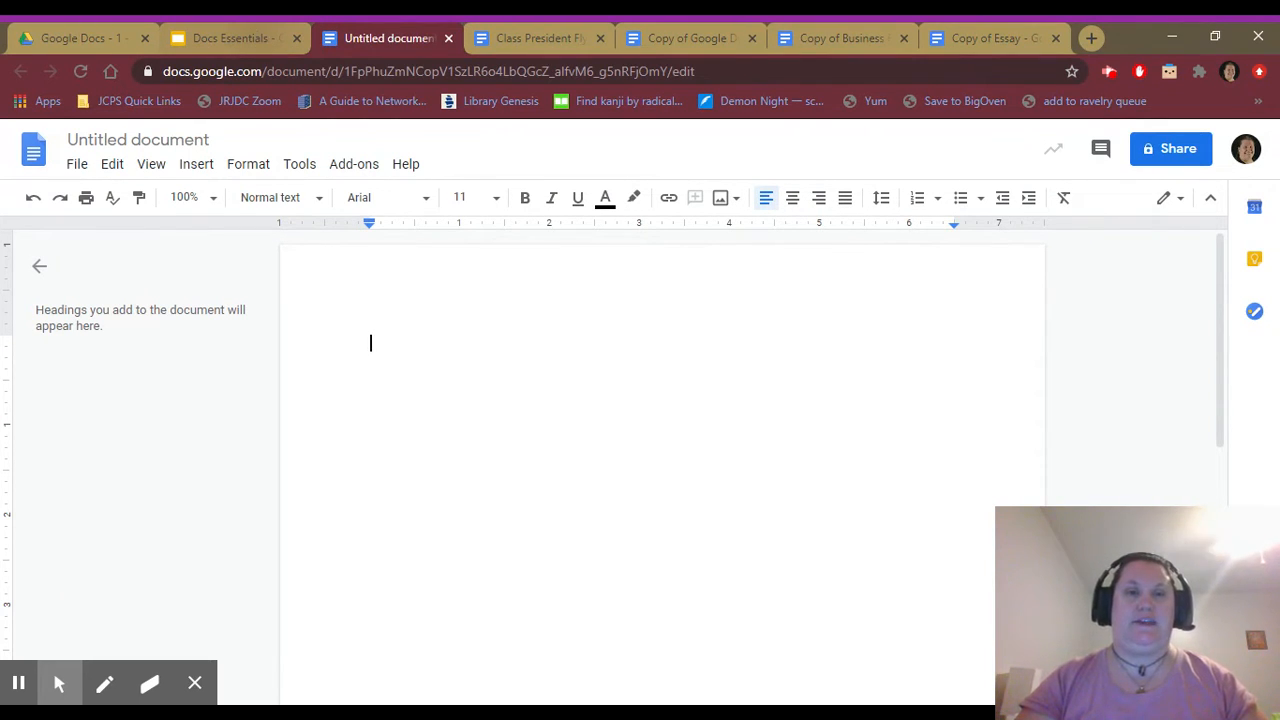
Step: Consult the "Insert an Image" slide in the Docs Essentials presentation and return to the untitled document
{"action": "left_click", "coordinate": [230, 38]}
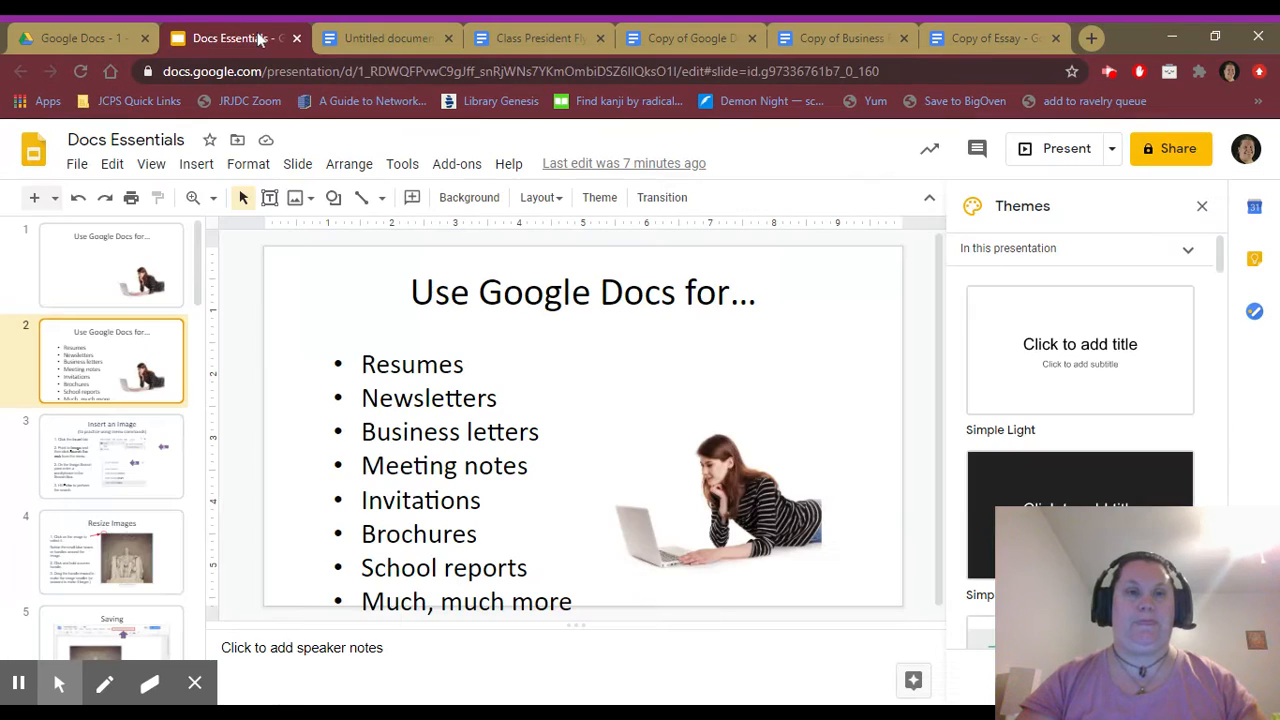
{"action": "left_click", "coordinate": [124, 465]}
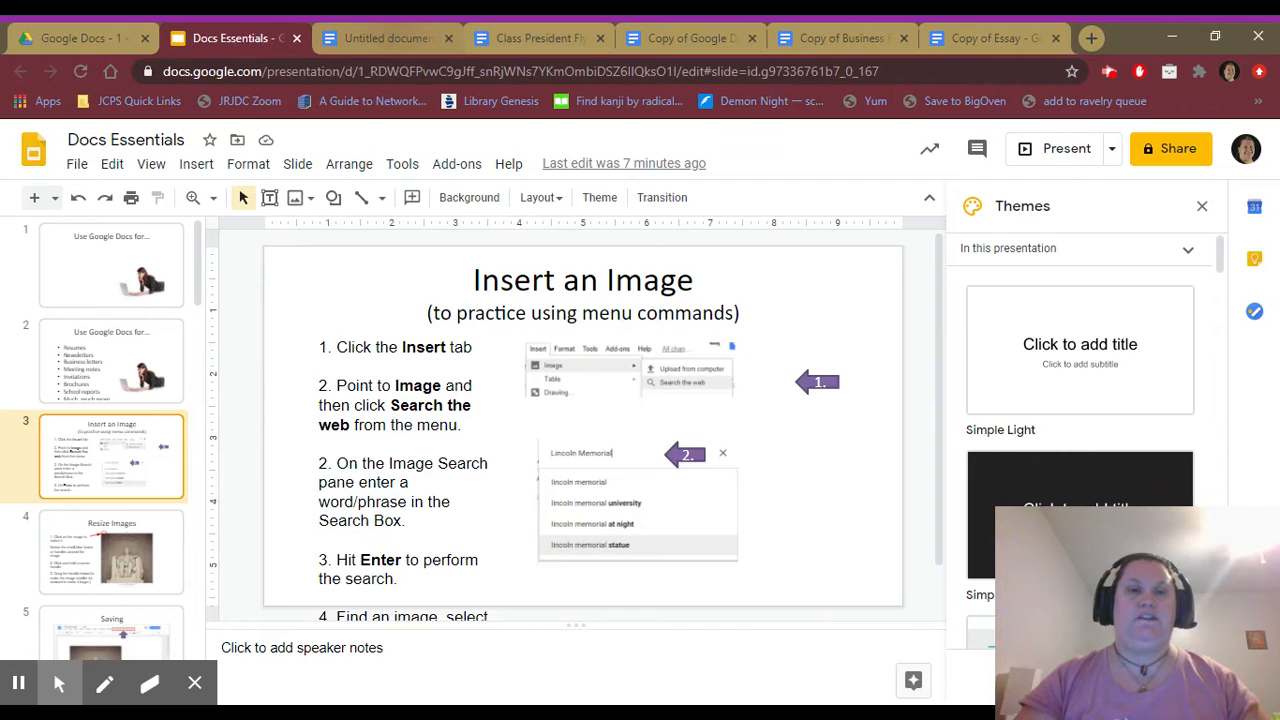
{"action": "left_click", "coordinate": [392, 38]}
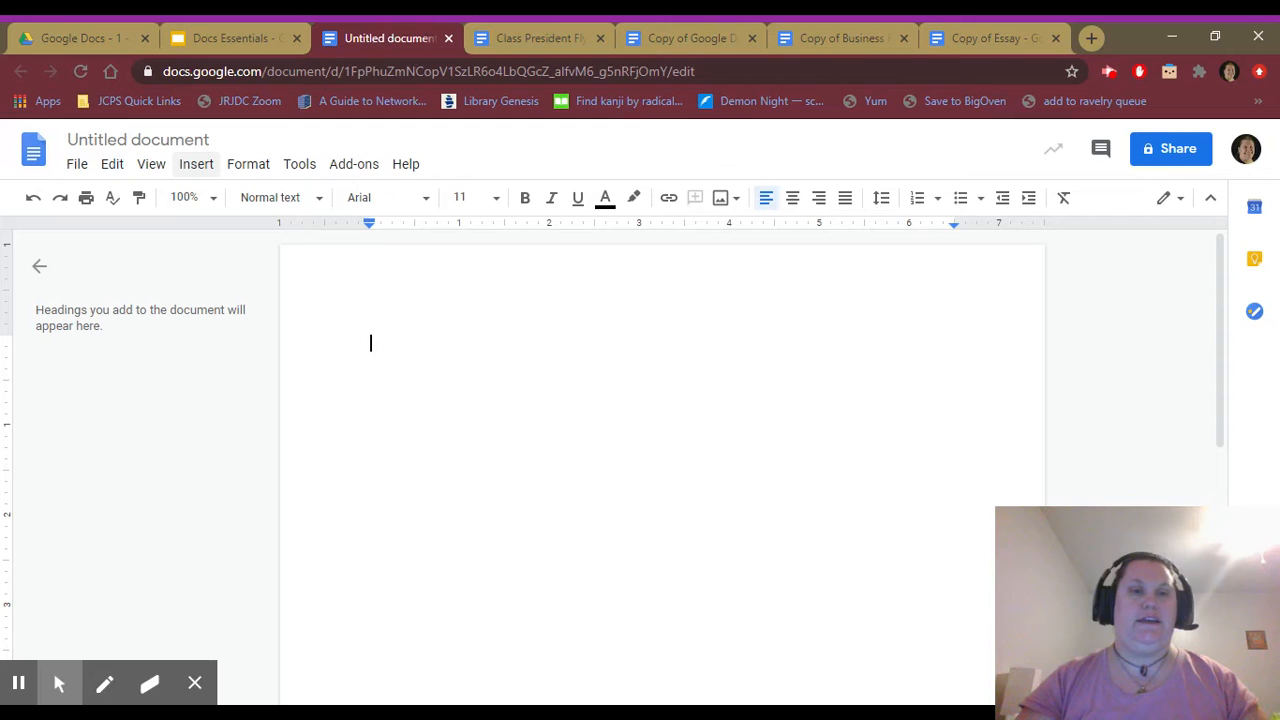
Step: Insert the photo of hands typing on a laptop from a web image search for "computer"
{"action": "left_click", "coordinate": [200, 166]}
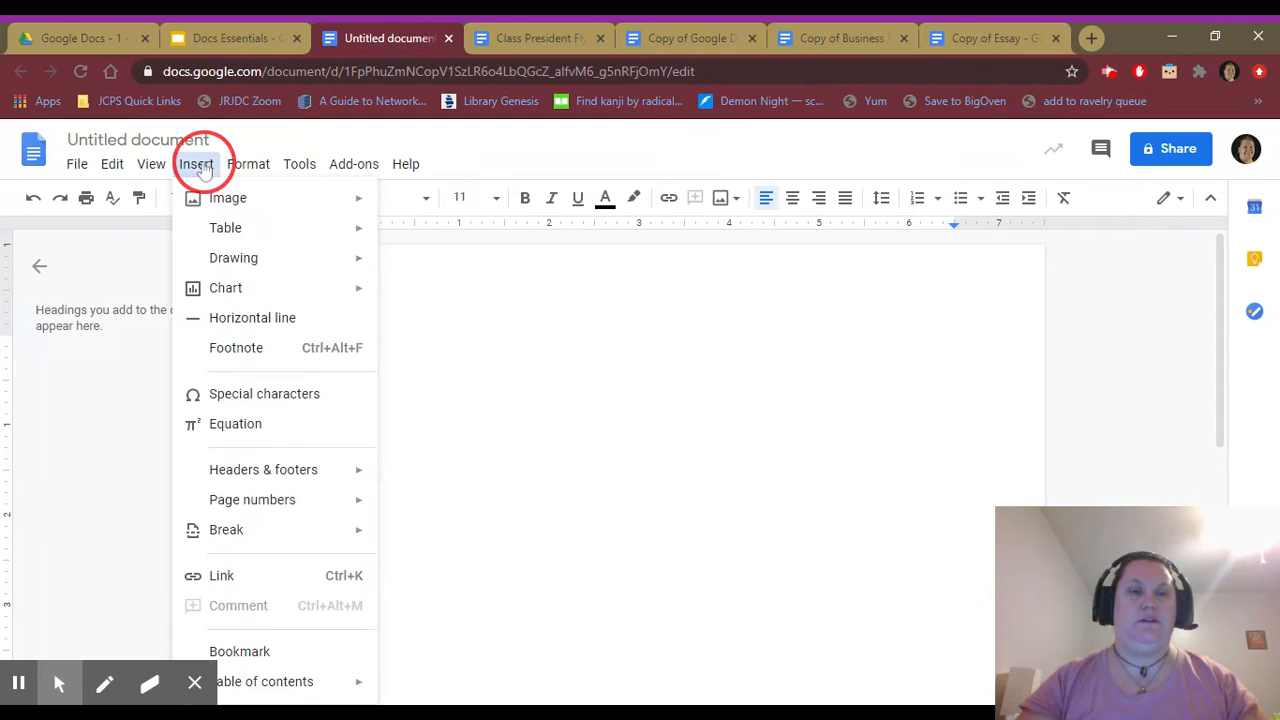
{"action": "mouse_move", "coordinate": [297, 206]}
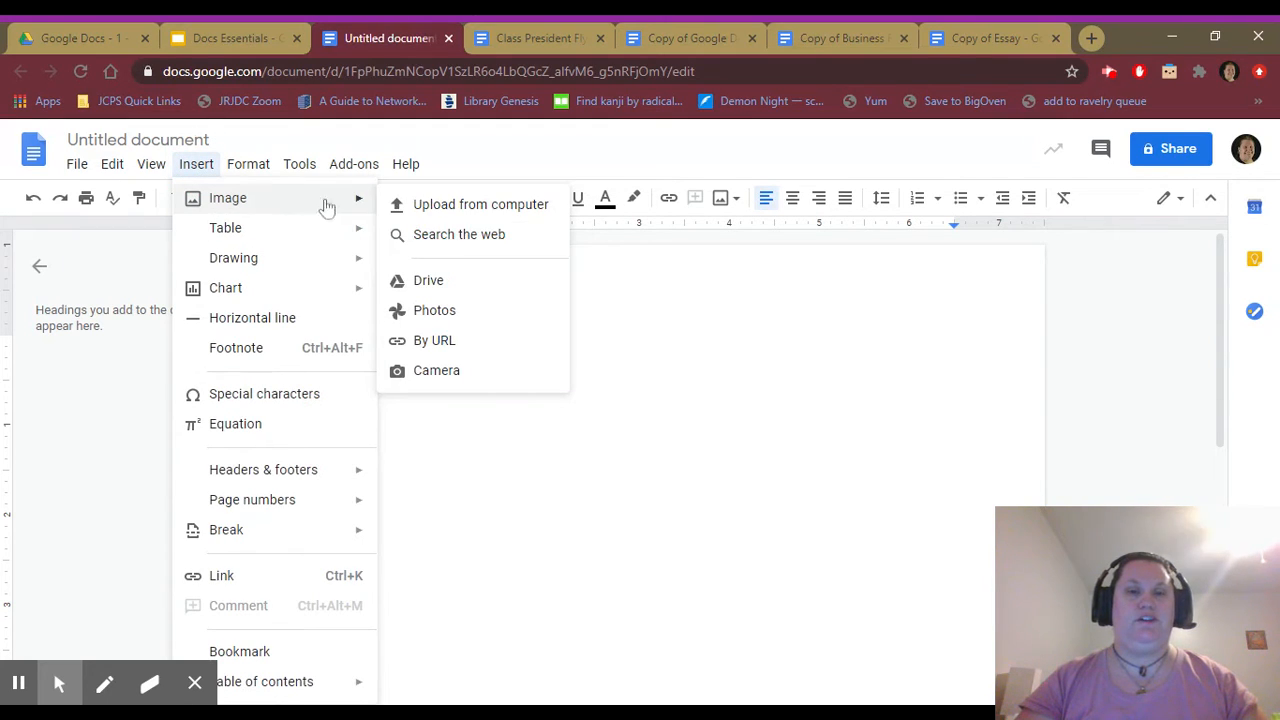
{"action": "left_click", "coordinate": [503, 234]}
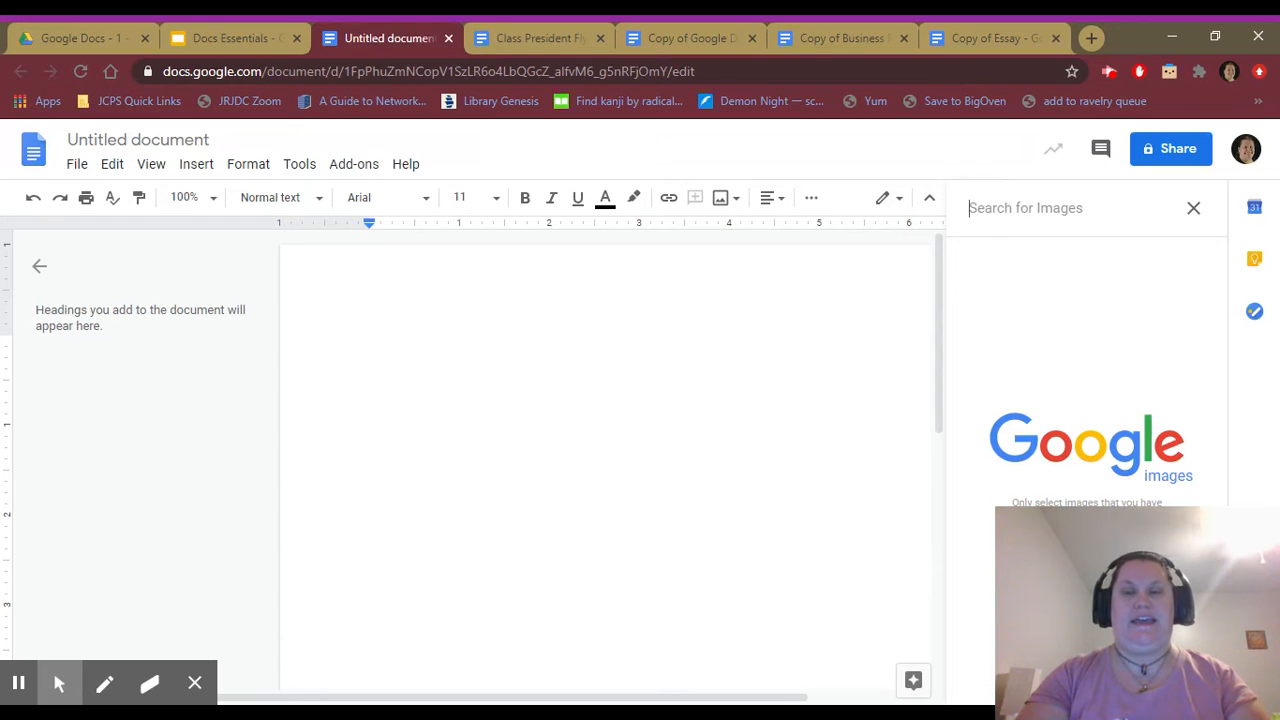
{"action": "type", "text": "computer"}
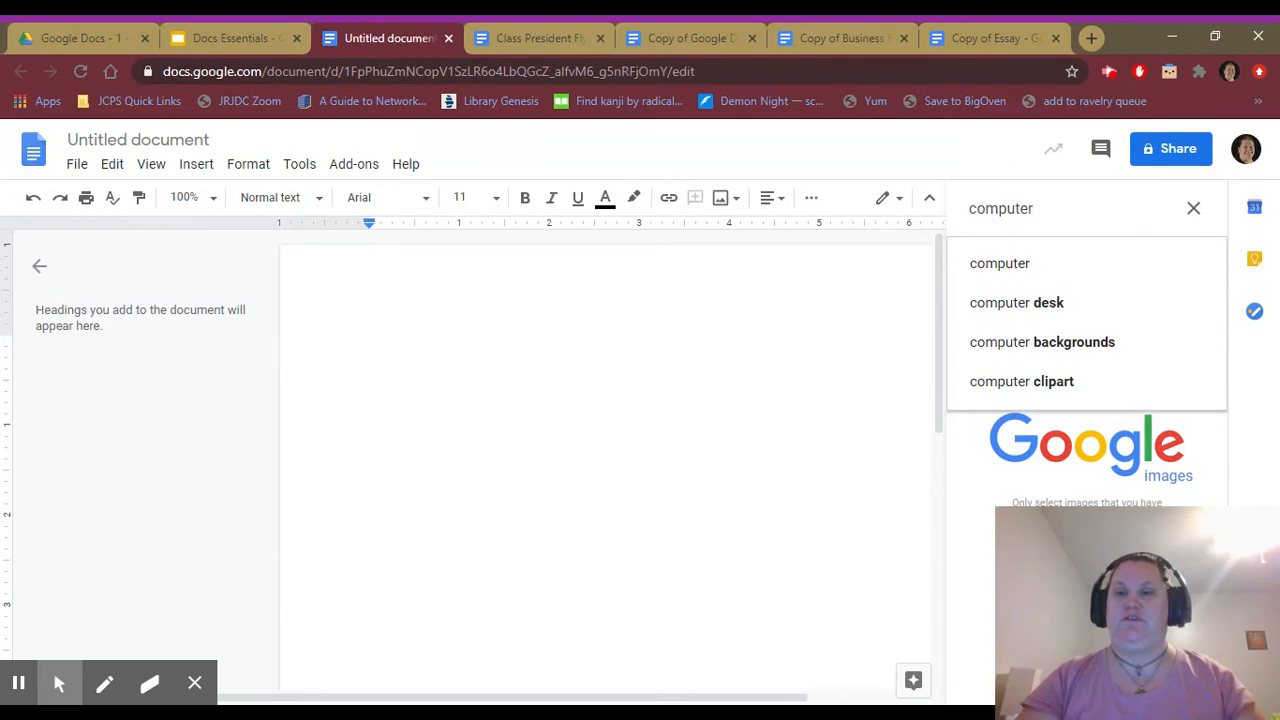
{"action": "left_click", "coordinate": [1036, 262]}
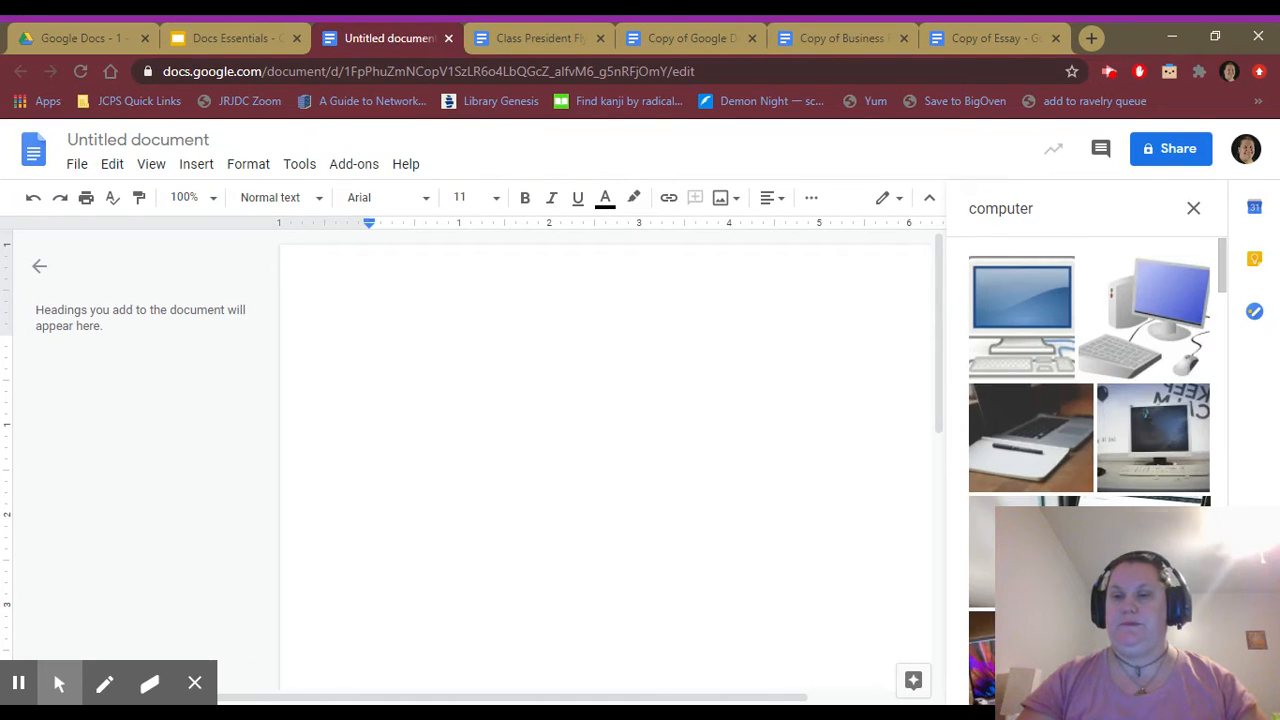
{"action": "left_click", "coordinate": [982, 550]}
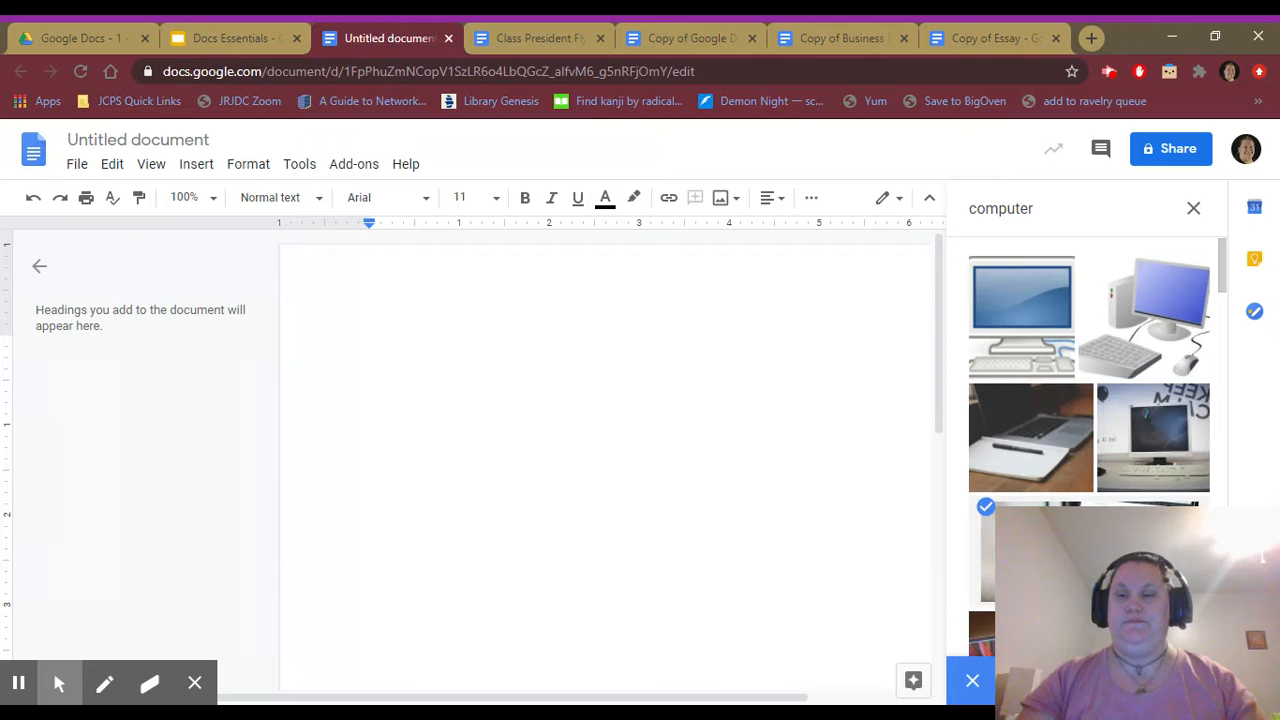
{"action": "left_click", "coordinate": [1188, 681]}
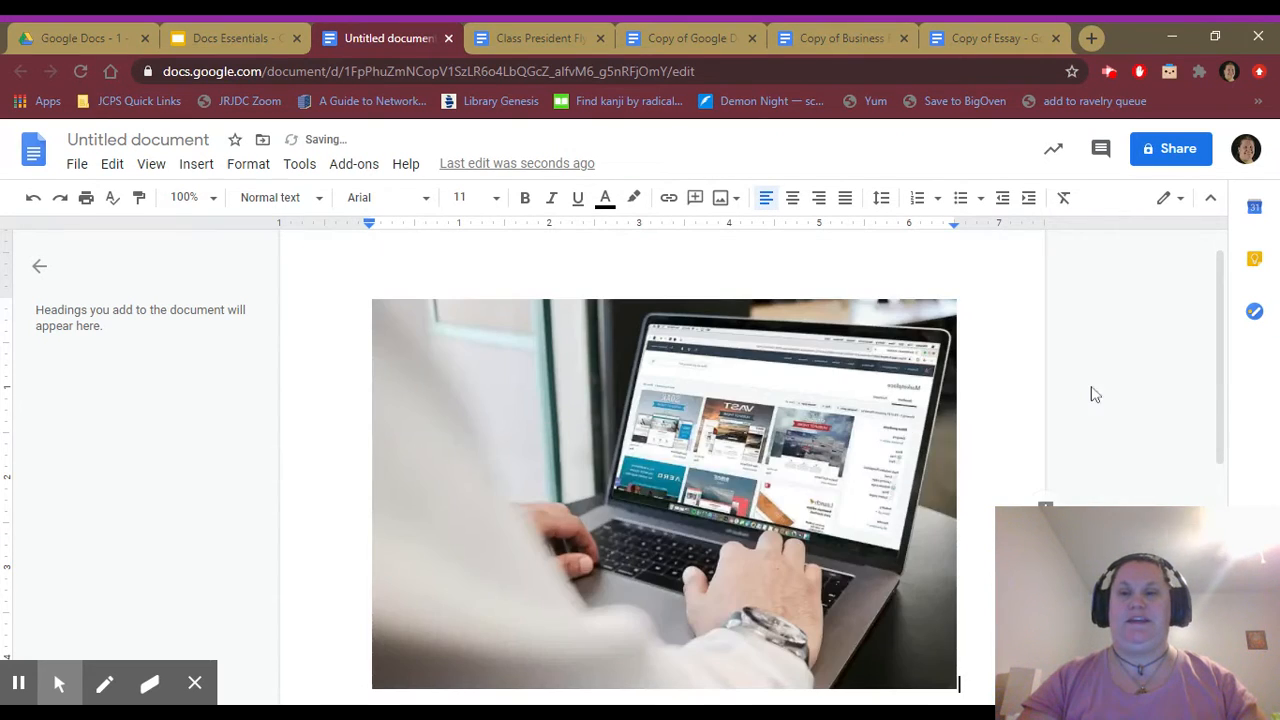
{"action": "mouse_move", "coordinate": [1222, 322]}
{"action": "left_mouse_down"}
{"action": "mouse_move", "coordinate": [1228, 438]}
{"action": "mouse_move", "coordinate": [1226, 340]}
{"action": "left_mouse_up"}
Step: Consult the "Resize Images" slide in Docs Essentials, and scale the document's laptop image down proportionally to about 6.2 inches wide
{"action": "left_click", "coordinate": [242, 38]}
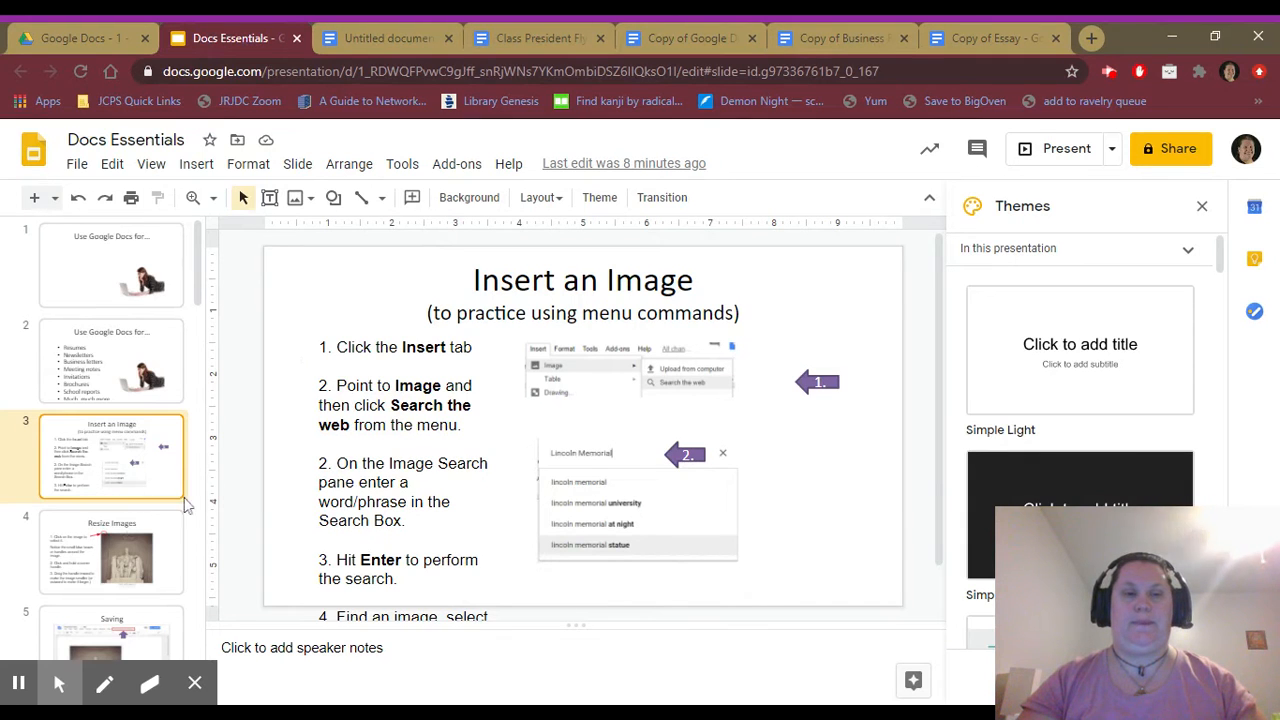
{"action": "left_click", "coordinate": [143, 585]}
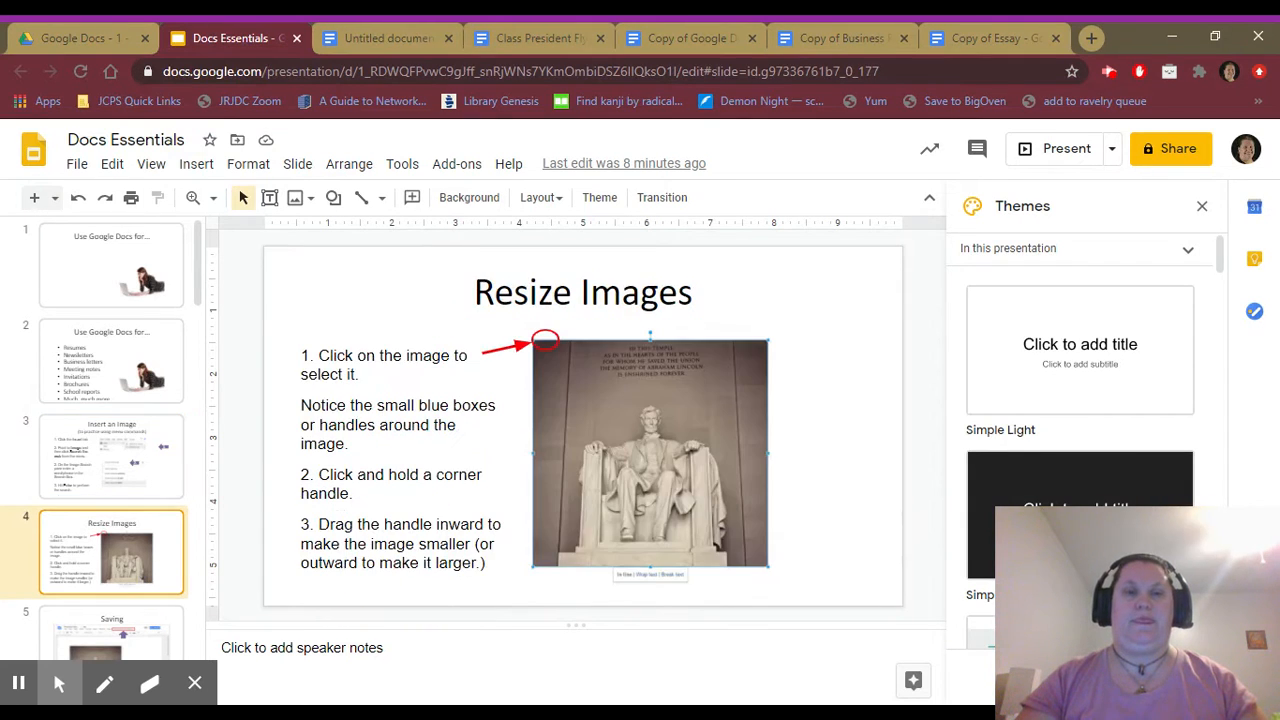
{"action": "left_click", "coordinate": [403, 30]}
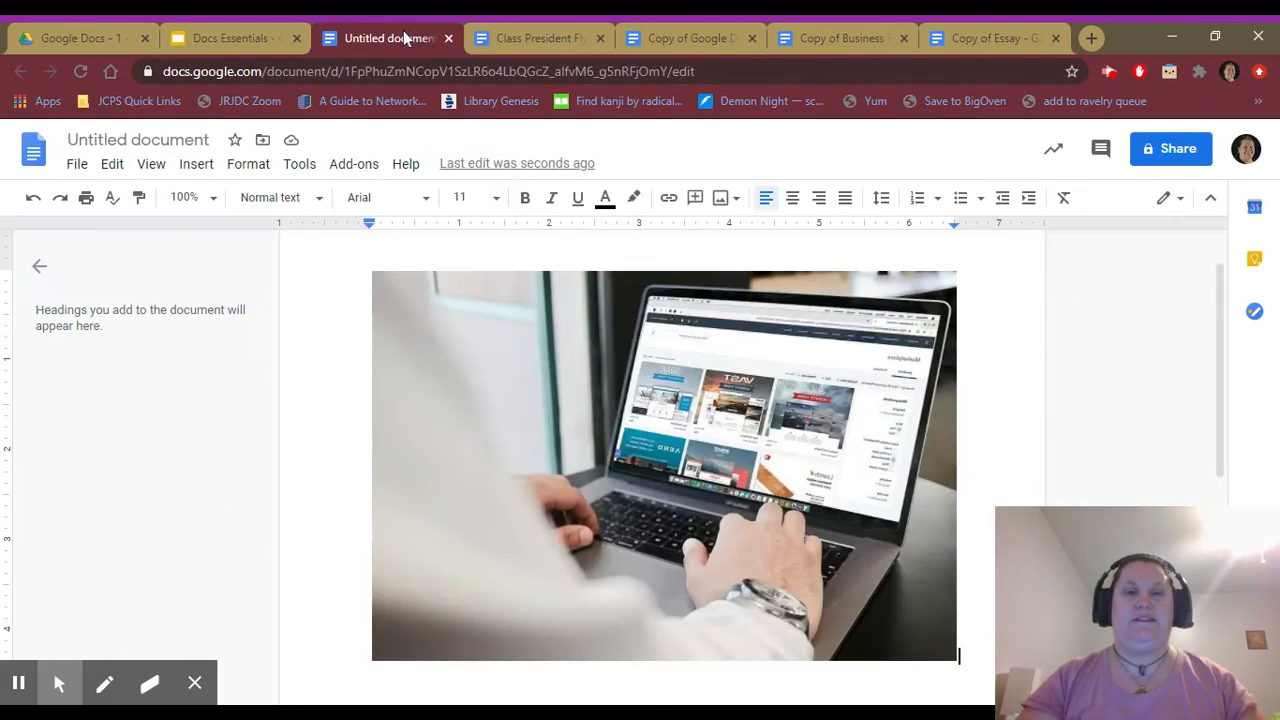
{"action": "left_click", "coordinate": [440, 316]}
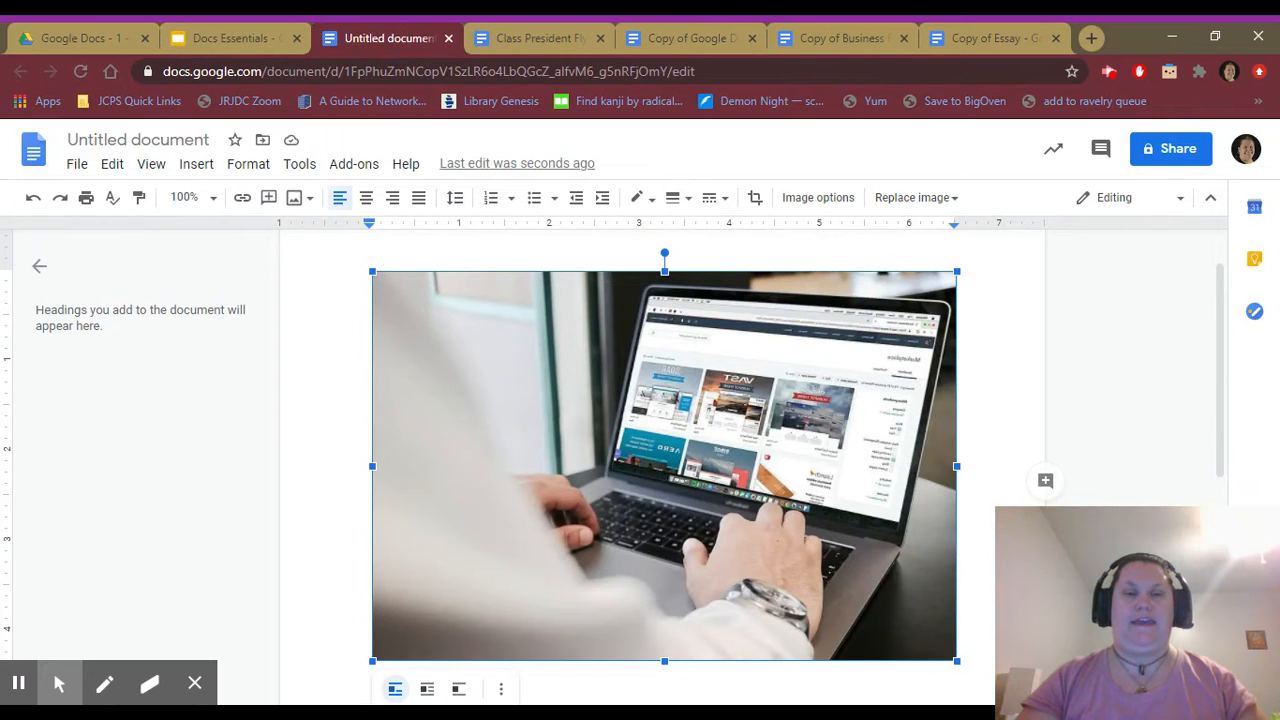
{"action": "left_click_drag", "start_coordinate": [370, 268], "coordinate": [400, 375]}
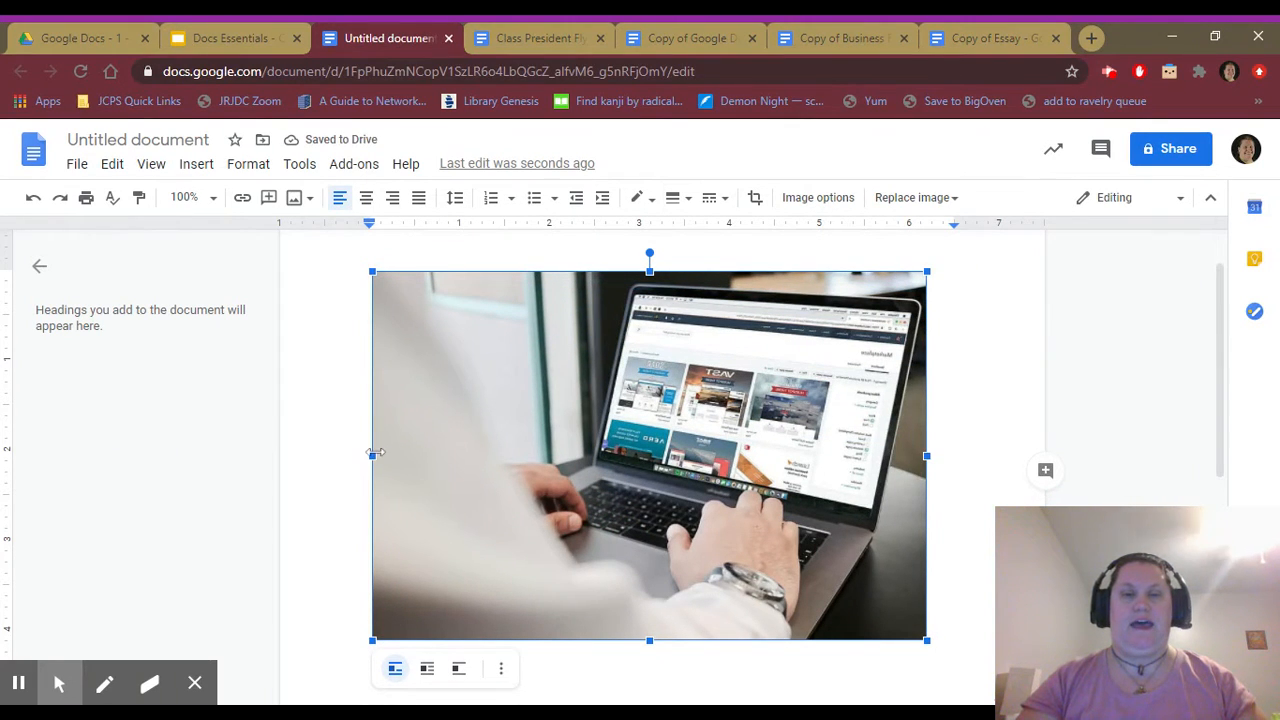
Step: Try narrowing the laptop image to about 4 inches wide without changing its height, and undo the resize
{"action": "left_click_drag", "start_coordinate": [371, 458], "coordinate": [569, 455]}
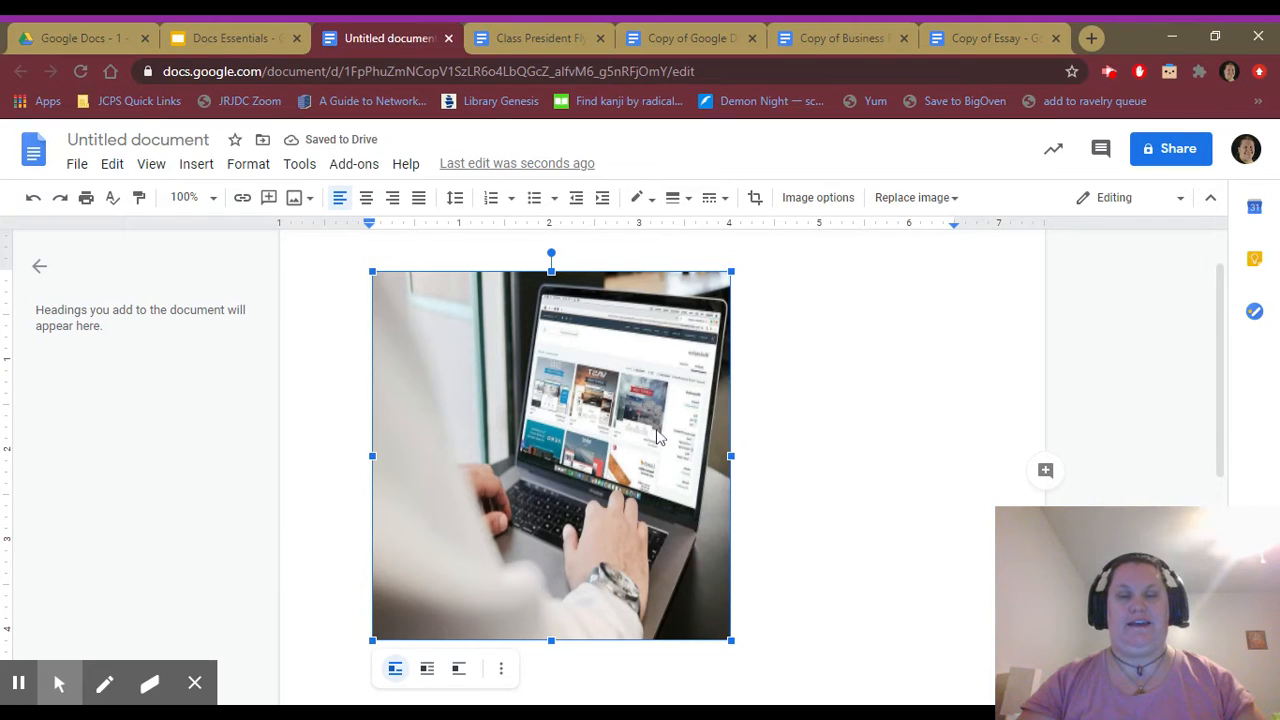
{"action": "key", "text": "ctrl+z"}
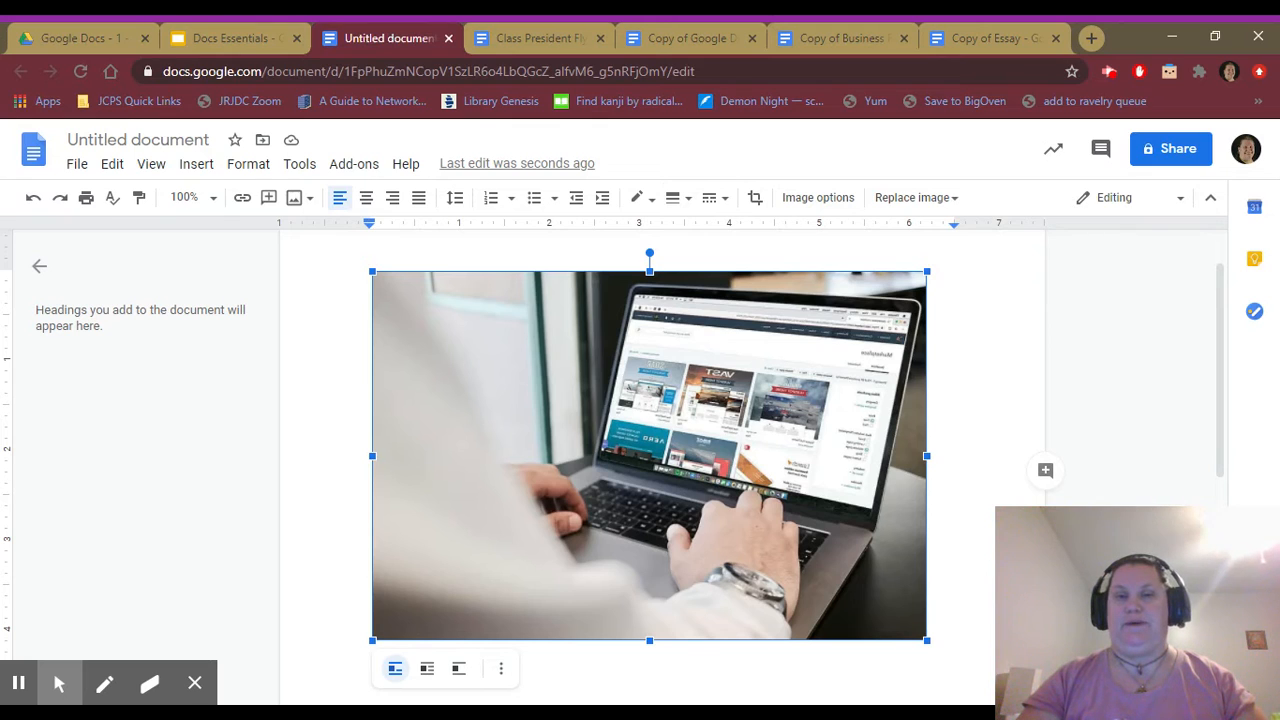
{"action": "key", "text": "ctrl+z"}
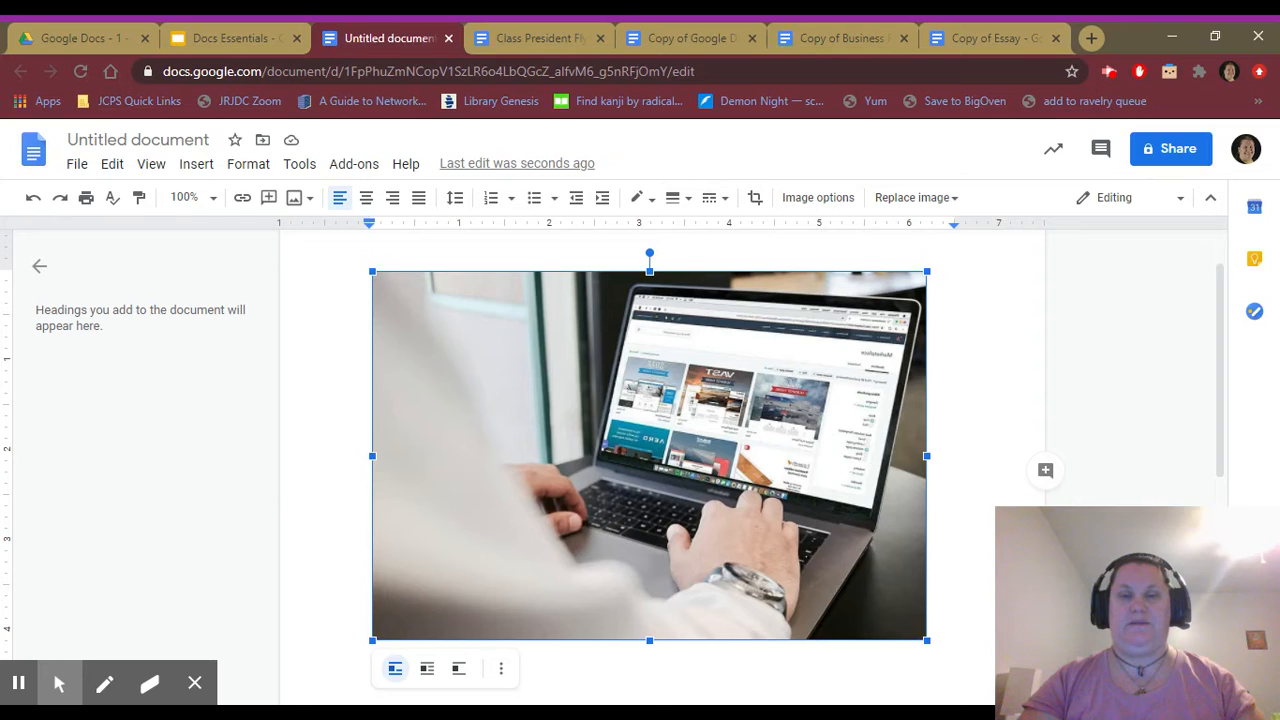
Step: Rotate the laptop image 90 degrees clockwise and narrow it to about 1.4 inches wide, keeping its height
{"action": "left_click", "coordinate": [650, 256]}
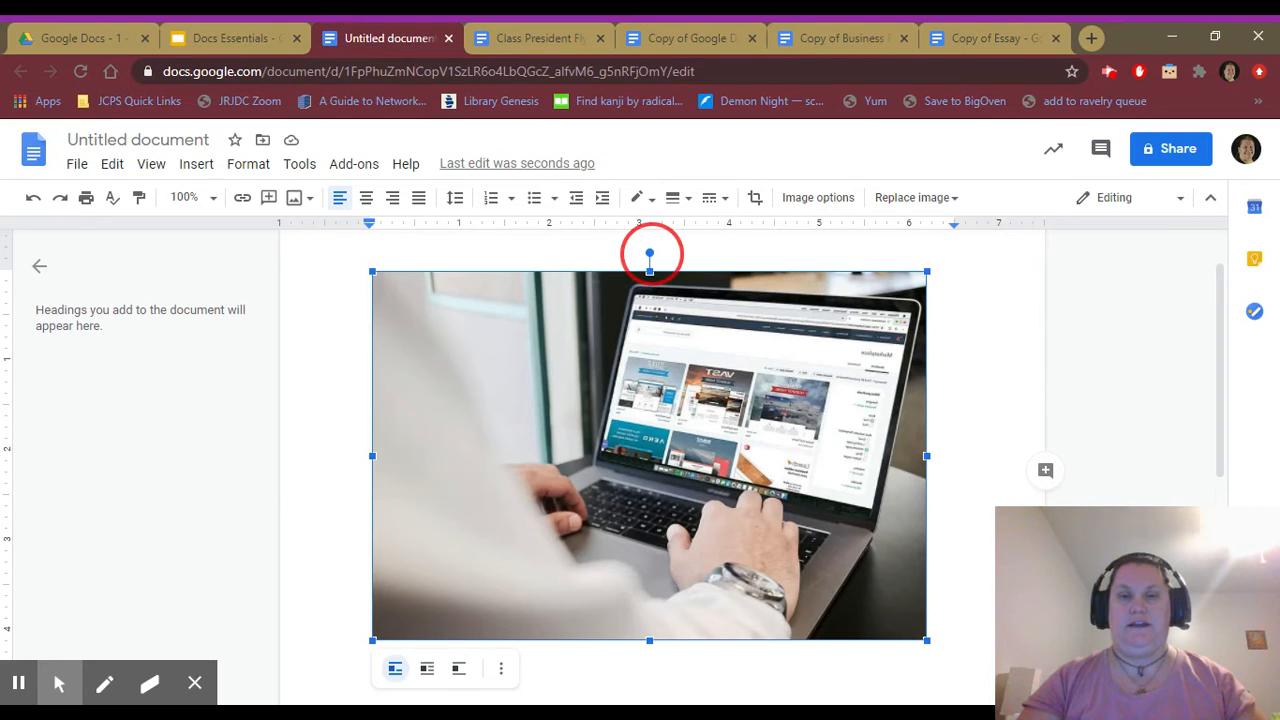
{"action": "left_click_drag", "start_coordinate": [650, 256], "coordinate": [868, 452]}
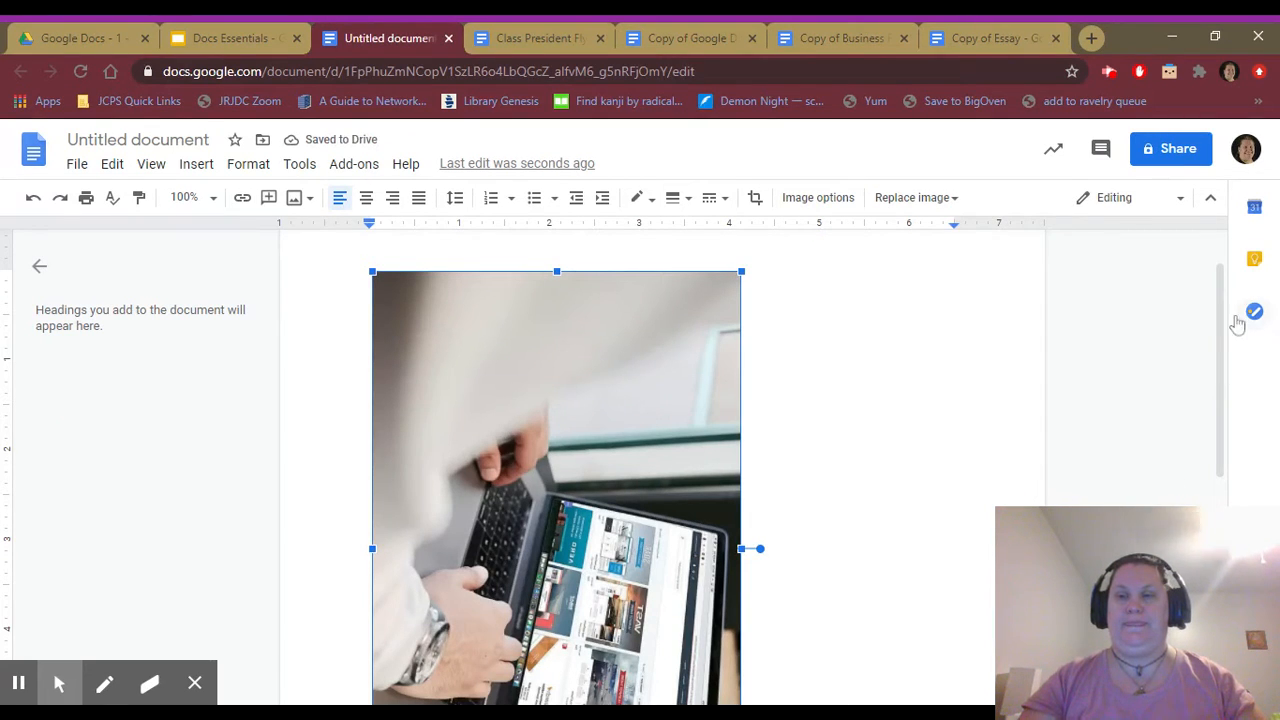
{"action": "left_click_drag", "start_coordinate": [1223, 309], "coordinate": [1225, 345]}
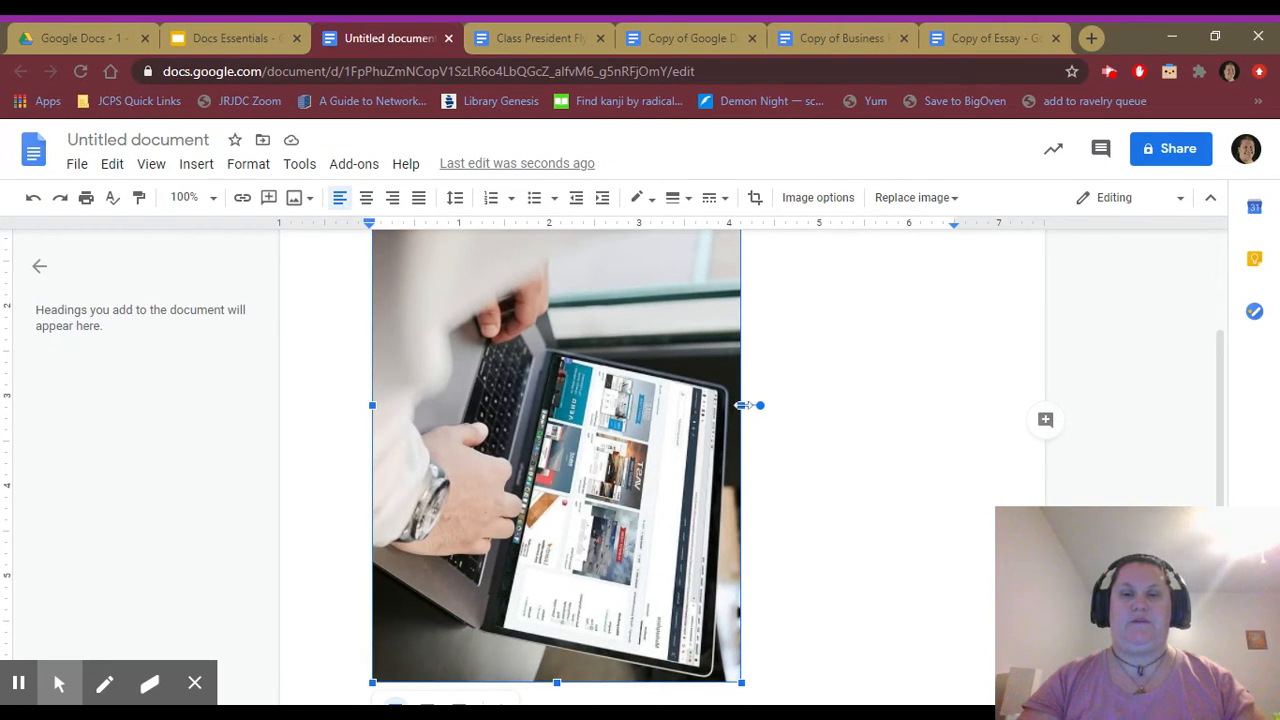
{"action": "left_click_drag", "start_coordinate": [741, 405], "coordinate": [502, 405]}
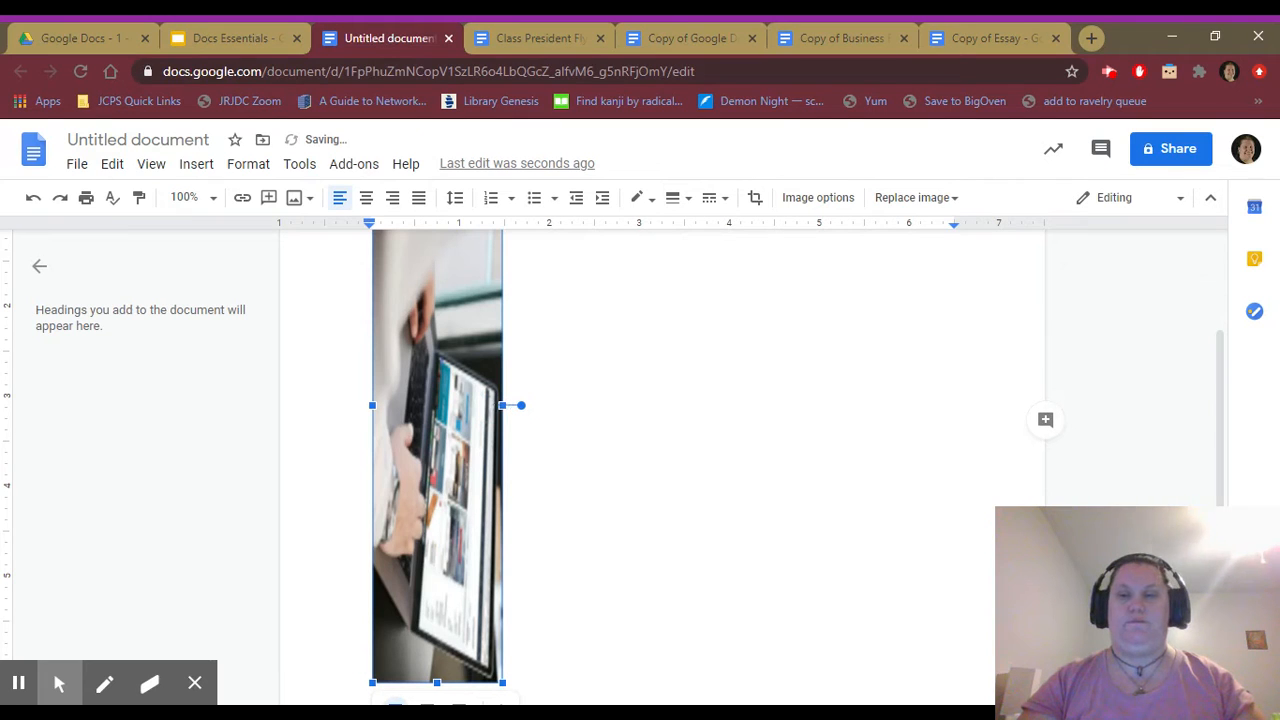
{"action": "left_click_drag", "start_coordinate": [1220, 394], "coordinate": [1220, 368]}
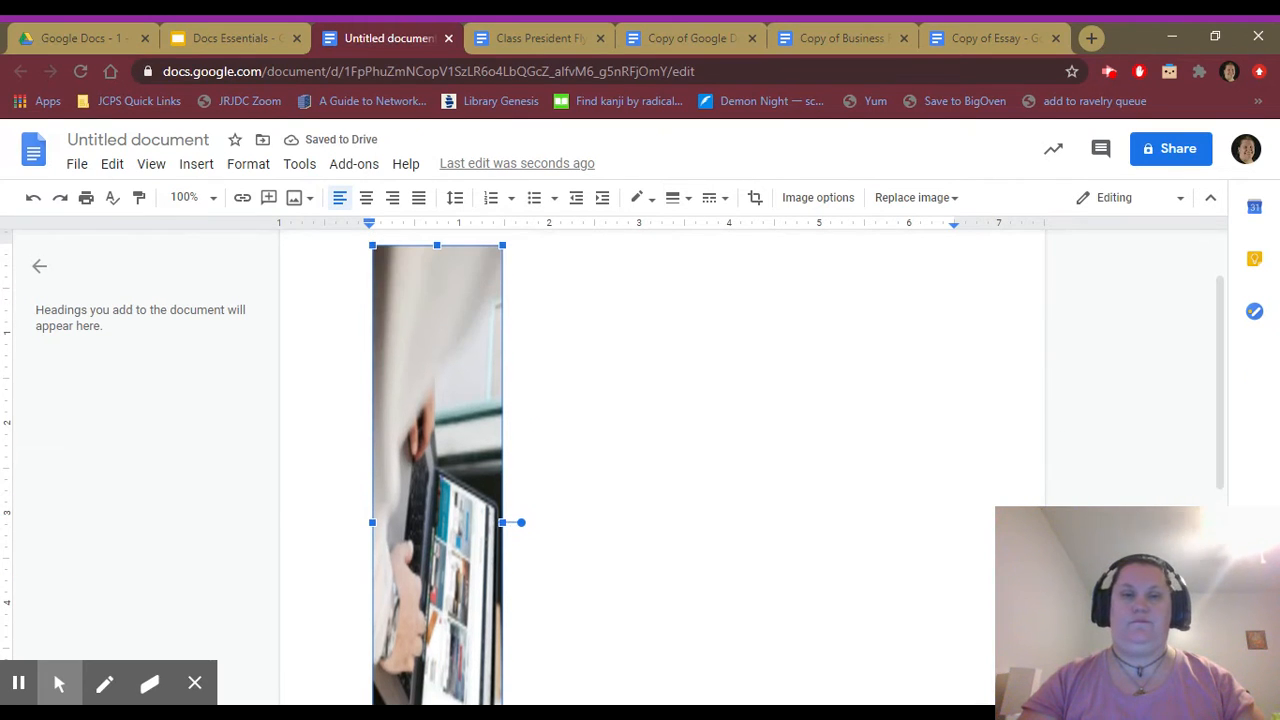
Step: Consult the "Saving" slide in Docs Essentials, and return to the untitled document with the cursor placed after the image
{"action": "left_click", "coordinate": [260, 45]}
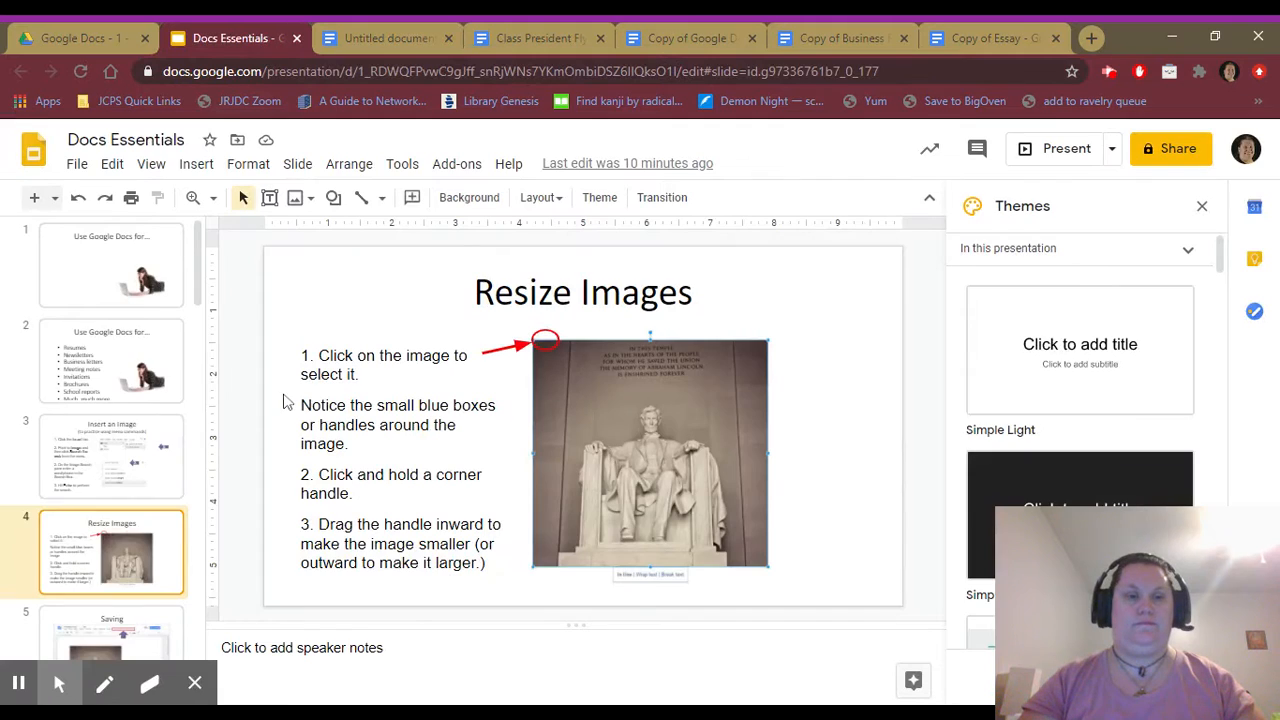
{"action": "left_click", "coordinate": [128, 628]}
{"action": "left_click", "coordinate": [388, 38]}
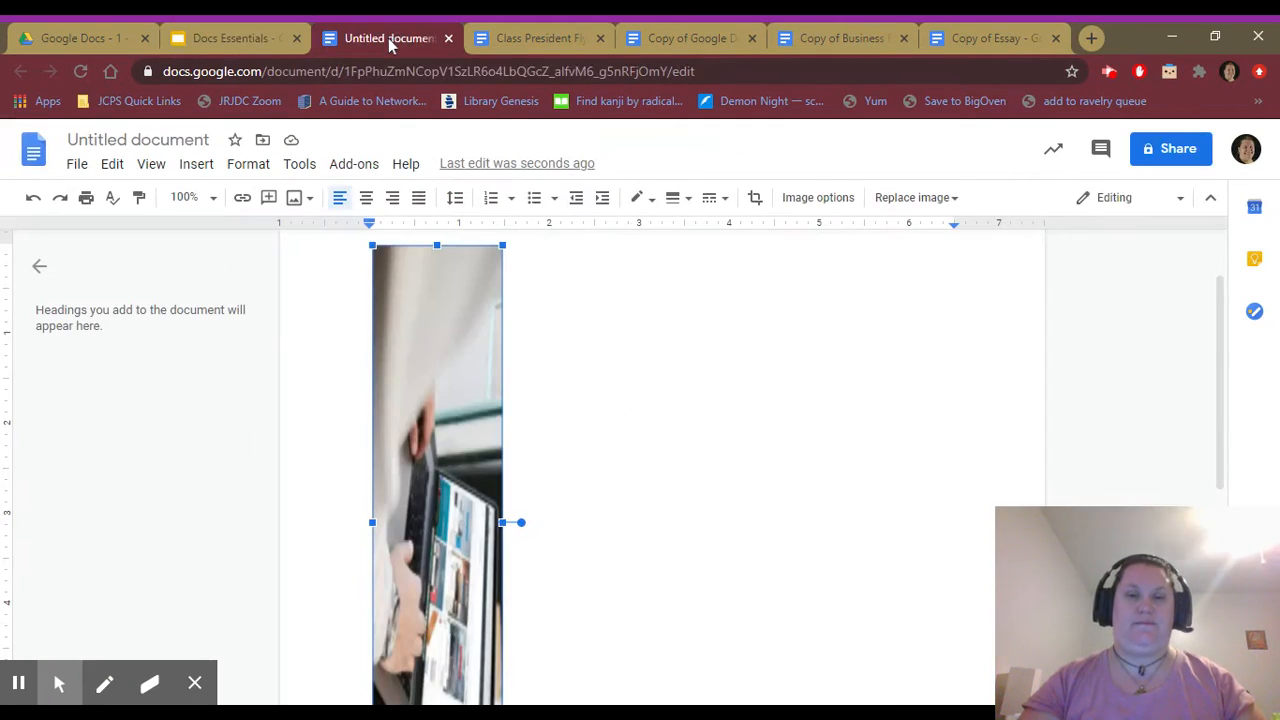
{"action": "key", "text": "Right"}
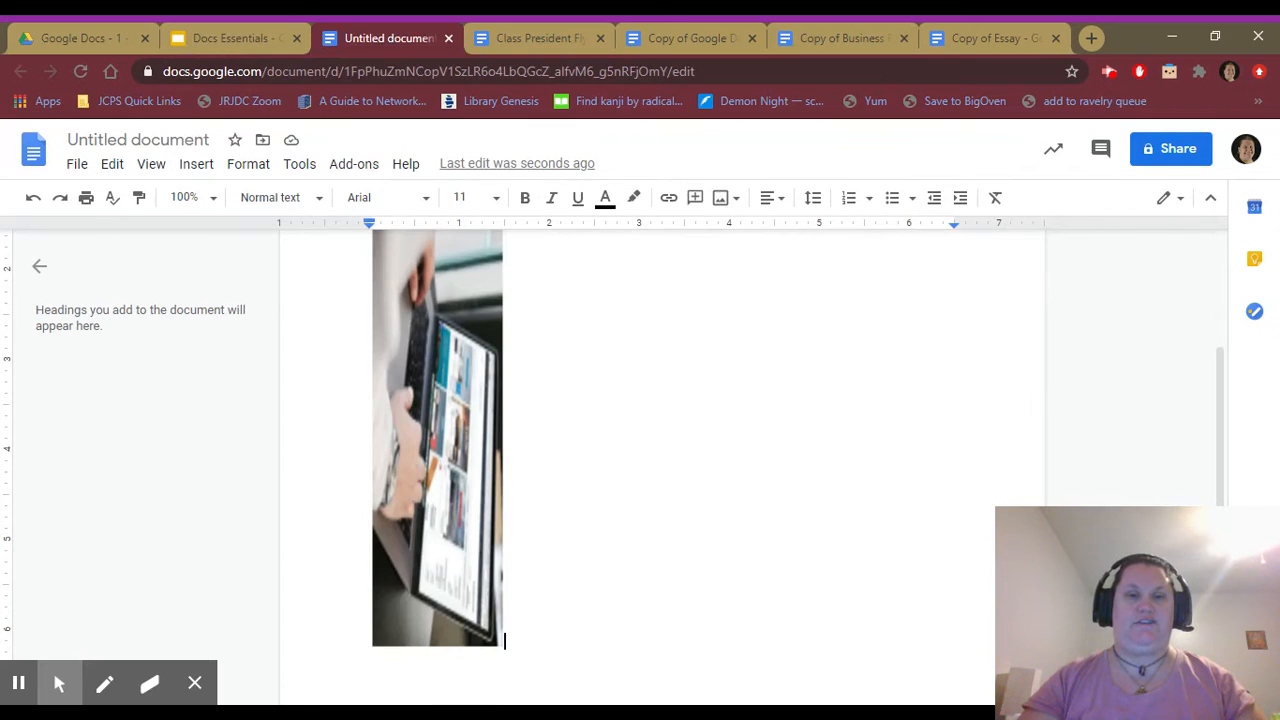
{"action": "left_click", "coordinate": [610, 152]}
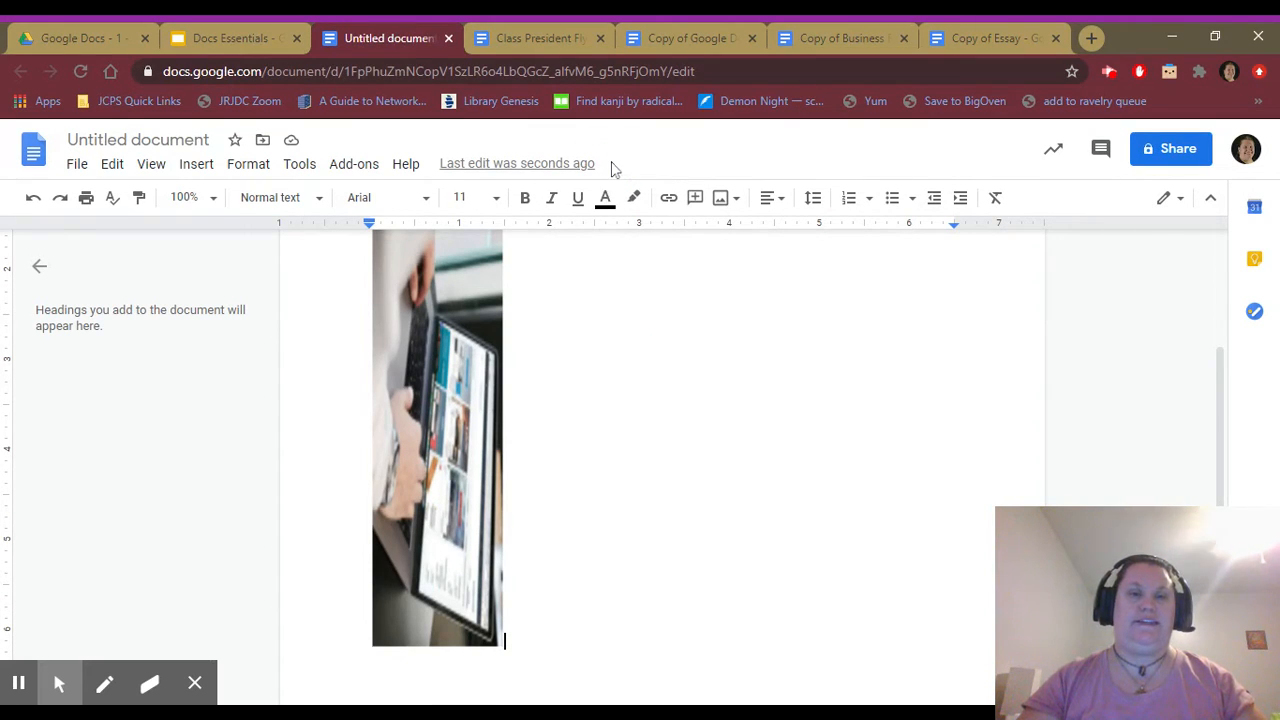
{"action": "left_click", "coordinate": [104, 683]}
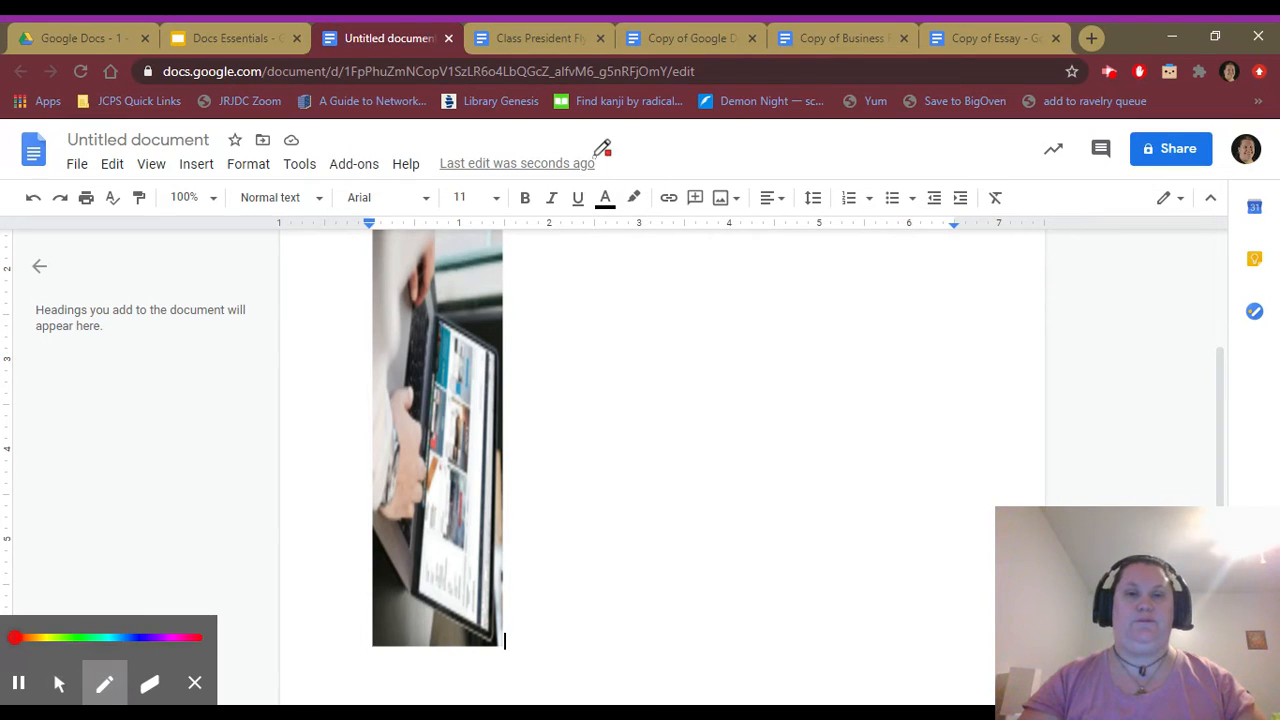
{"action": "mouse_move", "coordinate": [619, 150]}
{"action": "left_mouse_down"}
{"action": "mouse_move", "coordinate": [491, 143]}
{"action": "mouse_move", "coordinate": [423, 180]}
{"action": "mouse_move", "coordinate": [591, 178]}
{"action": "mouse_move", "coordinate": [582, 135]}
{"action": "left_mouse_up"}
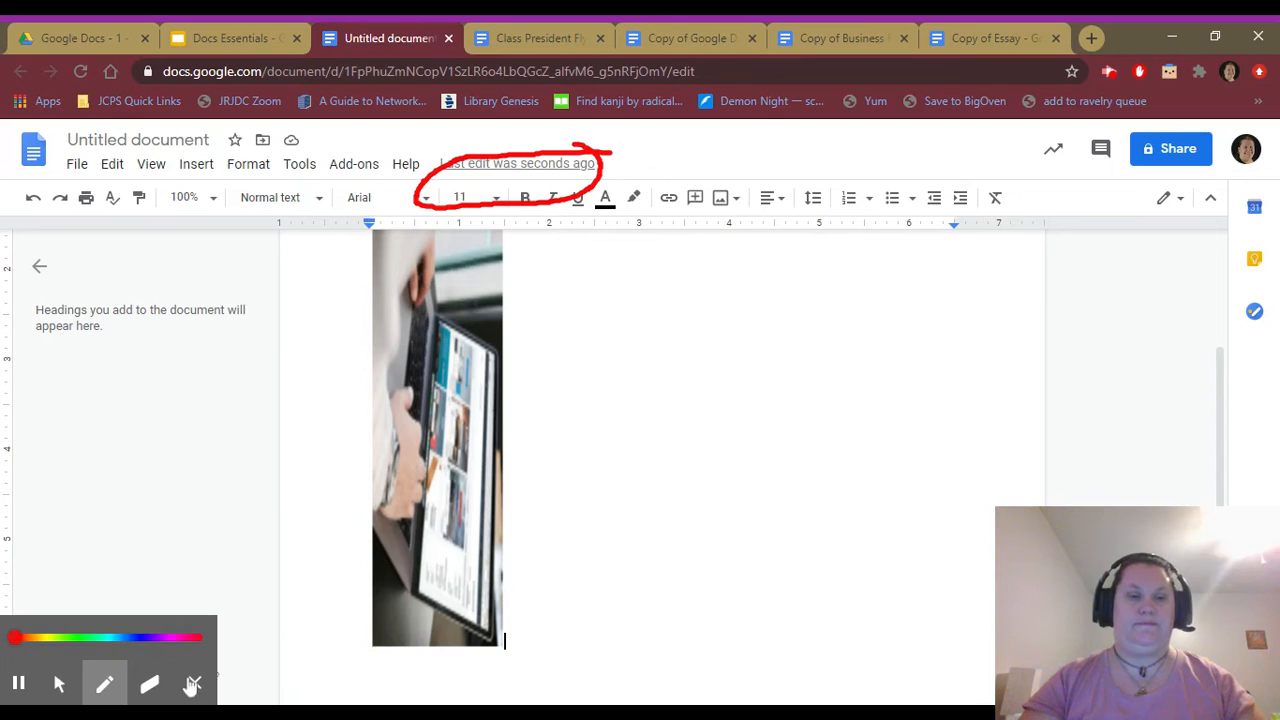
{"action": "left_click", "coordinate": [162, 688]}
{"action": "mouse_move", "coordinate": [455, 178]}
{"action": "left_mouse_down"}
{"action": "mouse_move", "coordinate": [452, 165]}
{"action": "mouse_move", "coordinate": [515, 160]}
{"action": "mouse_move", "coordinate": [582, 190]}
{"action": "mouse_move", "coordinate": [425, 188]}
{"action": "mouse_move", "coordinate": [550, 150]}
{"action": "left_mouse_up"}
{"action": "left_click", "coordinate": [108, 688]}
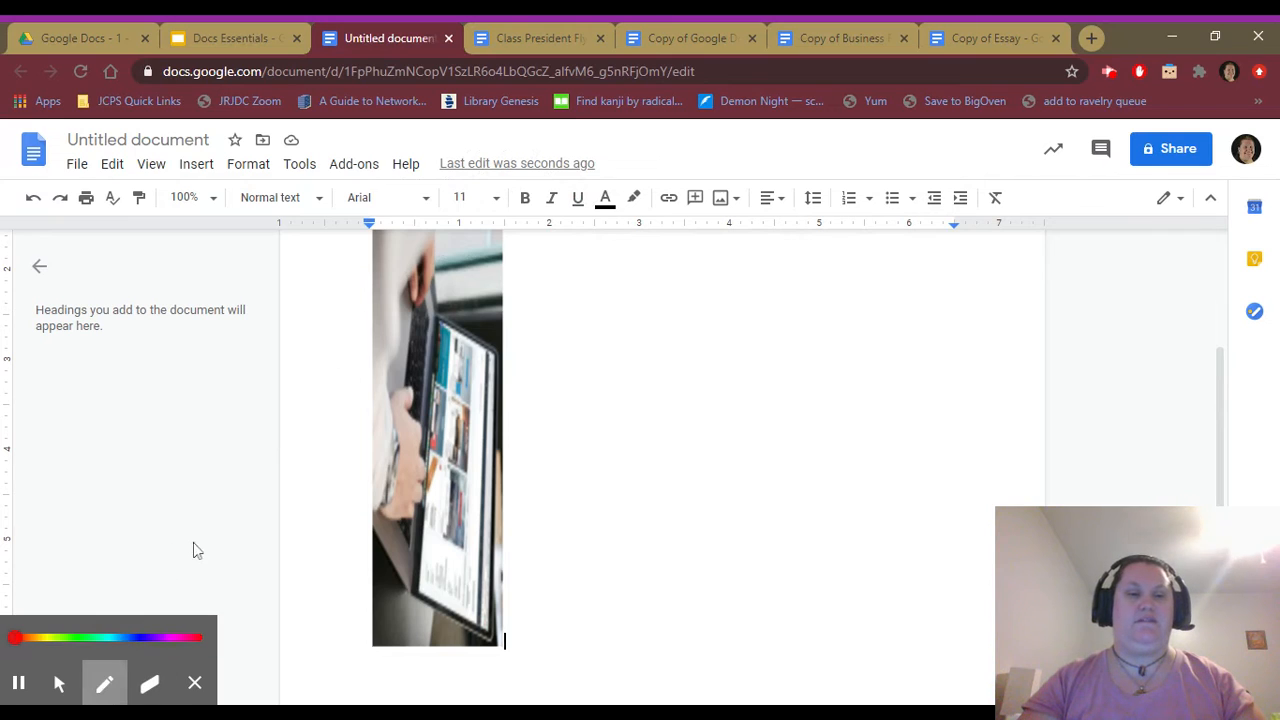
{"action": "mouse_move", "coordinate": [567, 136]}
{"action": "left_mouse_down"}
{"action": "mouse_move", "coordinate": [443, 141]}
{"action": "mouse_move", "coordinate": [634, 191]}
{"action": "mouse_move", "coordinate": [574, 120]}
{"action": "mouse_move", "coordinate": [525, 126]}
{"action": "left_mouse_up"}
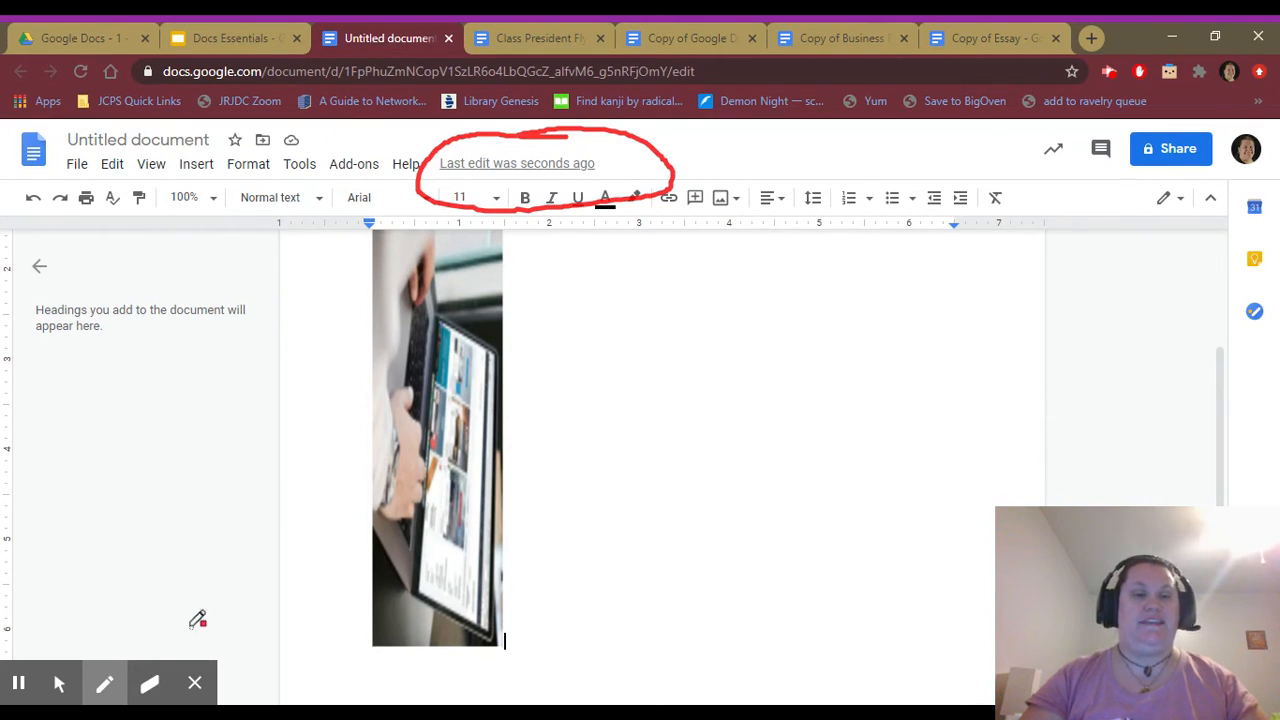
{"action": "left_click", "coordinate": [149, 683]}
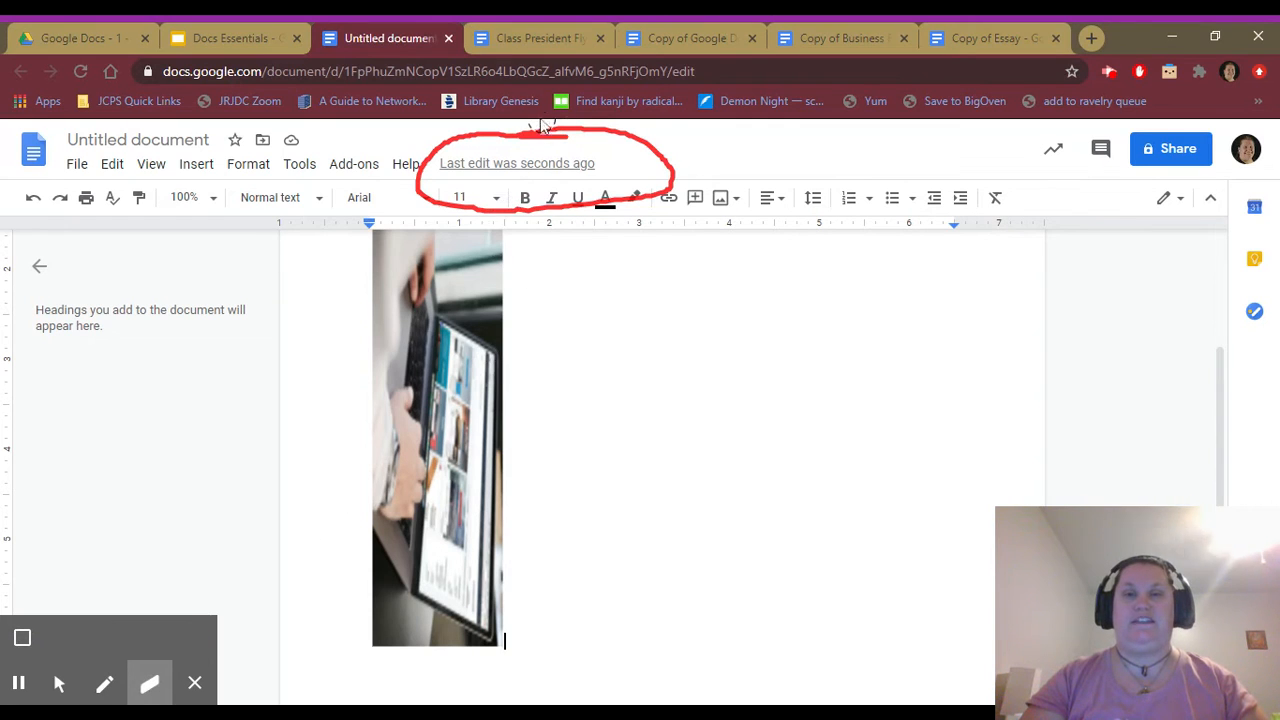
{"action": "mouse_move", "coordinate": [543, 126]}
{"action": "left_mouse_down"}
{"action": "mouse_move", "coordinate": [606, 131]}
{"action": "mouse_move", "coordinate": [670, 195]}
{"action": "mouse_move", "coordinate": [520, 206]}
{"action": "mouse_move", "coordinate": [414, 194]}
{"action": "mouse_move", "coordinate": [429, 157]}
{"action": "mouse_move", "coordinate": [563, 131]}
{"action": "left_mouse_up"}
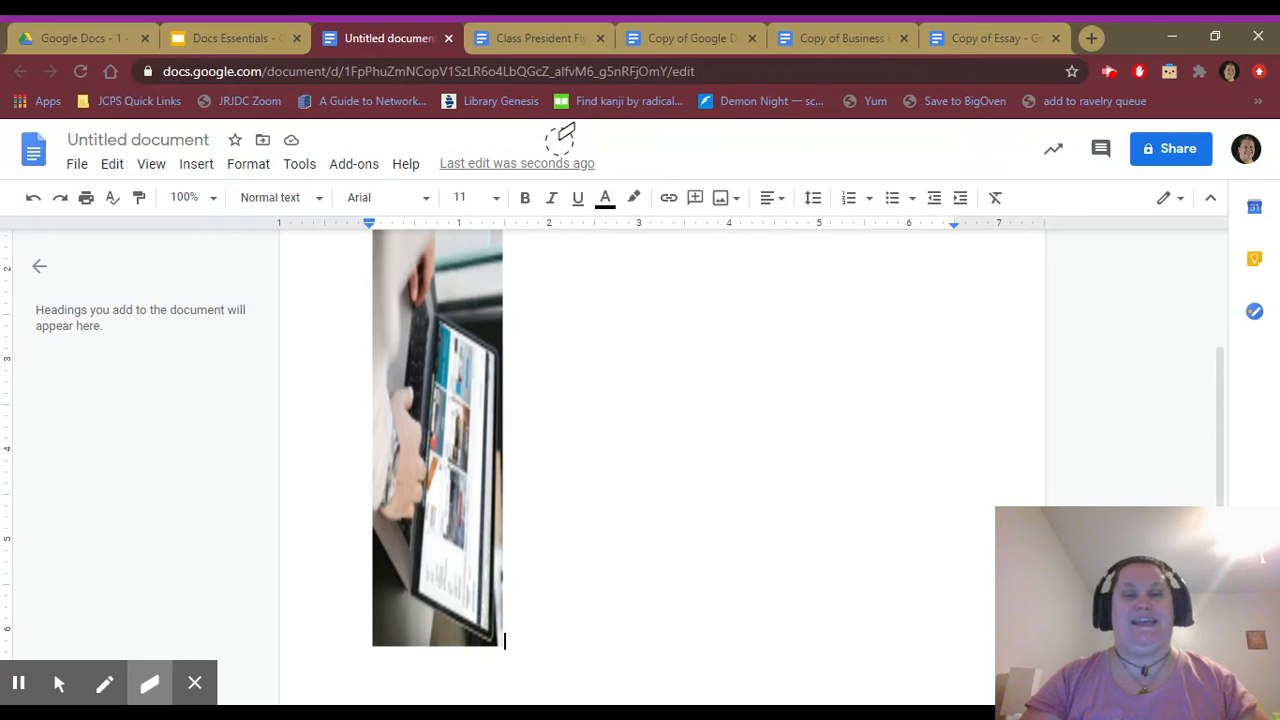
{"action": "left_click", "coordinate": [148, 688]}
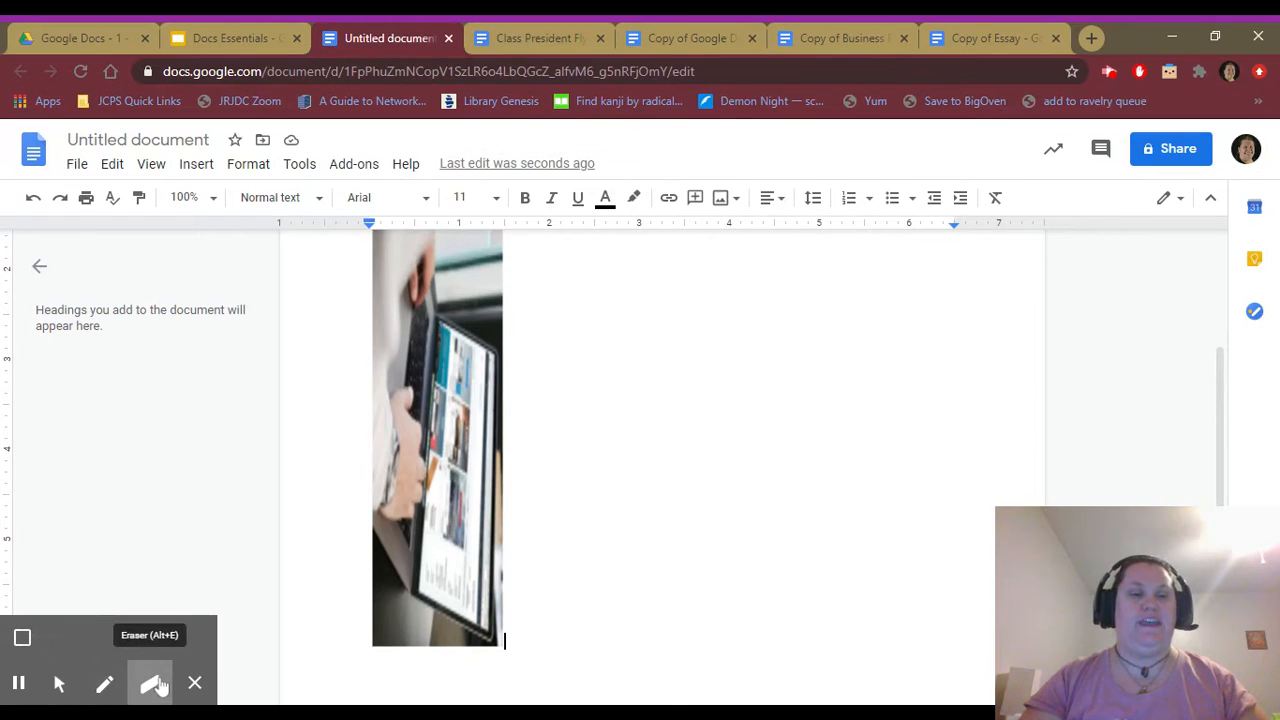
{"action": "left_click", "coordinate": [58, 688]}
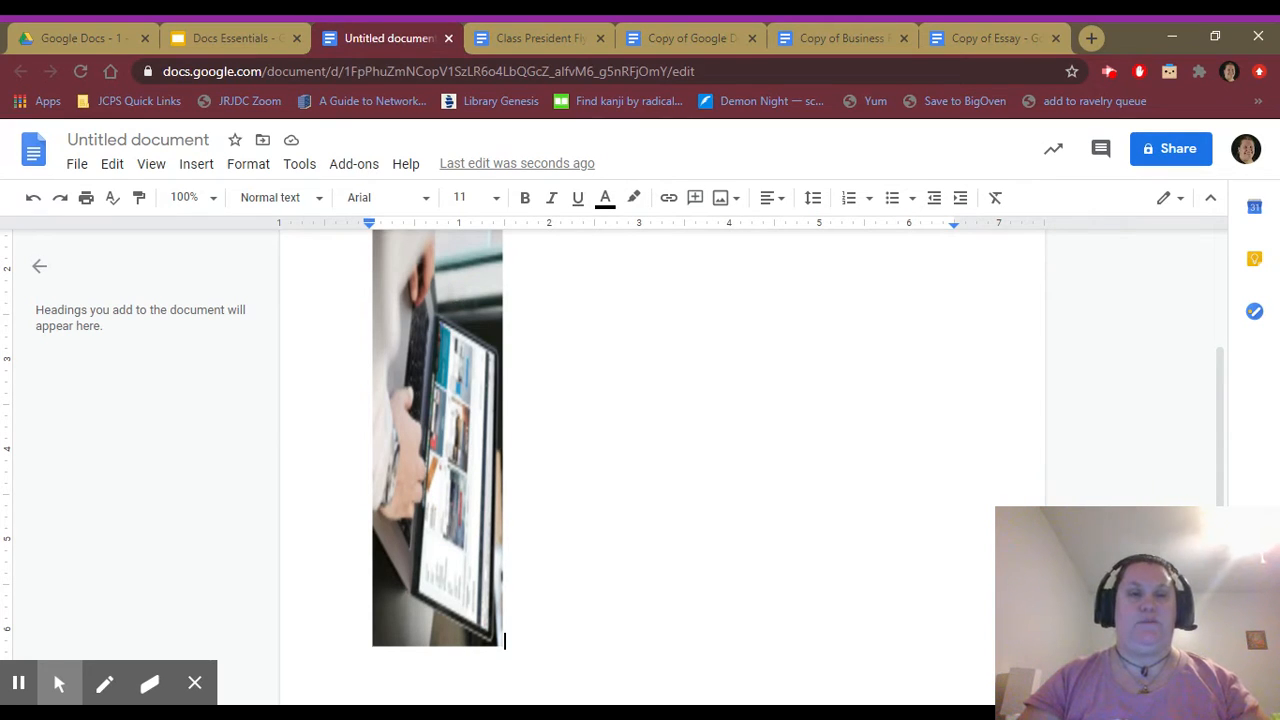
Step: Rename the untitled document as "test document"
{"action": "left_click", "coordinate": [76, 165]}
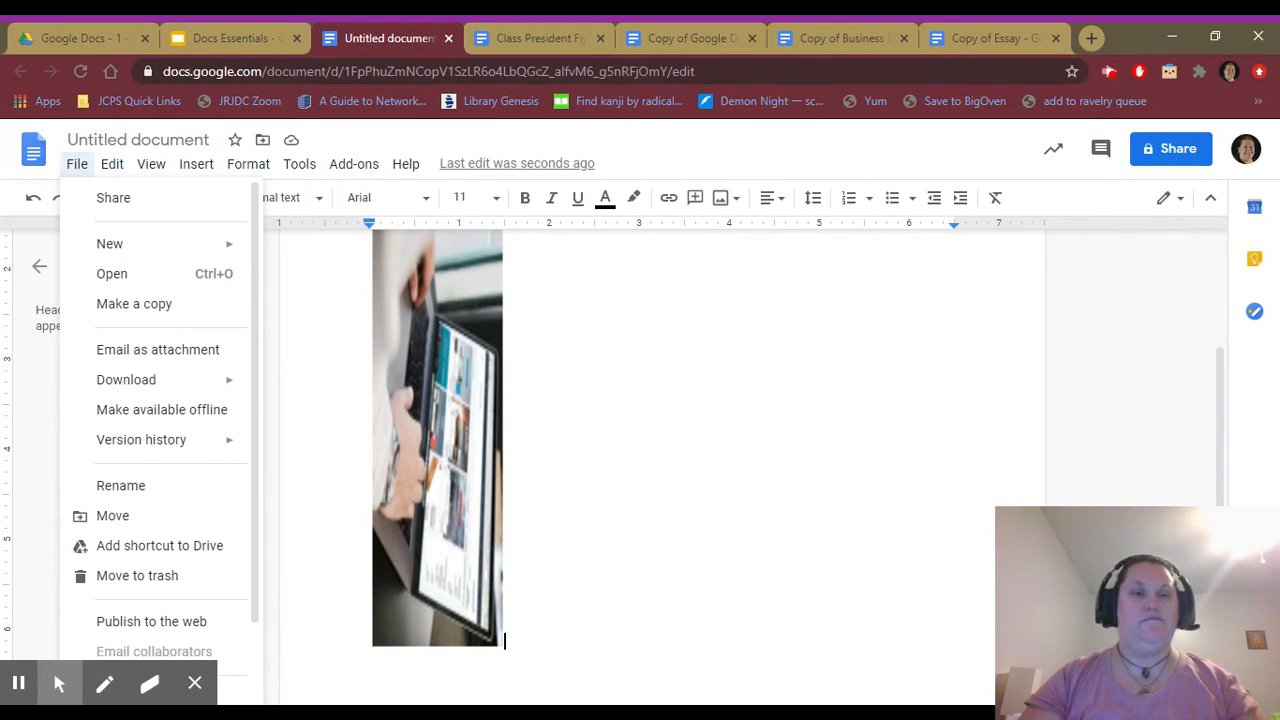
{"action": "mouse_move", "coordinate": [177, 383]}
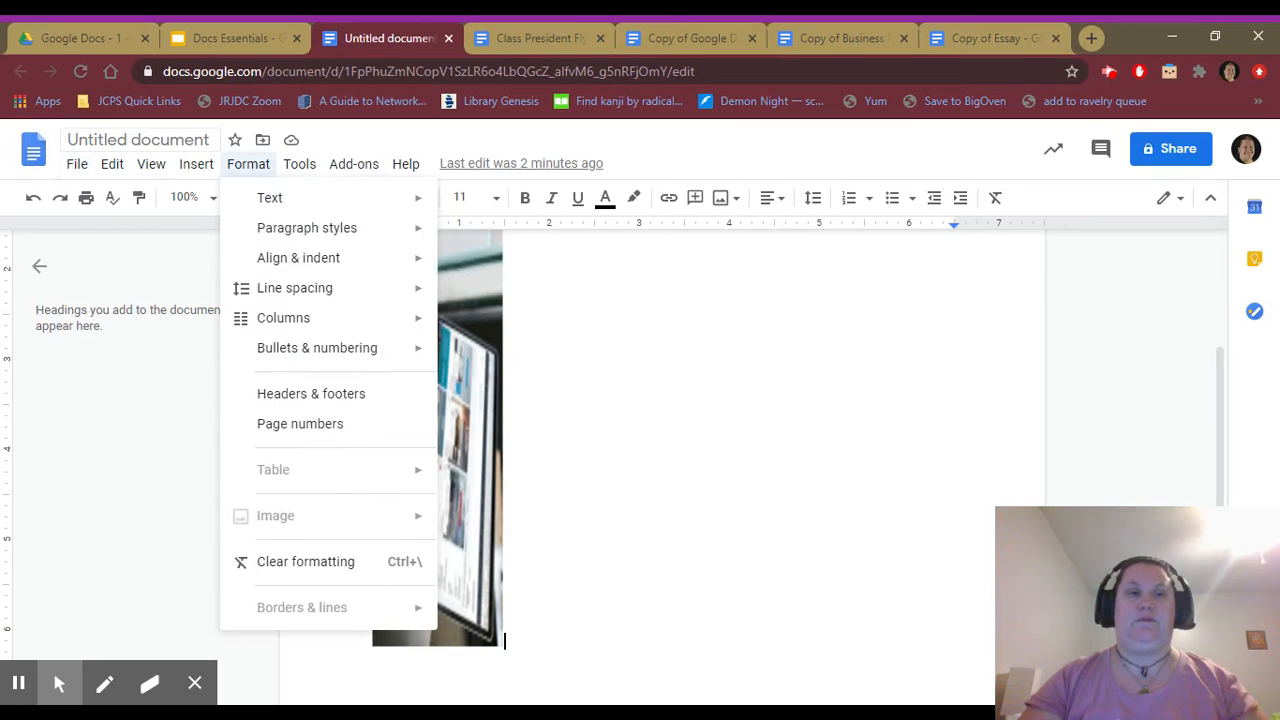
{"action": "left_click", "coordinate": [138, 140]}
{"action": "type", "text": "test document"}
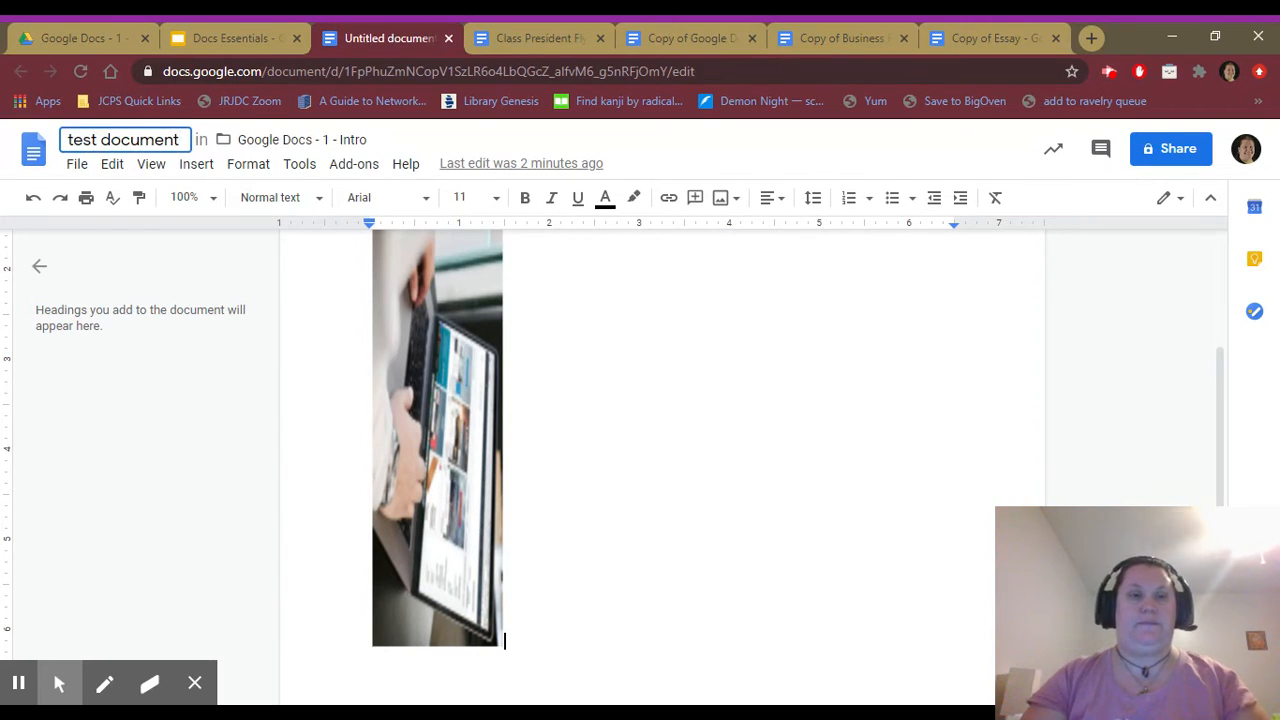
{"action": "key", "text": "Return"}
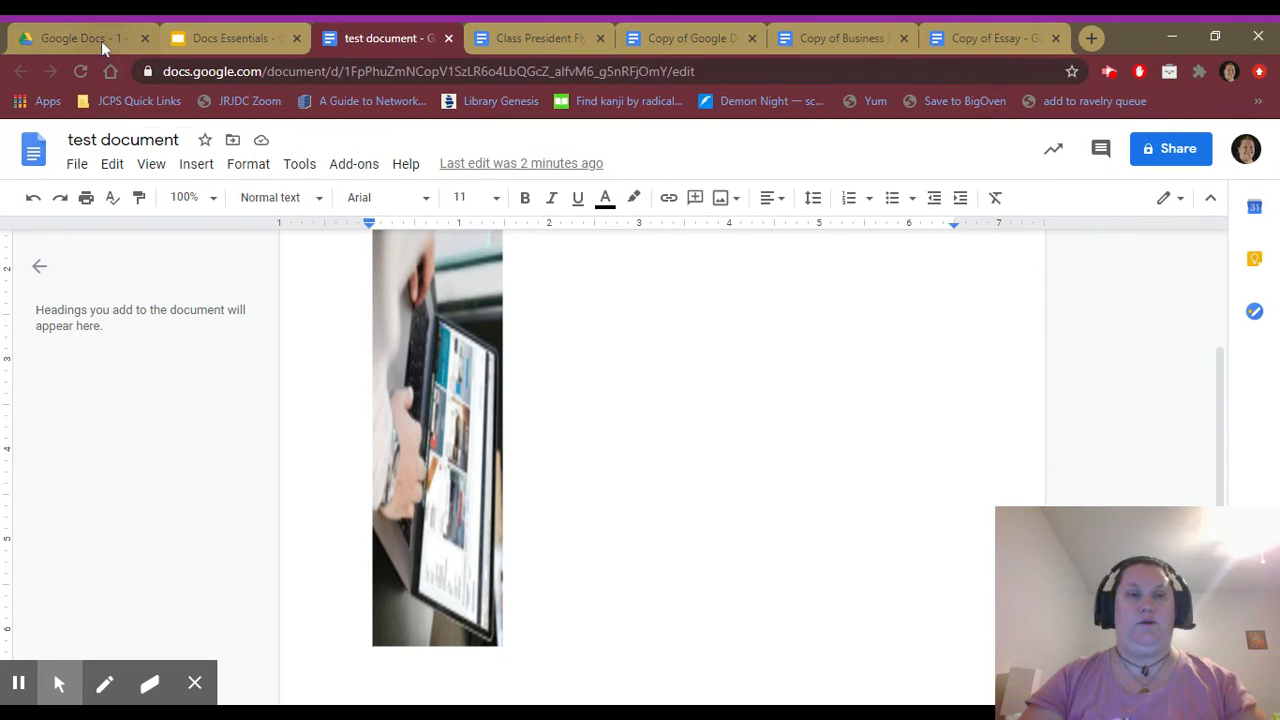
Step: Check the folder location of "test document", find it in the Google Docs - 1 - Intro folder in Drive, and return to it
{"action": "left_click", "coordinate": [234, 140]}
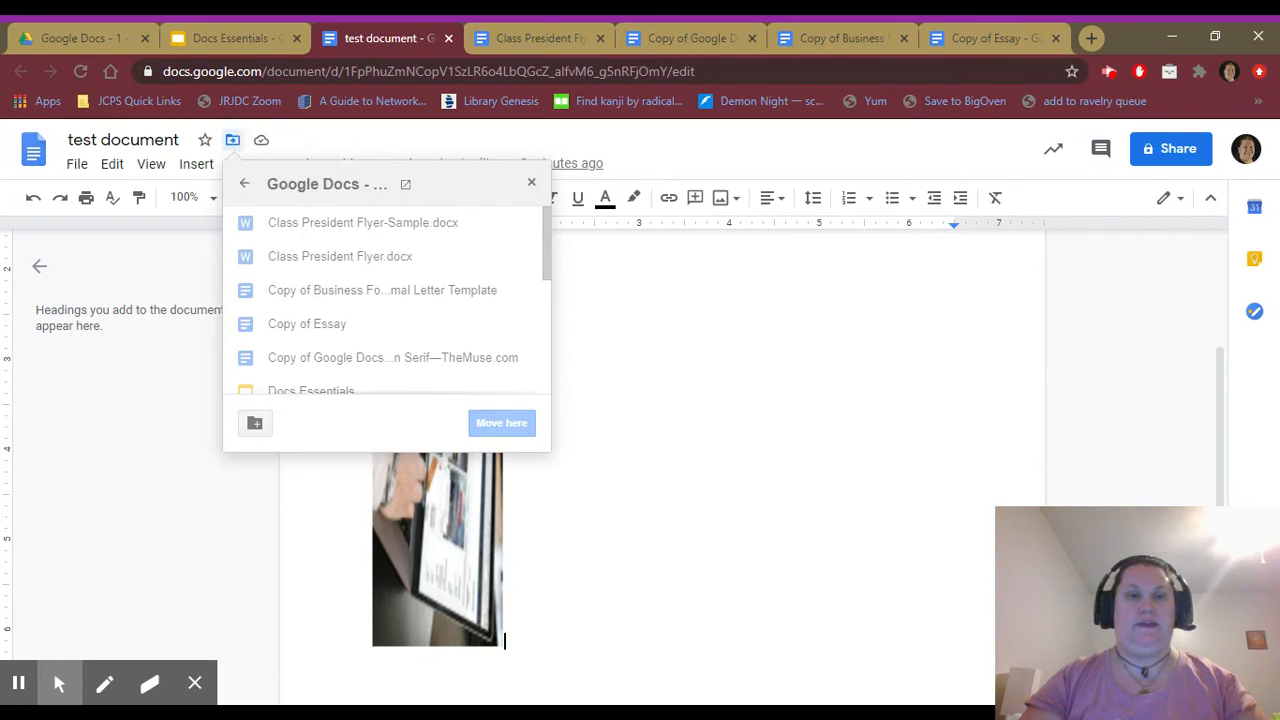
{"action": "left_click", "coordinate": [90, 28]}
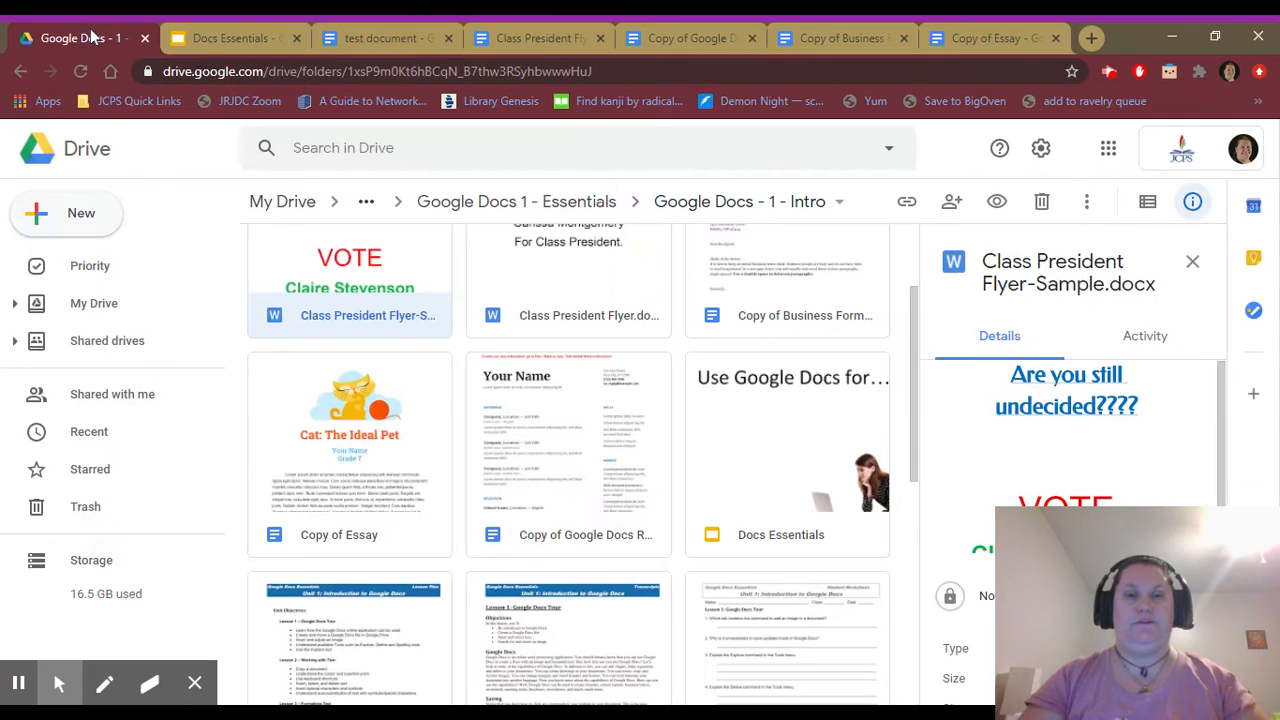
{"action": "left_click_drag", "start_coordinate": [915, 375], "coordinate": [905, 670]}
{"action": "left_click", "coordinate": [655, 575]}
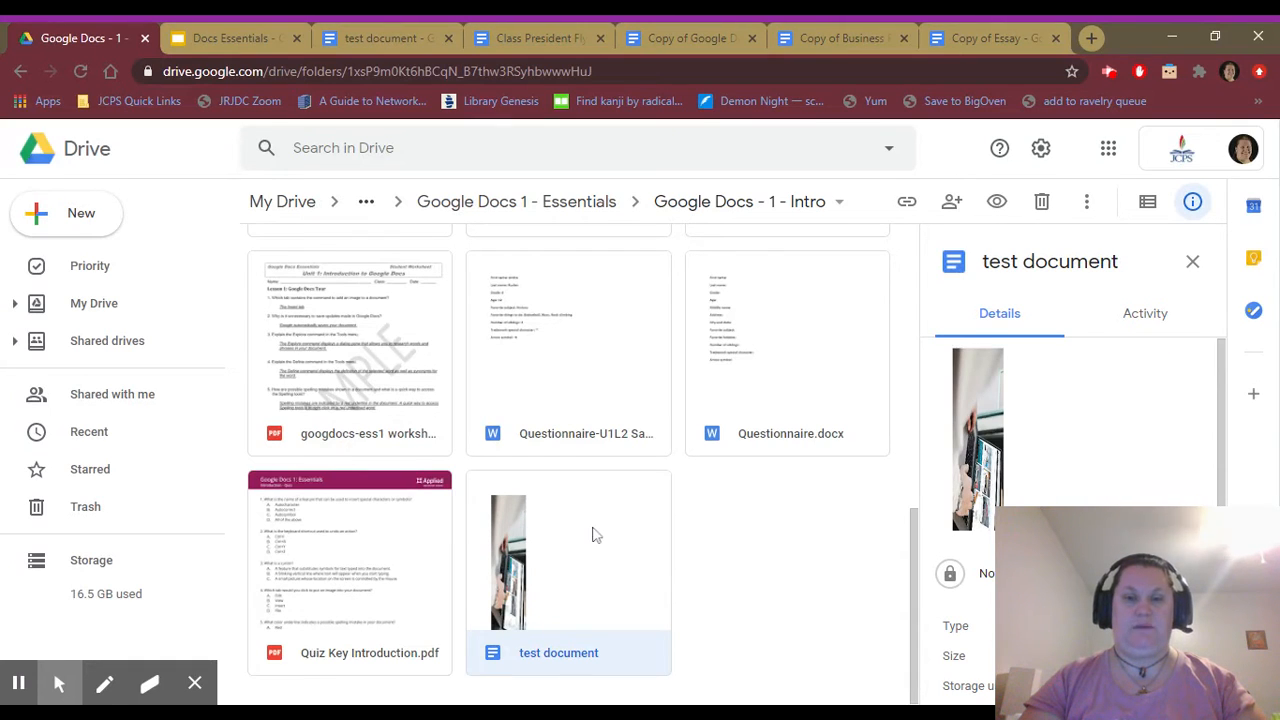
{"action": "left_click", "coordinate": [392, 35]}
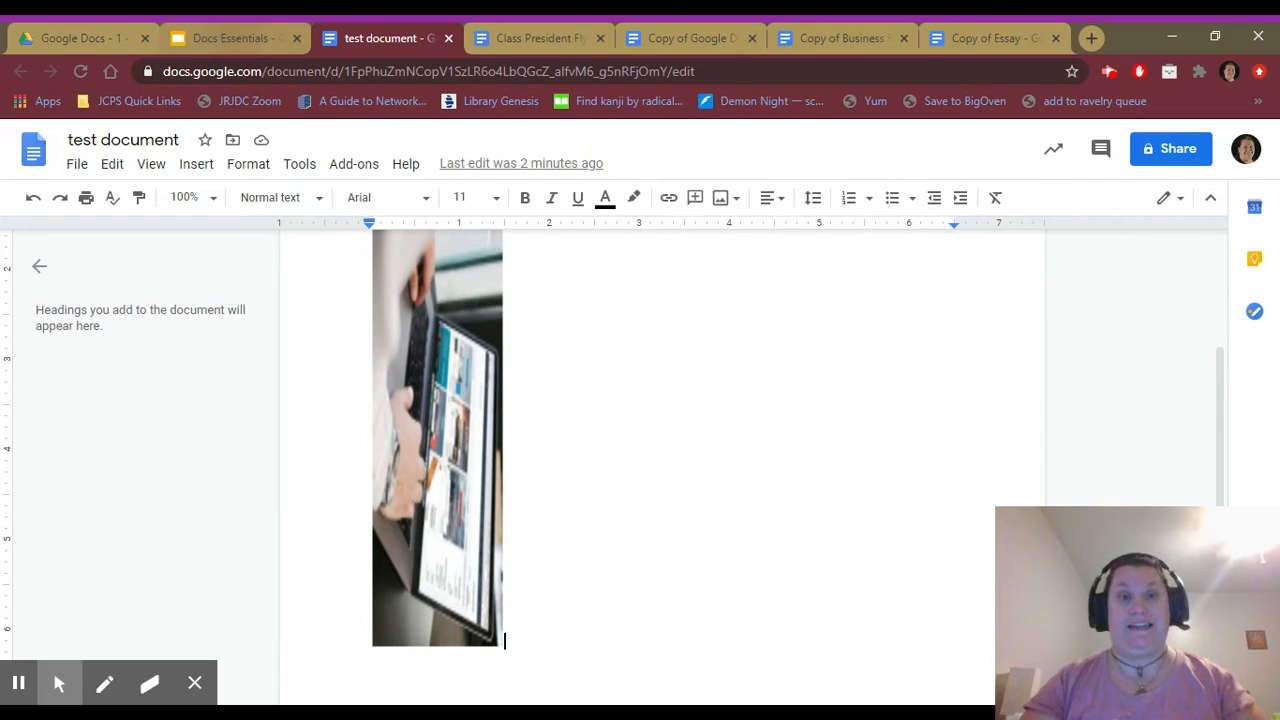
Step: Consult the "Methods of Selecting Text" slide in Docs Essentials, and preview the resume and essay copies for text to practise on
{"action": "left_click", "coordinate": [233, 37]}
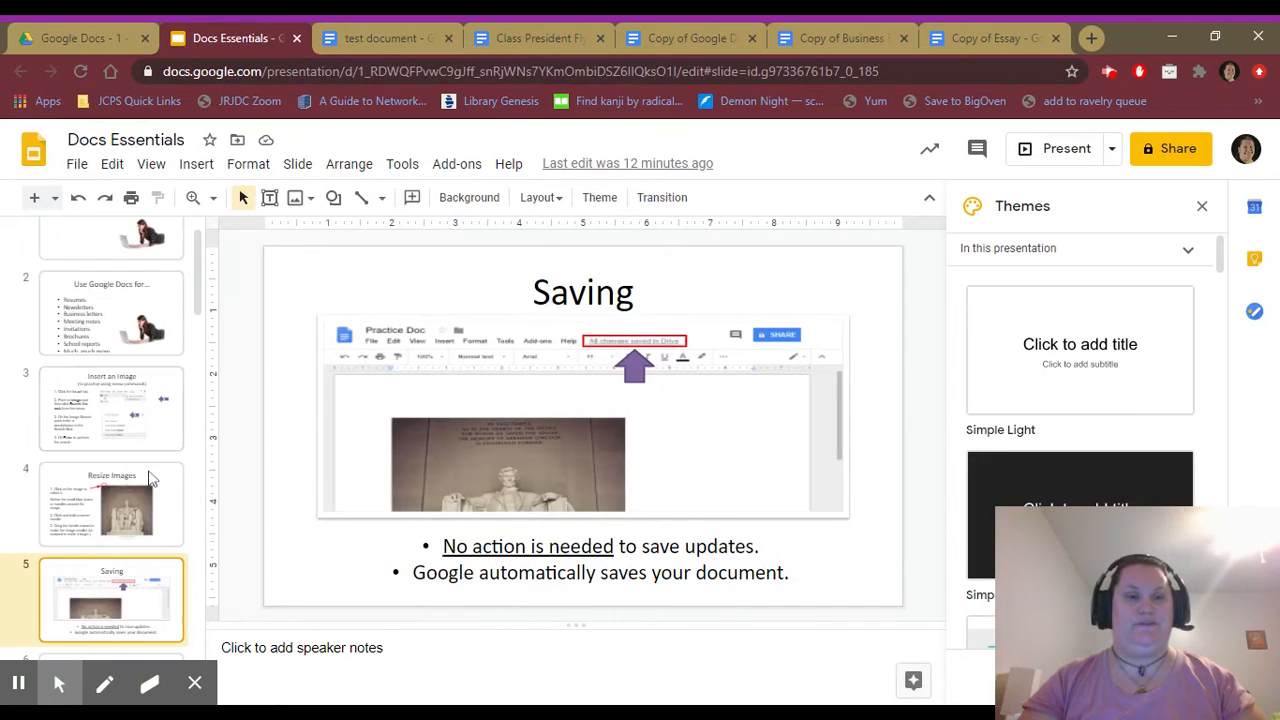
{"action": "scroll", "coordinate": [180, 400], "scroll_direction": "down", "scroll_amount": 4}
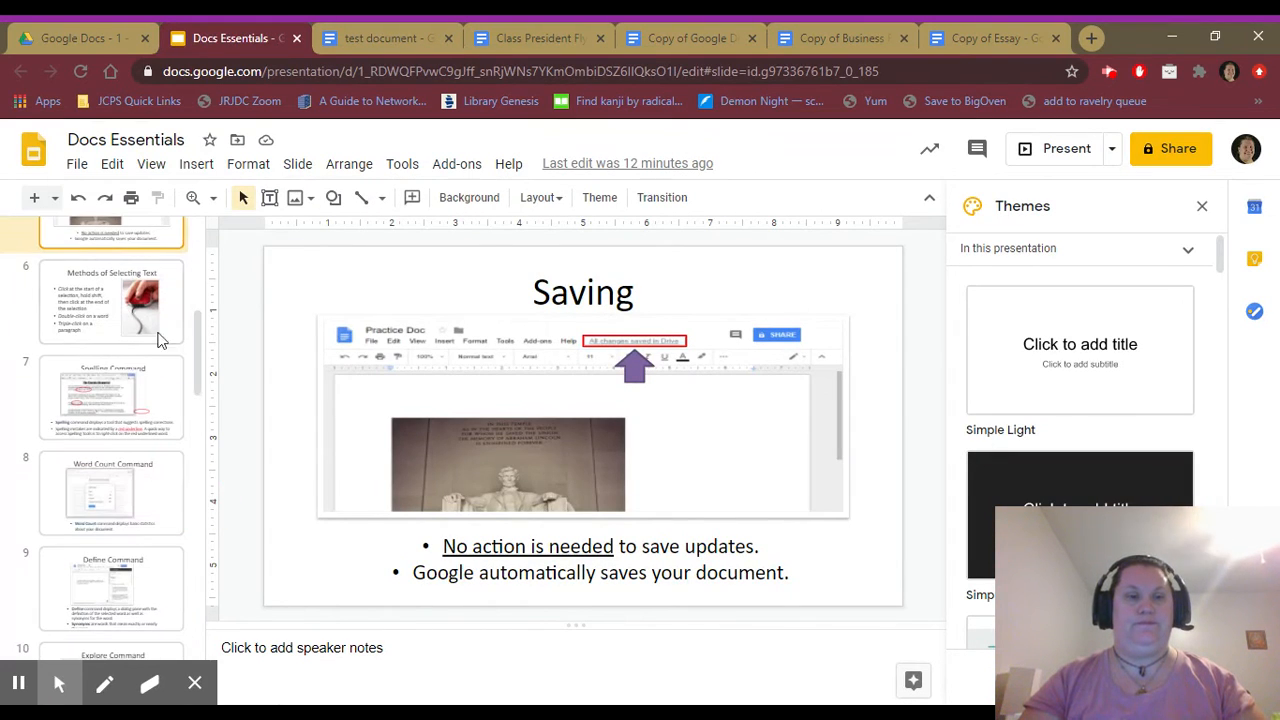
{"action": "left_click", "coordinate": [137, 310]}
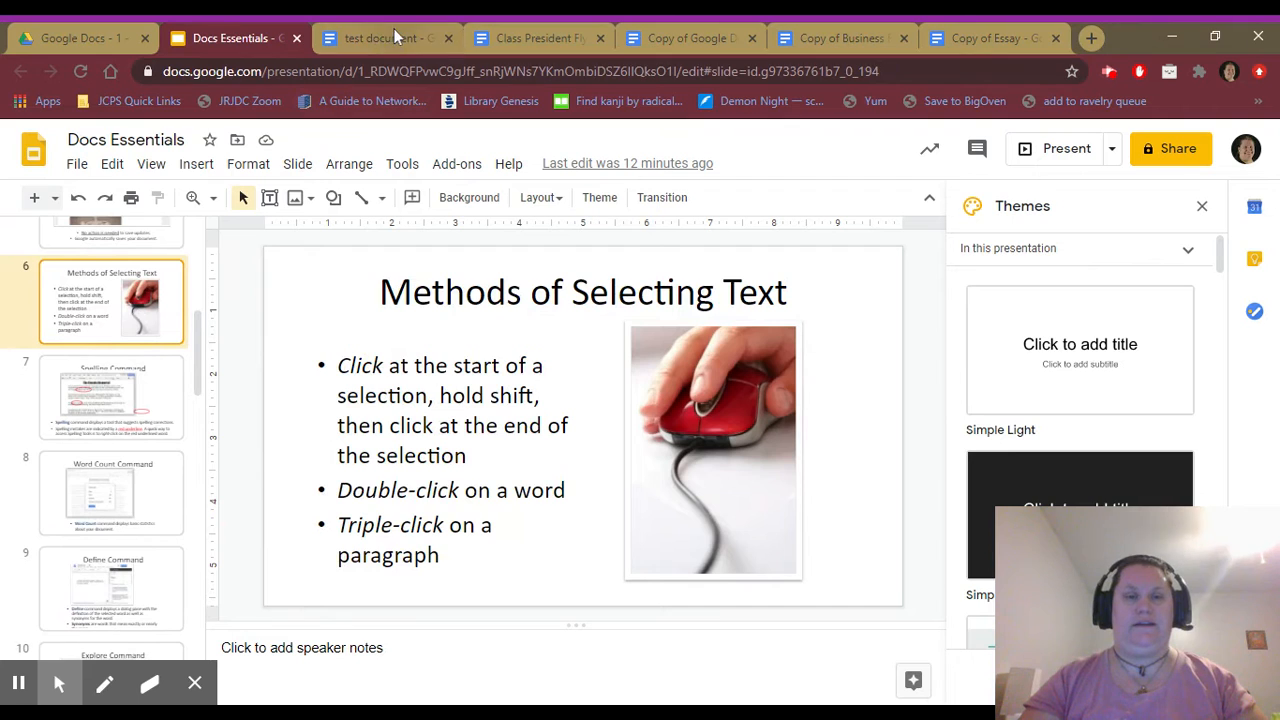
{"action": "left_click", "coordinate": [697, 38]}
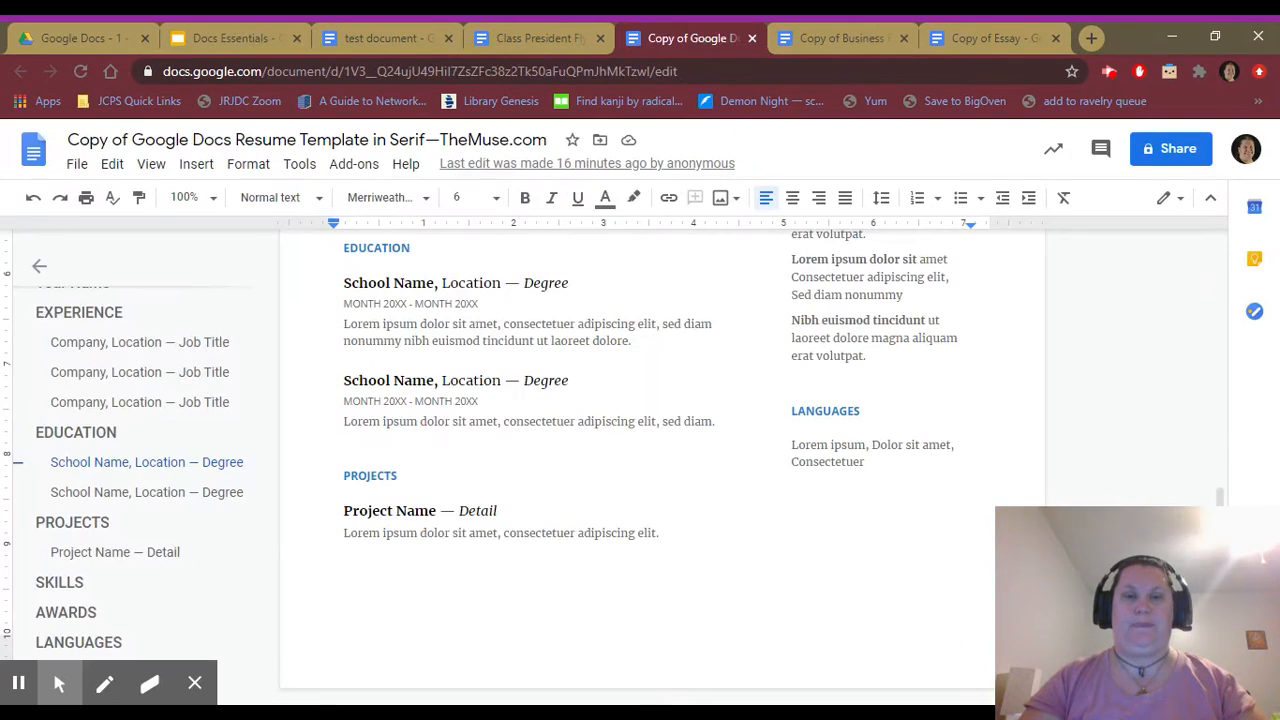
{"action": "left_click", "coordinate": [993, 39]}
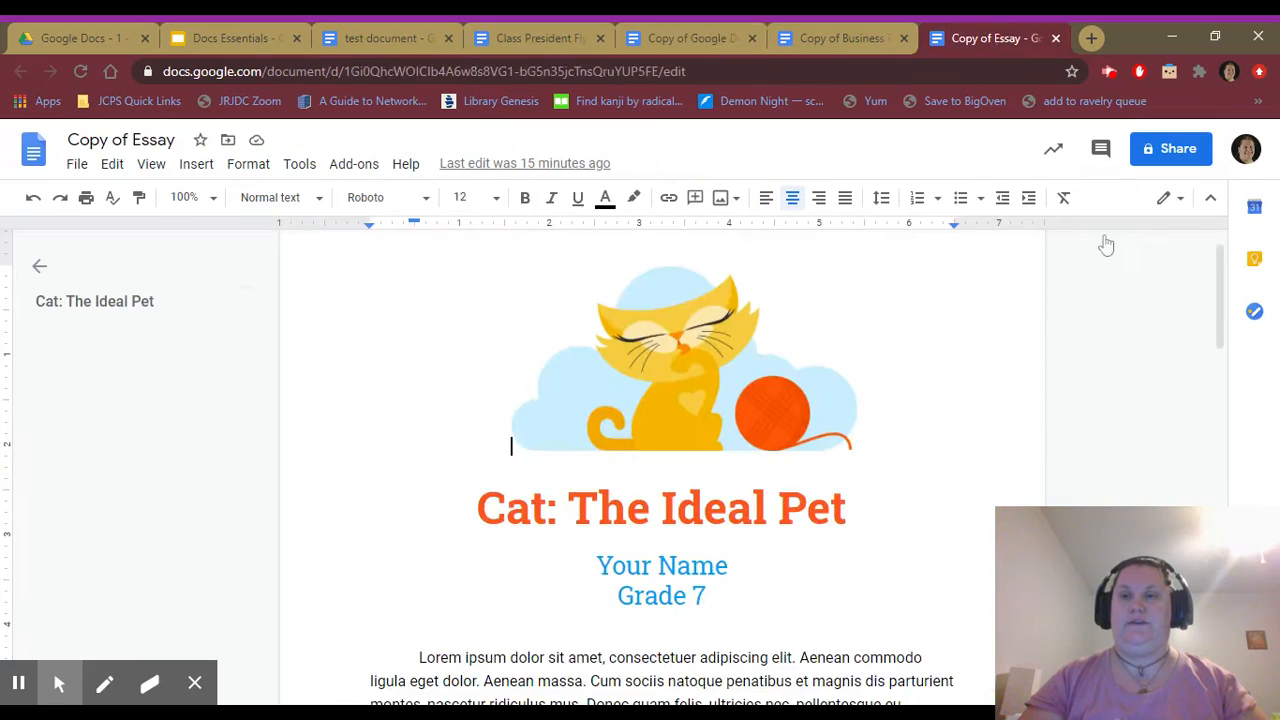
{"action": "left_click_drag", "start_coordinate": [1223, 300], "coordinate": [1222, 380]}
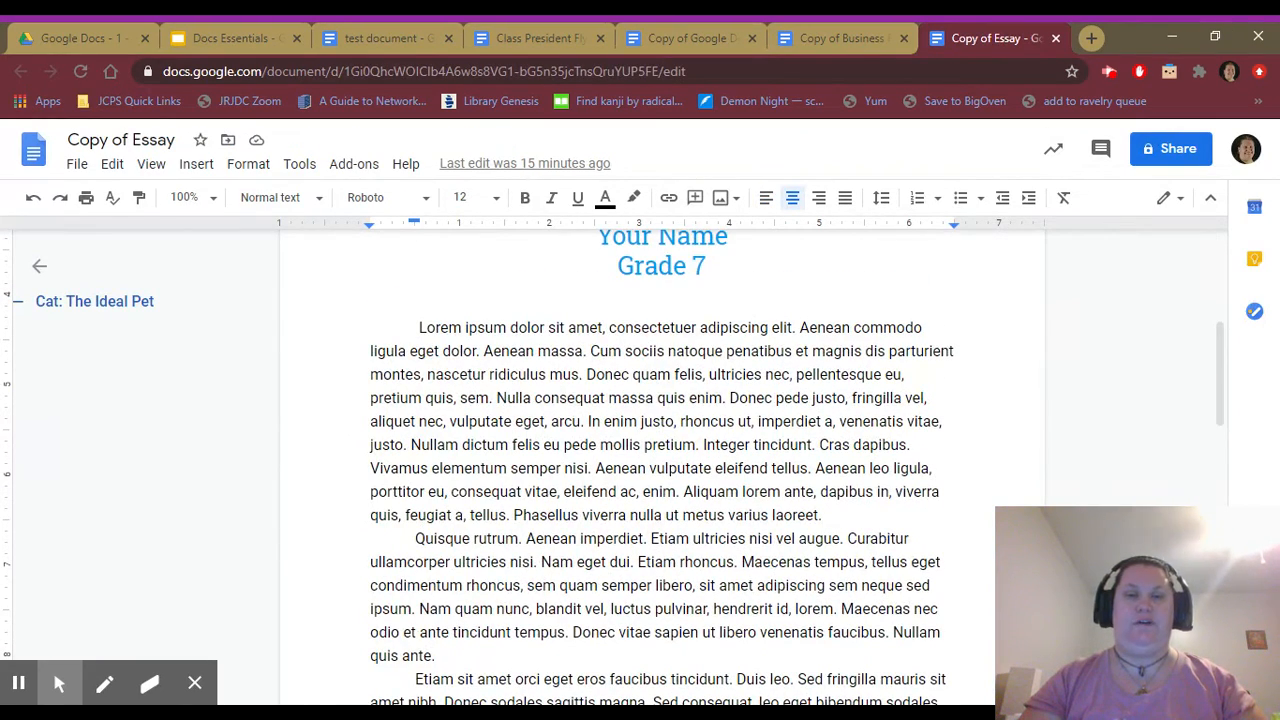
{"action": "left_click", "coordinate": [227, 39]}
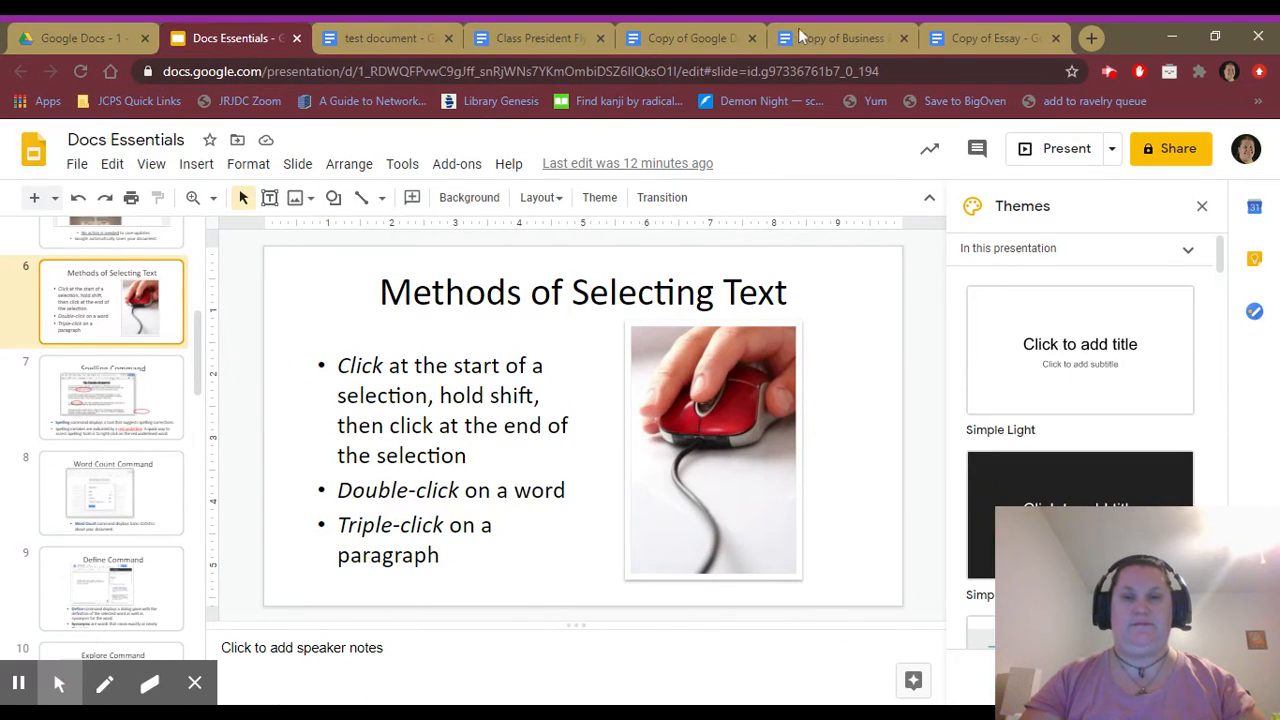
Step: In Copy of Essay, select the first body paragraph as a range from its first to its last character, and clear the selection
{"action": "left_click", "coordinate": [963, 38]}
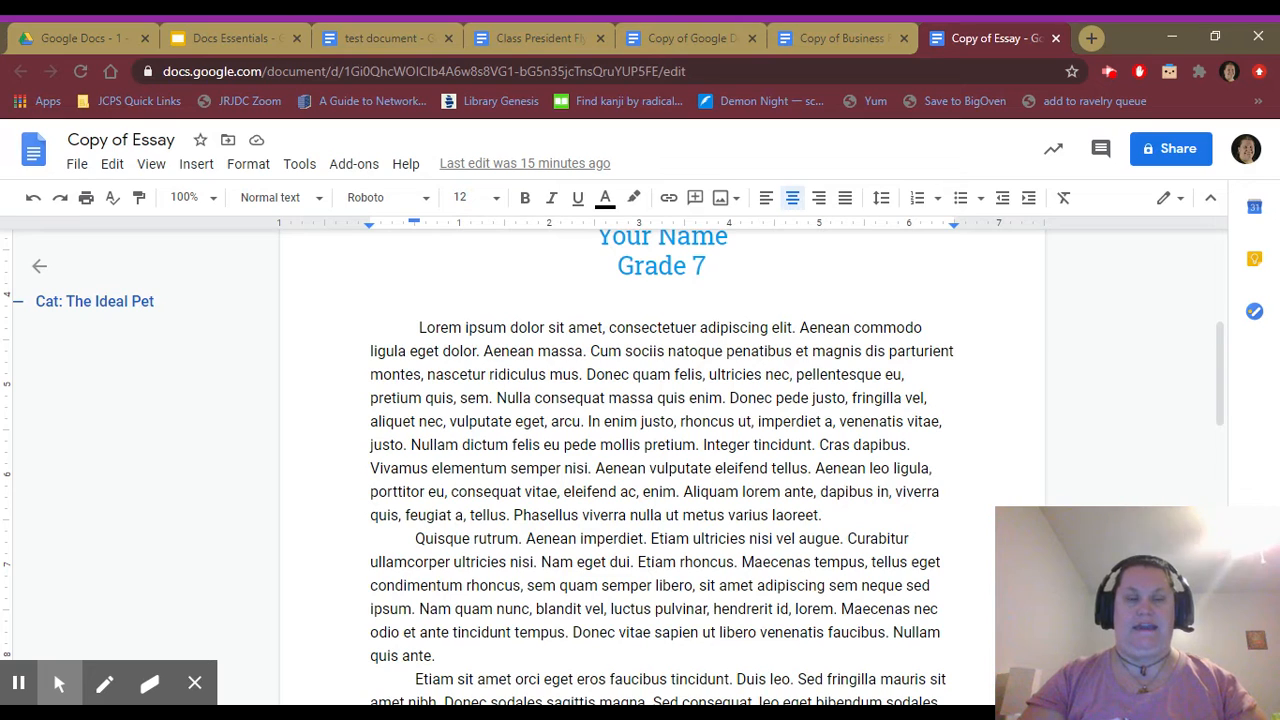
{"action": "left_click", "coordinate": [418, 326]}
{"action": "left_click_drag", "start_coordinate": [419, 326], "coordinate": [820, 513]}
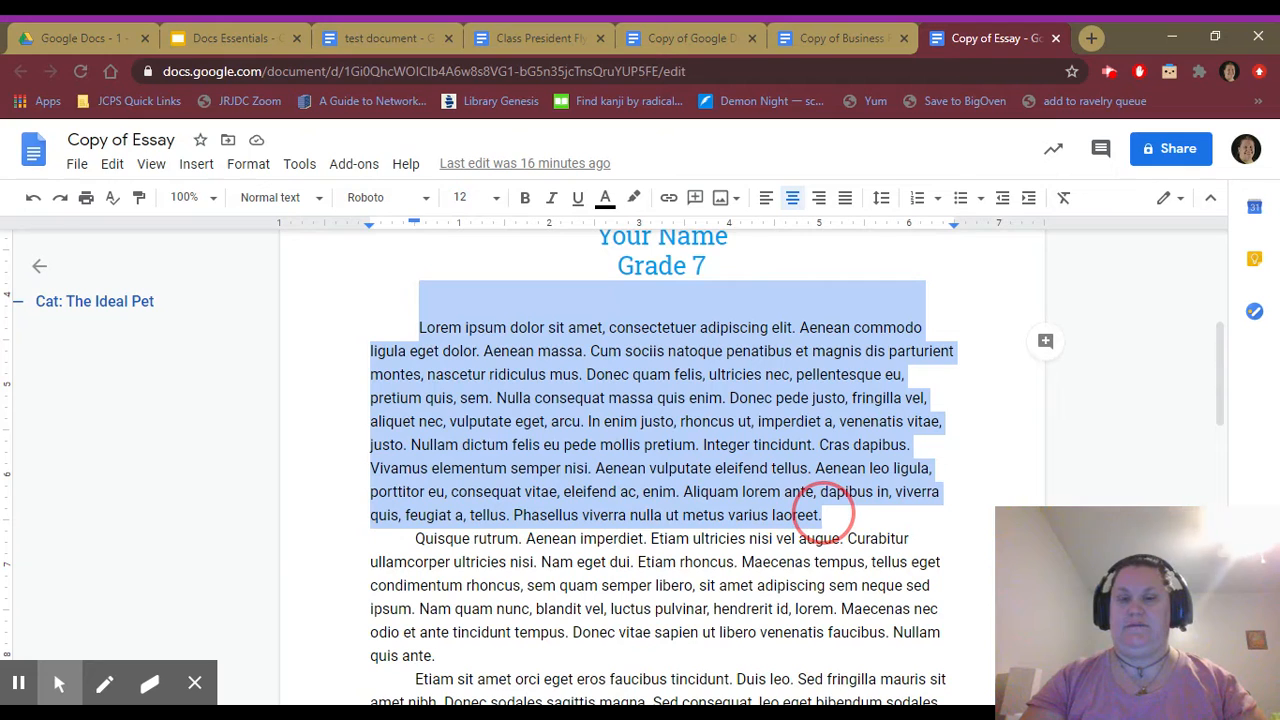
{"action": "key", "text": "ctrl+shift+l"}
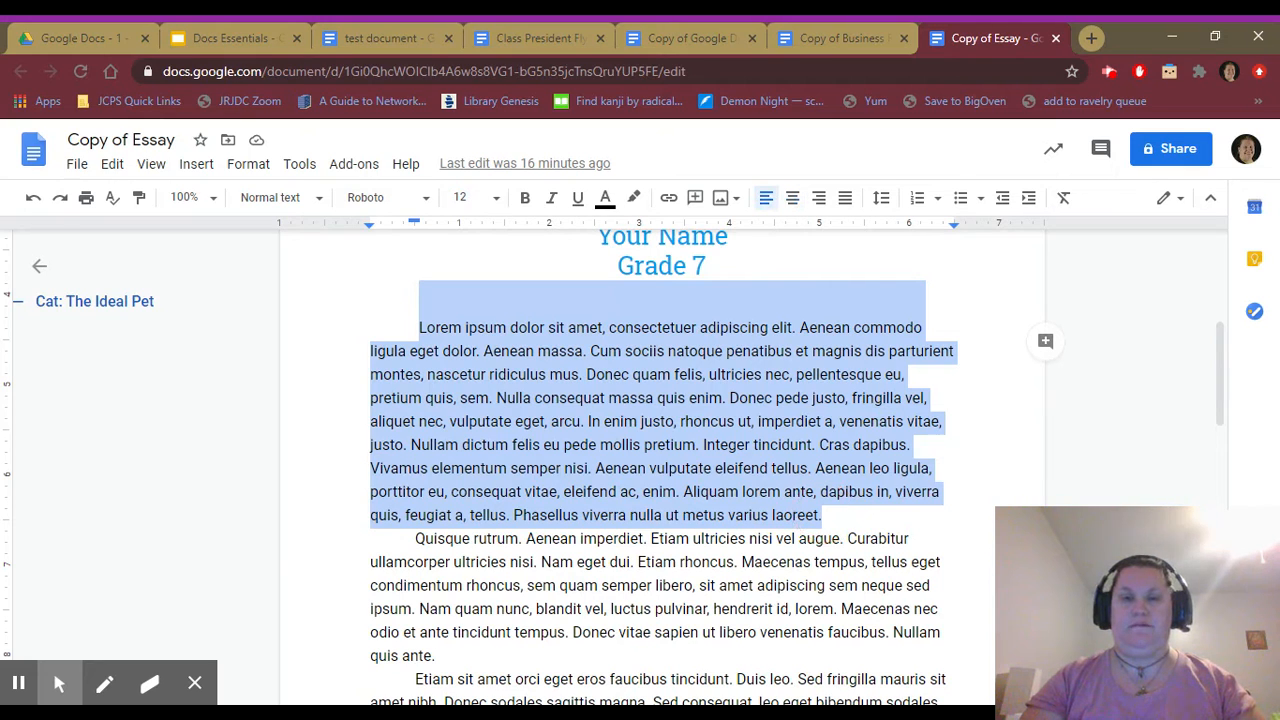
{"action": "left_click", "coordinate": [630, 374]}
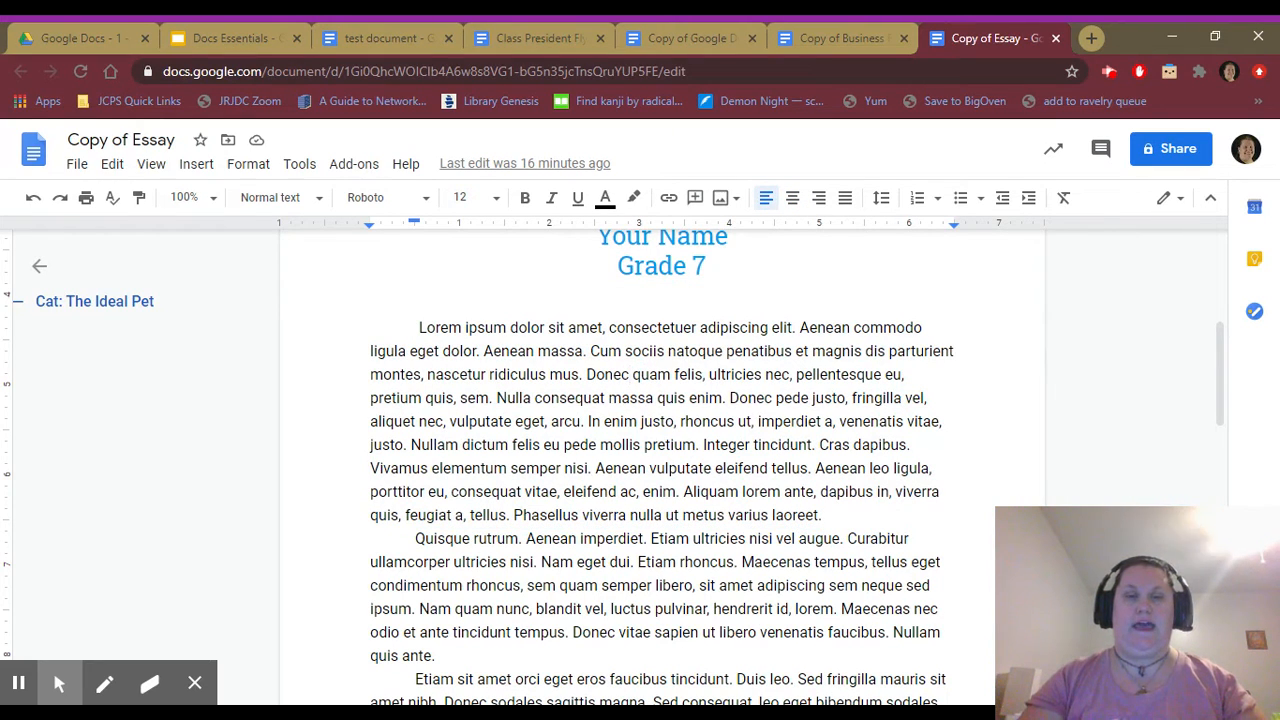
Step: Select the word "Lorem" and then the whole first body paragraph of the essay, and clear the selection
{"action": "double_click", "coordinate": [440, 328]}
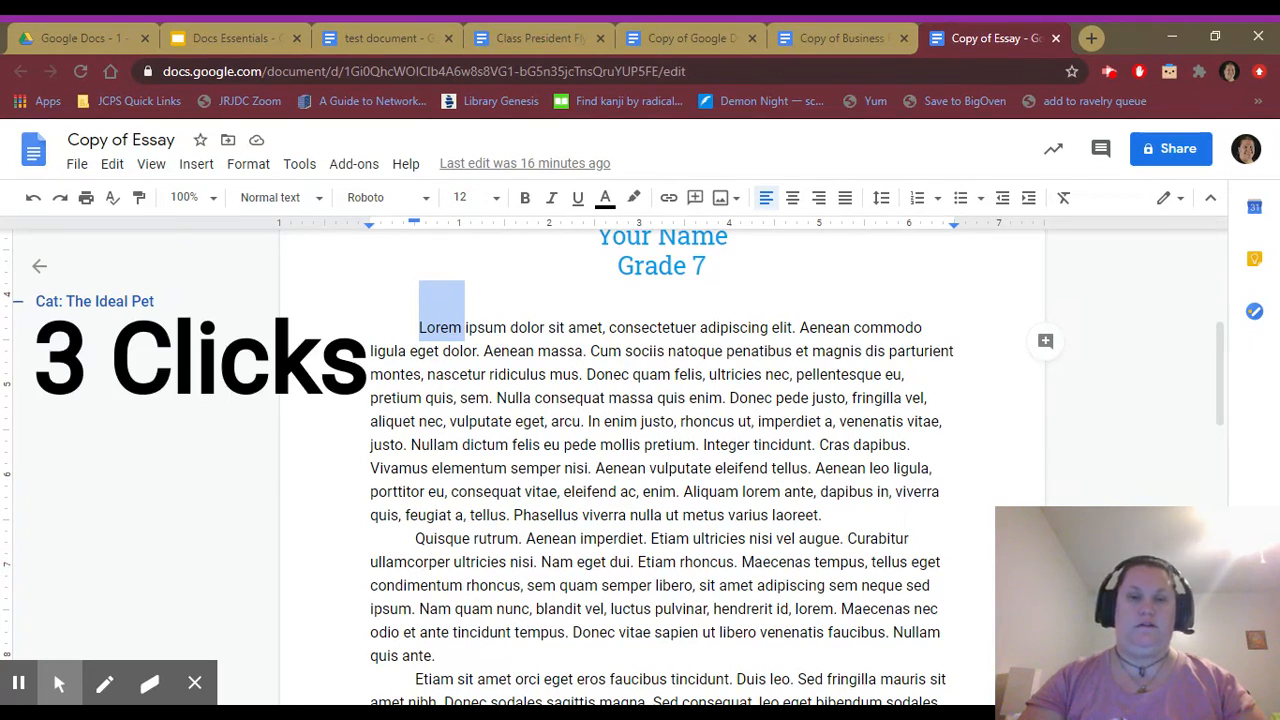
{"action": "triple_click", "coordinate": [657, 391]}
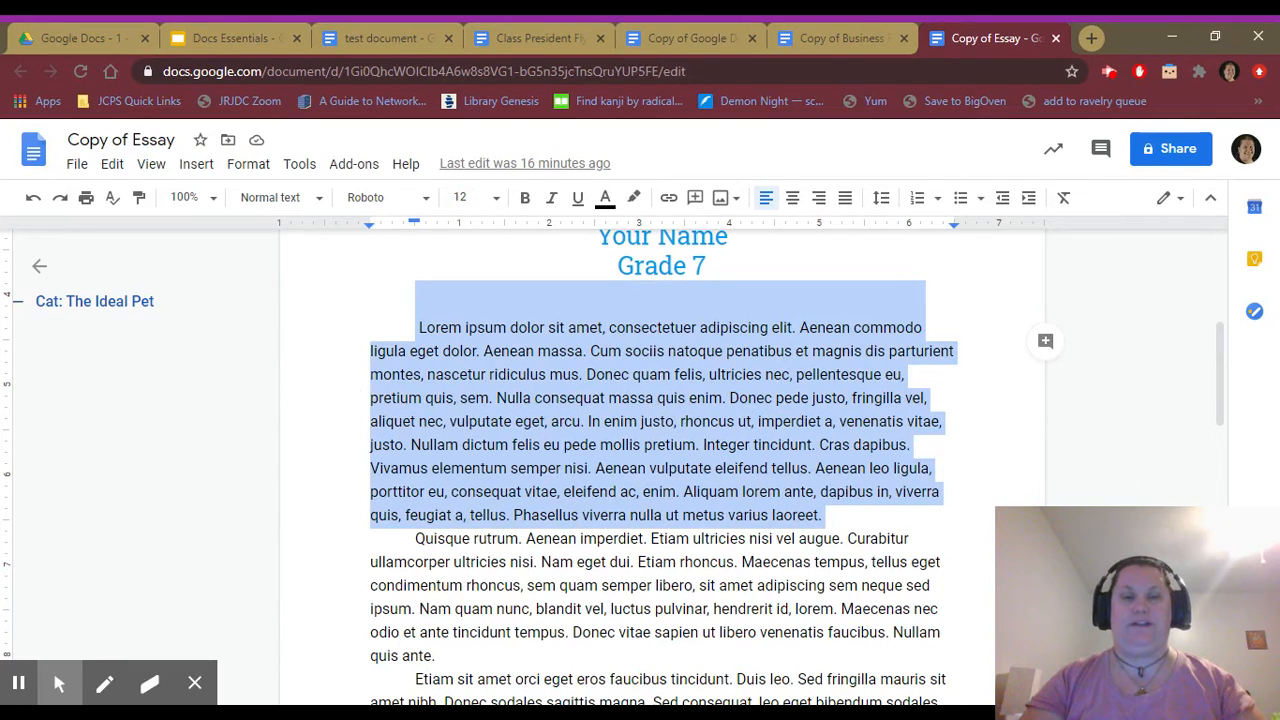
{"action": "left_click", "coordinate": [487, 376]}
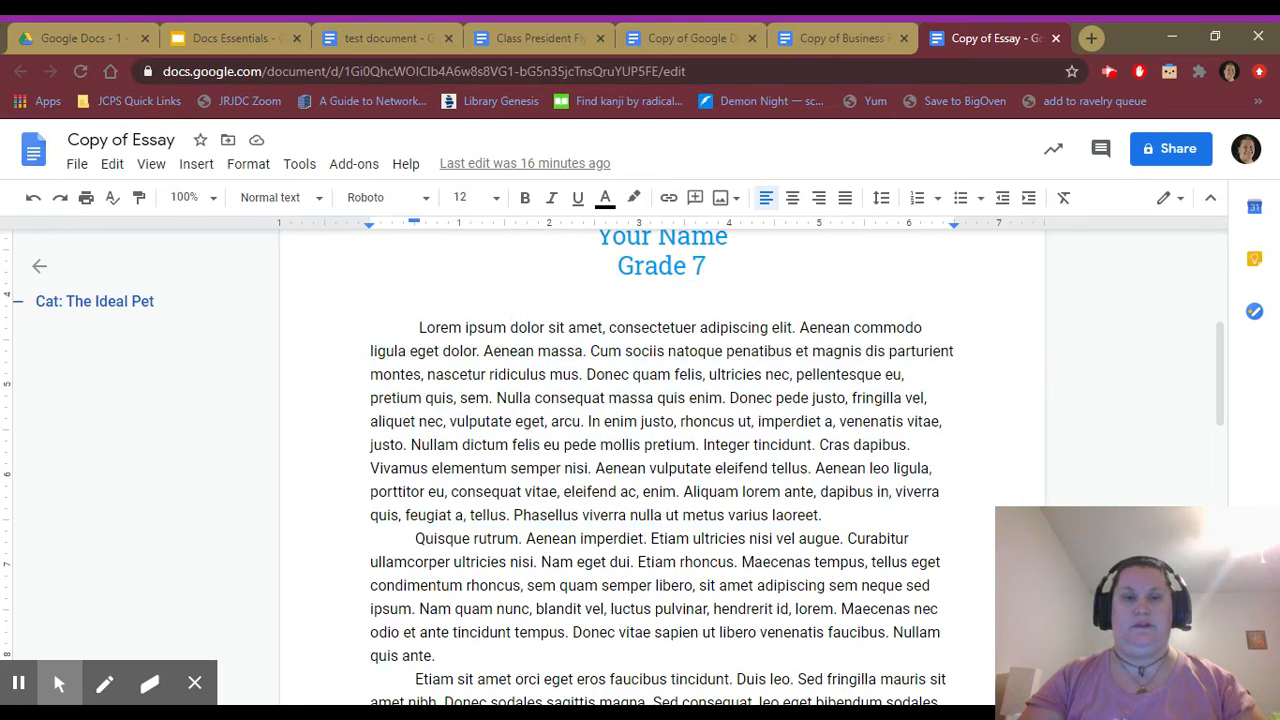
Step: Repeat the range, single-word ("natoque") and whole-paragraph selections in the first body paragraph, ending with the cursor in the word "pretium"
{"action": "left_click_drag", "start_coordinate": [416, 330], "coordinate": [808, 468]}
{"action": "left_click", "coordinate": [682, 350]}
{"action": "double_click", "coordinate": [690, 351]}
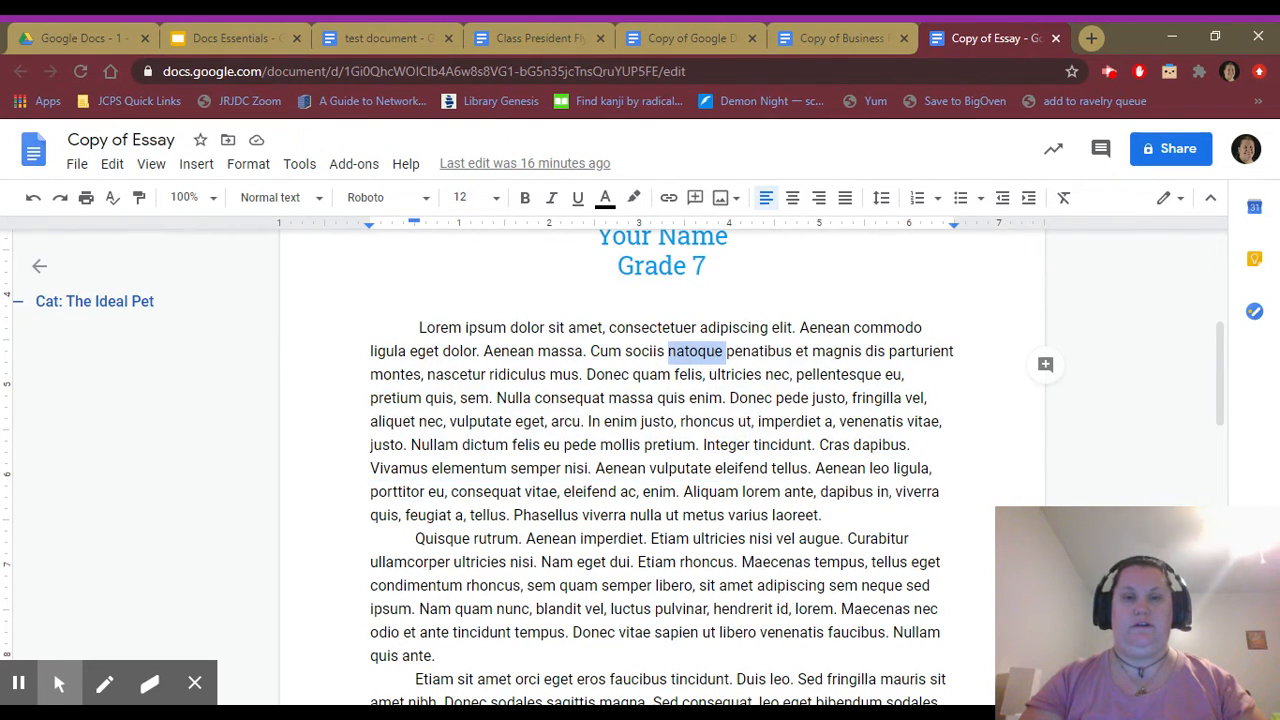
{"action": "double_click", "coordinate": [528, 374]}
{"action": "triple_click", "coordinate": [528, 374]}
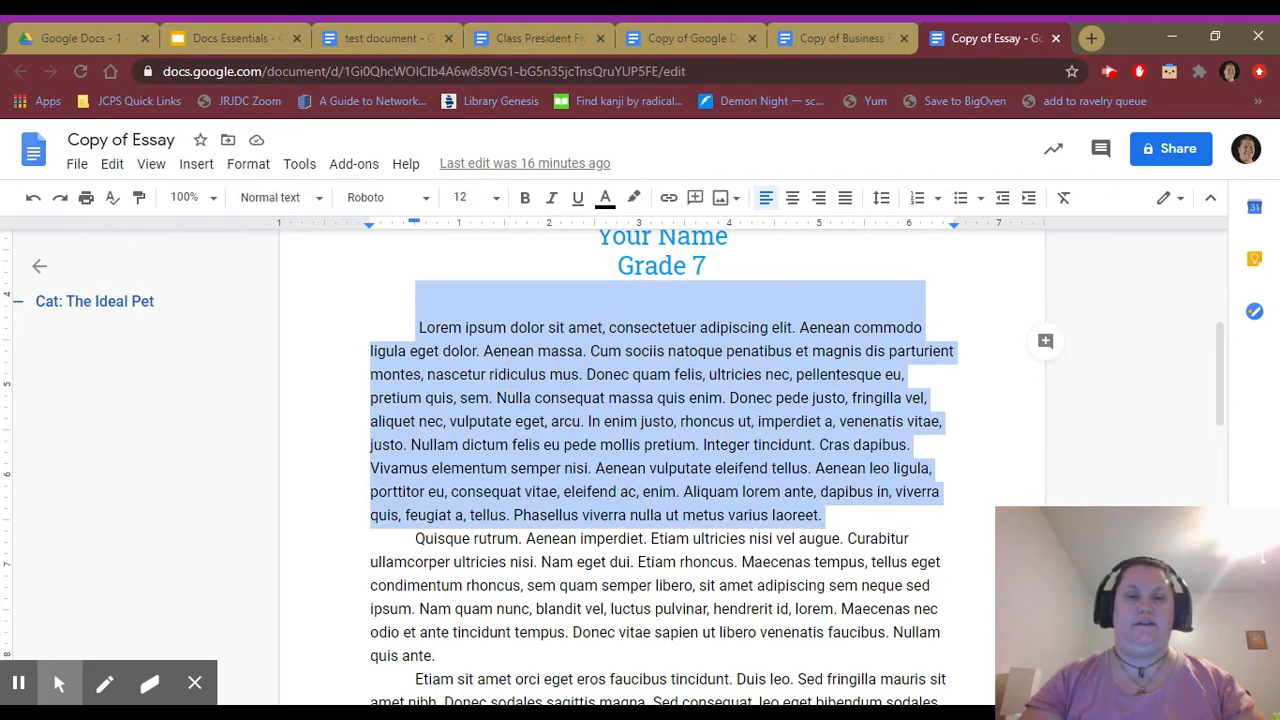
{"action": "left_click", "coordinate": [536, 374]}
{"action": "left_click", "coordinate": [410, 399]}
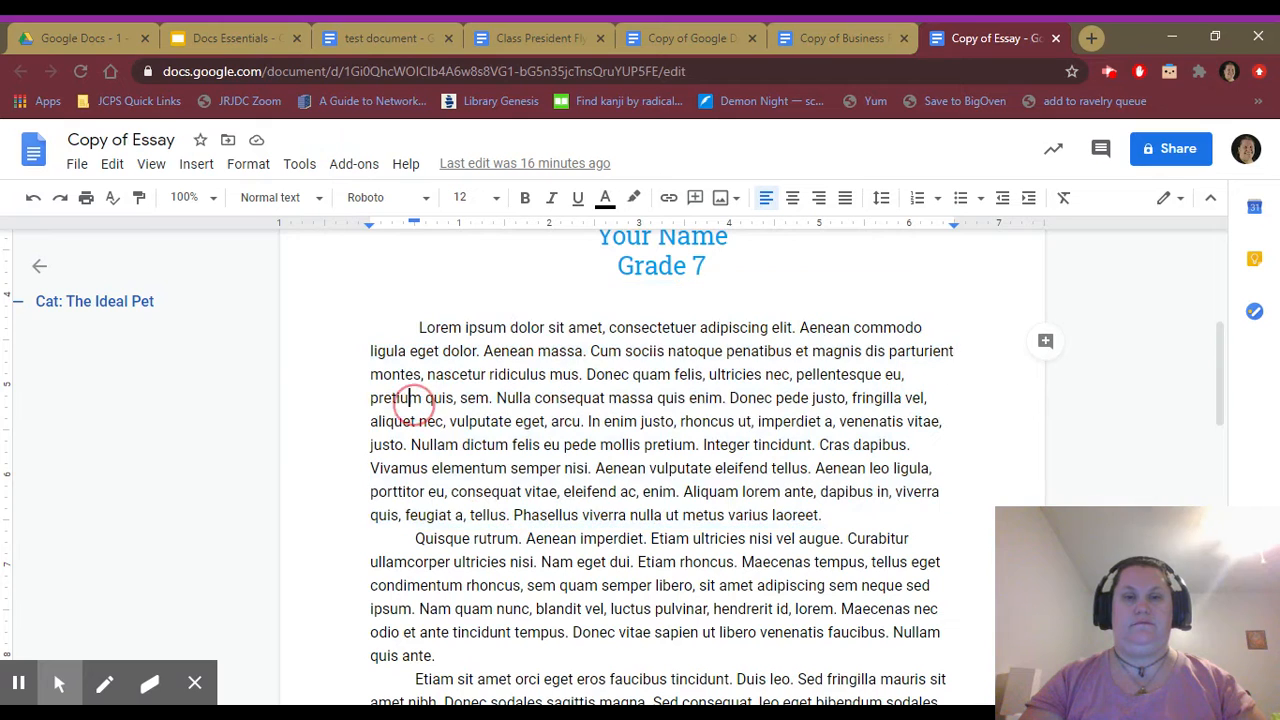
Step: Consult the "Spelling Command" slide in Docs Essentials, and look through Copy of Essay for underlined spelling mistakes
{"action": "left_click", "coordinate": [225, 32]}
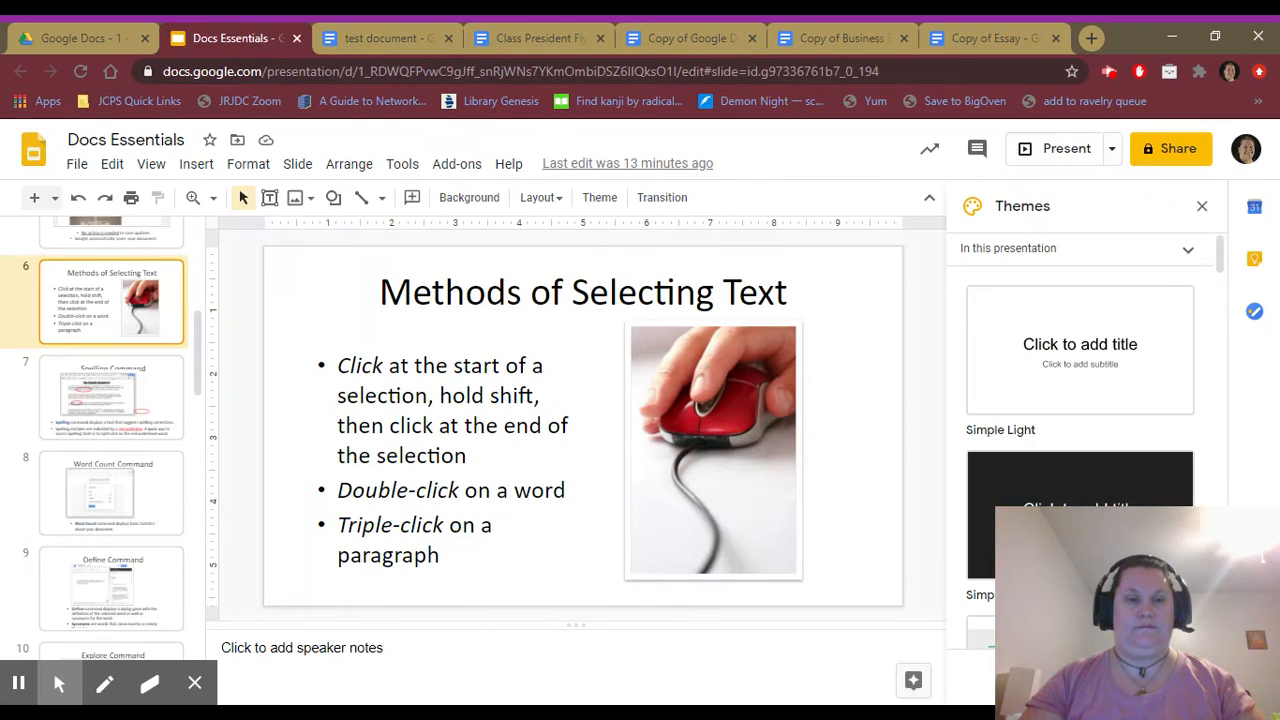
{"action": "left_click", "coordinate": [152, 425]}
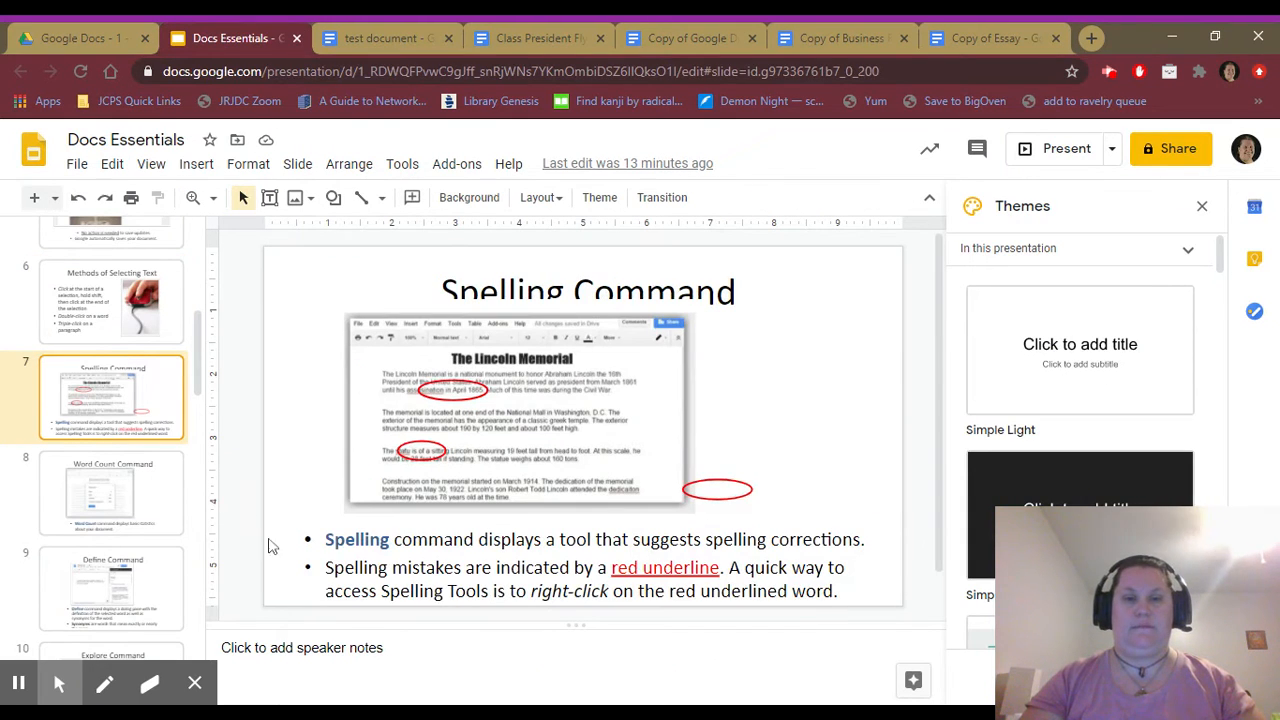
{"action": "left_click", "coordinate": [978, 41]}
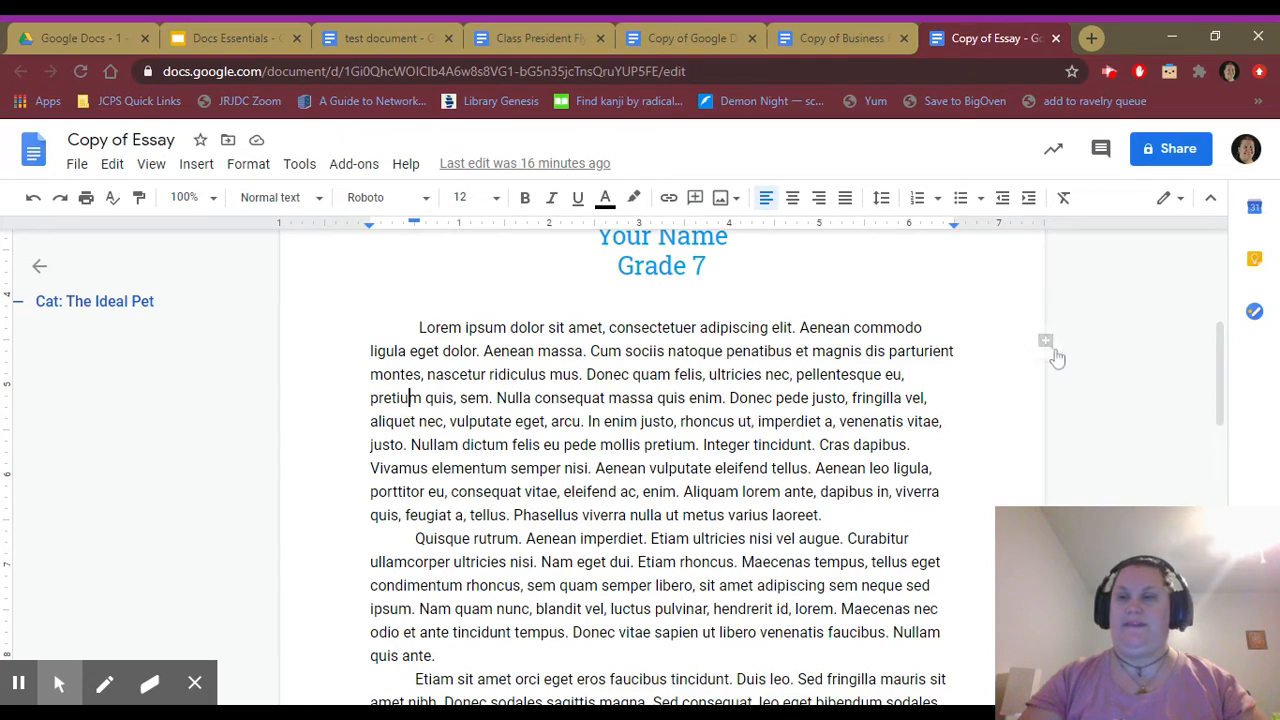
{"action": "scroll", "coordinate": [1219, 357], "scroll_direction": "down", "scroll_amount": 10}
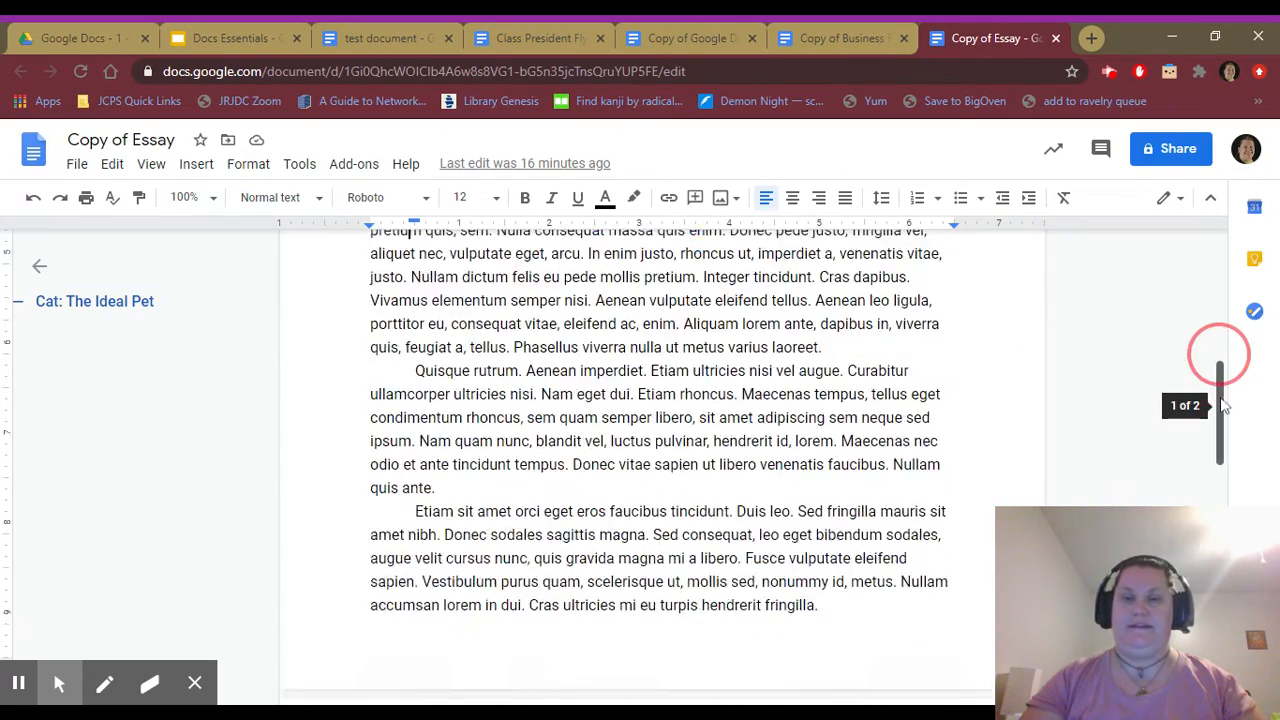
{"action": "scroll", "coordinate": [1219, 355], "scroll_direction": "up", "scroll_amount": 10}
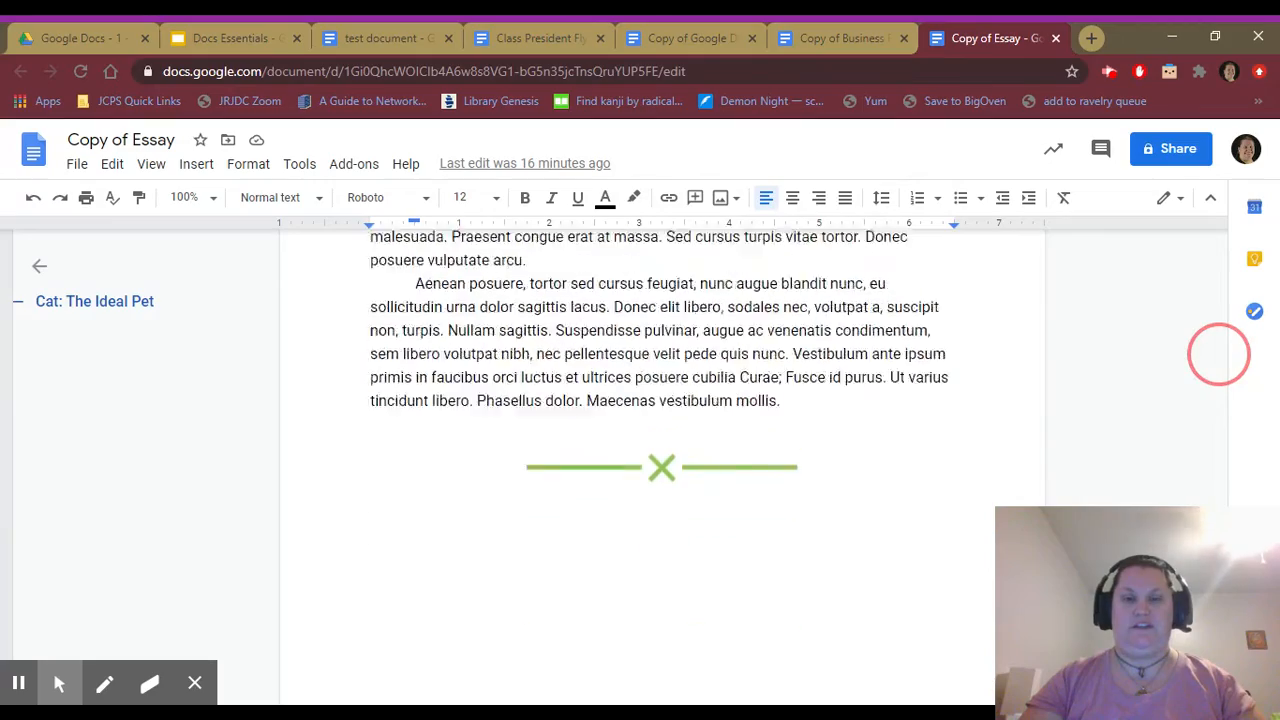
{"action": "left_click_drag", "start_coordinate": [1220, 340], "coordinate": [1219, 376]}
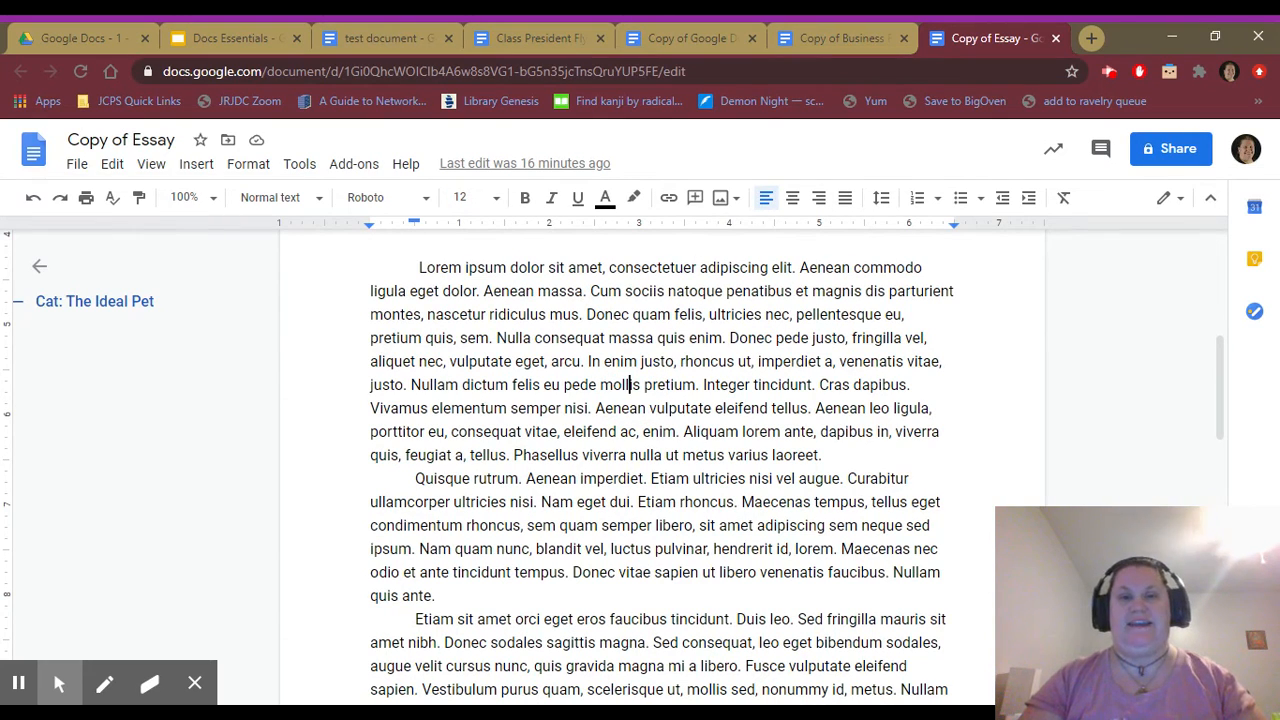
Step: Run the spelling and grammar check on Copy of Essay, close it, and return to the first body paragraph
{"action": "left_click", "coordinate": [297, 168]}
{"action": "mouse_move", "coordinate": [356, 172]}
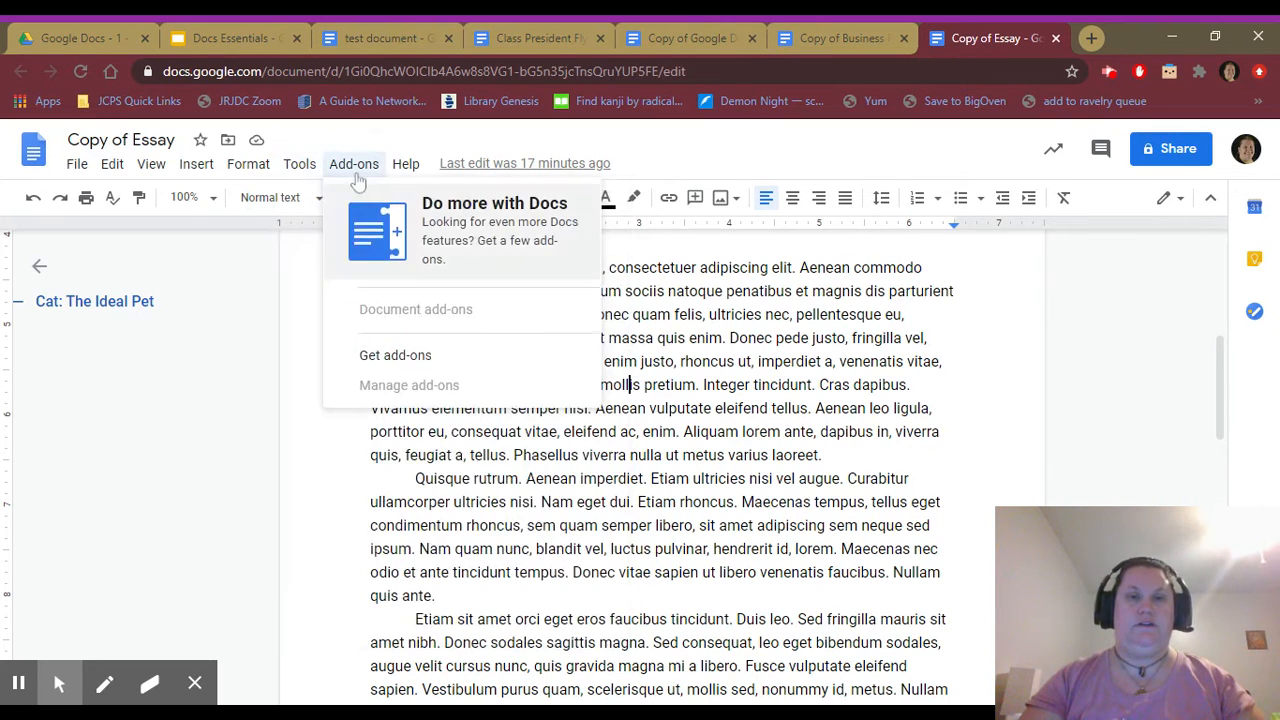
{"action": "mouse_move", "coordinate": [300, 168]}
{"action": "mouse_move", "coordinate": [330, 198]}
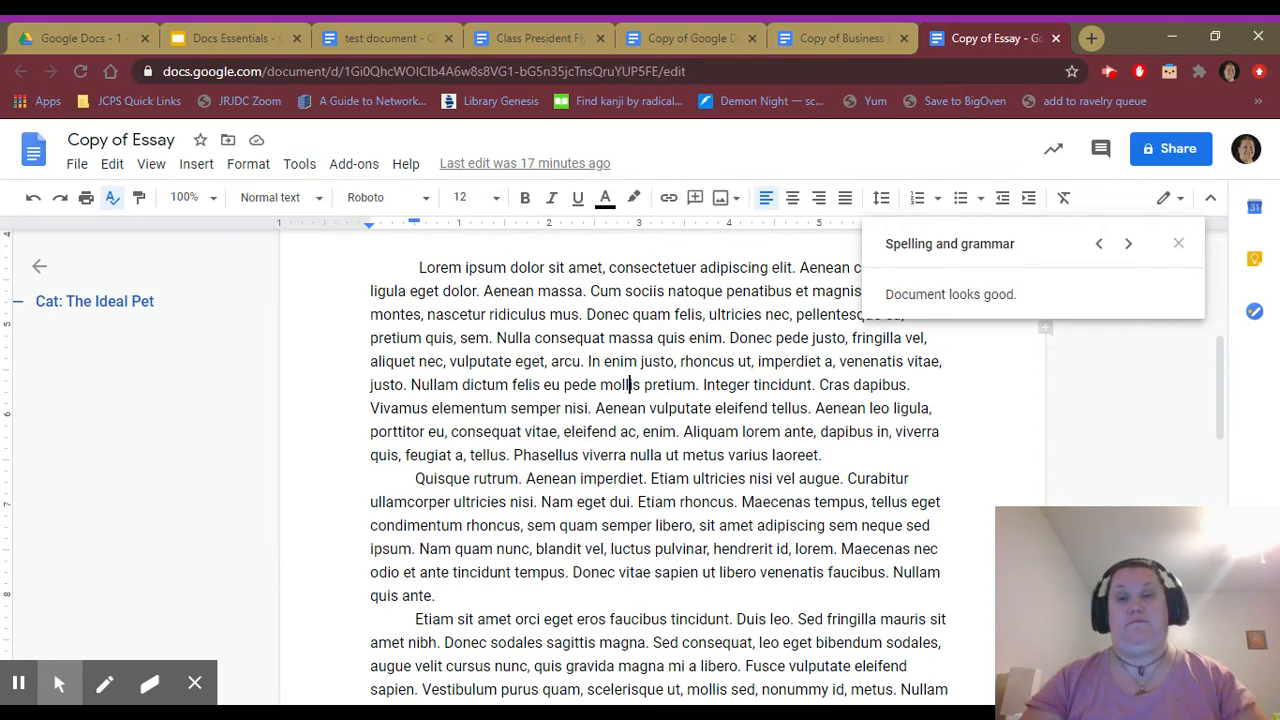
{"action": "key", "text": "Escape"}
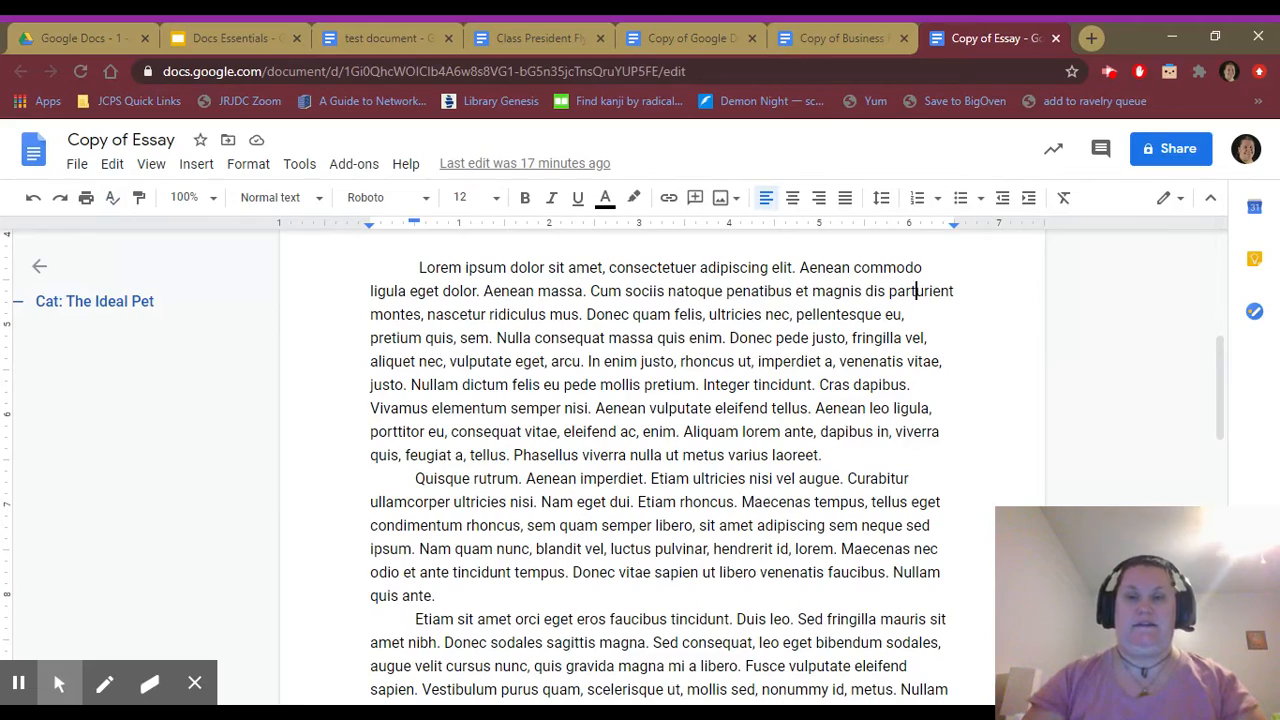
{"action": "scroll", "coordinate": [660, 460], "scroll_direction": "up", "scroll_amount": 1}
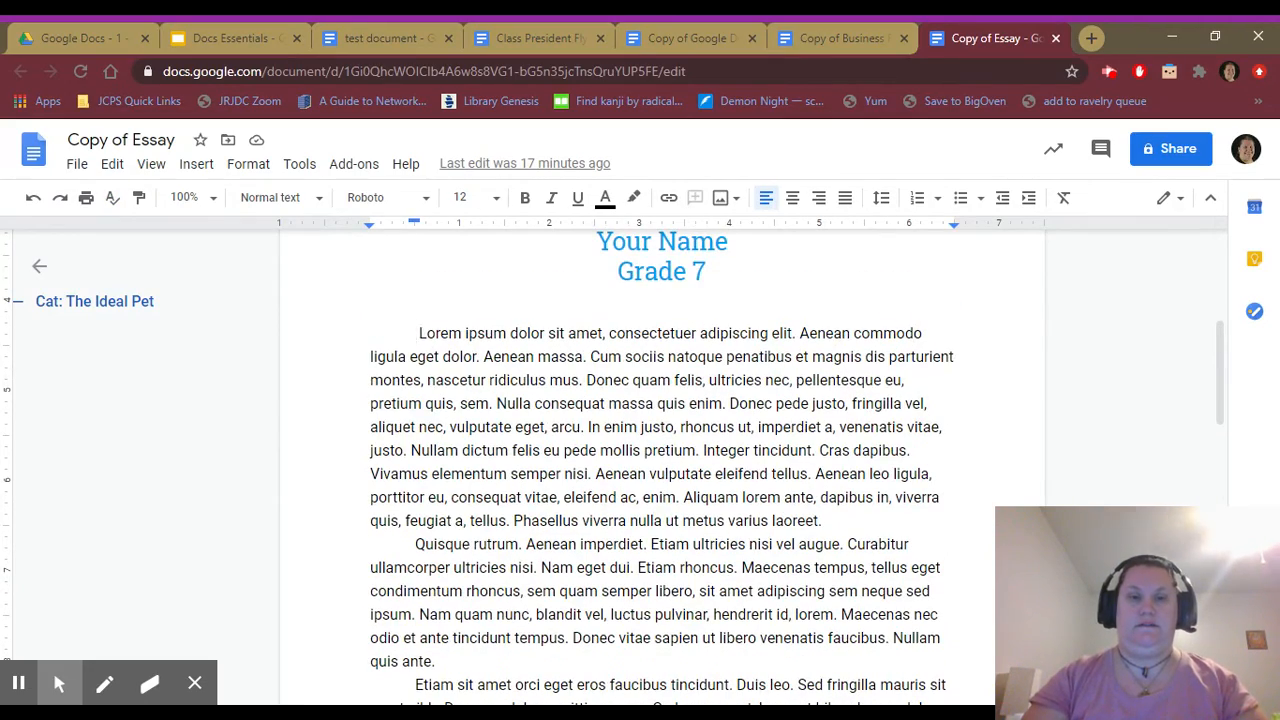
Step: Insert the line "Let's say that I intentionally misspell a word." above the first body paragraph and dismiss the Smart Compose notice
{"action": "key", "text": "Return"}
{"action": "key", "text": "Return"}
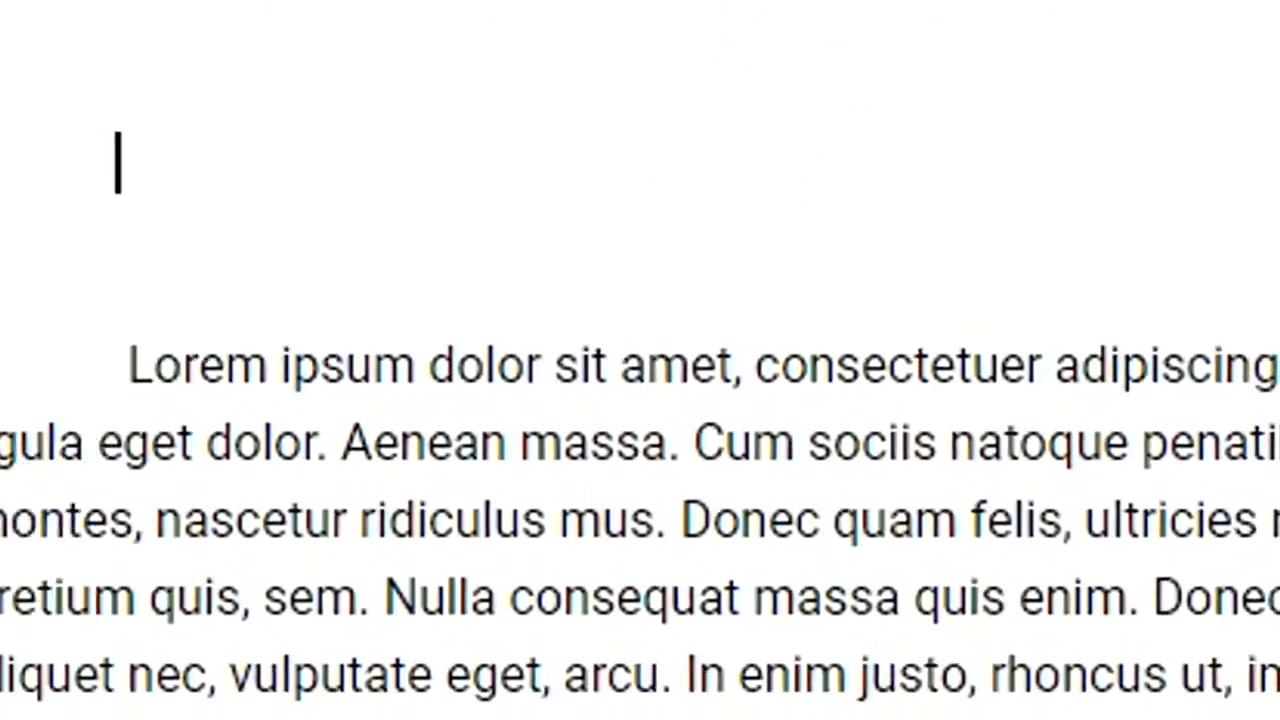
{"action": "type", "text": "Le"}
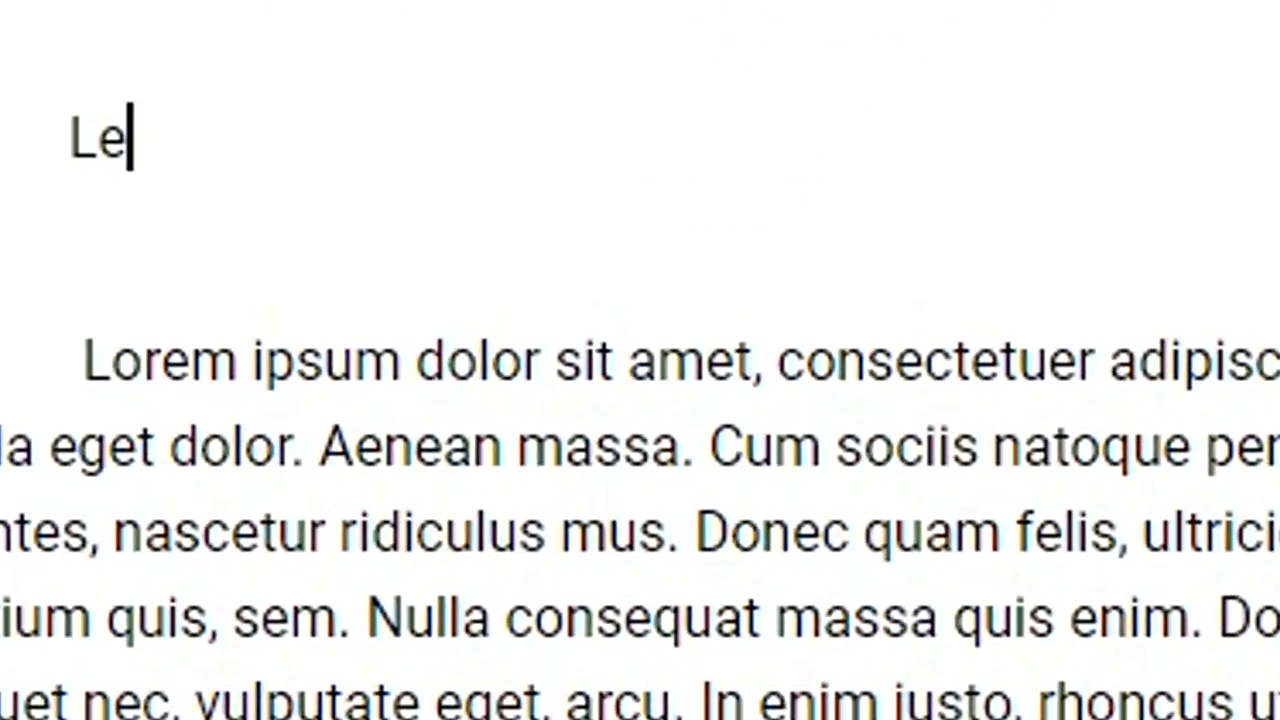
{"action": "type", "text": "t's say that "}
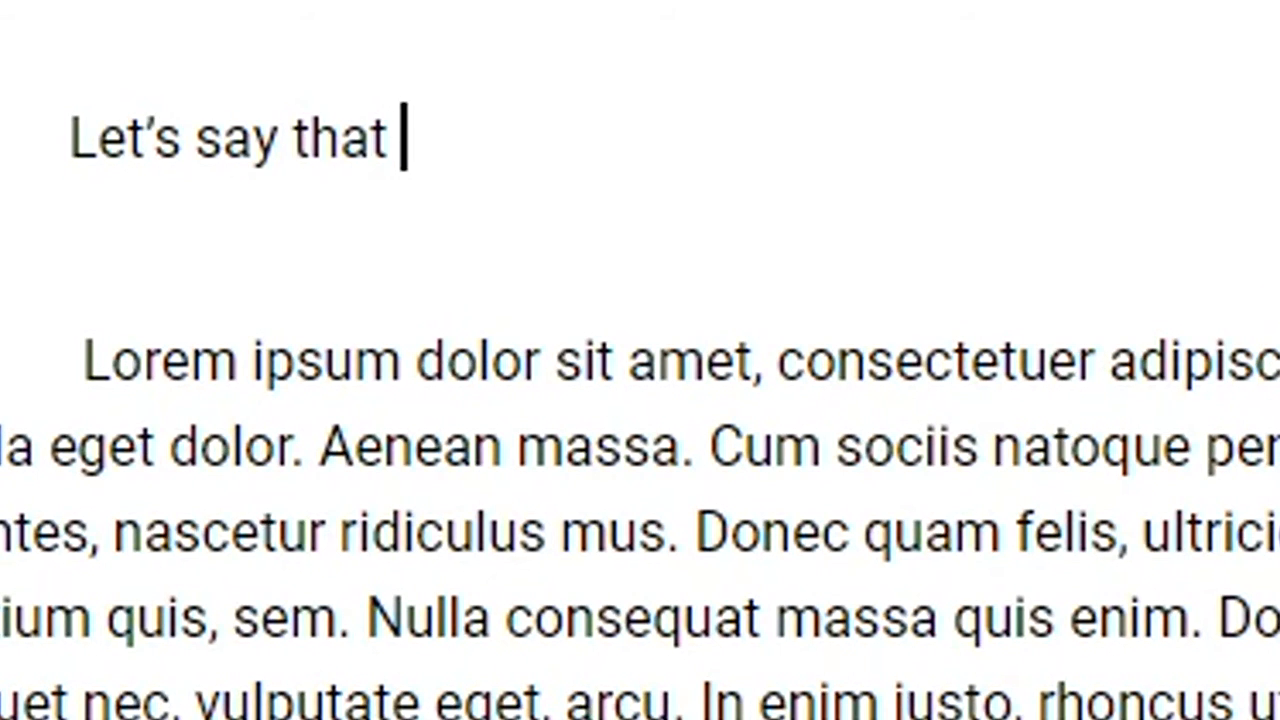
{"action": "type", "text": "I intent"}
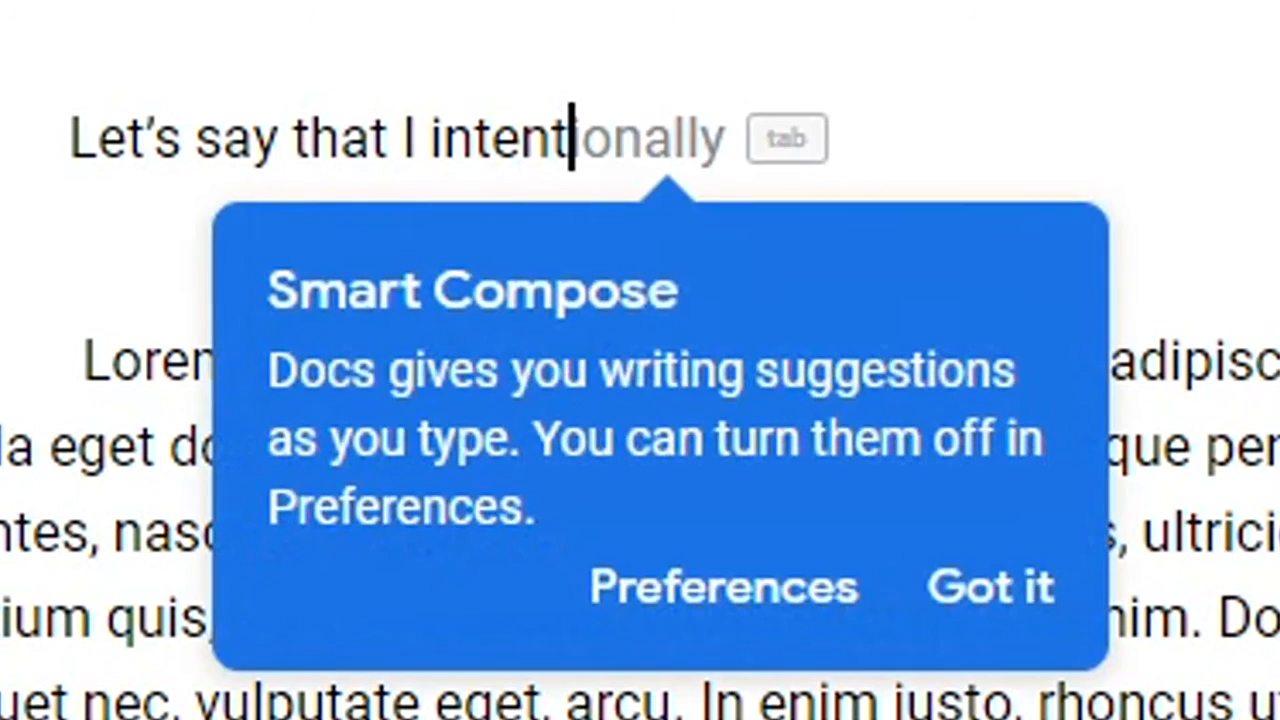
{"action": "type", "text": "ionally "}
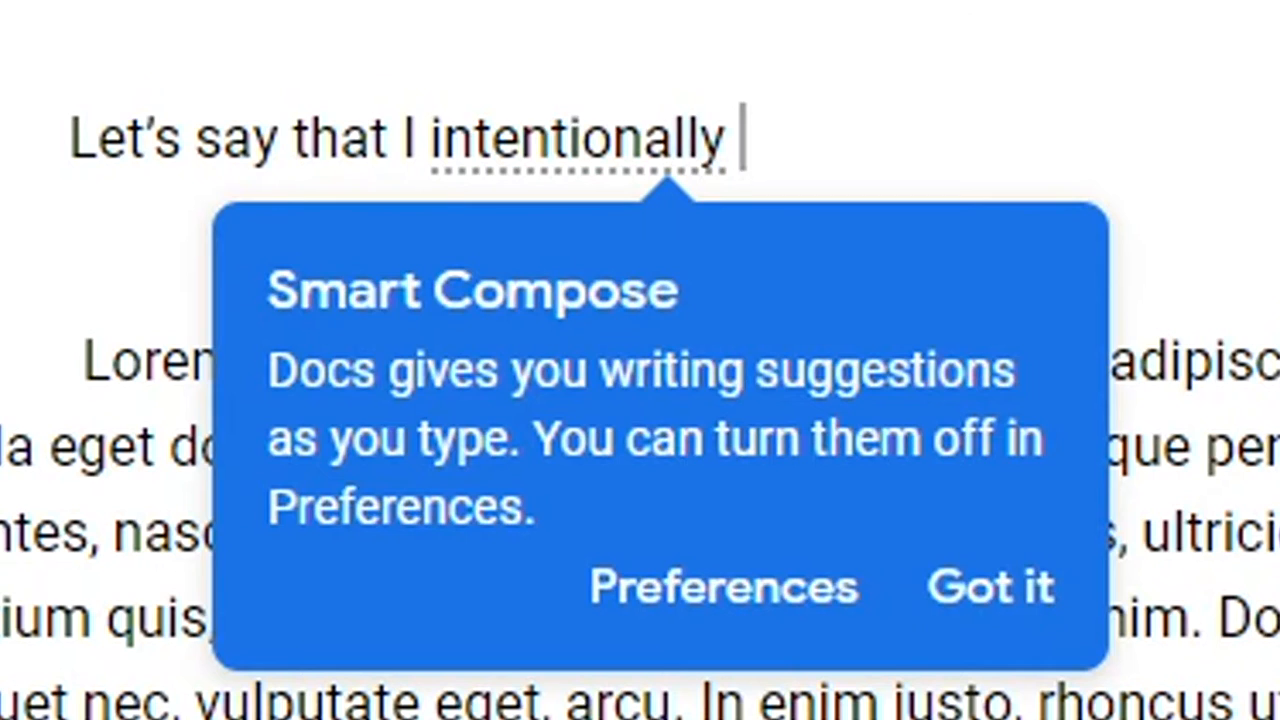
{"action": "type", "text": "misp"}
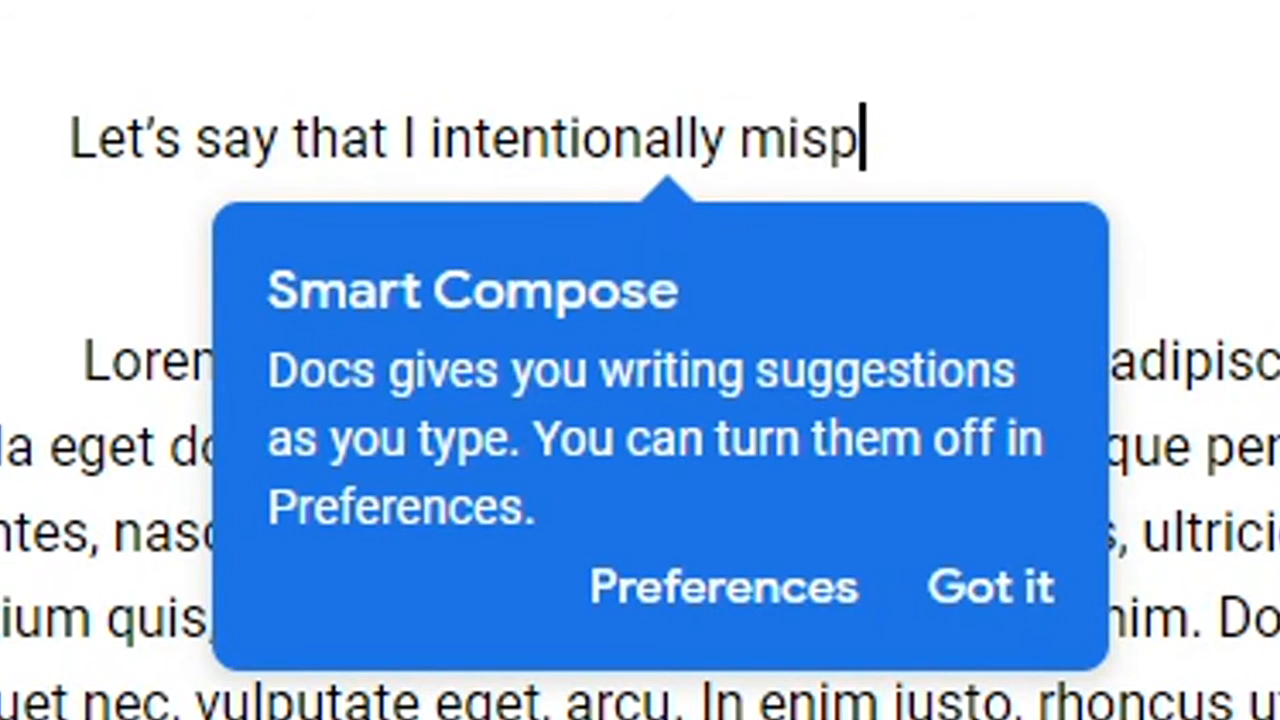
{"action": "key", "text": "BackSpace"}
{"action": "type", "text": "spell a "}
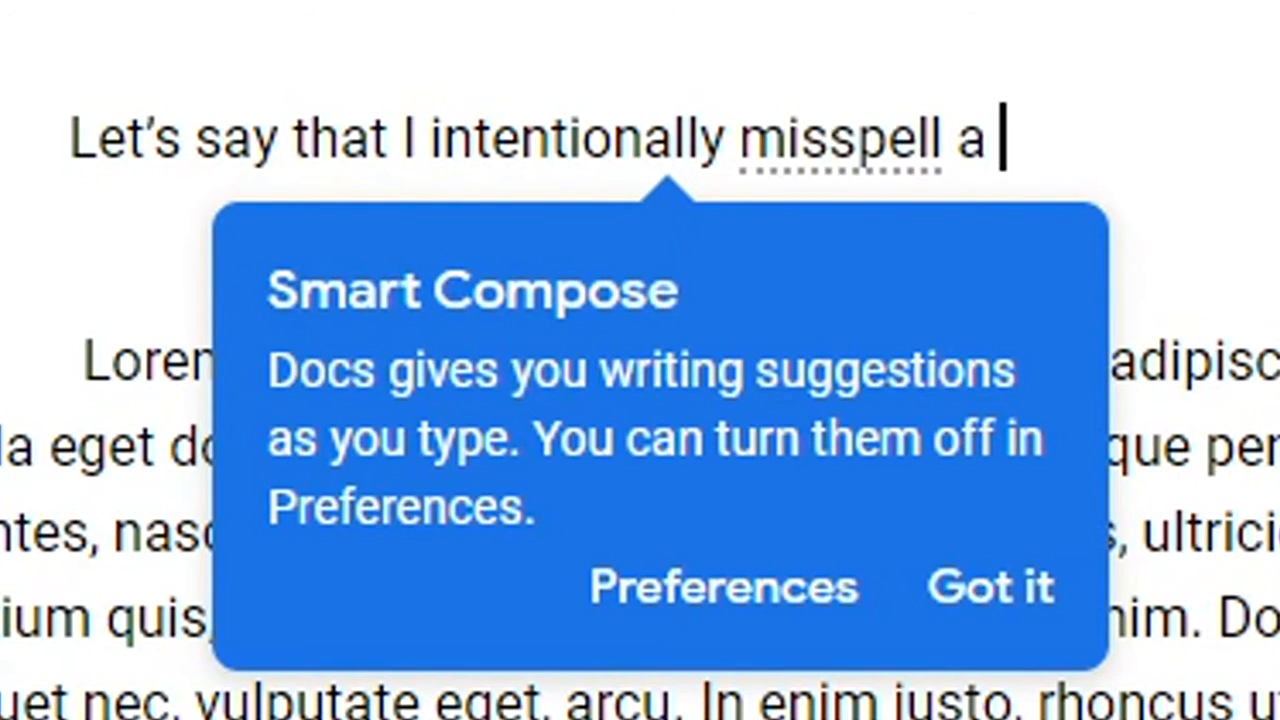
{"action": "type", "text": "word."}
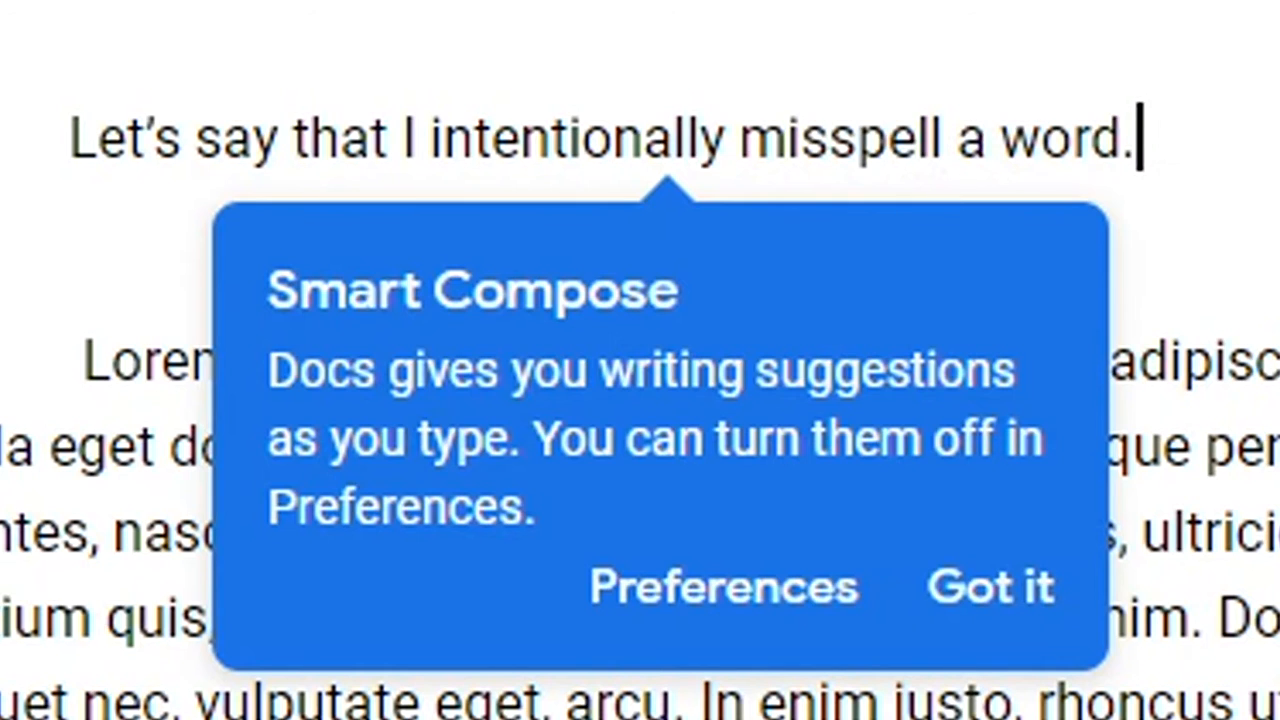
{"action": "left_click", "coordinate": [992, 605]}
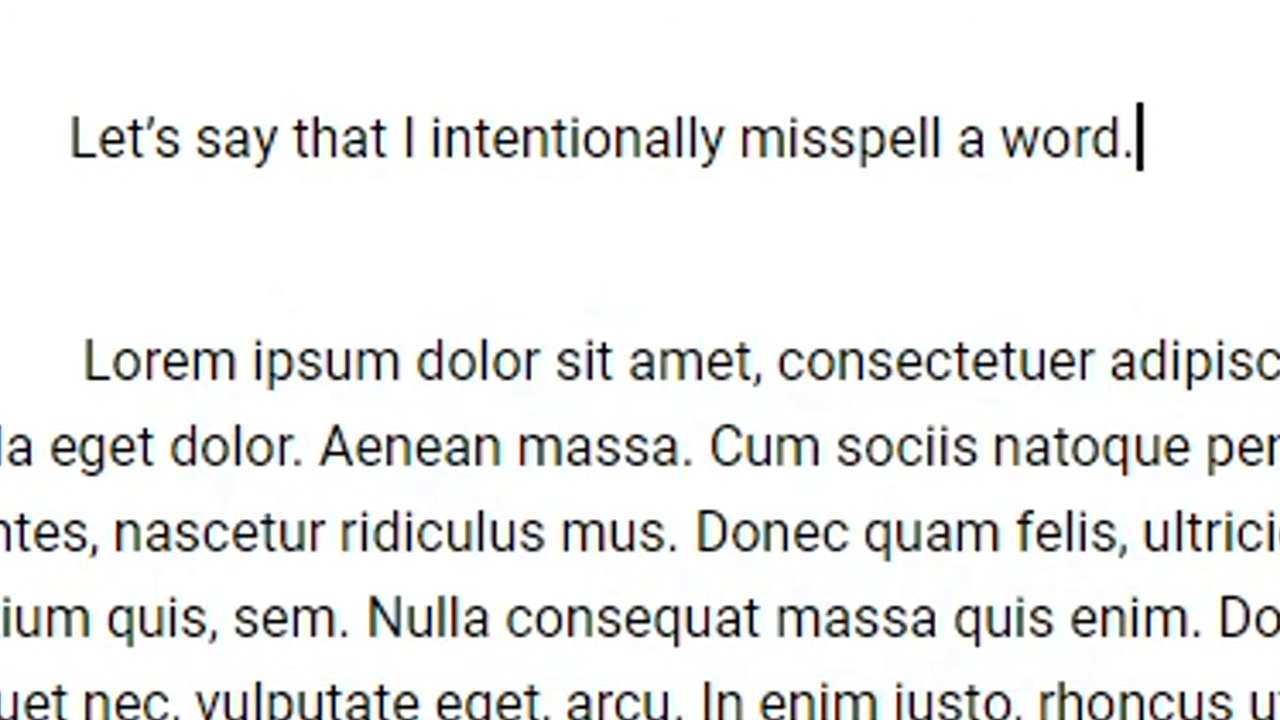
Step: Replace the word "intentionally" in the new sentence by retyping it, and select the retyped word
{"action": "double_click", "coordinate": [546, 138]}
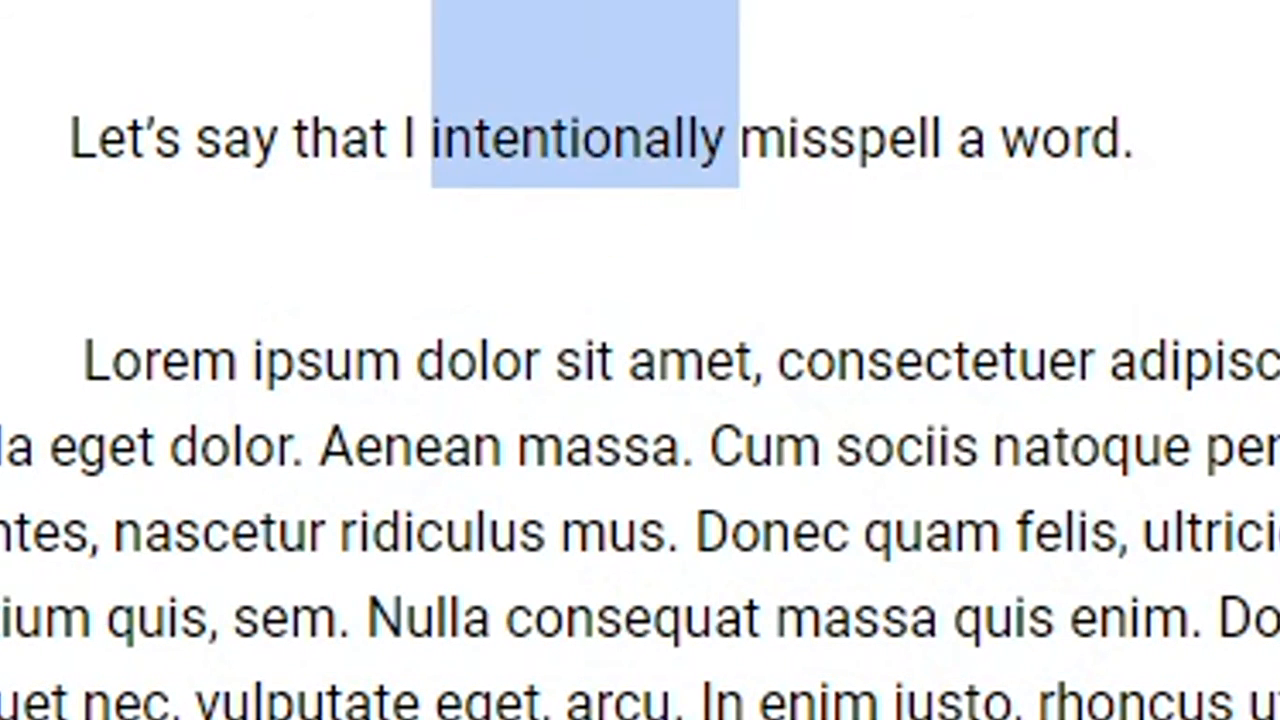
{"action": "type", "text": "intention"}
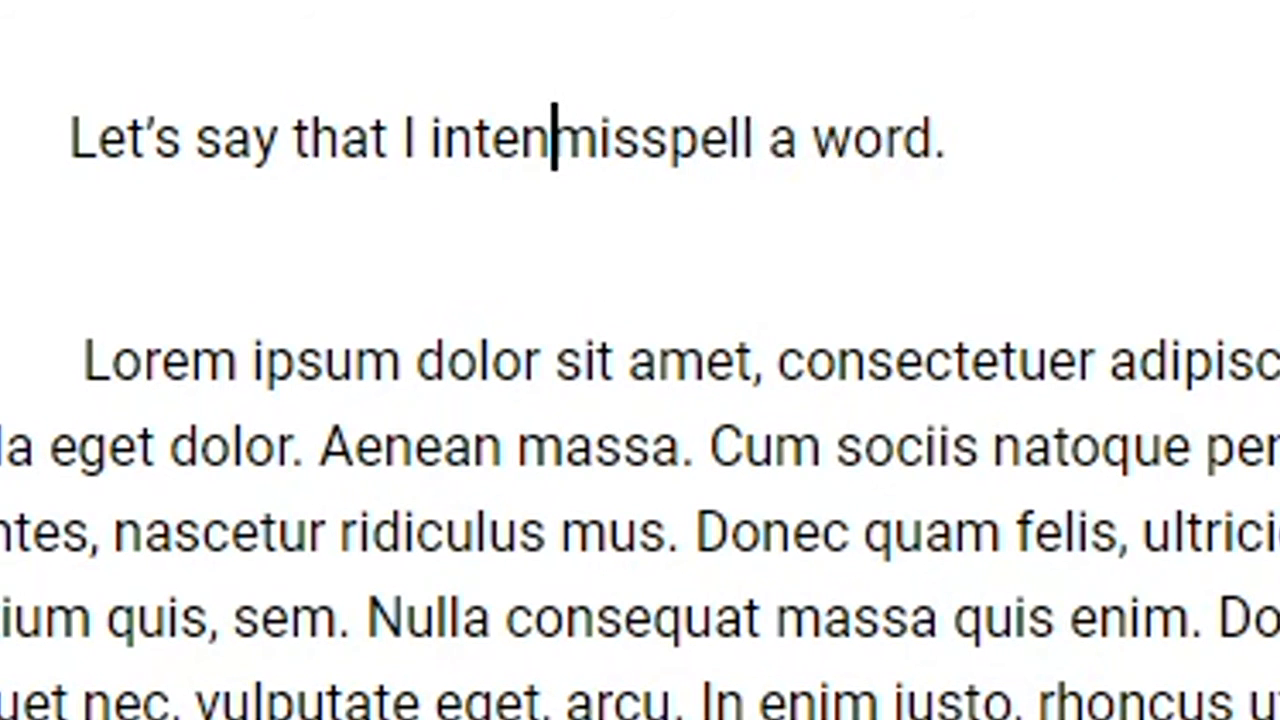
{"action": "type", "text": "ally"}
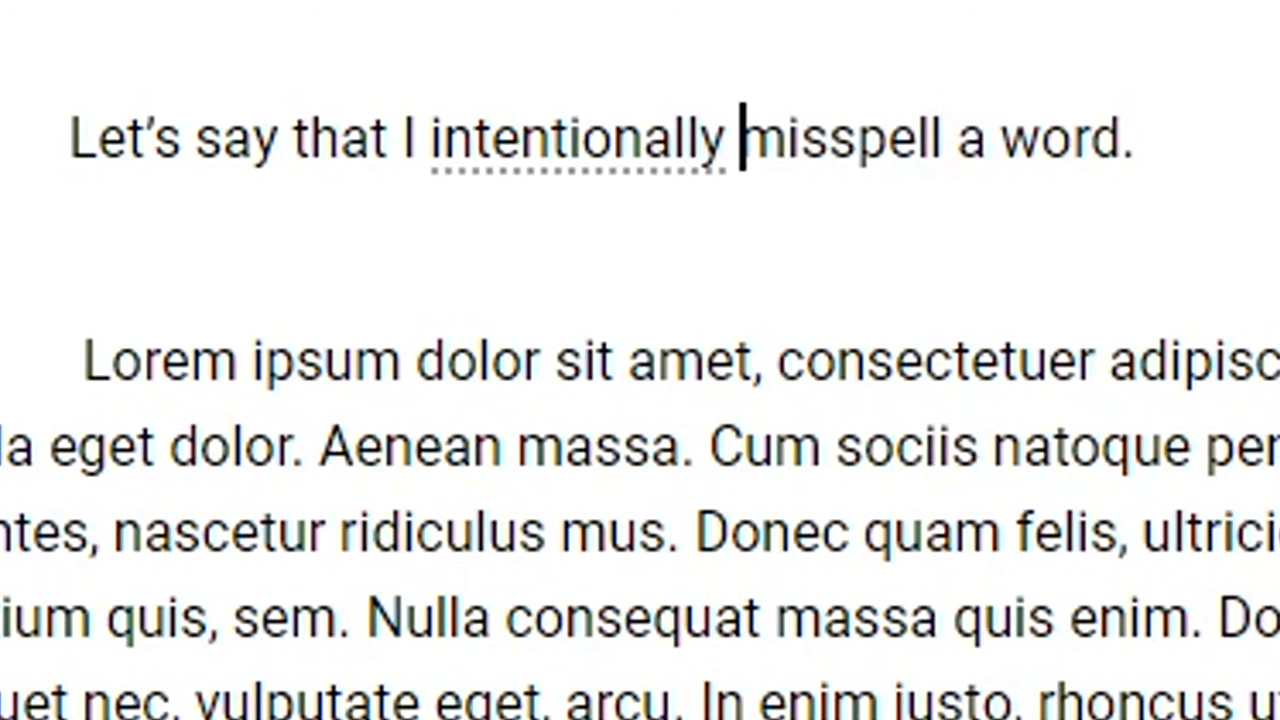
{"action": "key", "text": "ctrl+shift+Left"}
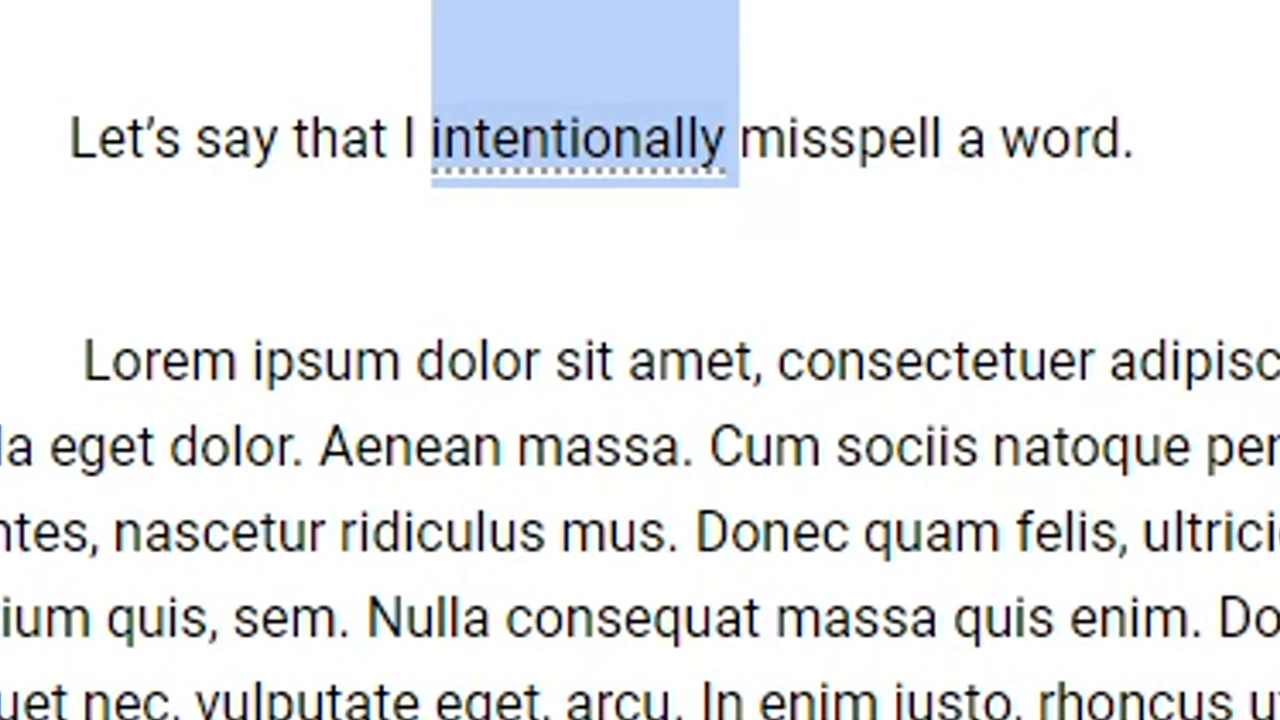
Step: Add two separate lines reading "There" and "They're" below the "Let's say" sentence
{"action": "left_click", "coordinate": [1140, 137]}
{"action": "key", "text": "Return"}
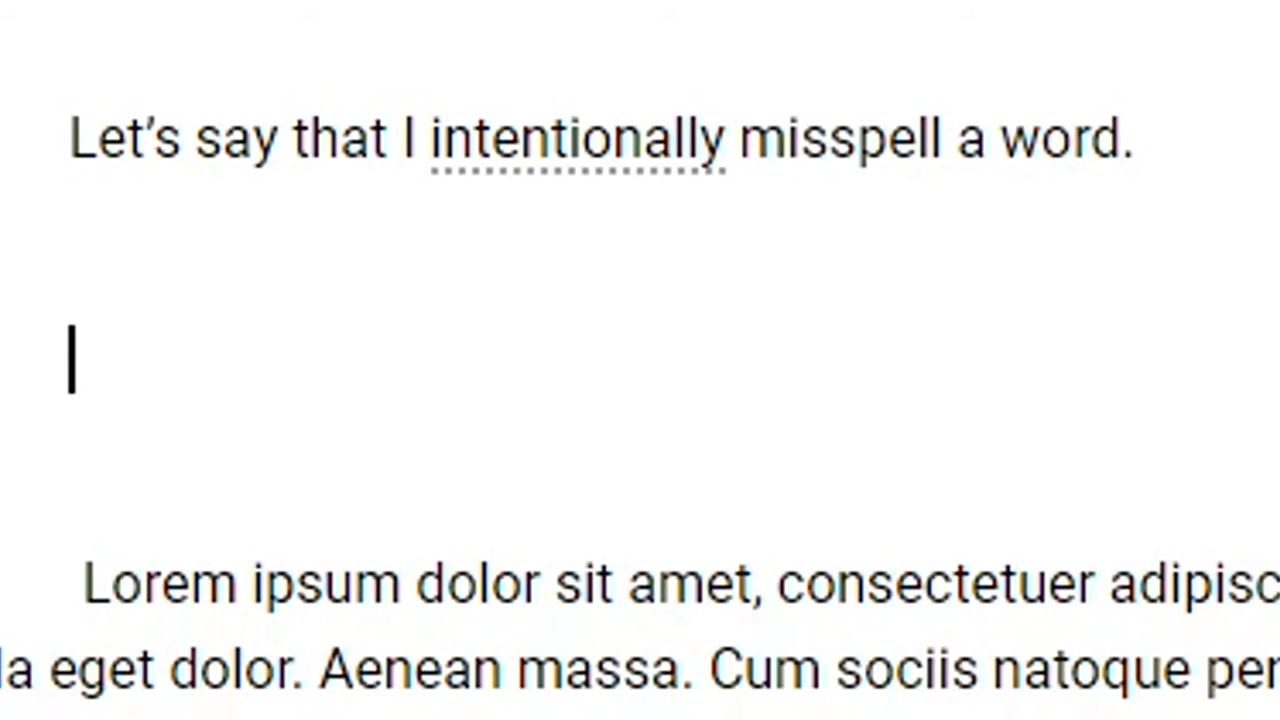
{"action": "type", "text": "There"}
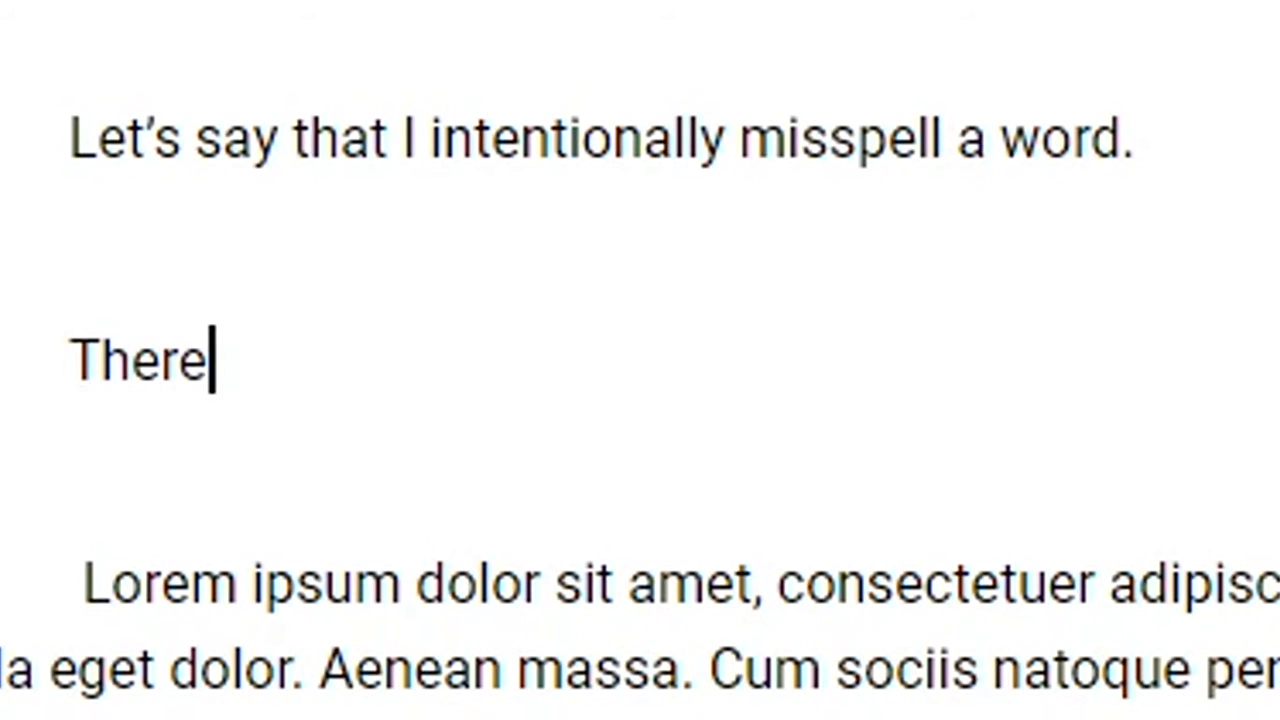
{"action": "key", "text": "Return"}
{"action": "type", "text": "Ther"}
{"action": "key", "text": "BackSpace"}
{"action": "type", "text": "y're"}
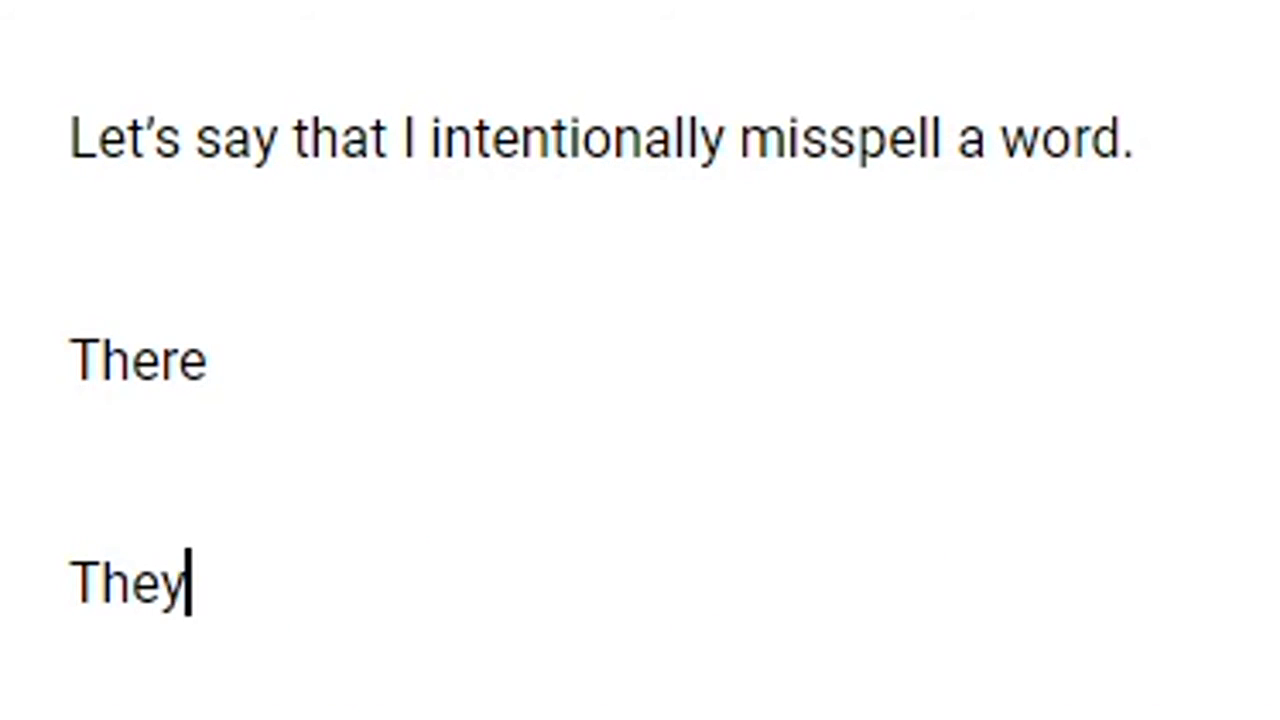
Step: Close the gap between "There" and "They're" by rejoining the two lines and breaking them again before "They're"
{"action": "key", "text": "Home"}
{"action": "key", "text": "Up"}
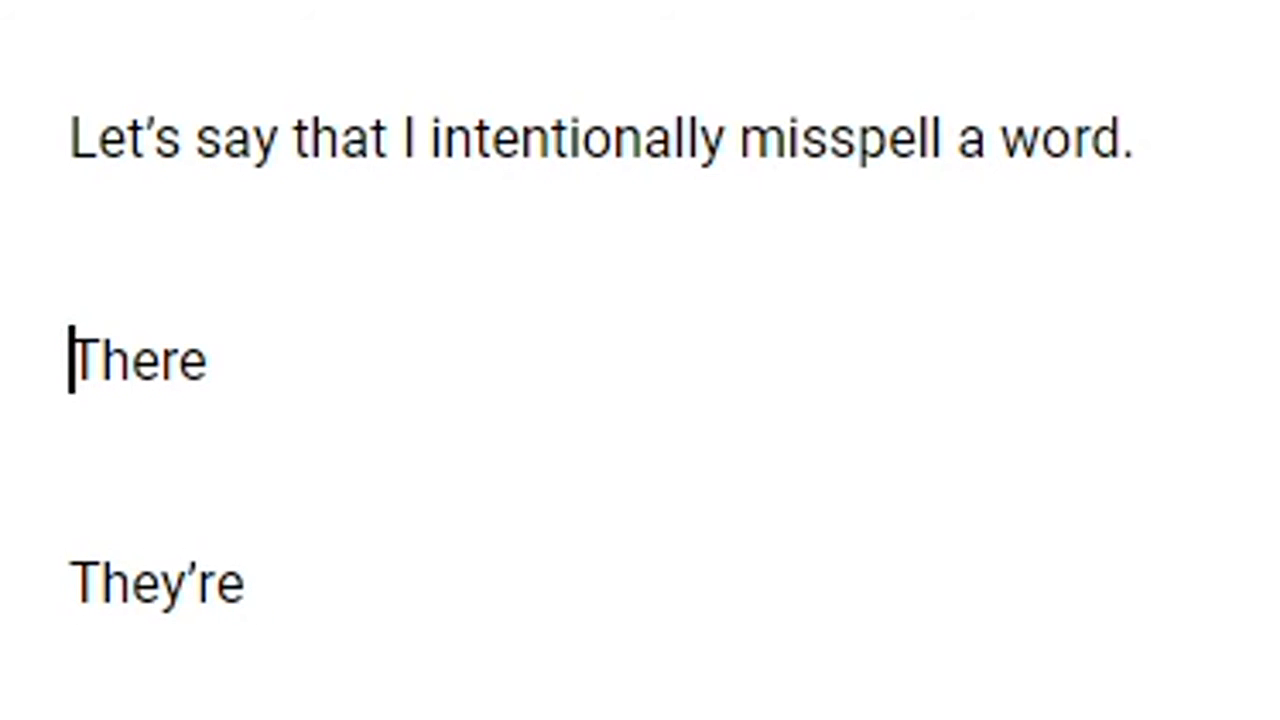
{"action": "key", "text": "End"}
{"action": "key", "text": "shift+Down"}
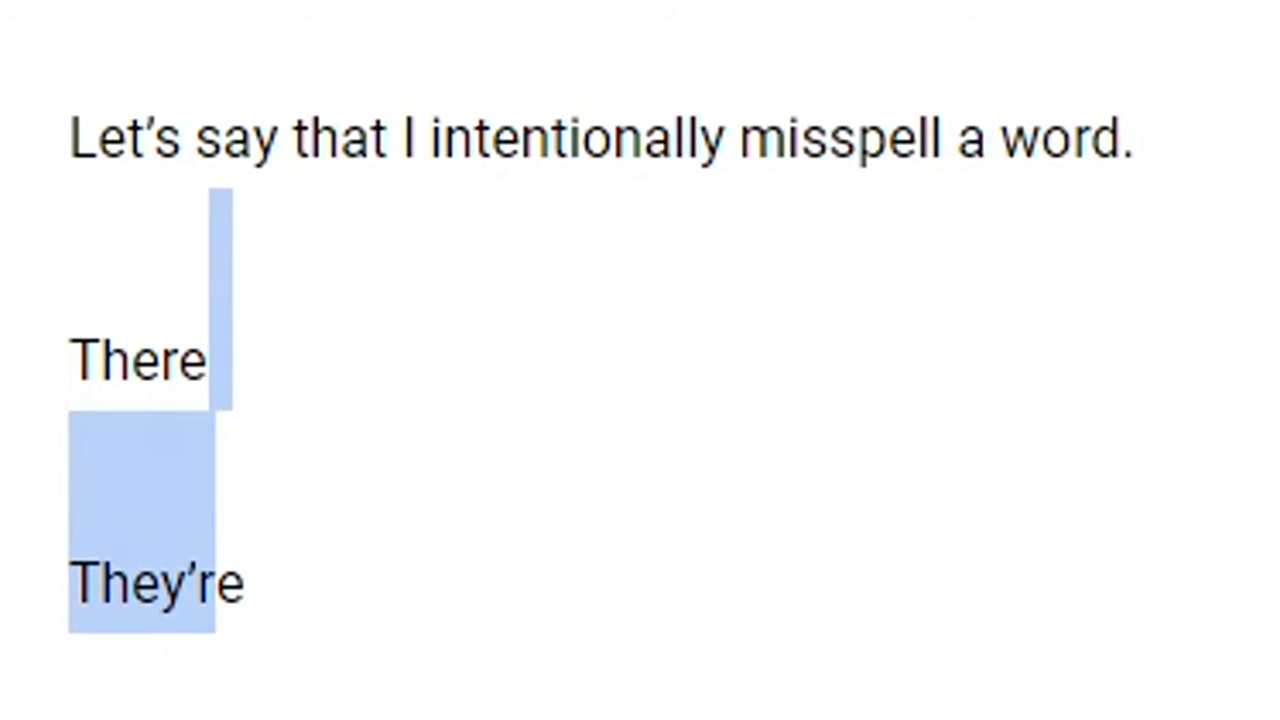
{"action": "key", "text": "Right"}
{"action": "key", "text": "Left"}
{"action": "key", "text": "Left"}
{"action": "key", "text": "Left"}
{"action": "key", "text": "Left"}
{"action": "key", "text": "Left"}
{"action": "key", "text": "Left"}
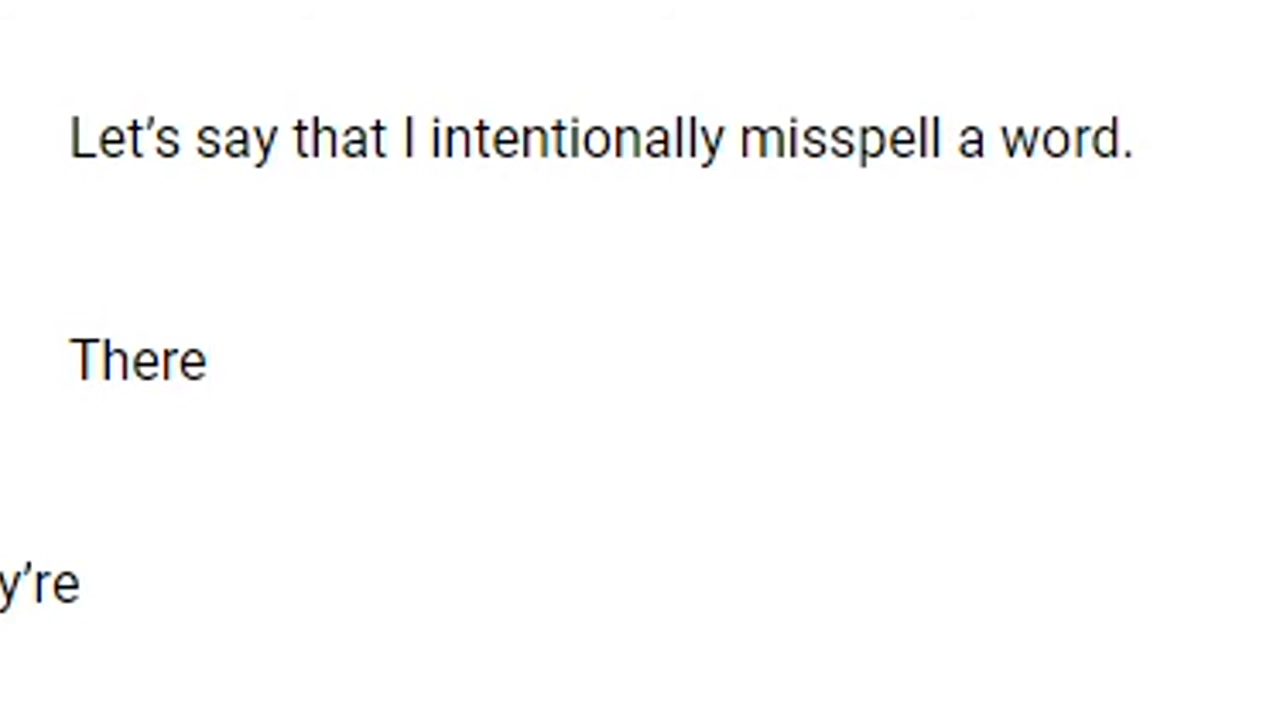
{"action": "key", "text": "BackSpace"}
{"action": "key", "text": "Return"}
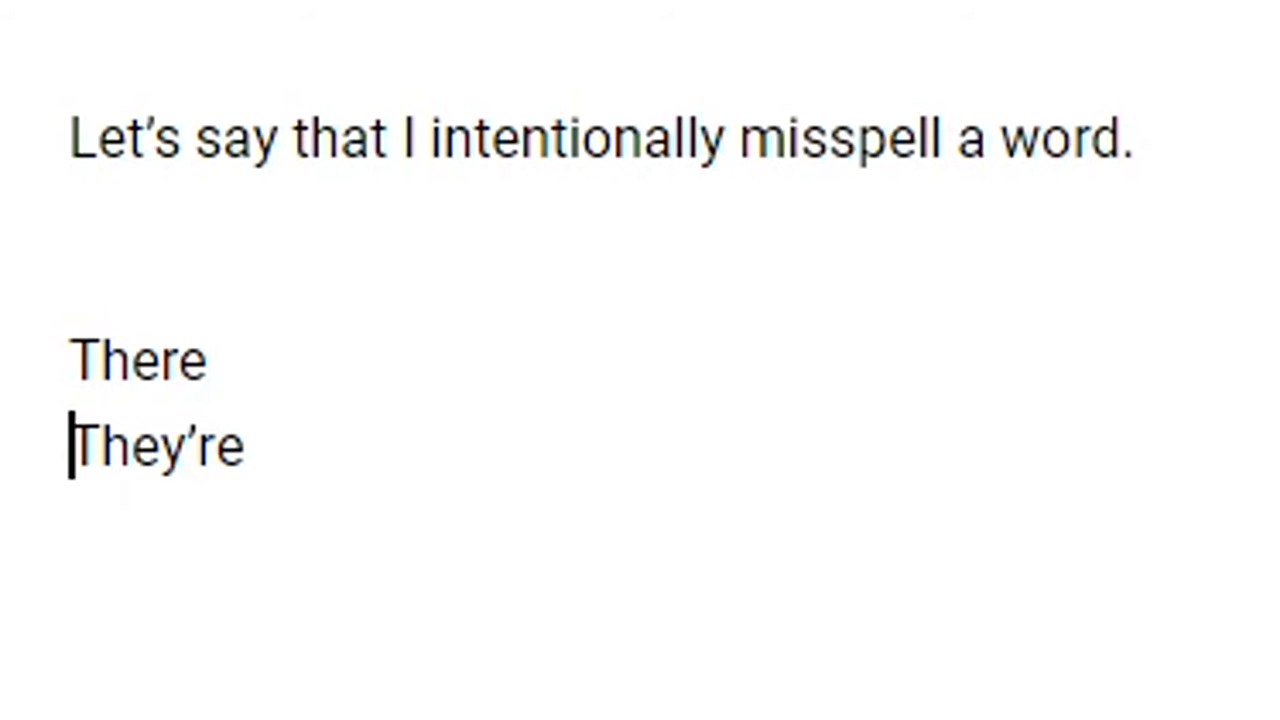
Step: Add a third line reading "Their" directly below "They're"
{"action": "left_click", "coordinate": [259, 447]}
{"action": "key", "text": "Return"}
{"action": "type", "text": "T"}
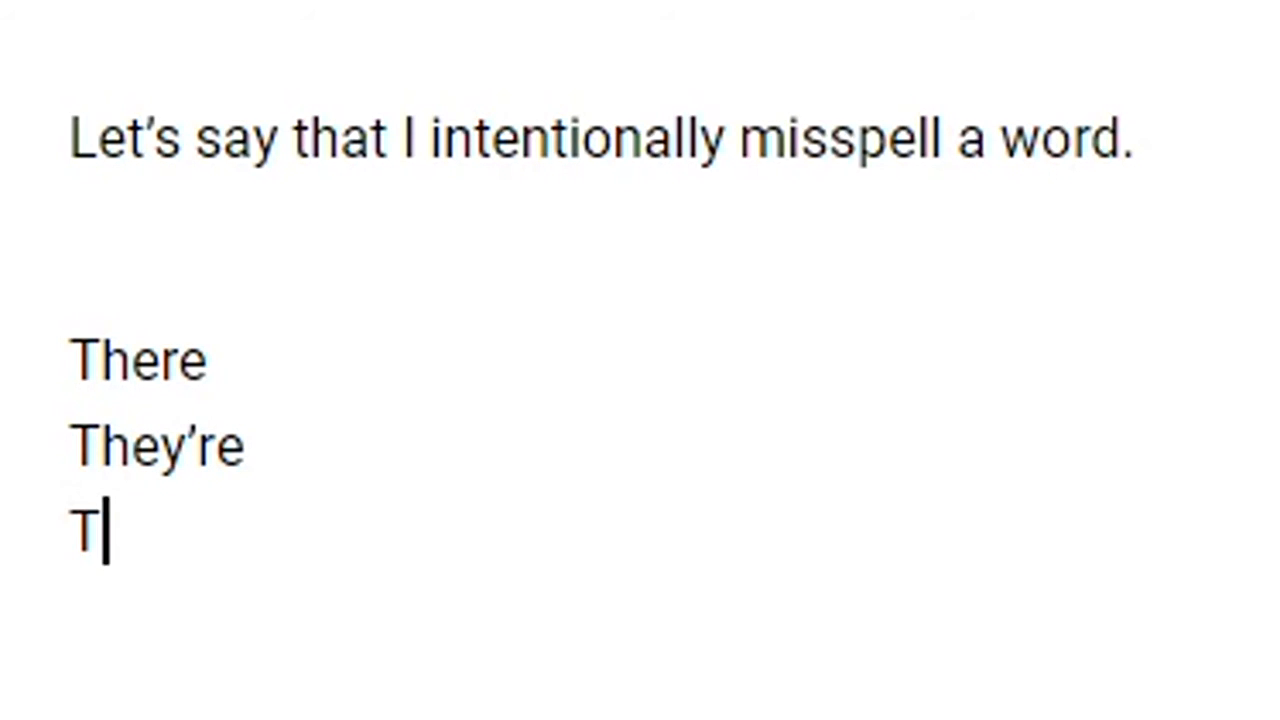
{"action": "type", "text": "heir"}
{"action": "key", "text": "Up"}
{"action": "key", "text": "Up"}
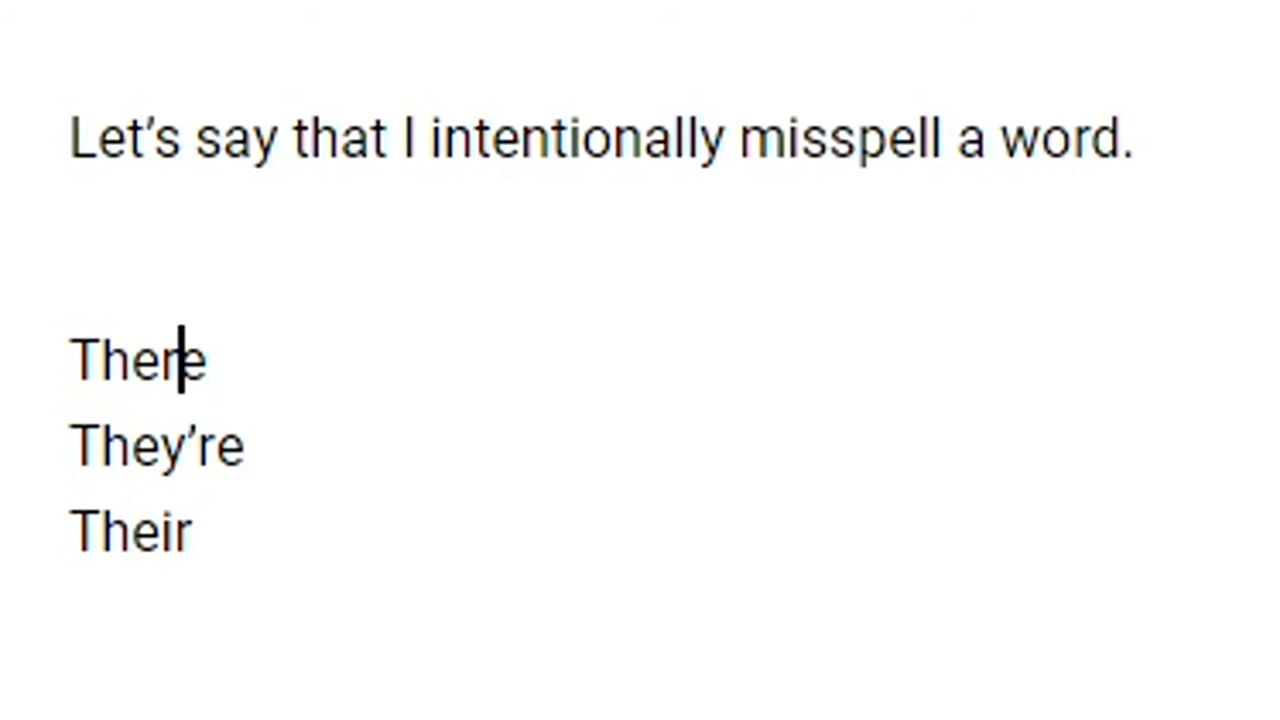
{"action": "key", "text": "Down"}
{"action": "key", "text": "Down"}
{"action": "key", "text": "Up"}
{"action": "key", "text": "Up"}
{"action": "key", "text": "Down"}
{"action": "key", "text": "Down"}
Step: Complete the first two example lines as "There is a website." and "They're going to the theater."
{"action": "key", "text": "Up"}
{"action": "key", "text": "Up"}
{"action": "type", "text": "is "}
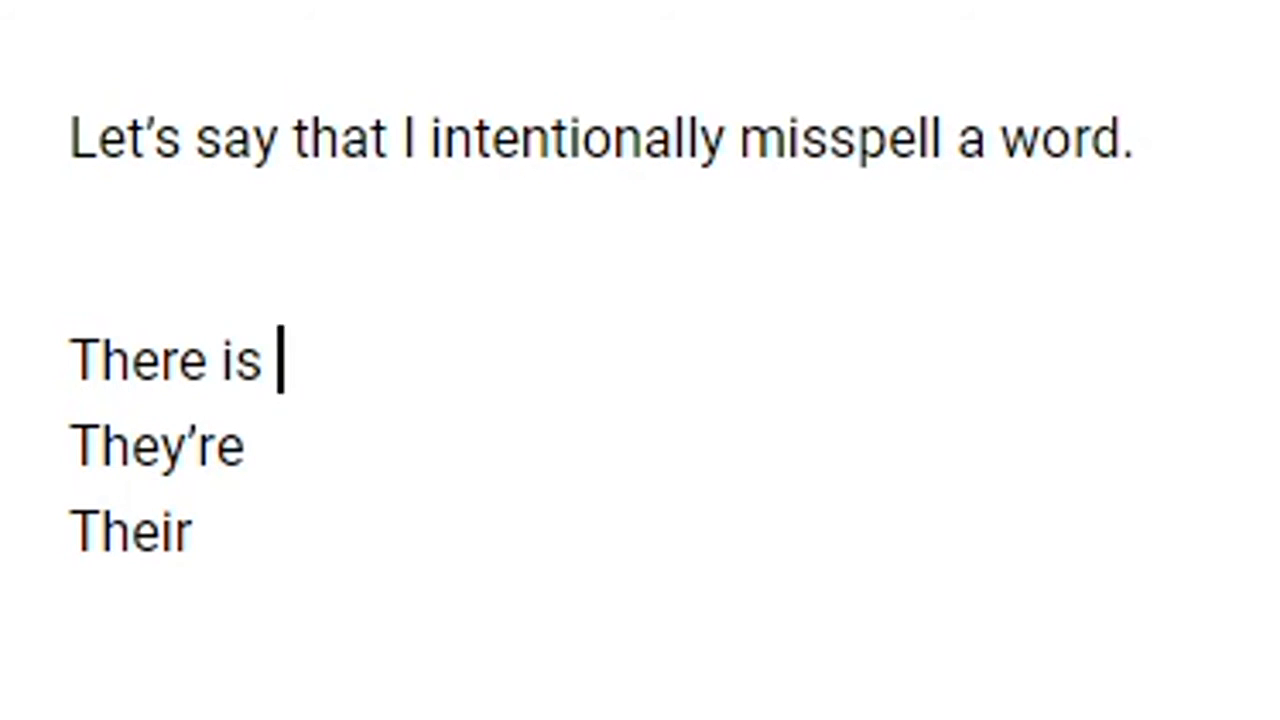
{"action": "type", "text": "a web"}
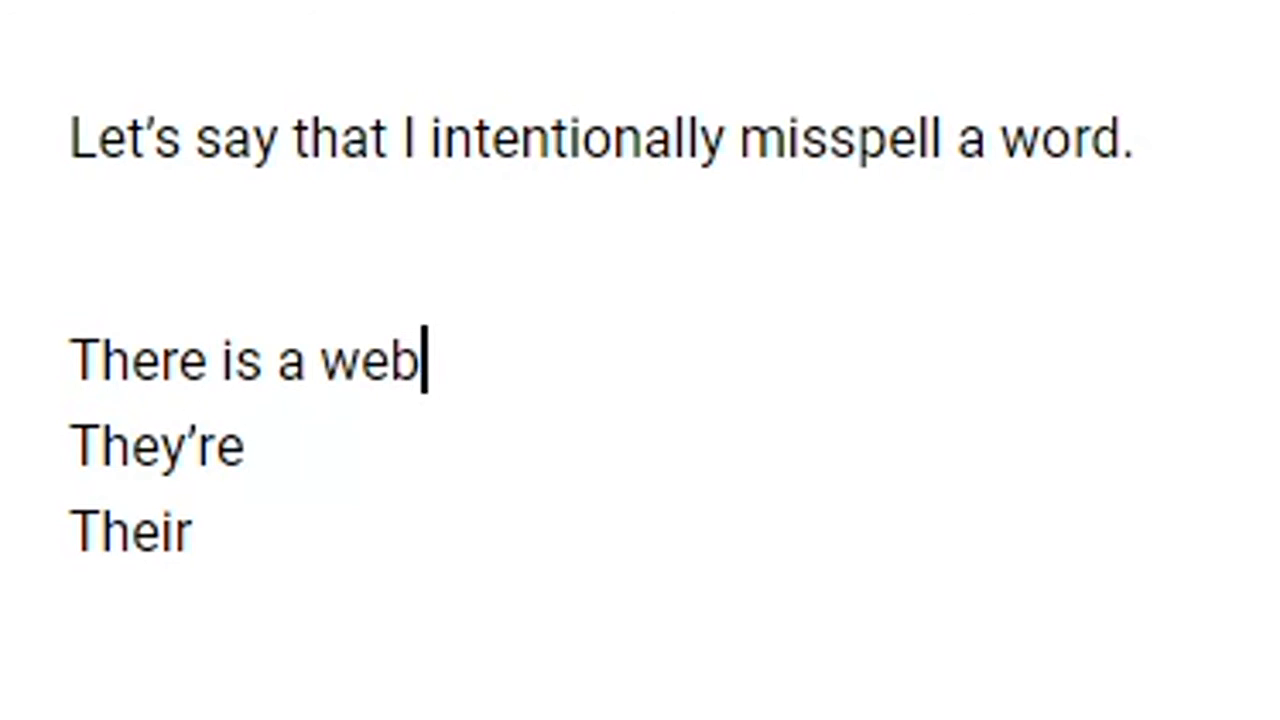
{"action": "type", "text": "site."}
{"action": "left_click", "coordinate": [260, 445]}
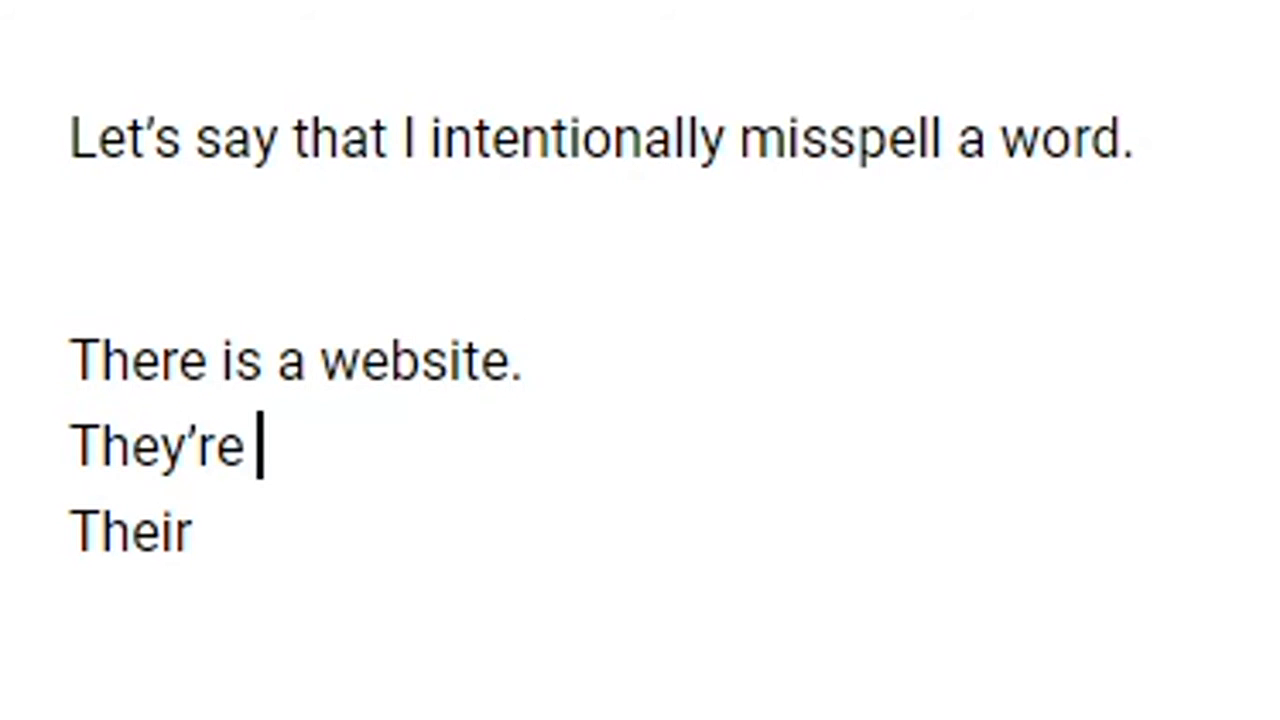
{"action": "type", "text": "going to th"}
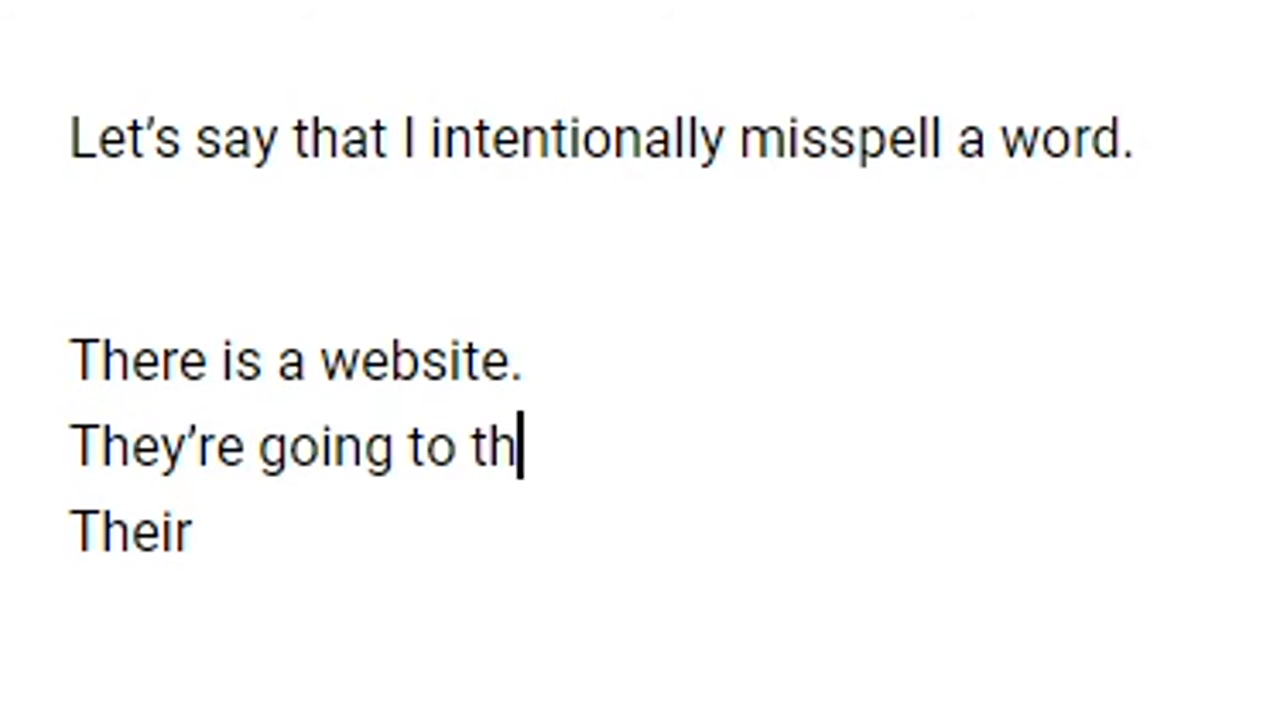
{"action": "type", "text": "e theater."}
Step: Append "(location)" to the "There" sentence and "(multiple people)" to the "They're" sentence, then place the cursor after "Their"
{"action": "left_click", "coordinate": [195, 530]}
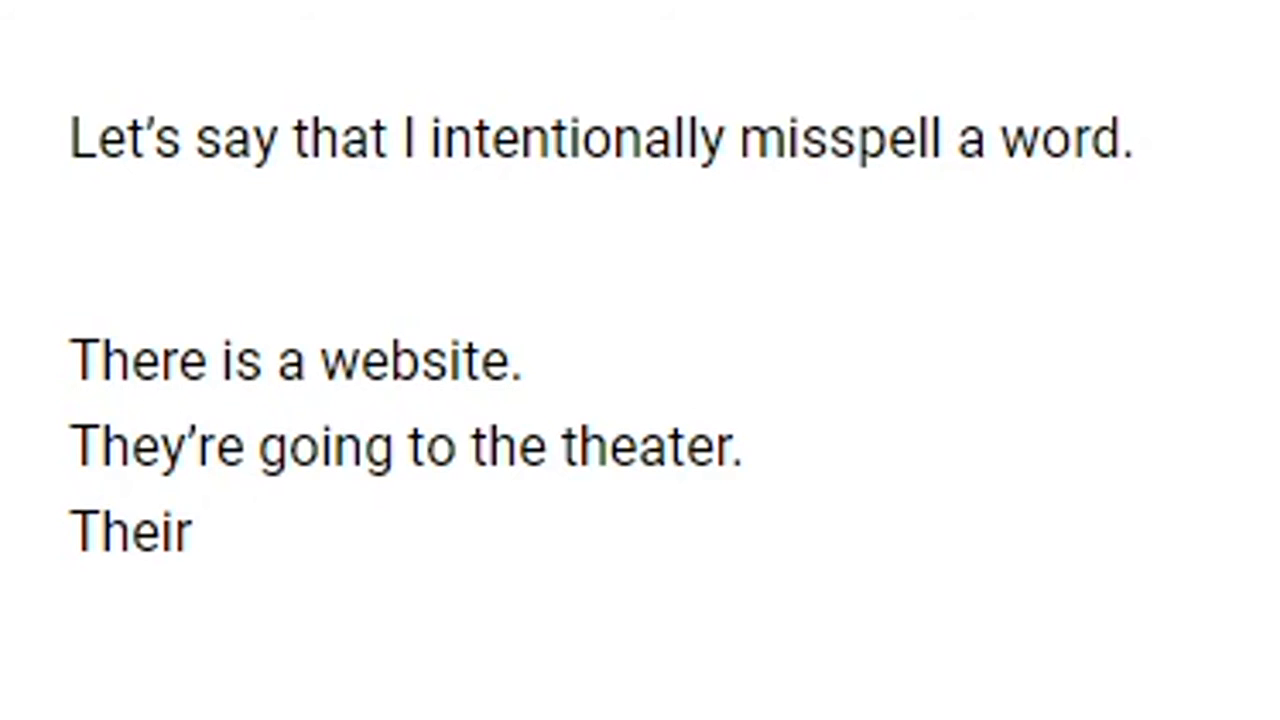
{"action": "left_click", "coordinate": [206, 360]}
{"action": "left_click", "coordinate": [526, 360]}
{"action": "type", "text": "(I"}
{"action": "type", "text": "ocation)"}
{"action": "left_click", "coordinate": [744, 447]}
{"action": "type", "text": "("}
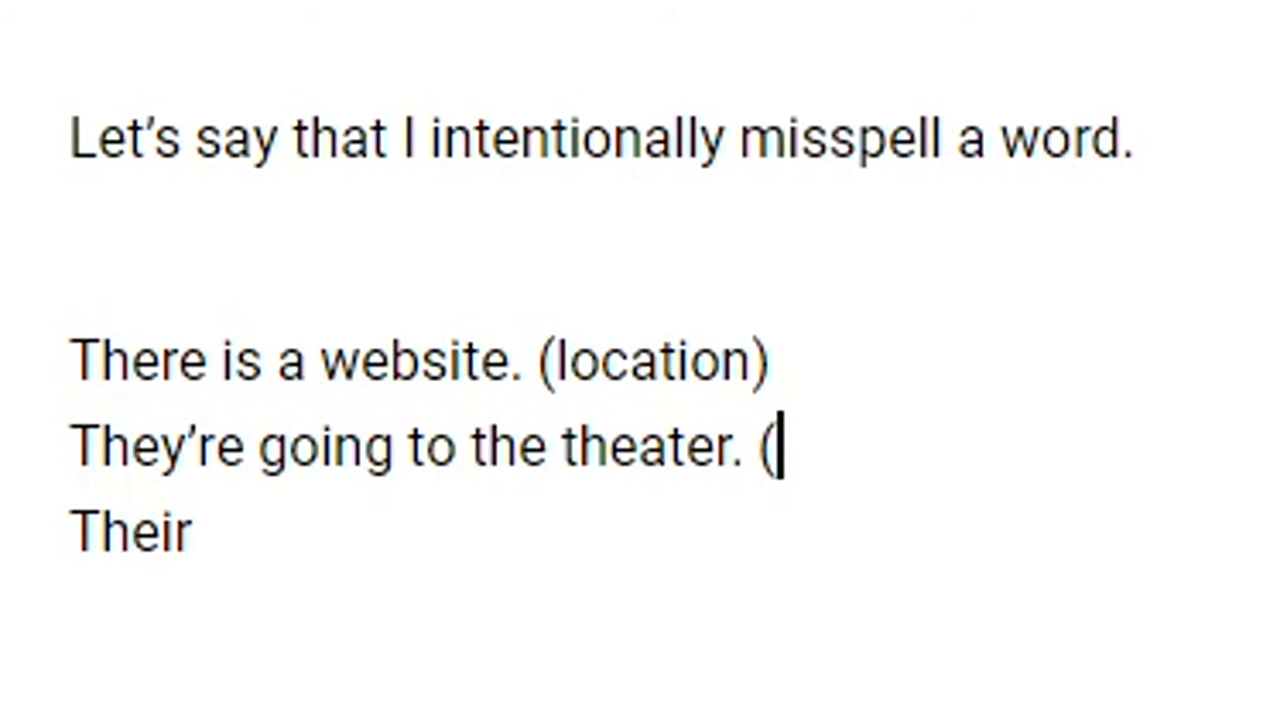
{"action": "type", "text": "multio"}
{"action": "key", "text": "BackSpace"}
{"action": "type", "text": "ple people)"}
{"action": "left_click", "coordinate": [208, 531]}
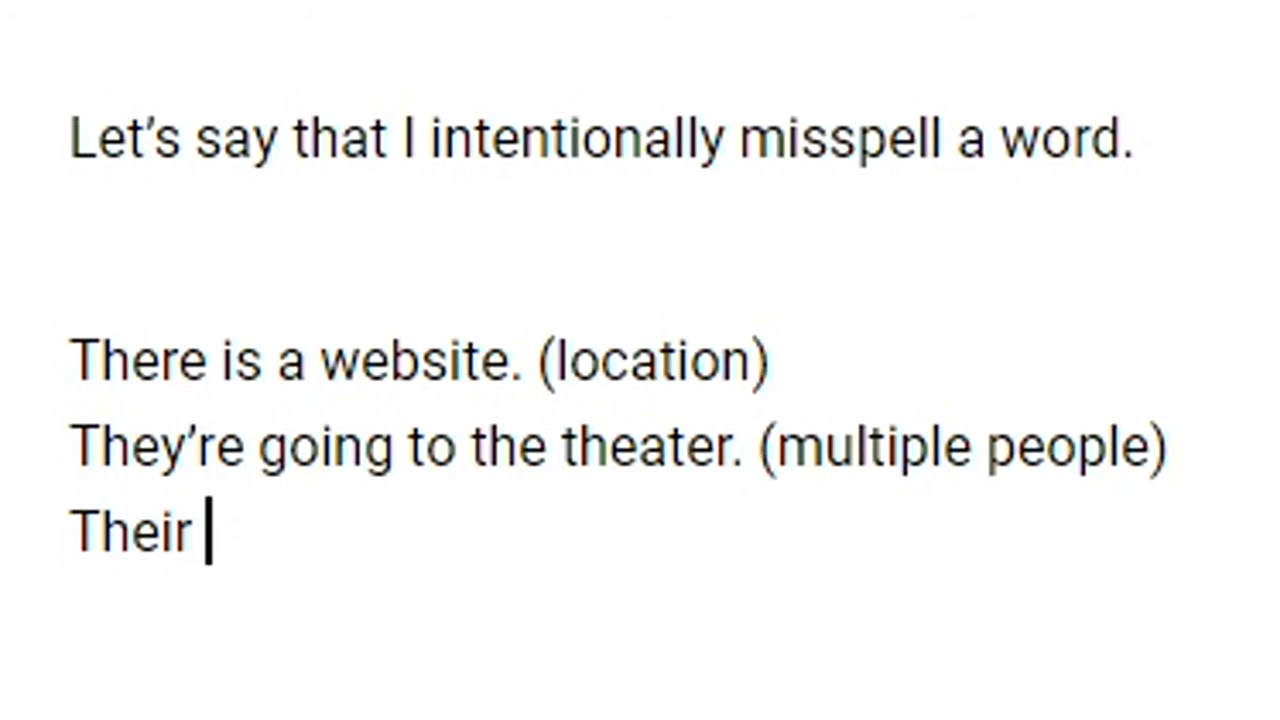
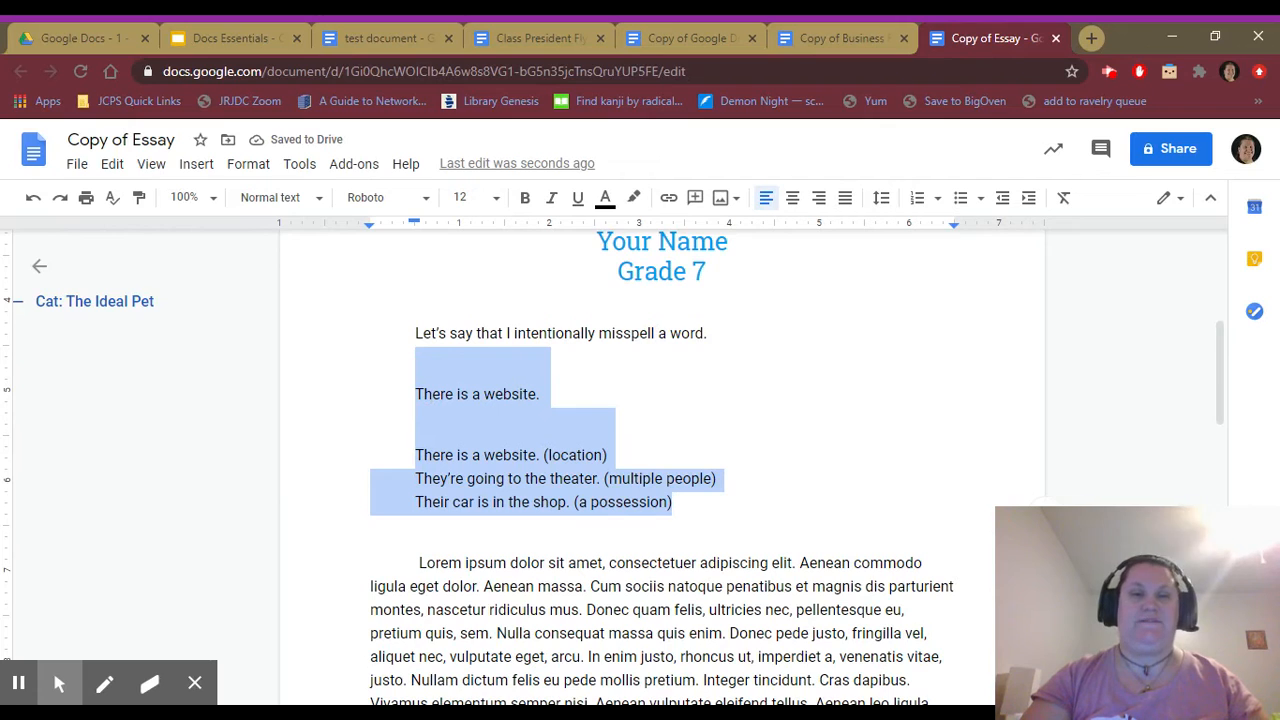
Step: Delete the selected example lines, the "Let's say" sentence and the extra blank lines above the first body paragraph
{"action": "key", "text": "BackSpace"}
{"action": "key", "text": "Down"}
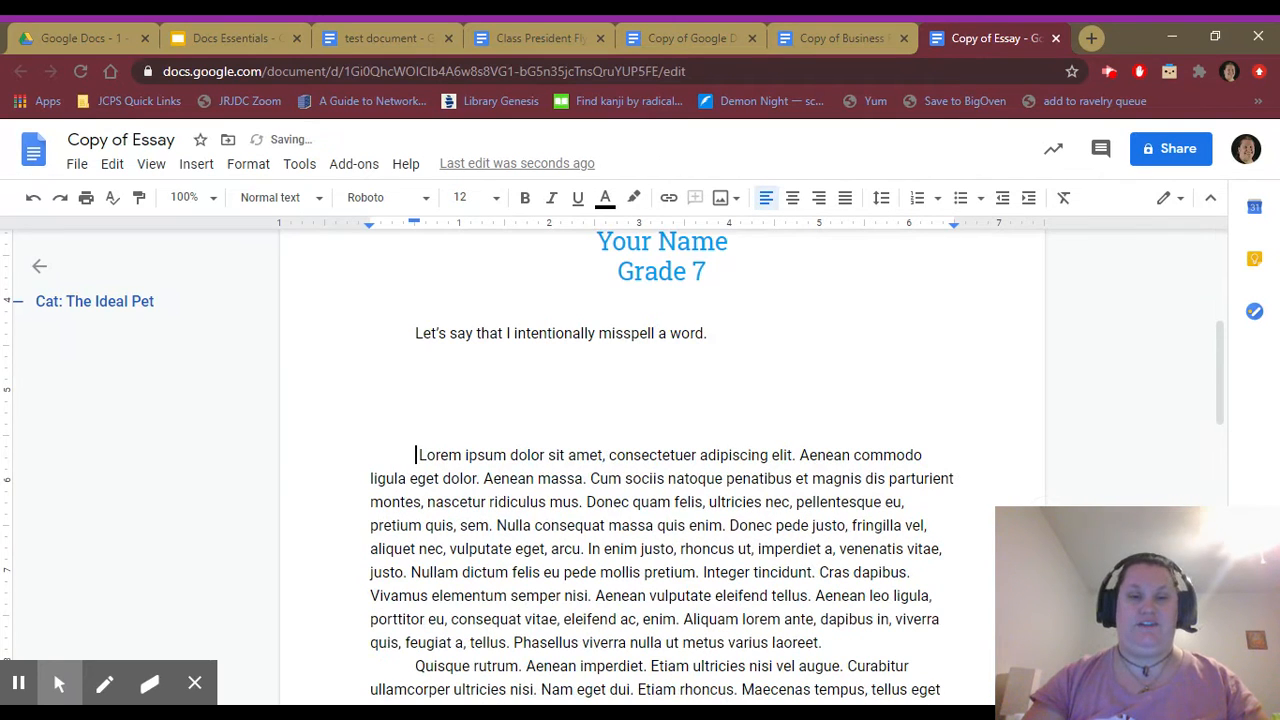
{"action": "key", "text": "shift+Up"}
{"action": "key", "text": "shift+Up"}
{"action": "key", "text": "shift+Up"}
{"action": "key", "text": "shift+Up"}
{"action": "key", "text": "shift+Up"}
{"action": "key", "text": "BackSpace"}
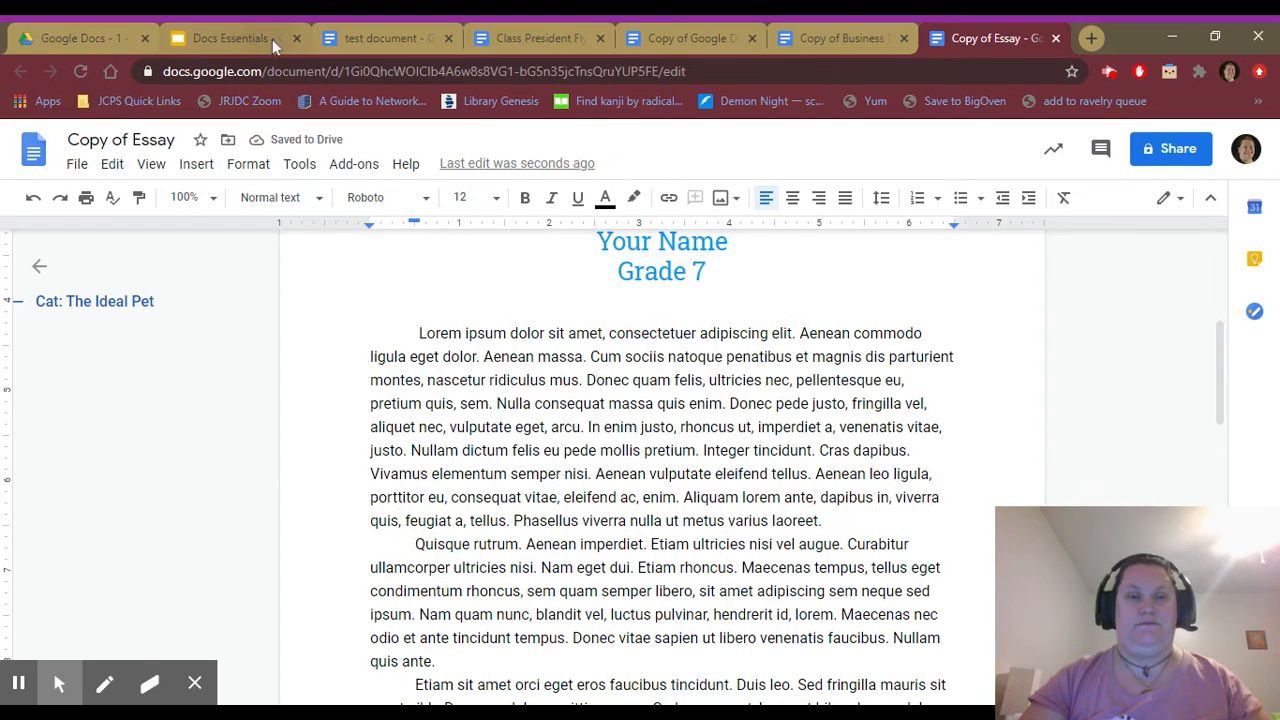
Step: Consult the "Word Count Command" slide in Docs Essentials and return to Copy of Essay
{"action": "left_click", "coordinate": [230, 38]}
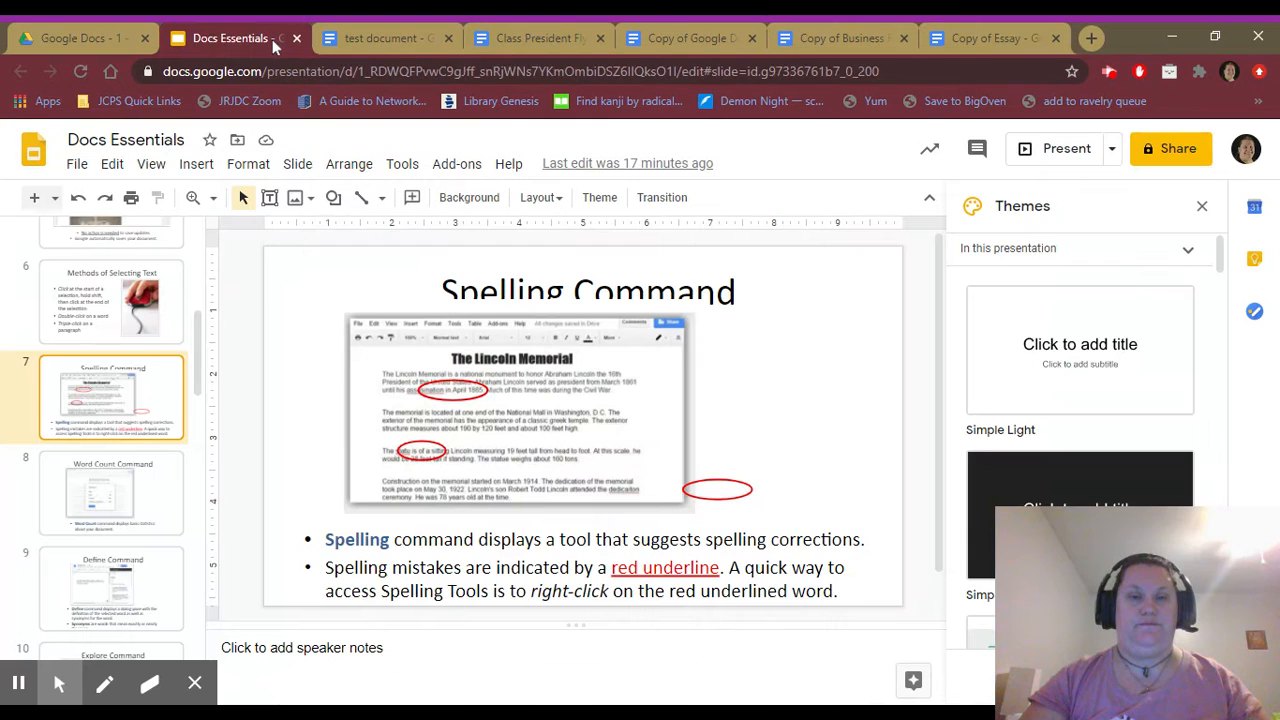
{"action": "left_click", "coordinate": [122, 486]}
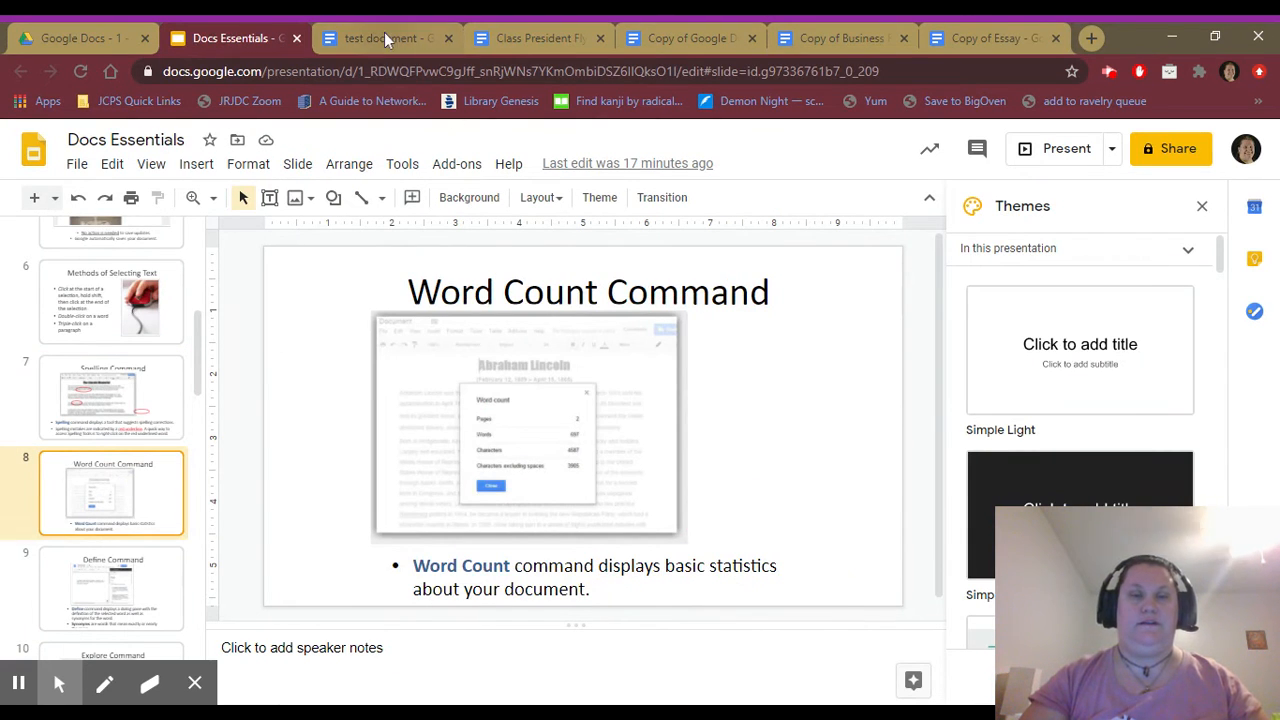
{"action": "left_click", "coordinate": [958, 35]}
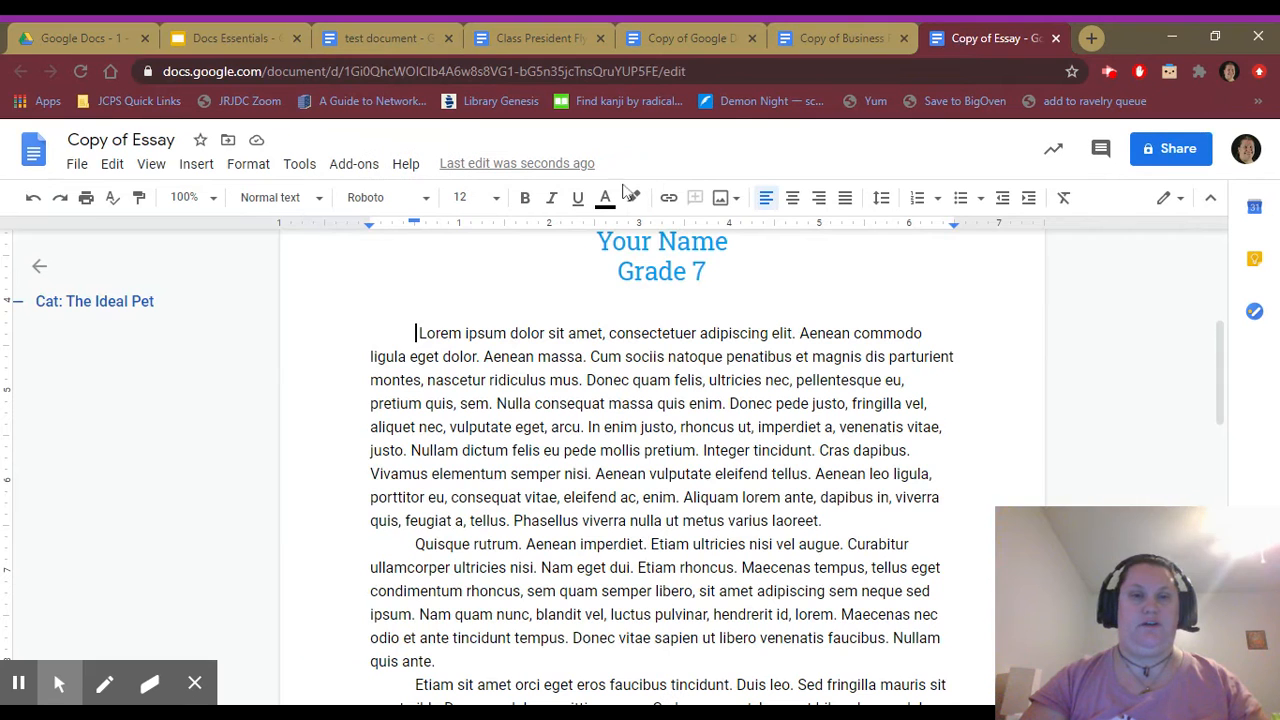
Step: Check the essay's word count statistics, highlight the total number of words, and dismiss the statistics without changing any option
{"action": "left_click", "coordinate": [292, 166]}
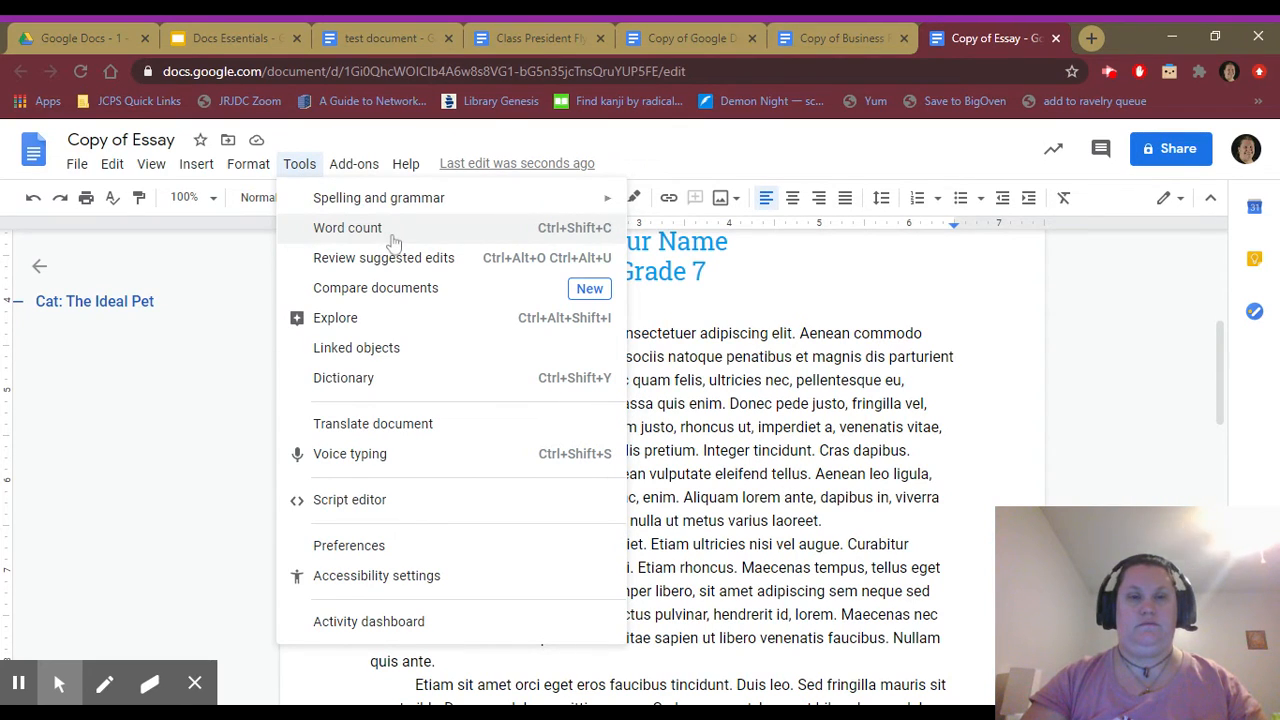
{"action": "mouse_move", "coordinate": [457, 205]}
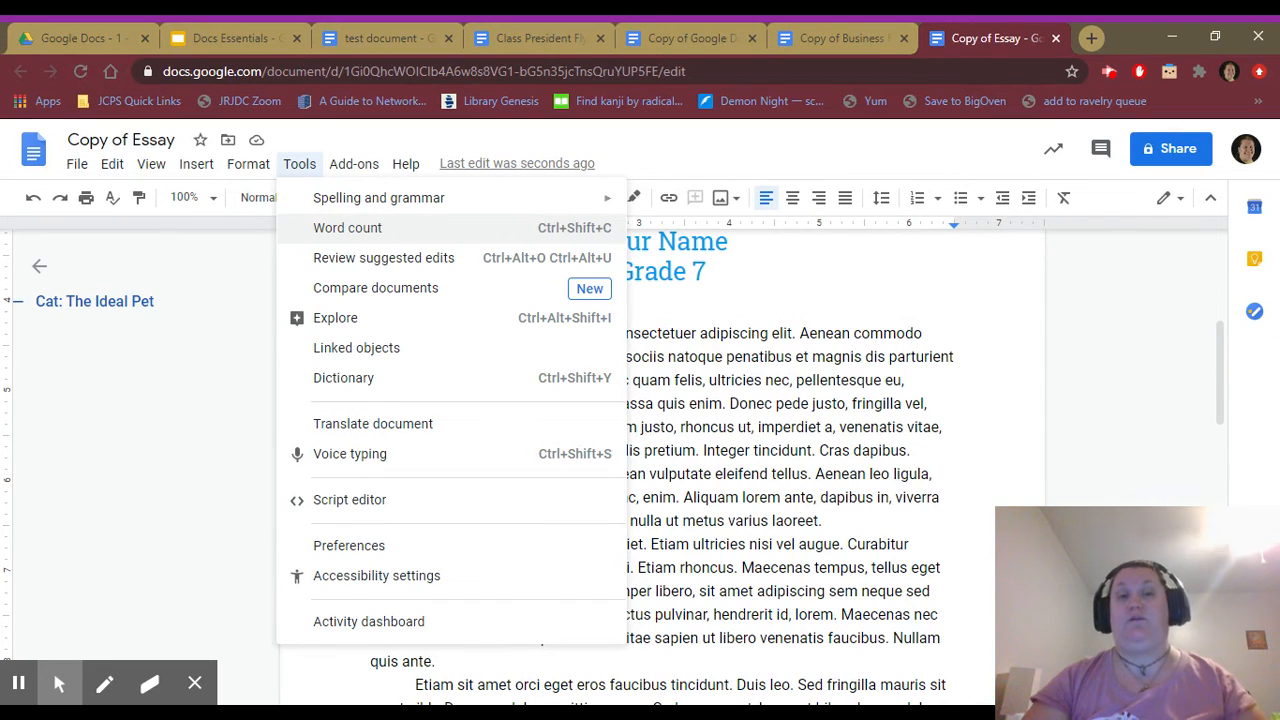
{"action": "left_click", "coordinate": [386, 232]}
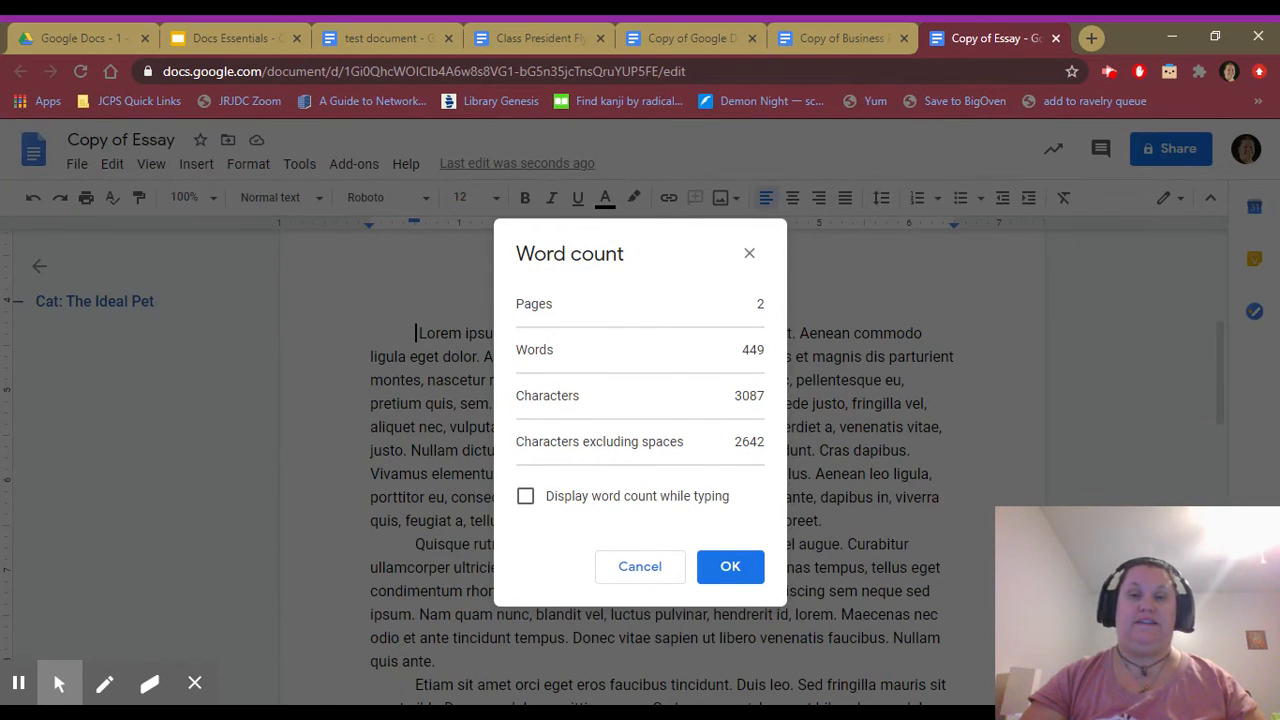
{"action": "left_click", "coordinate": [754, 352]}
{"action": "double_click", "coordinate": [754, 352]}
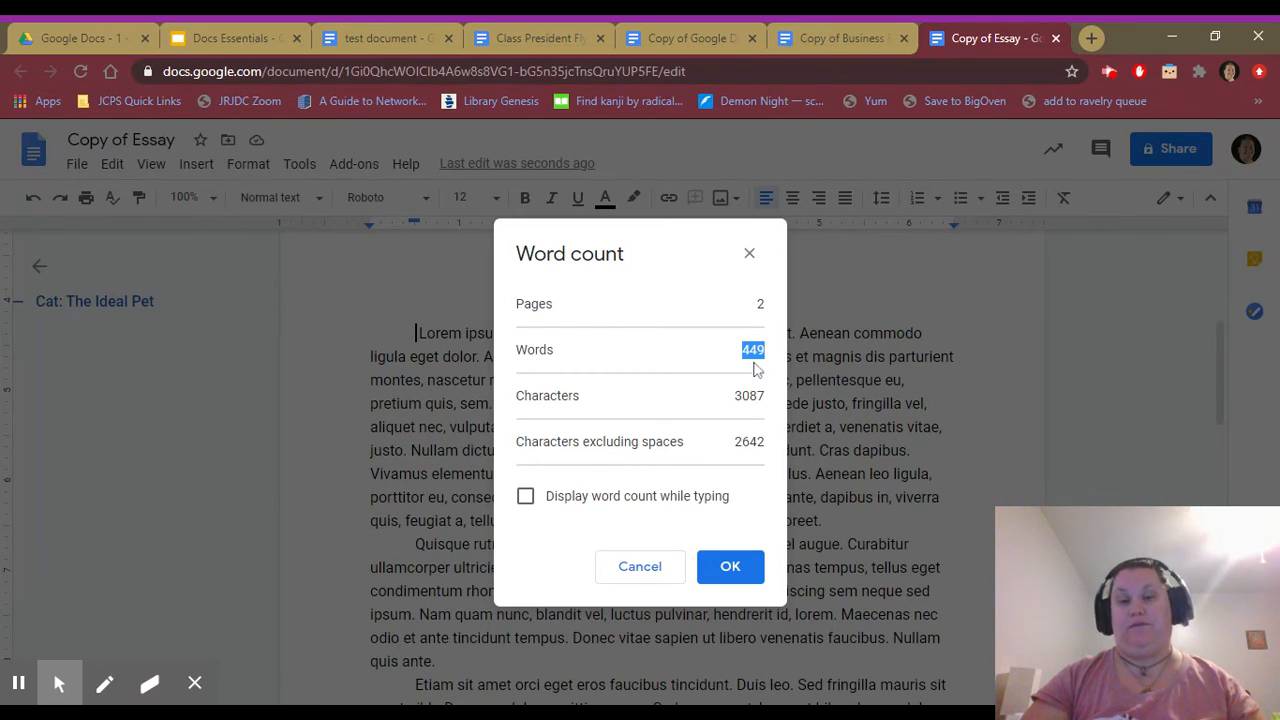
{"action": "left_click", "coordinate": [651, 568]}
Step: Consult the "Define Command" slide in Docs Essentials and return to Copy of Essay
{"action": "left_click", "coordinate": [242, 42]}
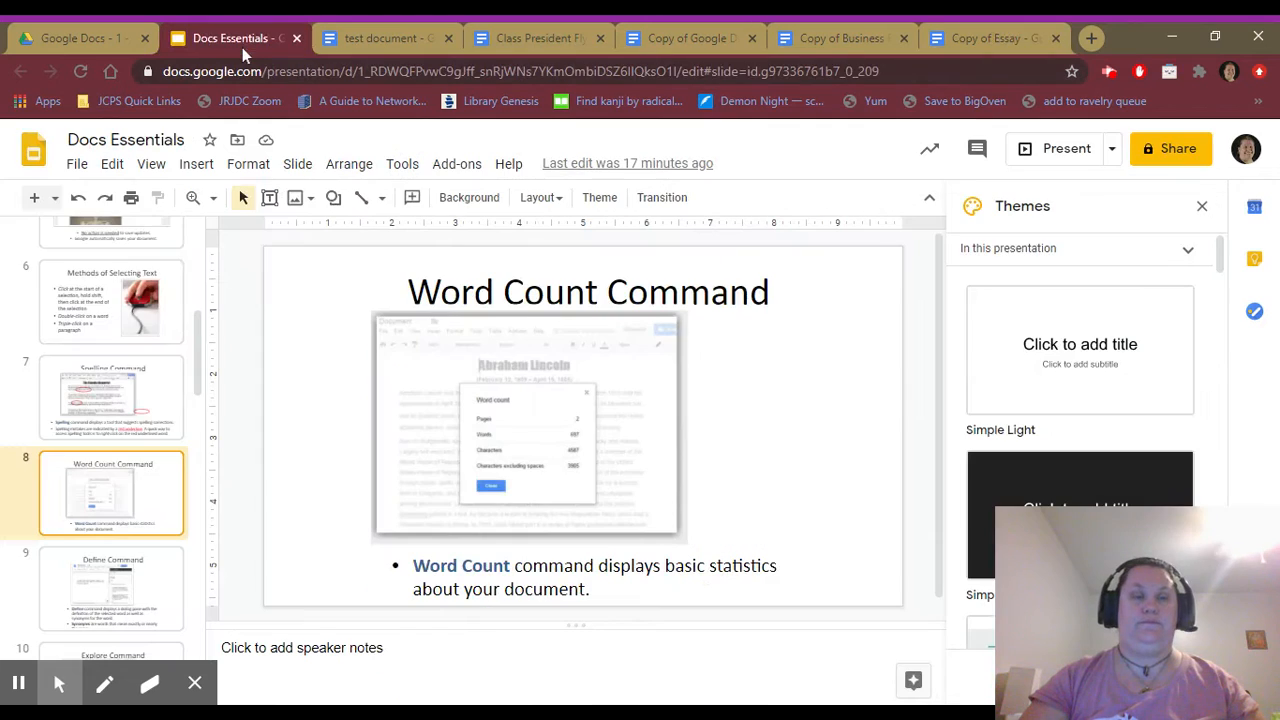
{"action": "left_click", "coordinate": [107, 594]}
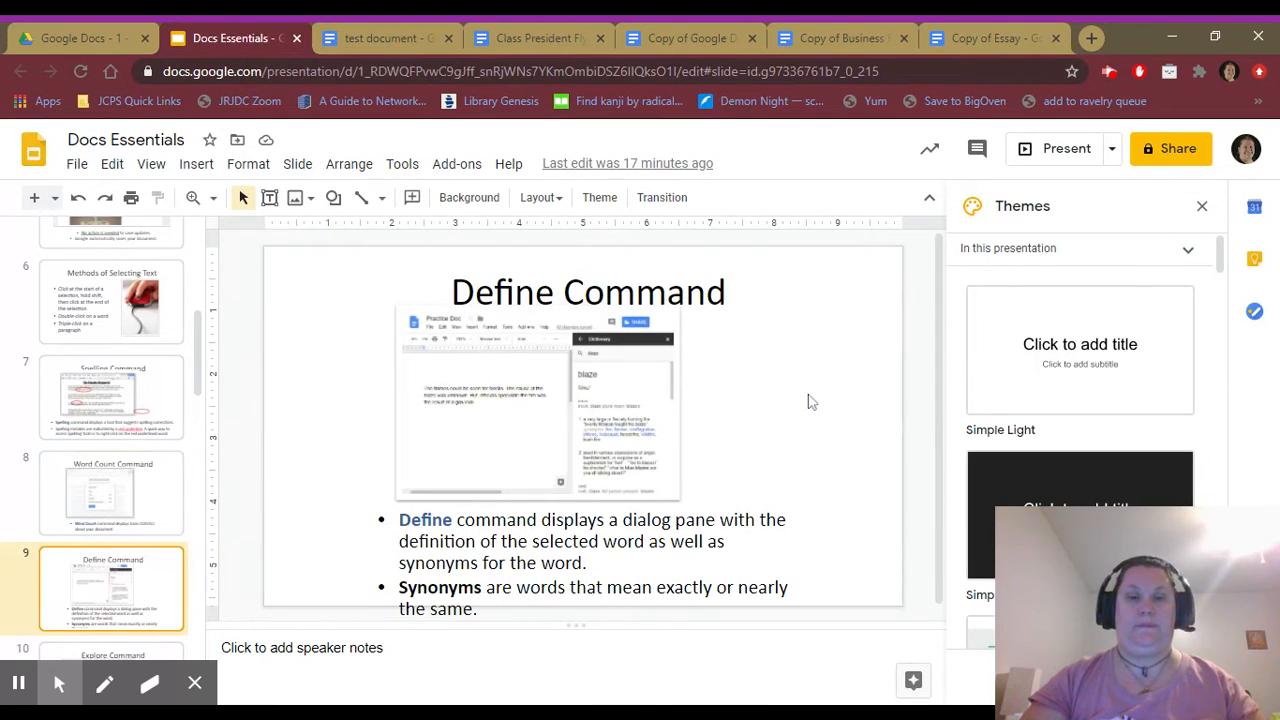
{"action": "left_click", "coordinate": [1003, 37]}
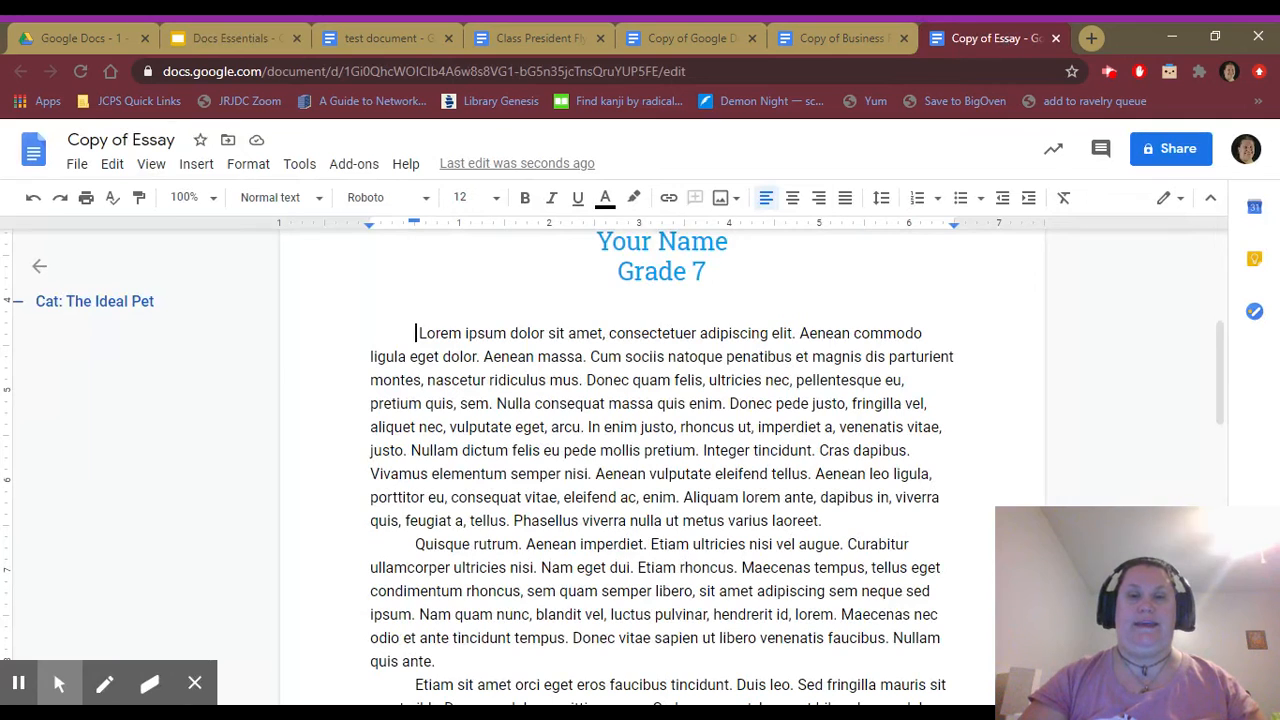
Step: Add two blank lines above the first body paragraph and write "Prestidigitation" on the upper one
{"action": "key", "text": "Return"}
{"action": "key", "text": "Return"}
{"action": "key", "text": "Up"}
{"action": "key", "text": "Up"}
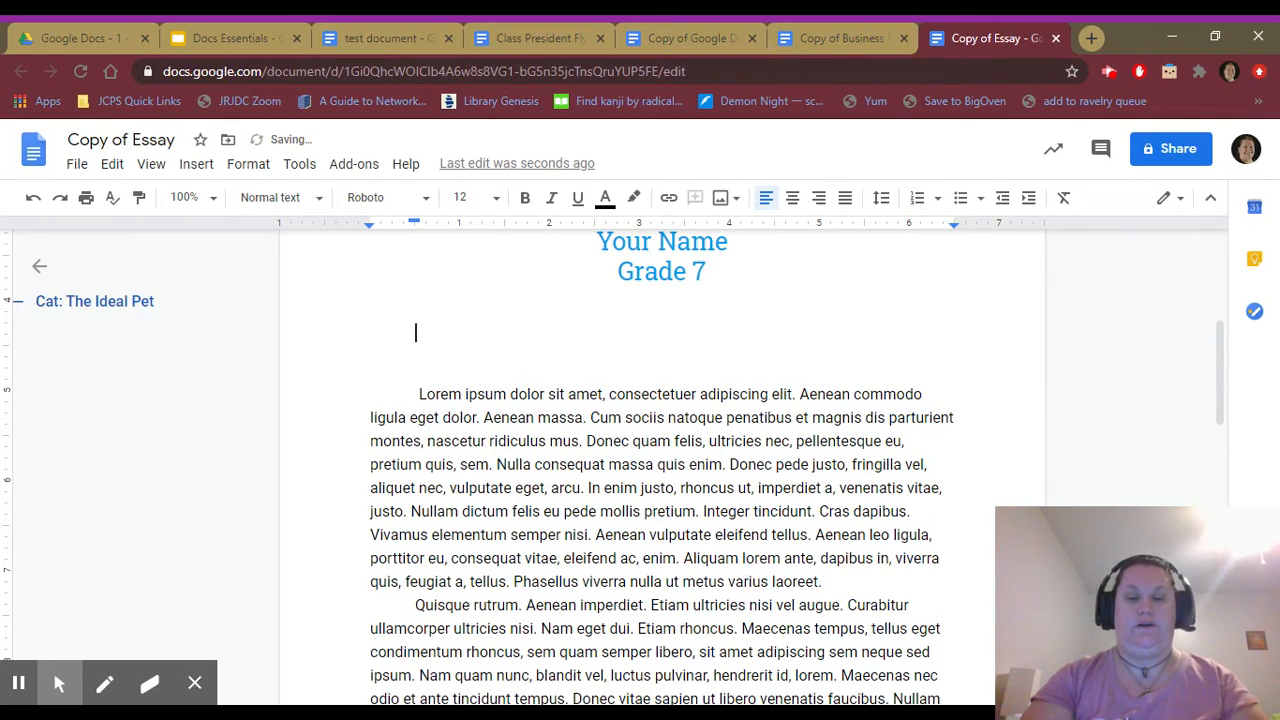
{"action": "type", "text": "prestidigitation"}
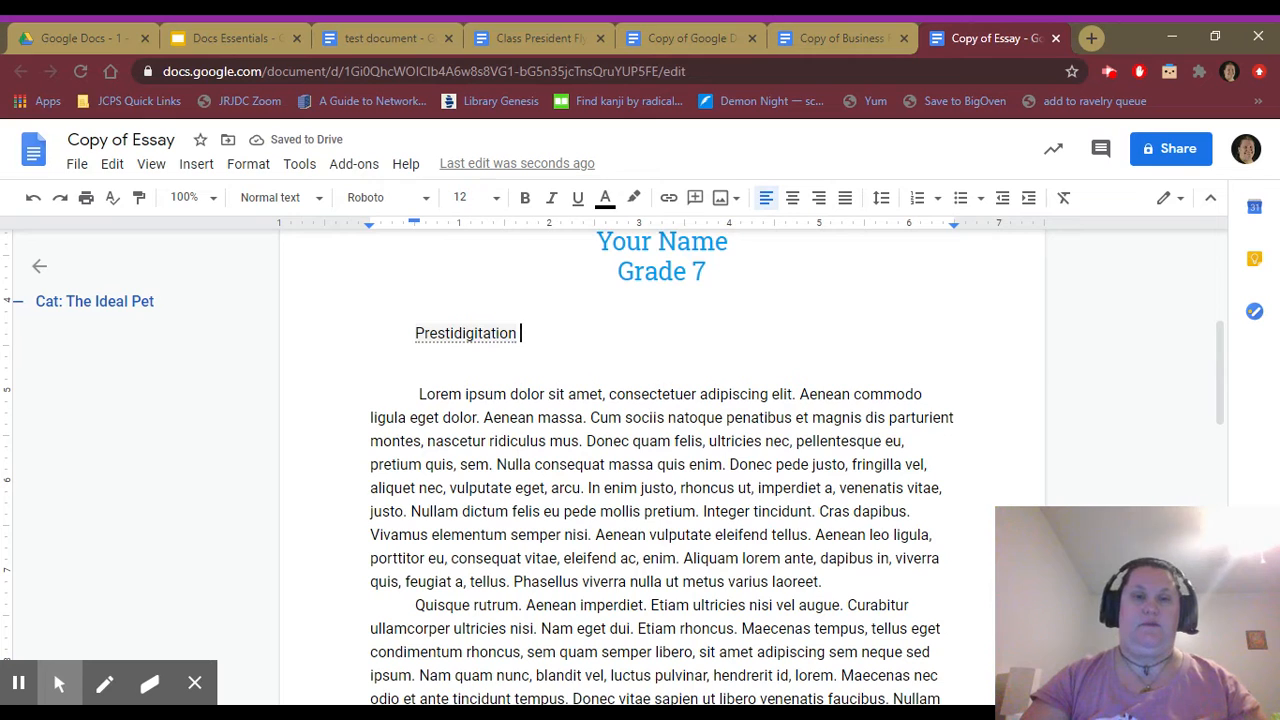
Step: Look up the dictionary definition of "Prestidigitation" with the Define command, then close the dictionary
{"action": "double_click", "coordinate": [491, 334]}
{"action": "right_click", "coordinate": [493, 334]}
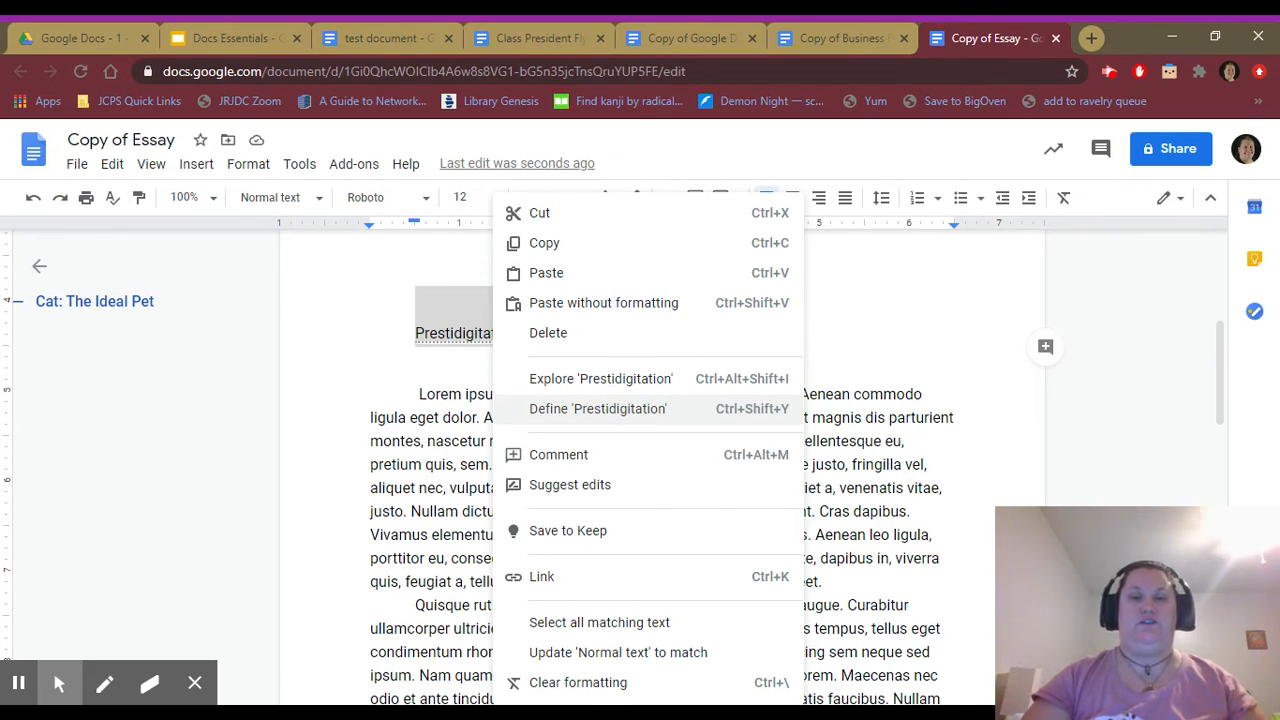
{"action": "left_click", "coordinate": [640, 409]}
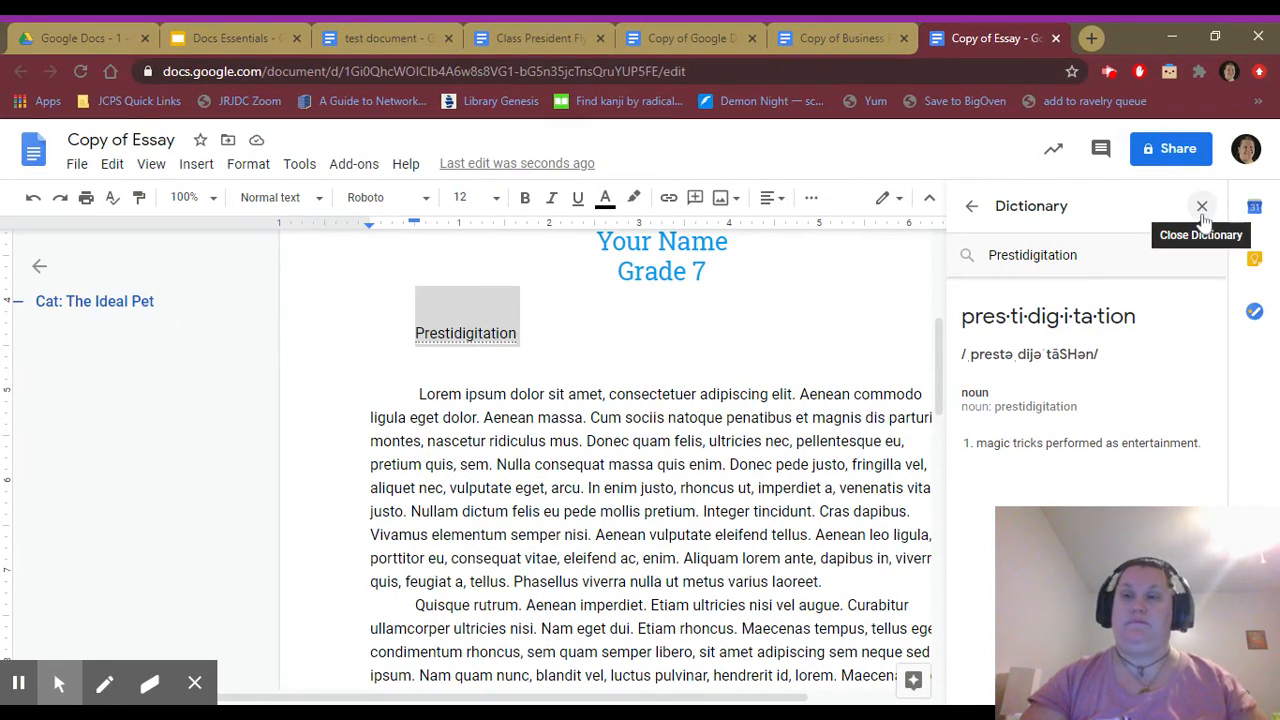
{"action": "left_click", "coordinate": [1202, 207]}
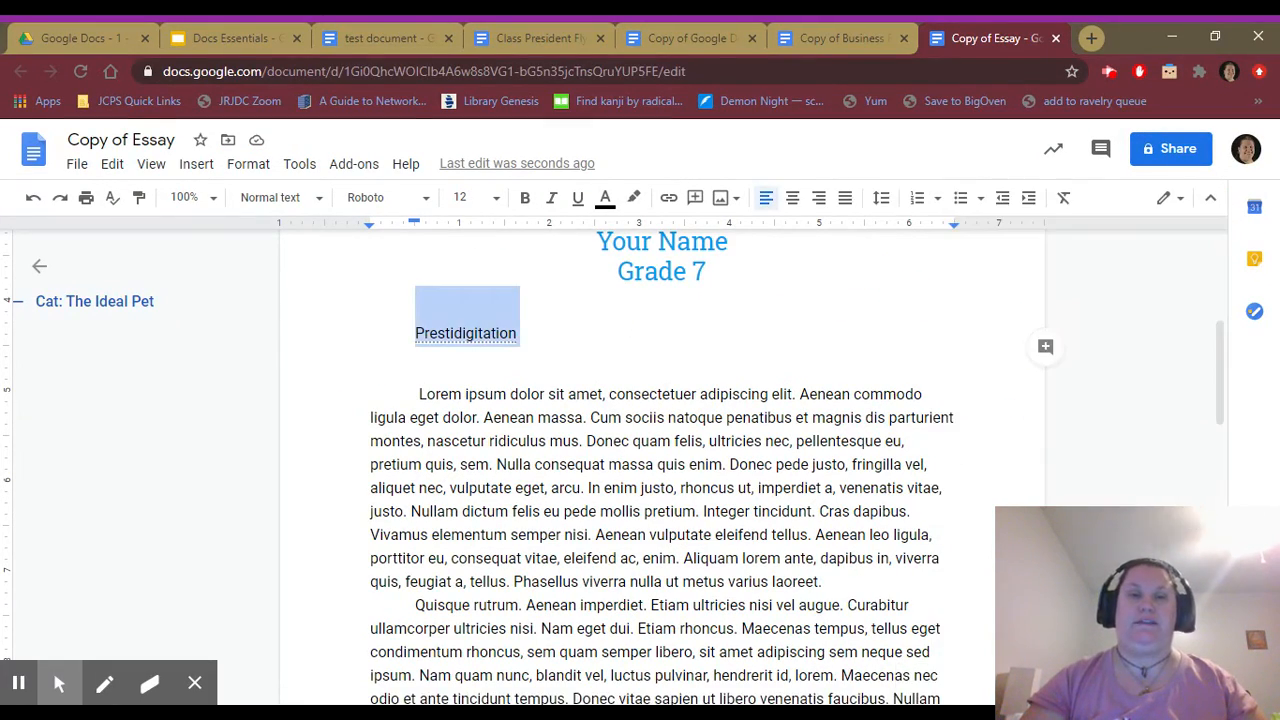
Step: Copy the word "Prestidigitation", then delete it together with the extra blank lines above the first body paragraph
{"action": "left_click", "coordinate": [497, 333]}
{"action": "double_click", "coordinate": [497, 333]}
{"action": "right_click", "coordinate": [492, 333]}
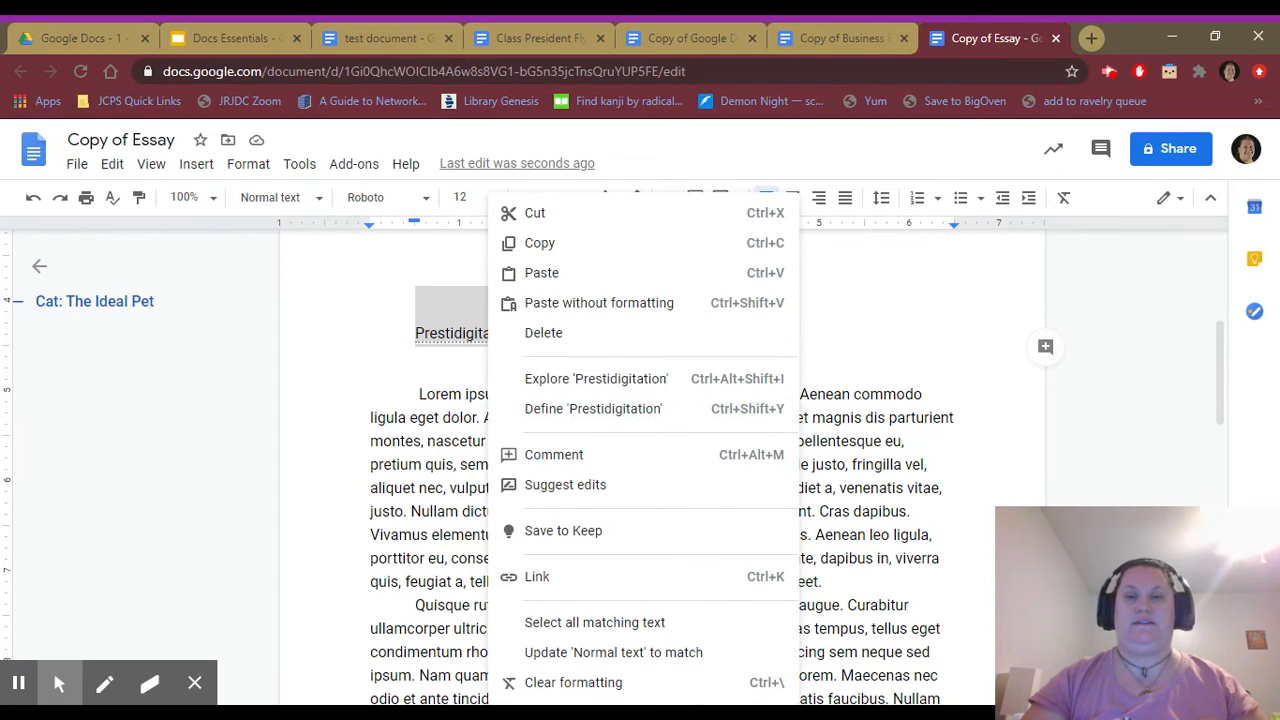
{"action": "left_click", "coordinate": [826, 394]}
{"action": "left_click", "coordinate": [465, 333]}
{"action": "double_click", "coordinate": [465, 333]}
{"action": "key", "text": "ctrl+c"}
{"action": "key", "text": "BackSpace"}
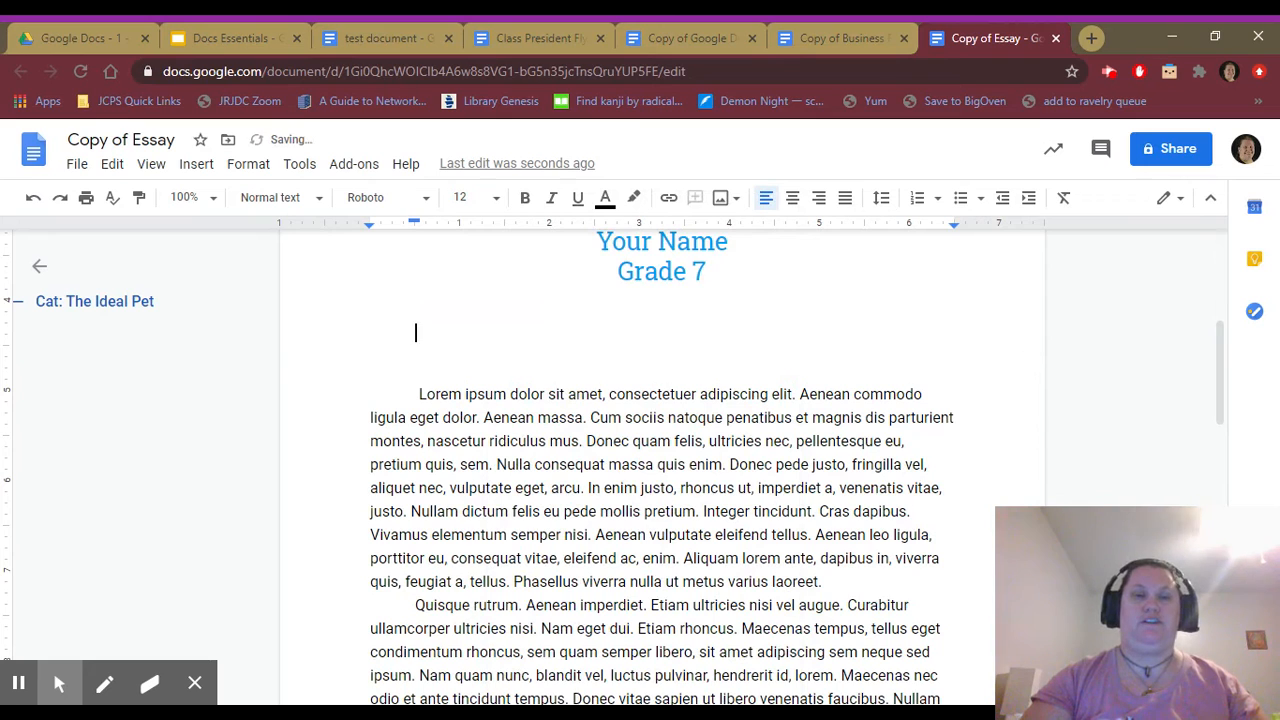
{"action": "key", "text": "BackSpace"}
{"action": "key", "text": "Delete"}
{"action": "key", "text": "Delete"}
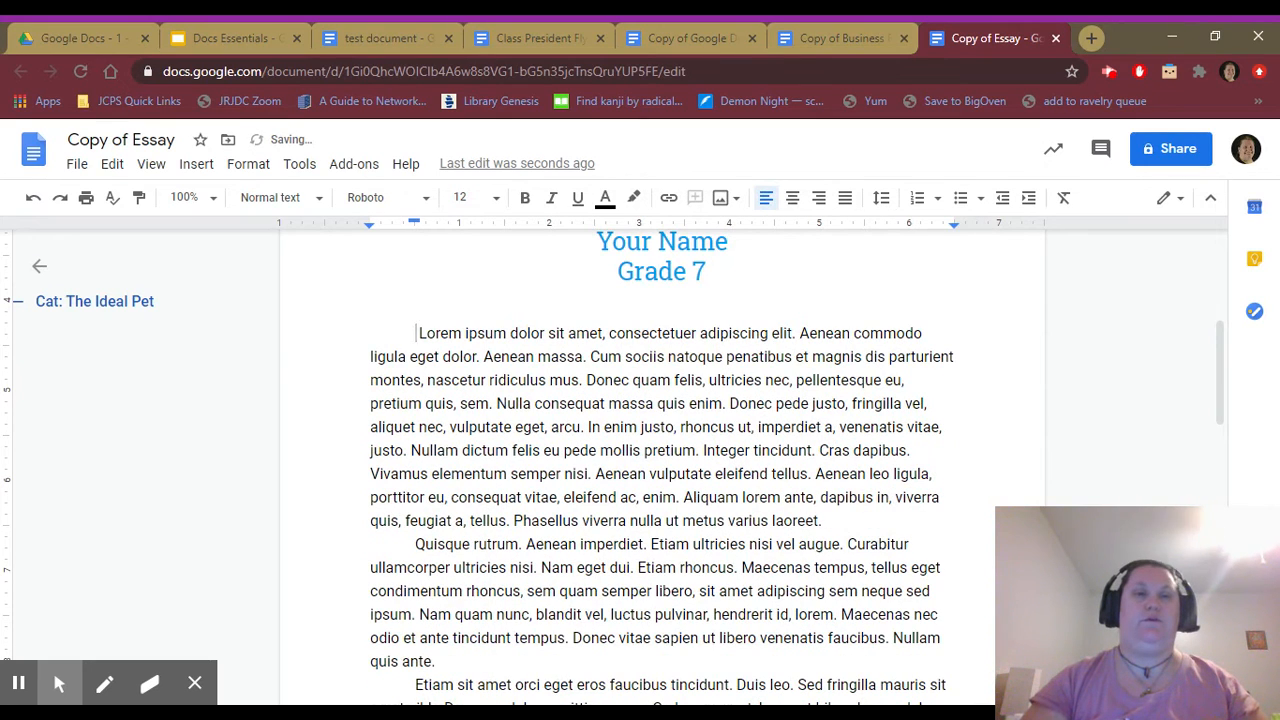
Step: Consult the "Explore Command" slide in Docs Essentials and return to Copy of Essay
{"action": "left_click", "coordinate": [230, 38]}
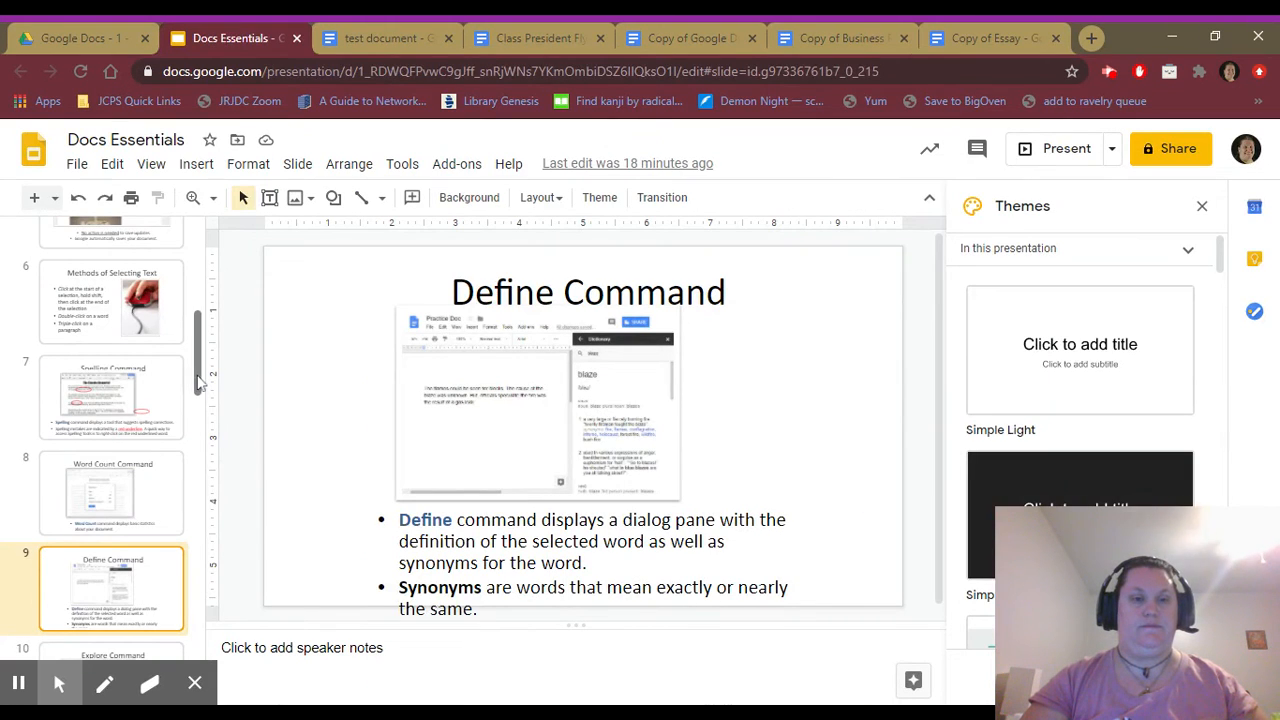
{"action": "left_click_drag", "start_coordinate": [195, 373], "coordinate": [197, 432]}
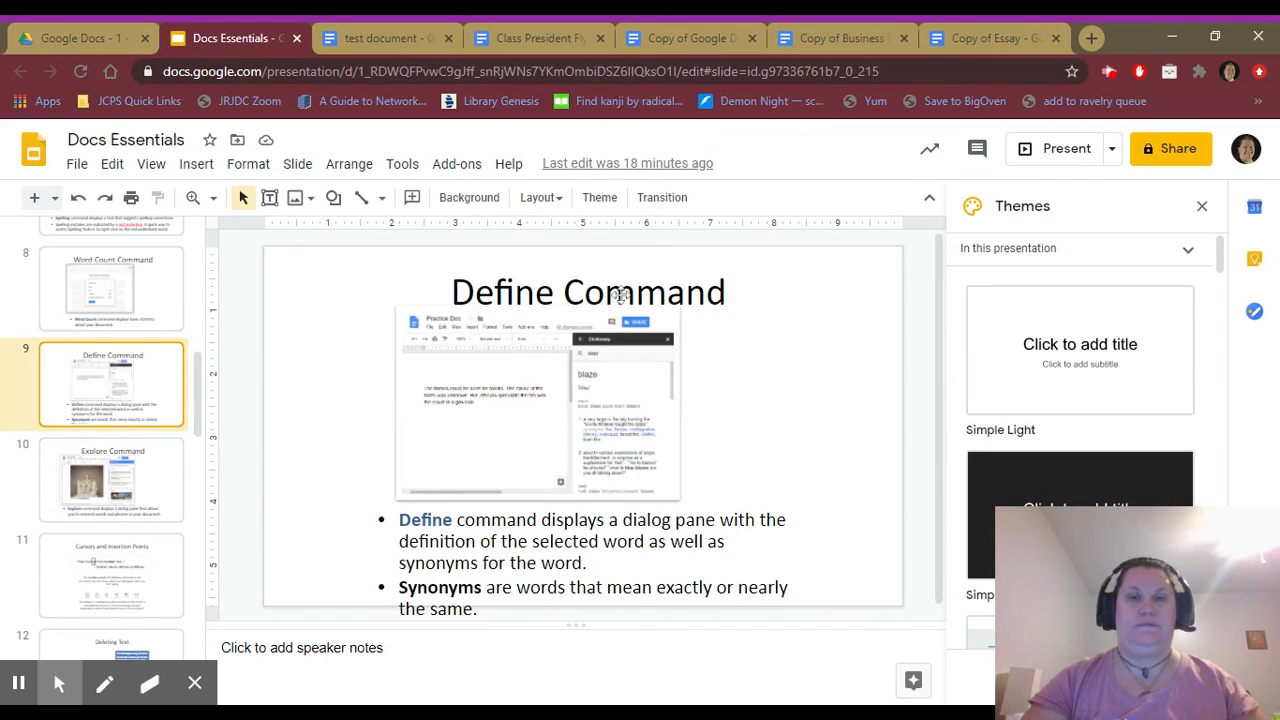
{"action": "left_click", "coordinate": [108, 505]}
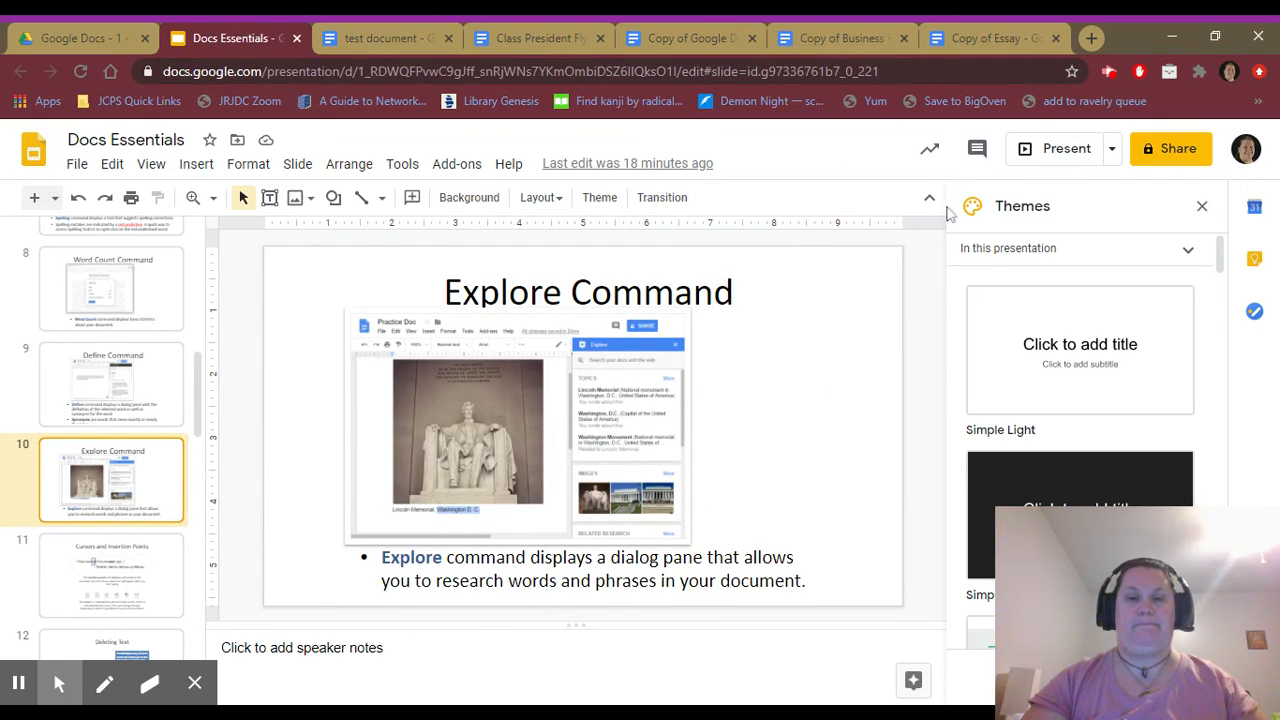
{"action": "left_click", "coordinate": [980, 38]}
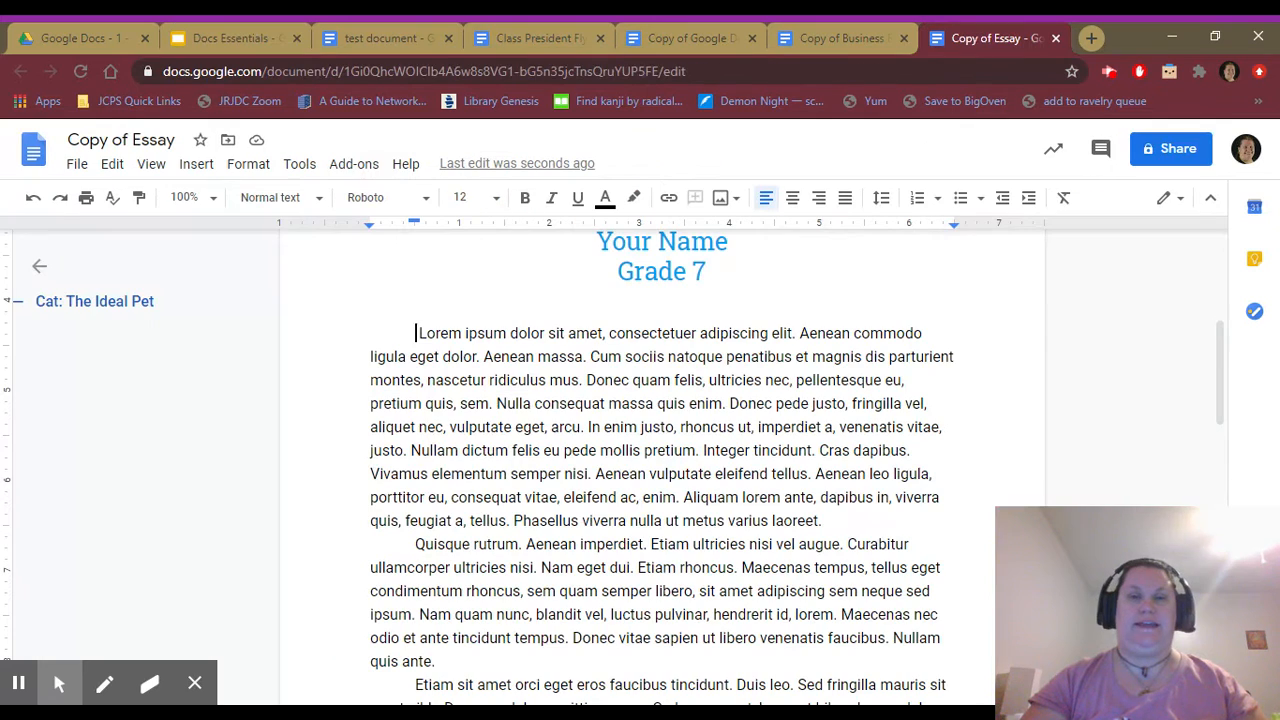
Step: Add a new line above the first body paragraph and paste the copied word "Prestidigitation" there
{"action": "key", "text": "Return"}
{"action": "key", "text": "Up"}
{"action": "key", "text": "ctrl+v"}
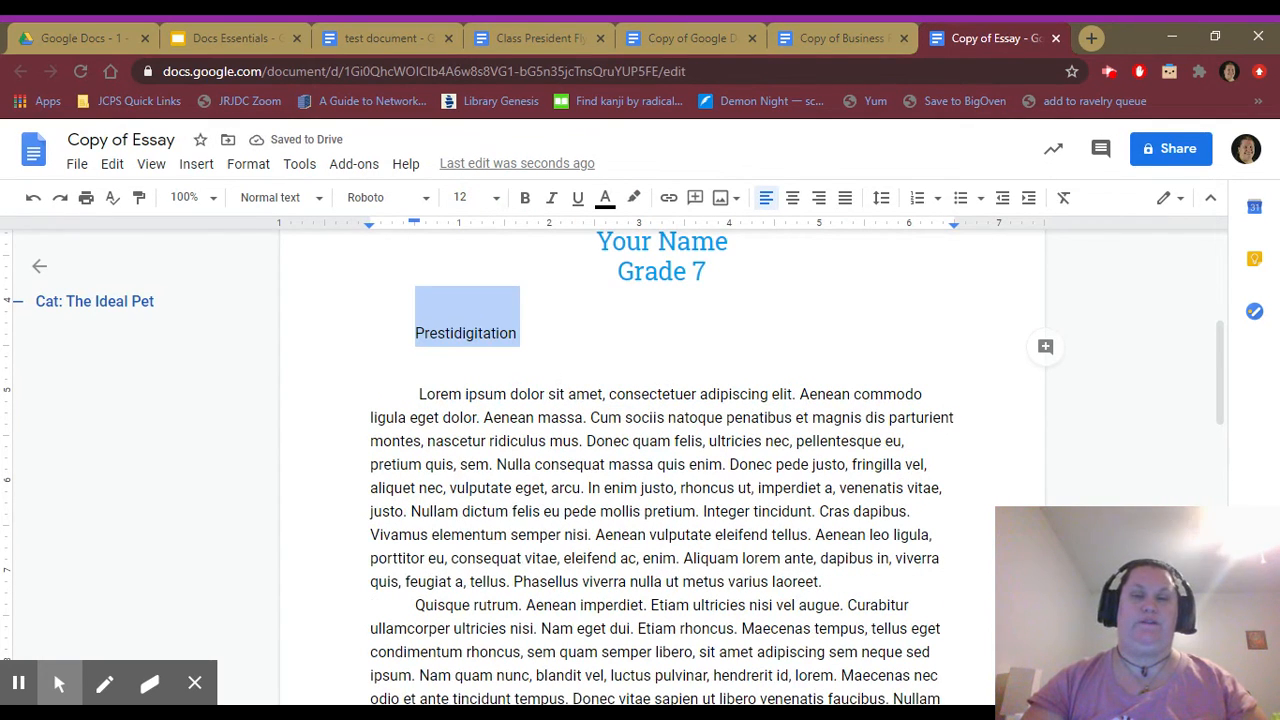
Step: Research "Prestidigitation" with the Explore command and open the Merriam-Webster definition from the web results
{"action": "right_click", "coordinate": [466, 331]}
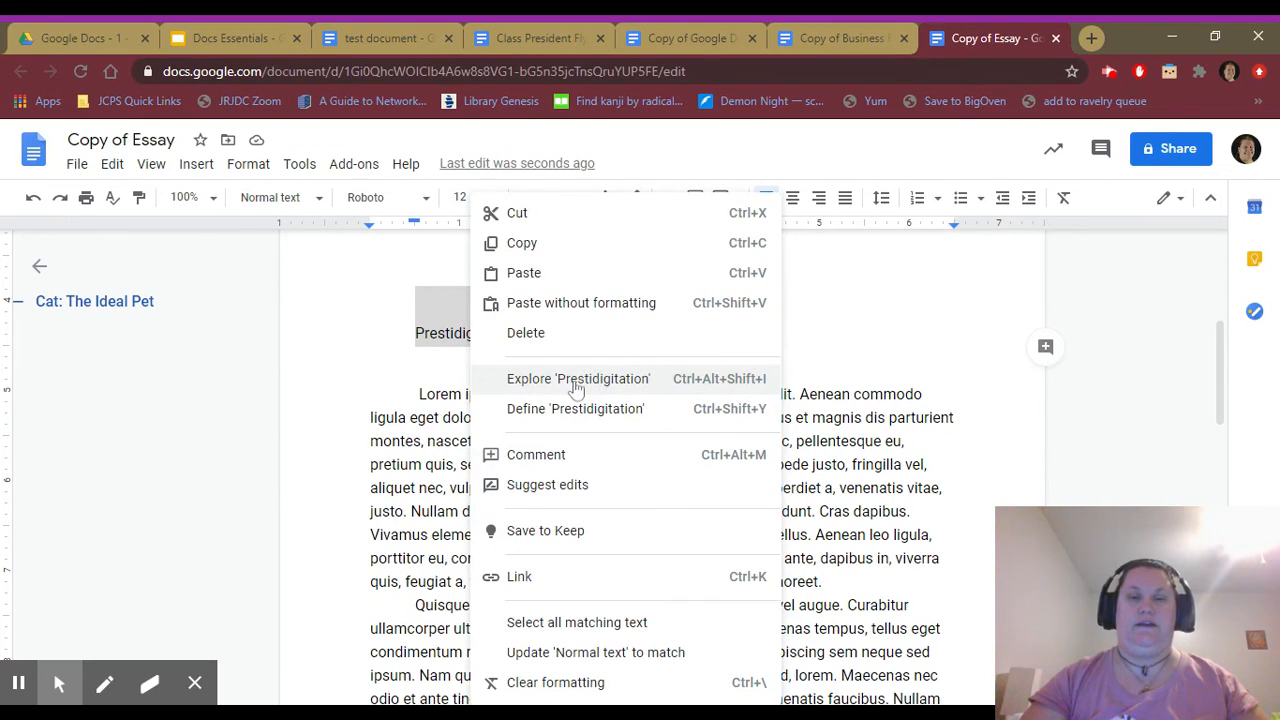
{"action": "left_click", "coordinate": [633, 386]}
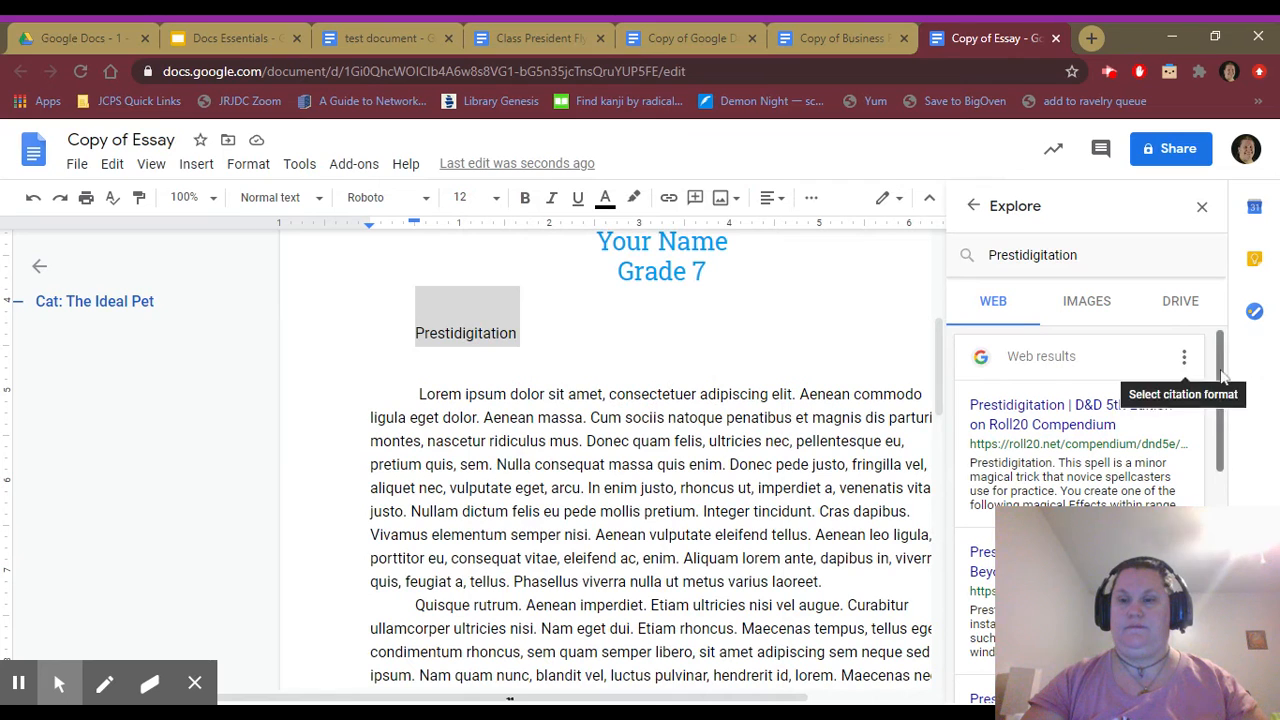
{"action": "left_click_drag", "start_coordinate": [1221, 371], "coordinate": [1207, 475]}
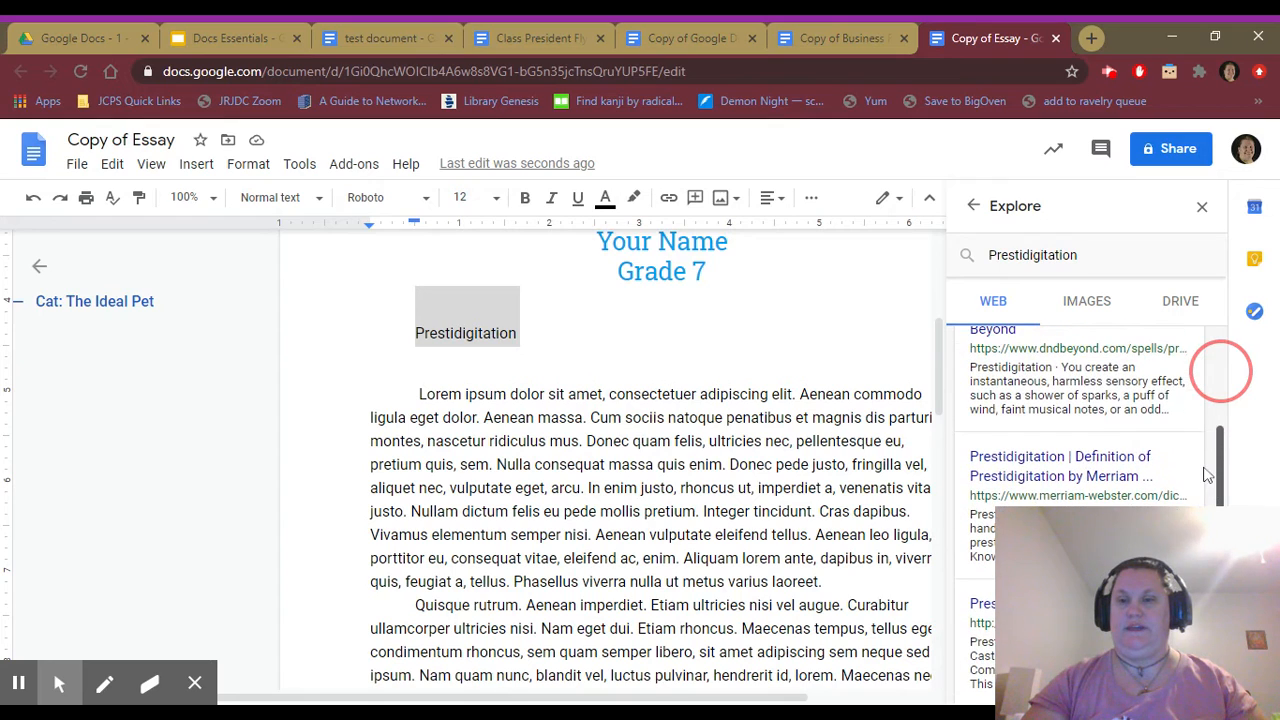
{"action": "left_click", "coordinate": [1072, 465]}
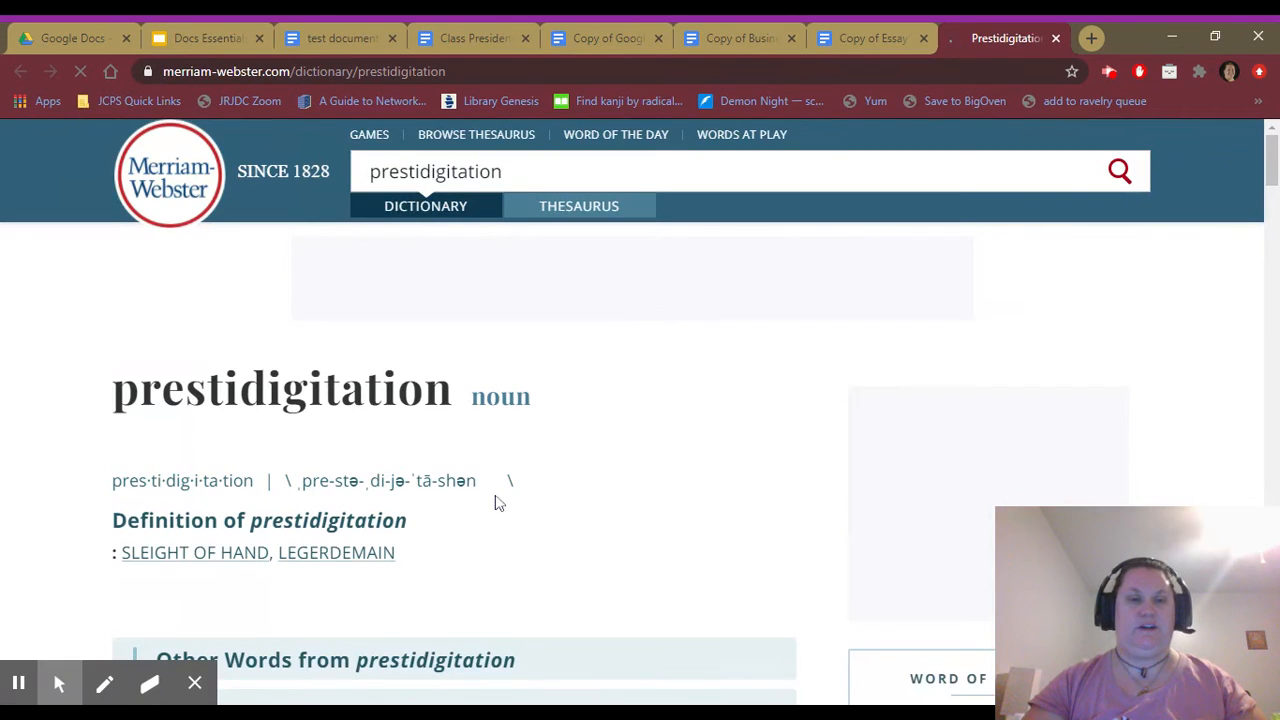
Step: Examine the Merriam-Webster entry's definition, related words and synonyms, dismissing the ad-blocker request, then close the page
{"action": "left_click_drag", "start_coordinate": [1273, 151], "coordinate": [1274, 209]}
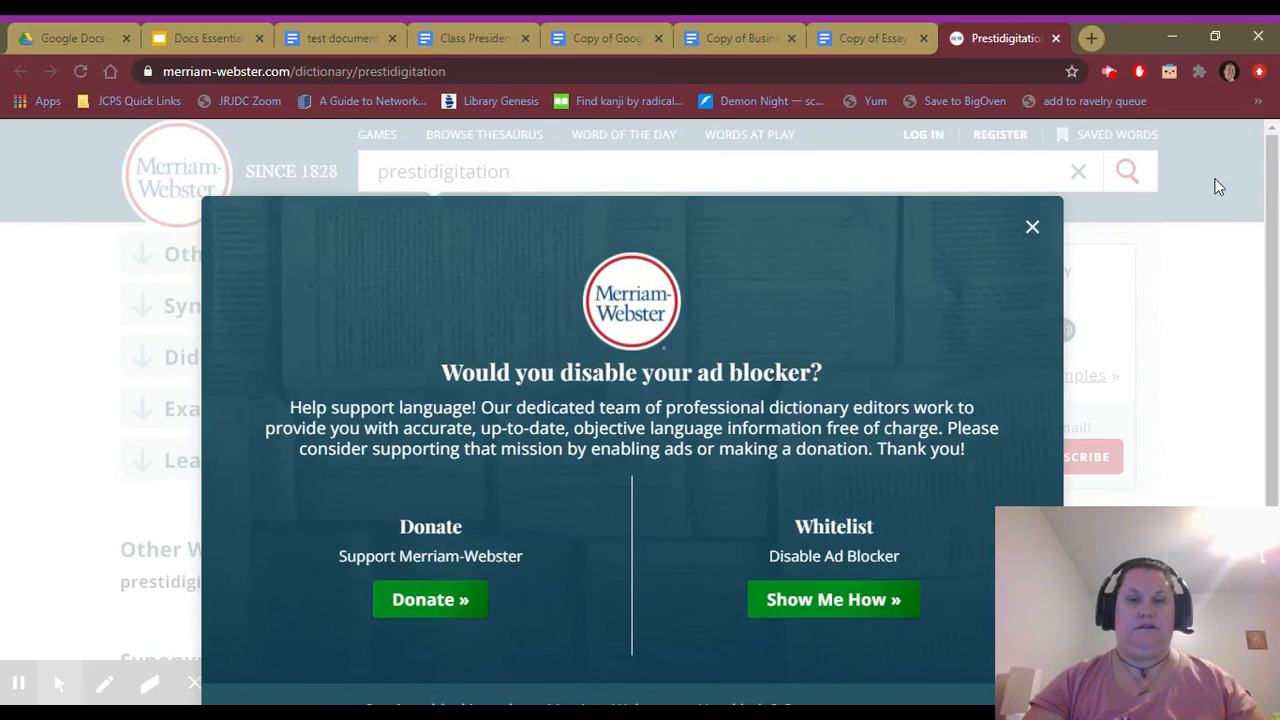
{"action": "left_click", "coordinate": [1033, 224]}
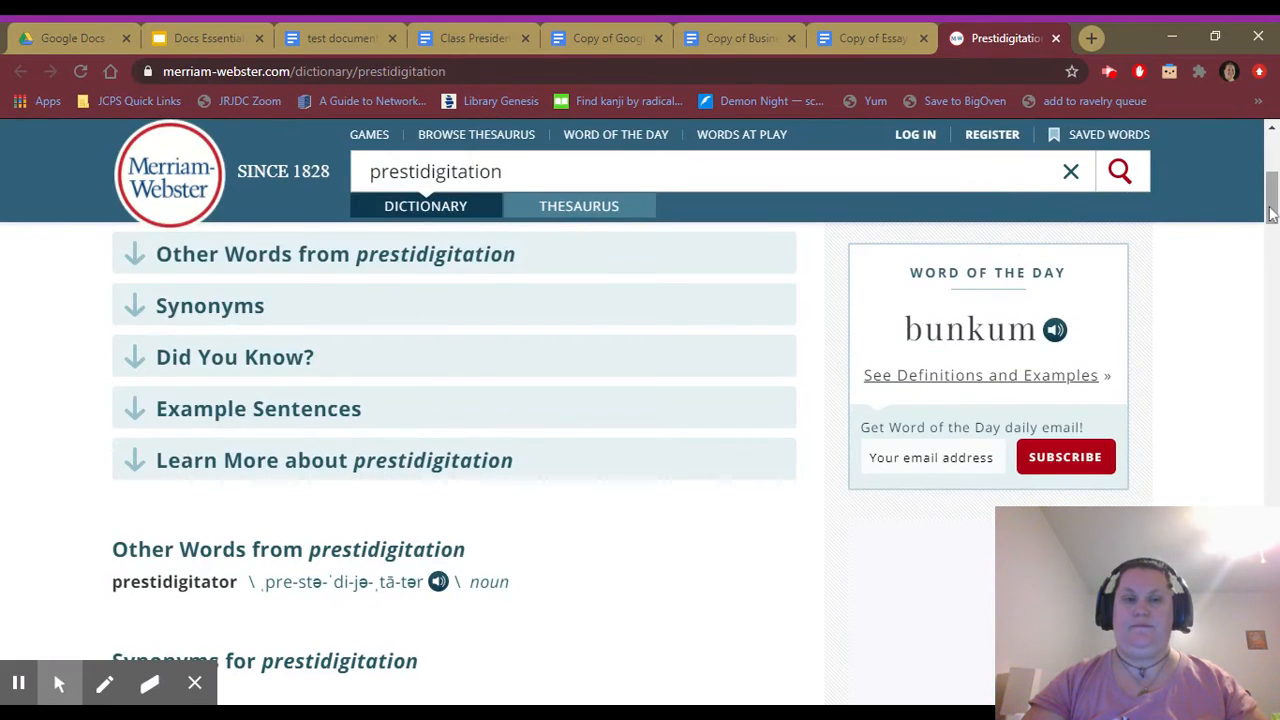
{"action": "left_click_drag", "start_coordinate": [1272, 213], "coordinate": [1272, 196]}
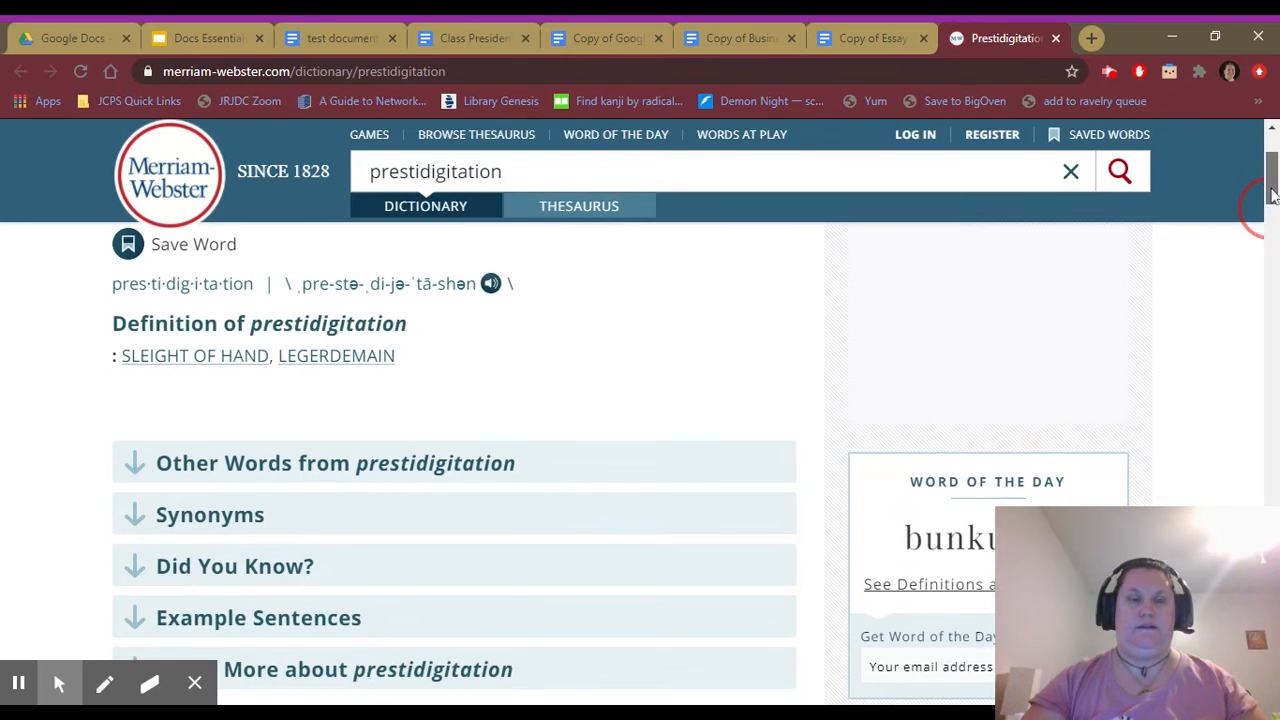
{"action": "left_click", "coordinate": [270, 484]}
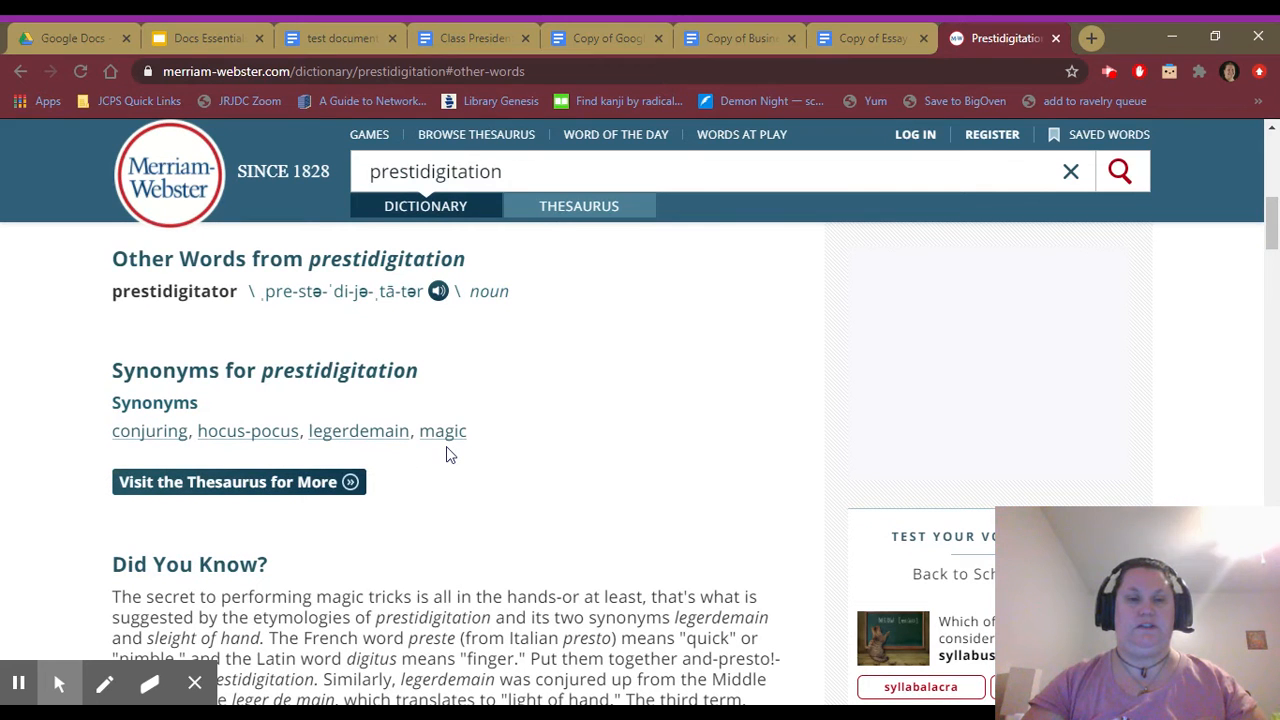
{"action": "left_click_drag", "start_coordinate": [1270, 224], "coordinate": [1270, 361]}
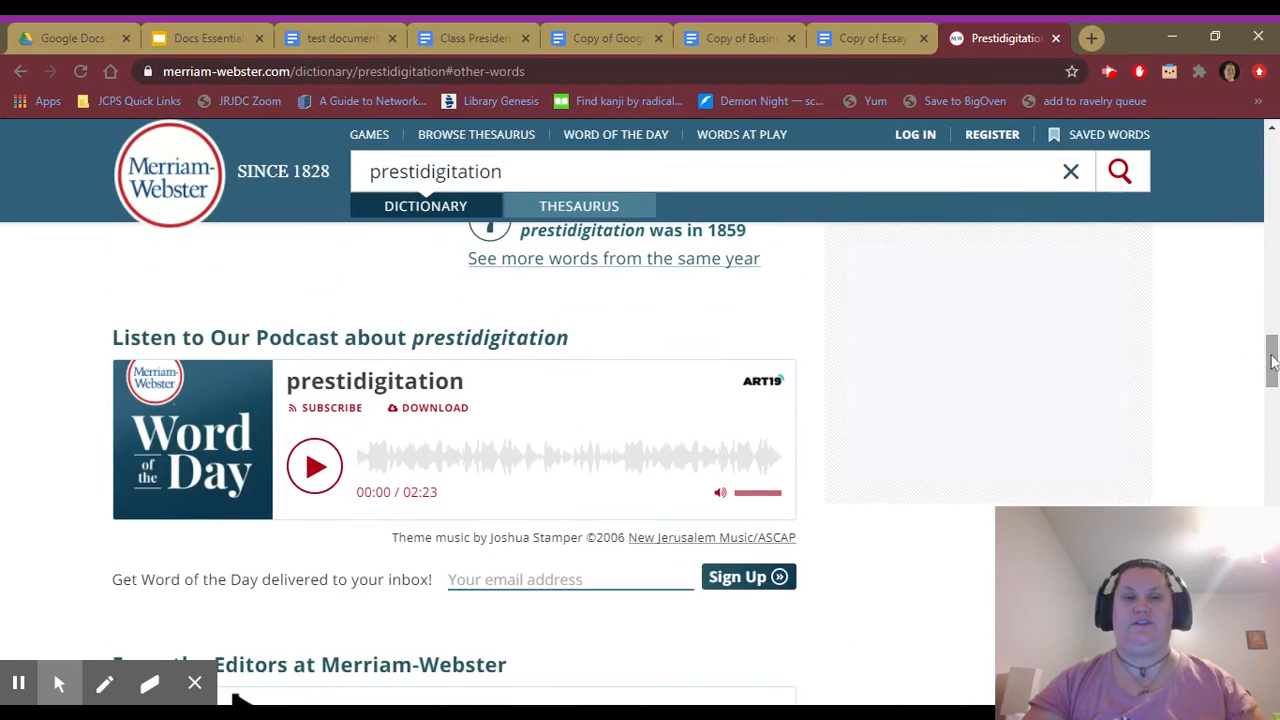
{"action": "left_click", "coordinate": [1057, 38]}
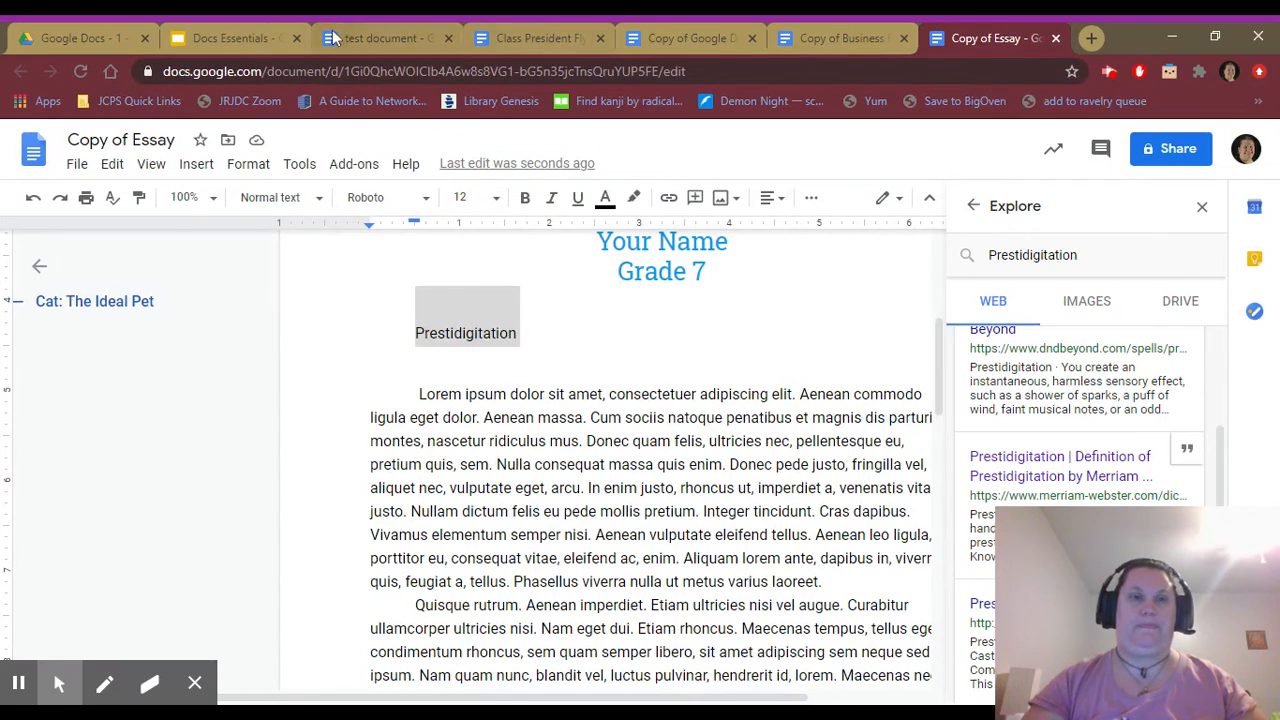
Step: Consult the "Cursors and Insertion Points" slide in Docs Essentials and return to Copy of Essay
{"action": "left_click", "coordinate": [223, 37]}
{"action": "left_click", "coordinate": [108, 568]}
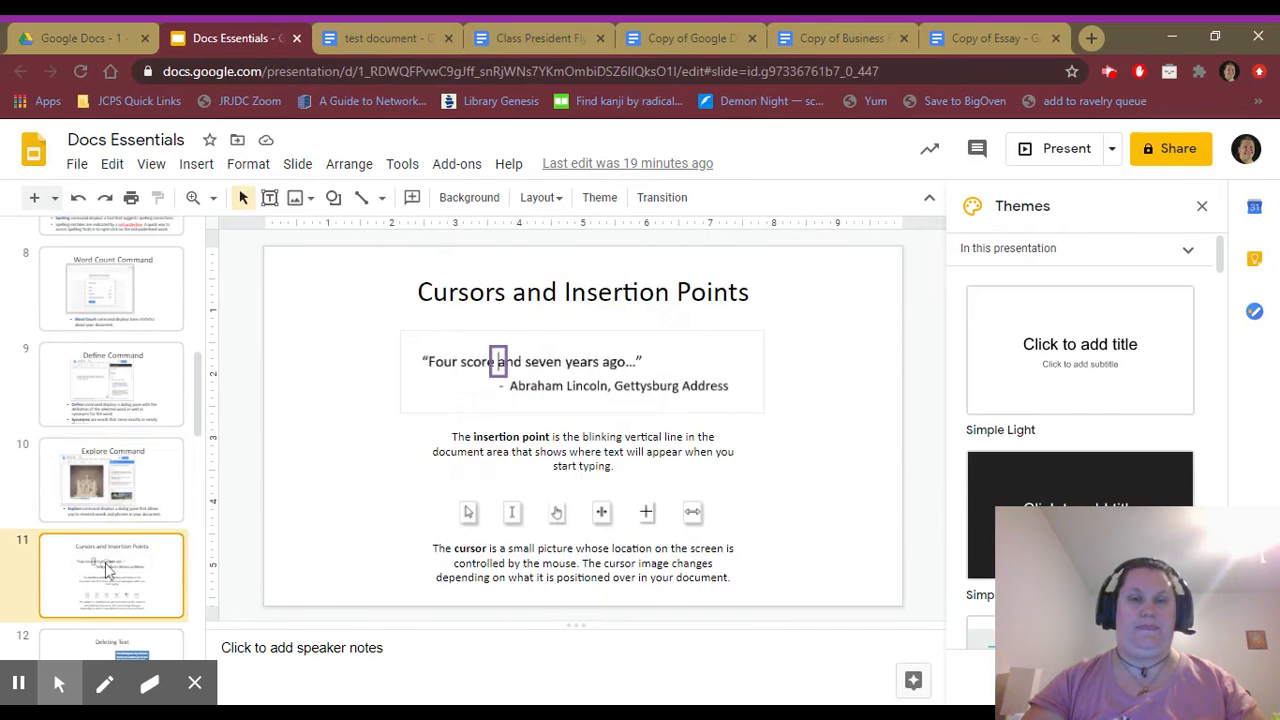
{"action": "left_click", "coordinate": [973, 38]}
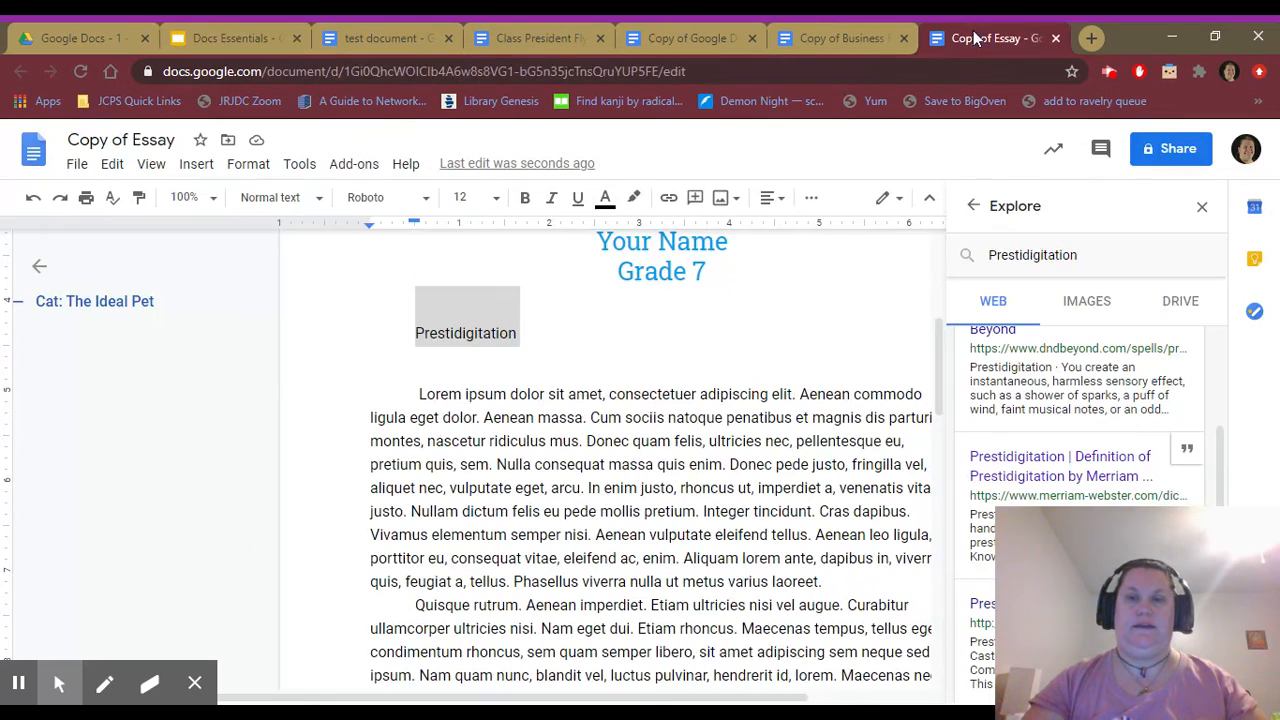
Step: Close the Explore results and select the word "Prestidigitation" above the first body paragraph
{"action": "left_click", "coordinate": [1200, 207]}
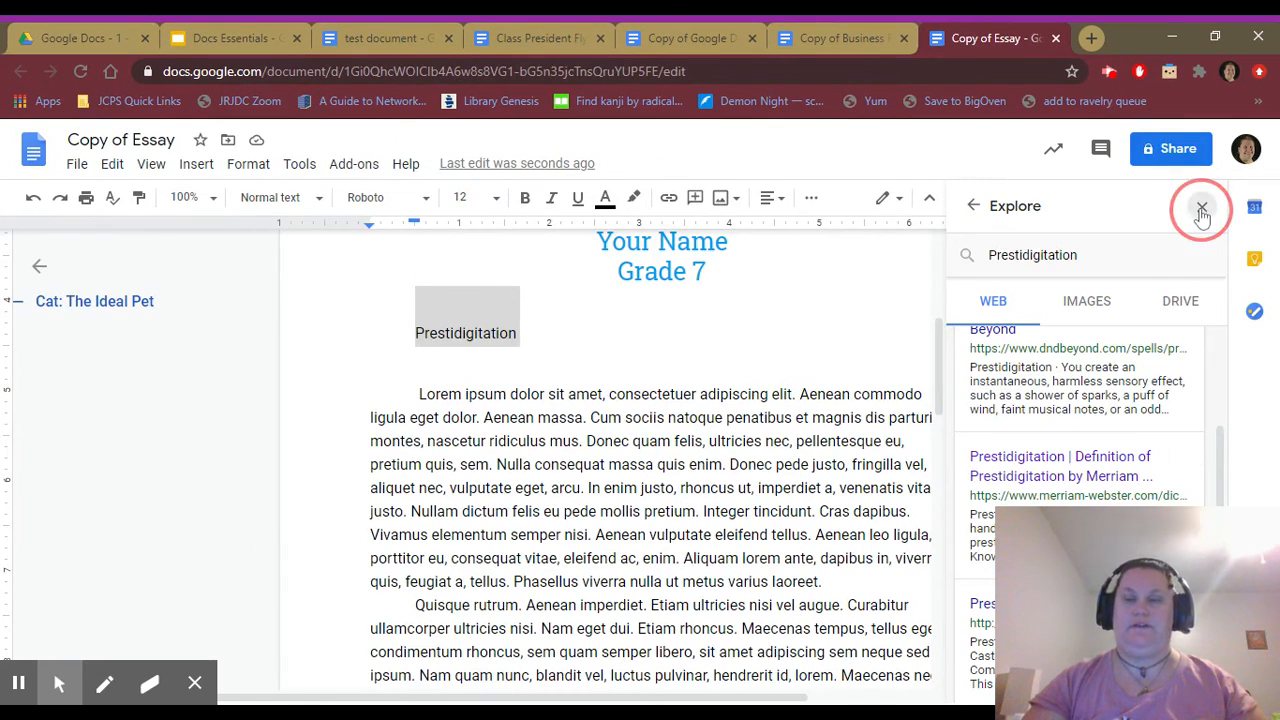
{"action": "double_click", "coordinate": [486, 336]}
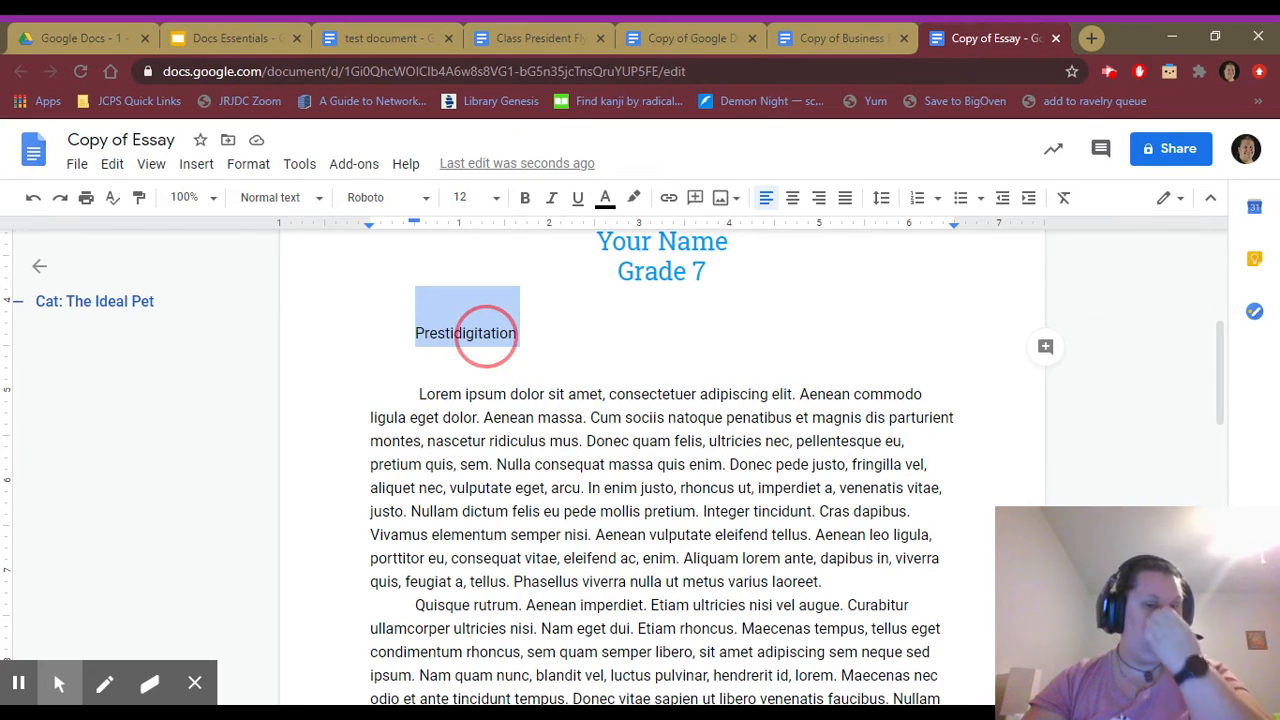
{"action": "double_click", "coordinate": [486, 336]}
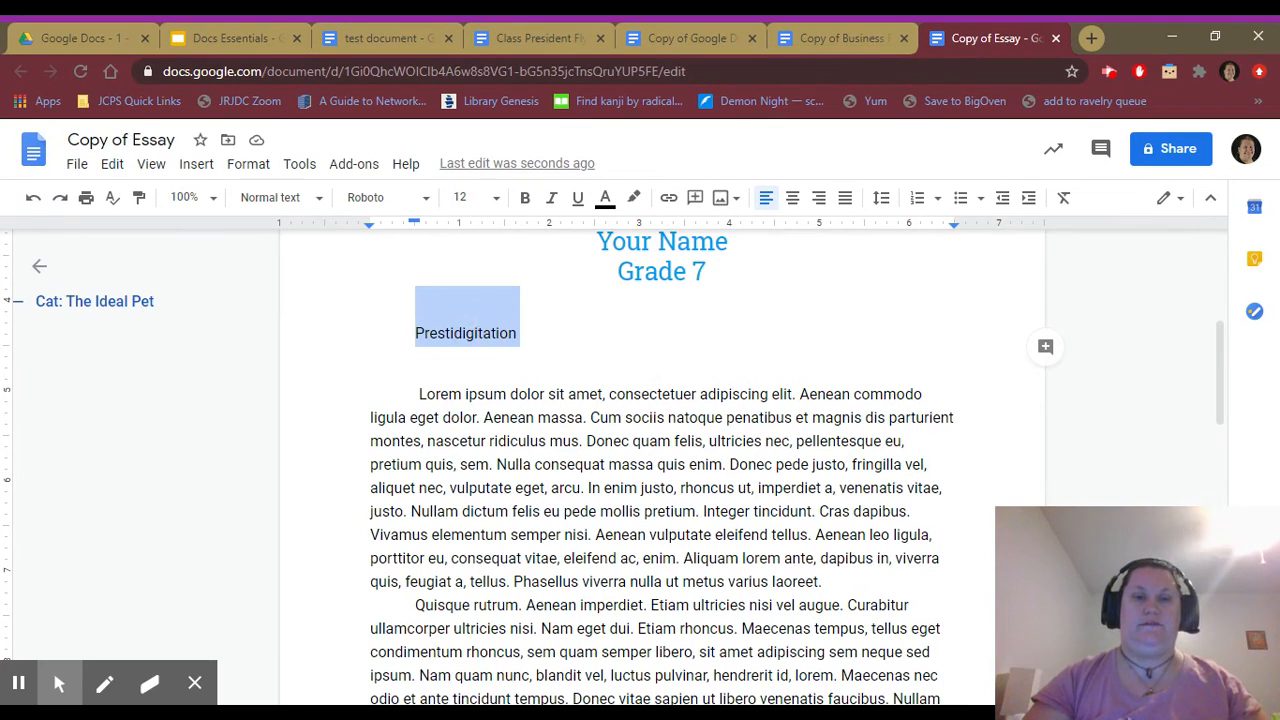
Step: Delete the word "Prestidigitation" and the blank line above the first body paragraph, so the paragraph starts directly below the heading
{"action": "left_click", "coordinate": [531, 394]}
{"action": "key", "text": "Left"}
{"action": "key", "text": "Left"}
{"action": "key", "text": "Left"}
{"action": "key", "text": "Left"}
{"action": "key", "text": "Left"}
{"action": "key", "text": "Left"}
{"action": "key", "text": "Left"}
{"action": "key", "text": "Left"}
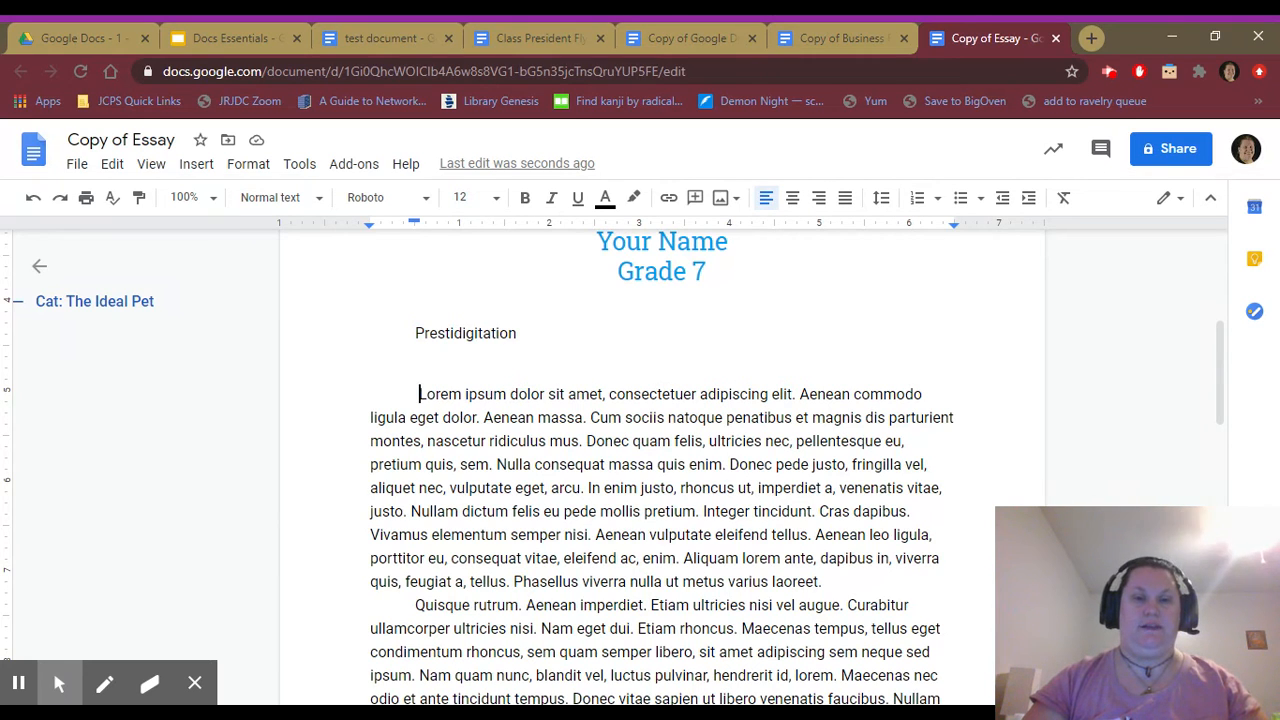
{"action": "key", "text": "shift+Up"}
{"action": "key", "text": "shift+Up"}
{"action": "key", "text": "BackSpace"}
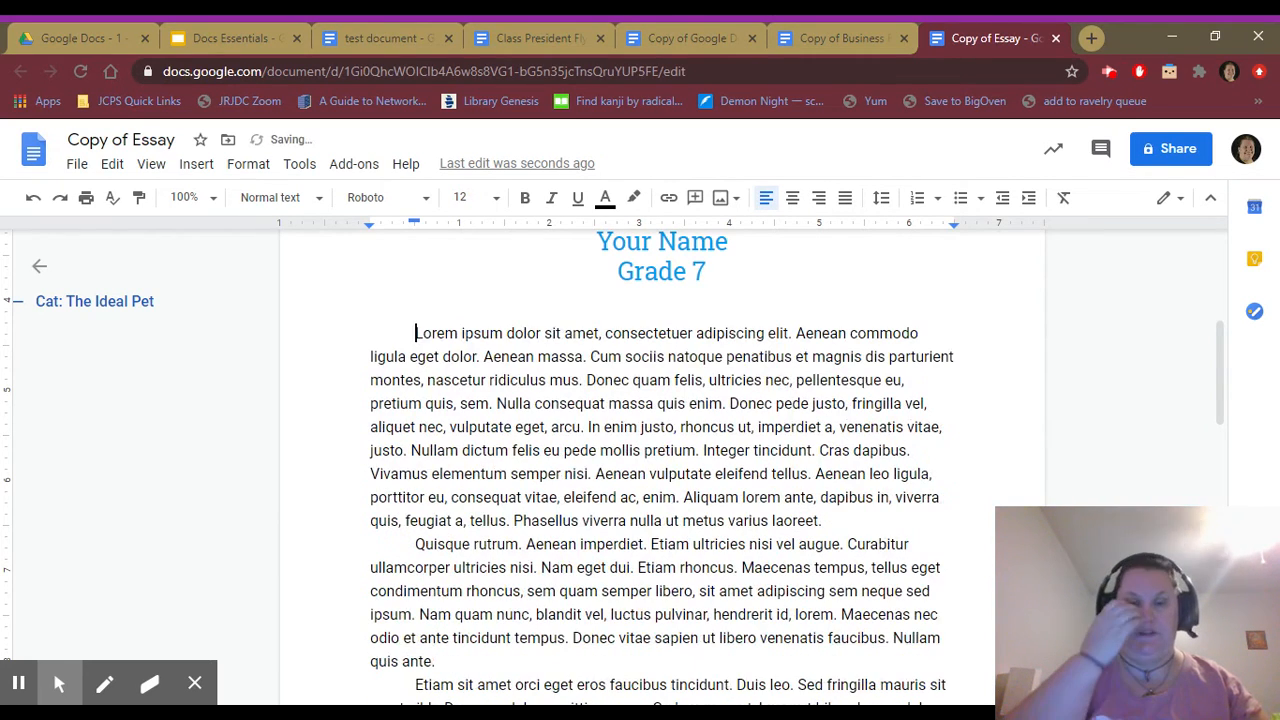
Step: Move the insertion point to directly after "Lorem" in the first body paragraph
{"action": "key", "text": "Right"}
{"action": "key", "text": "Right"}
{"action": "key", "text": "Right"}
{"action": "key", "text": "Right"}
{"action": "key", "text": "Right"}
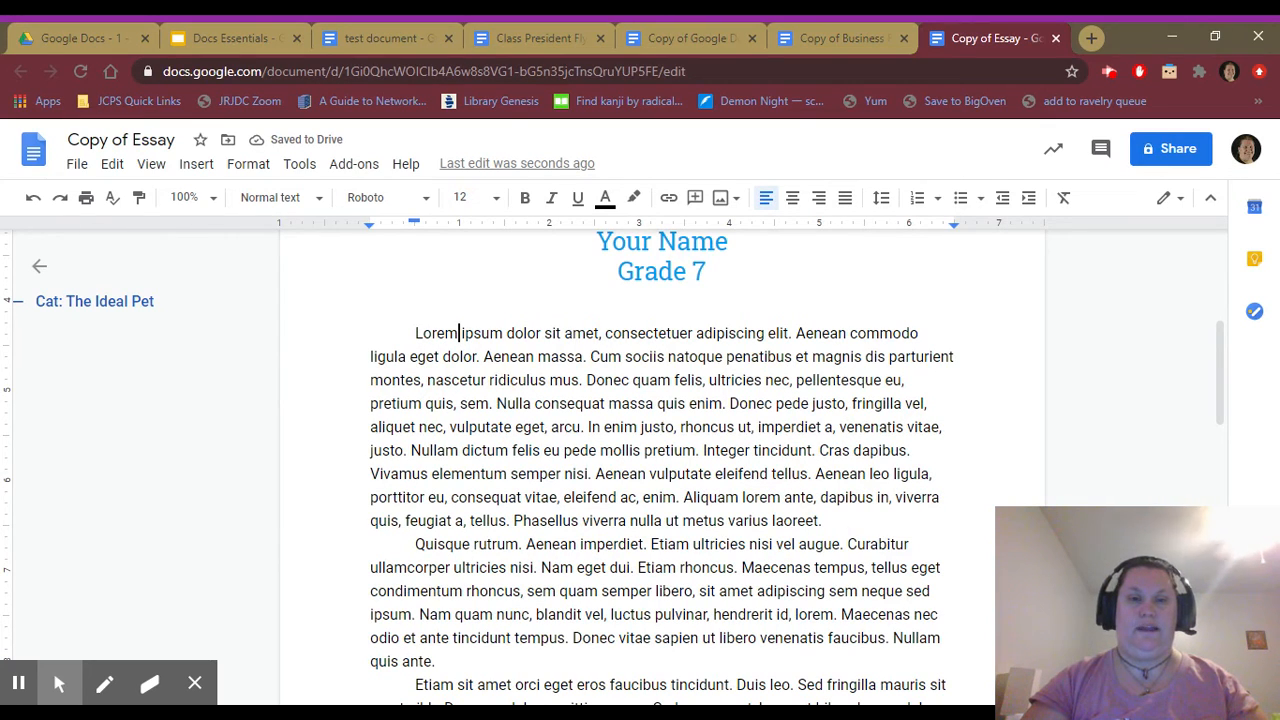
{"action": "left_click", "coordinate": [104, 683]}
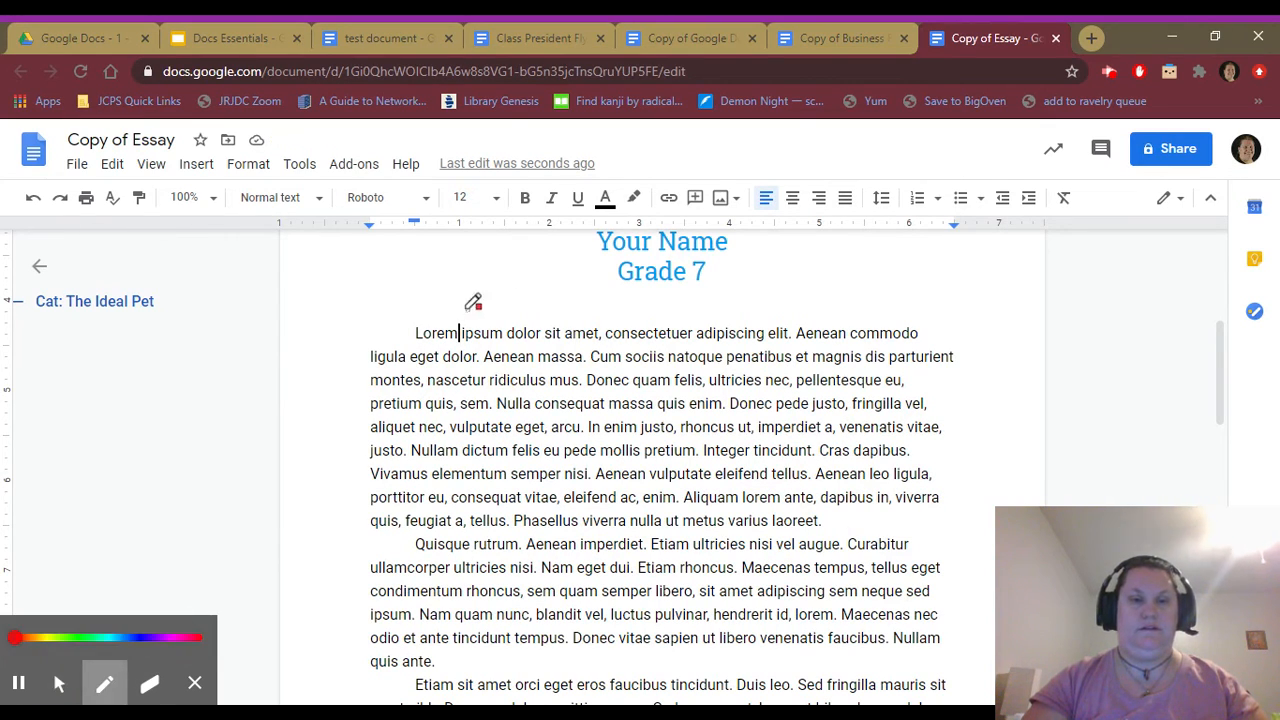
{"action": "mouse_move", "coordinate": [463, 309]}
{"action": "left_mouse_down"}
{"action": "mouse_move", "coordinate": [511, 324]}
{"action": "mouse_move", "coordinate": [474, 301]}
{"action": "mouse_move", "coordinate": [430, 330]}
{"action": "mouse_move", "coordinate": [469, 363]}
{"action": "mouse_move", "coordinate": [505, 297]}
{"action": "mouse_move", "coordinate": [500, 357]}
{"action": "mouse_move", "coordinate": [528, 363]}
{"action": "left_mouse_up"}
{"action": "left_click", "coordinate": [150, 684]}
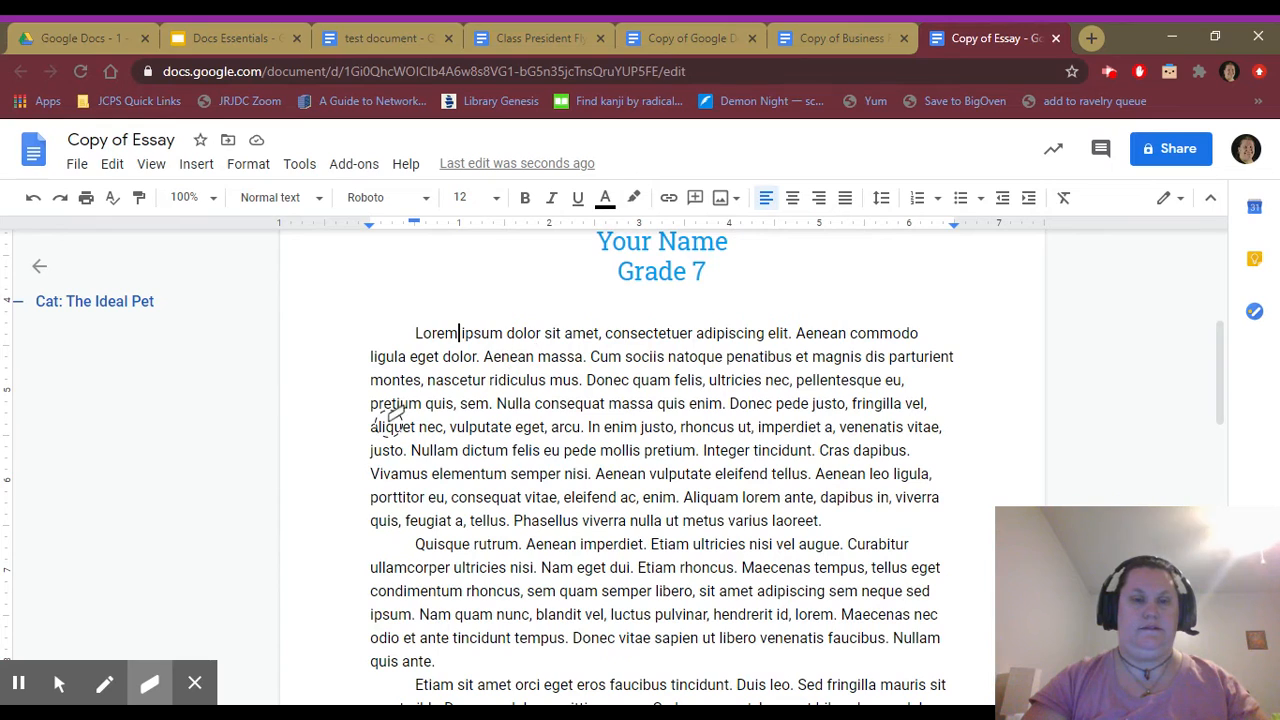
{"action": "left_click", "coordinate": [107, 685]}
{"action": "mouse_move", "coordinate": [457, 297]}
{"action": "left_mouse_down"}
{"action": "mouse_move", "coordinate": [500, 366]}
{"action": "mouse_move", "coordinate": [455, 303]}
{"action": "left_mouse_up"}
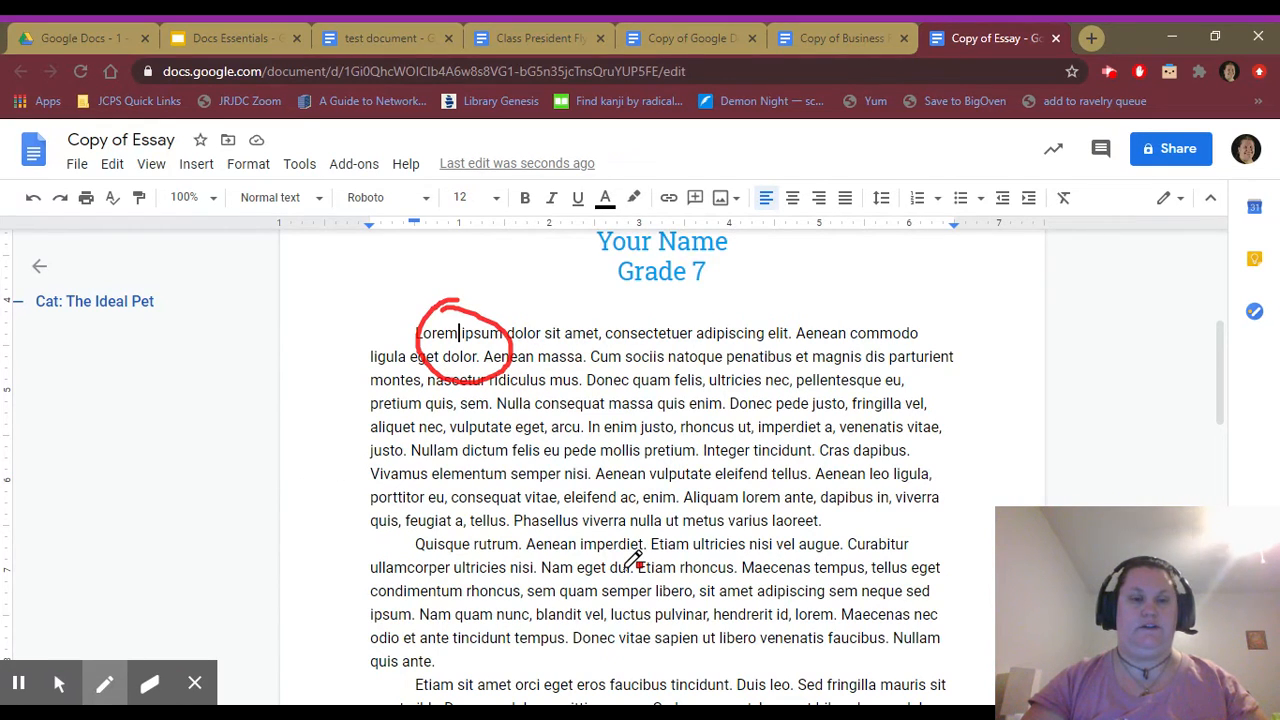
{"action": "left_click", "coordinate": [149, 683]}
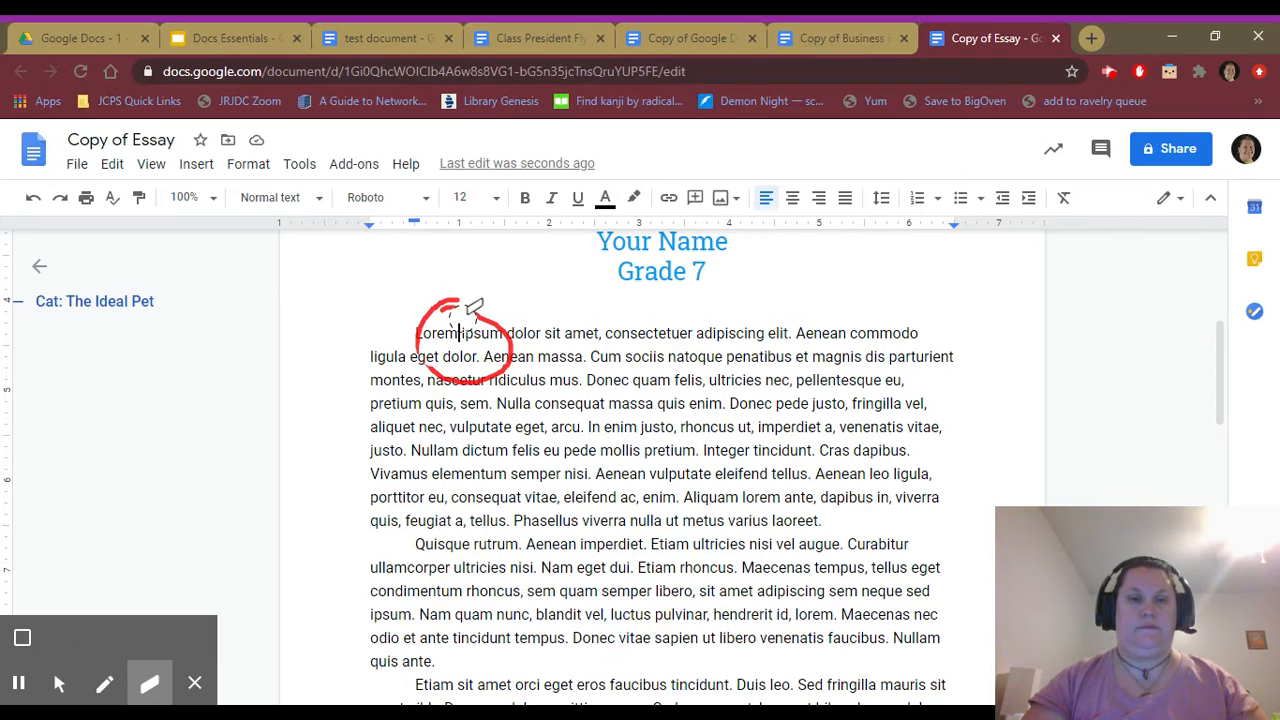
{"action": "mouse_move", "coordinate": [474, 308]}
{"action": "left_mouse_down"}
{"action": "mouse_move", "coordinate": [423, 326]}
{"action": "mouse_move", "coordinate": [505, 338]}
{"action": "left_mouse_up"}
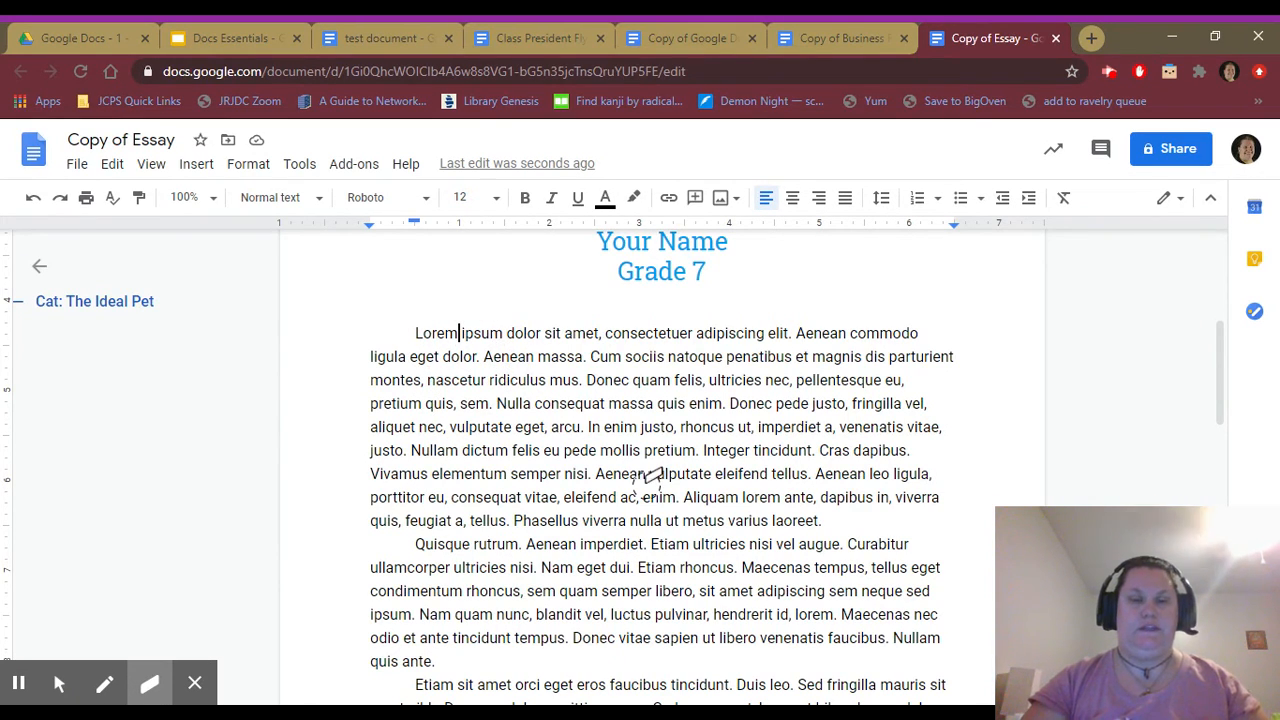
{"action": "left_click", "coordinate": [59, 683]}
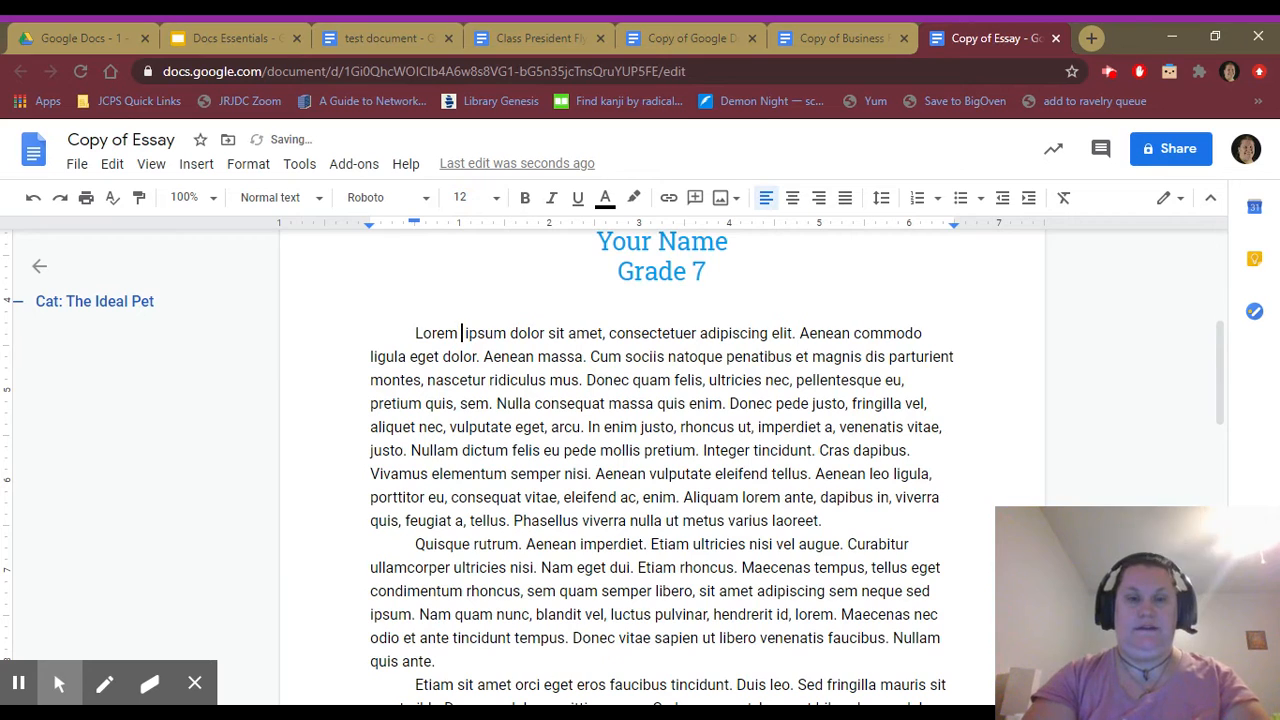
Step: Insert "words right where I have the cursor aka insertion point." after "Lorem" in the first body paragraph
{"action": "type", "text": "words right we"}
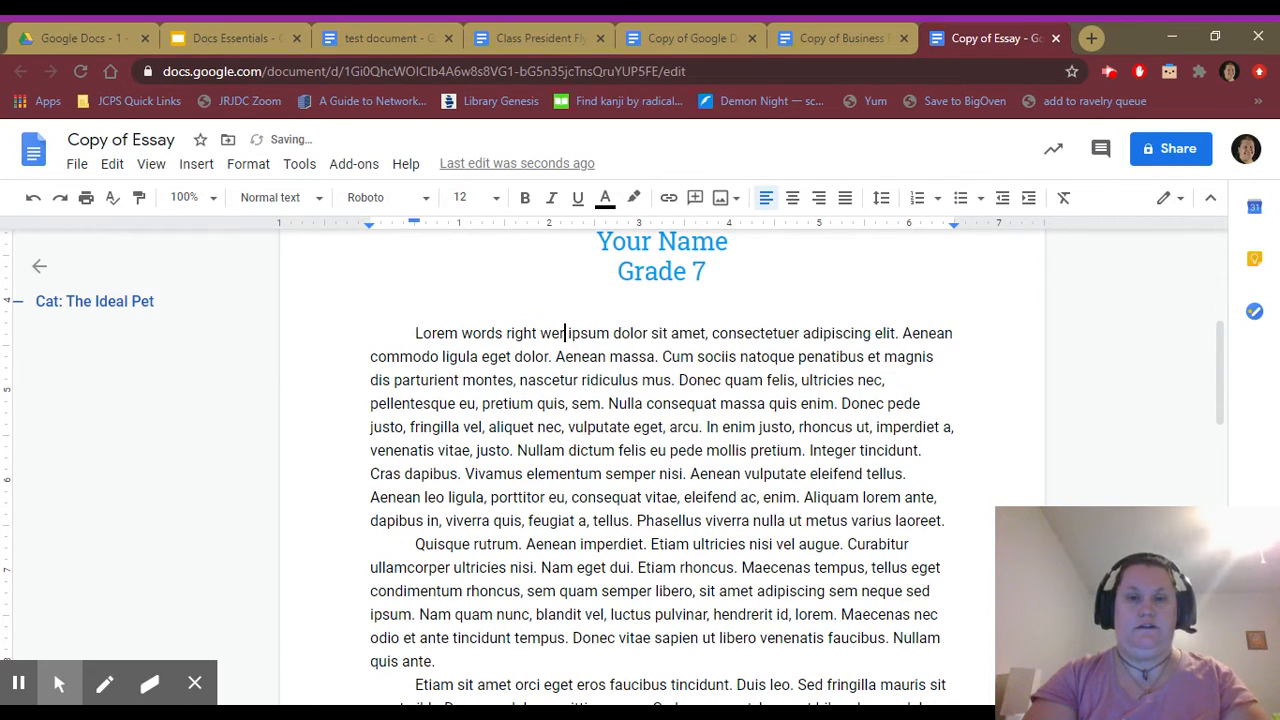
{"action": "key", "text": "BackSpace"}
{"action": "type", "text": "here "}
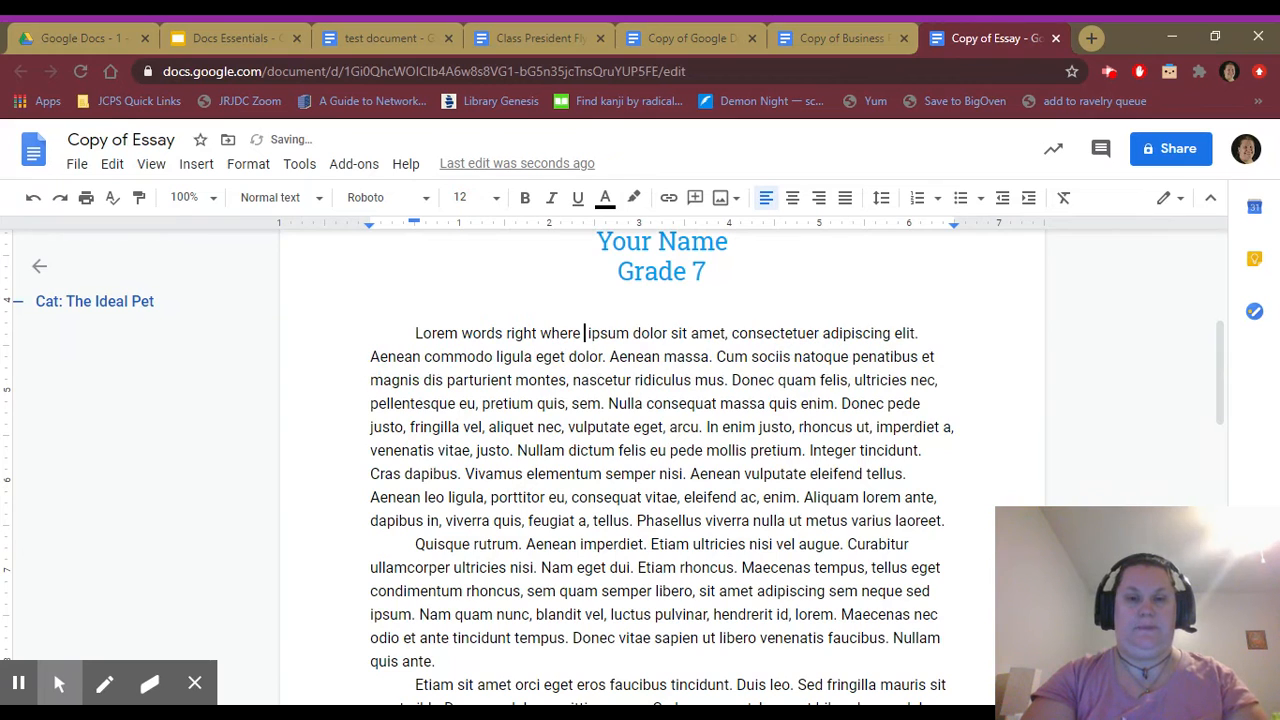
{"action": "type", "text": "I have th"}
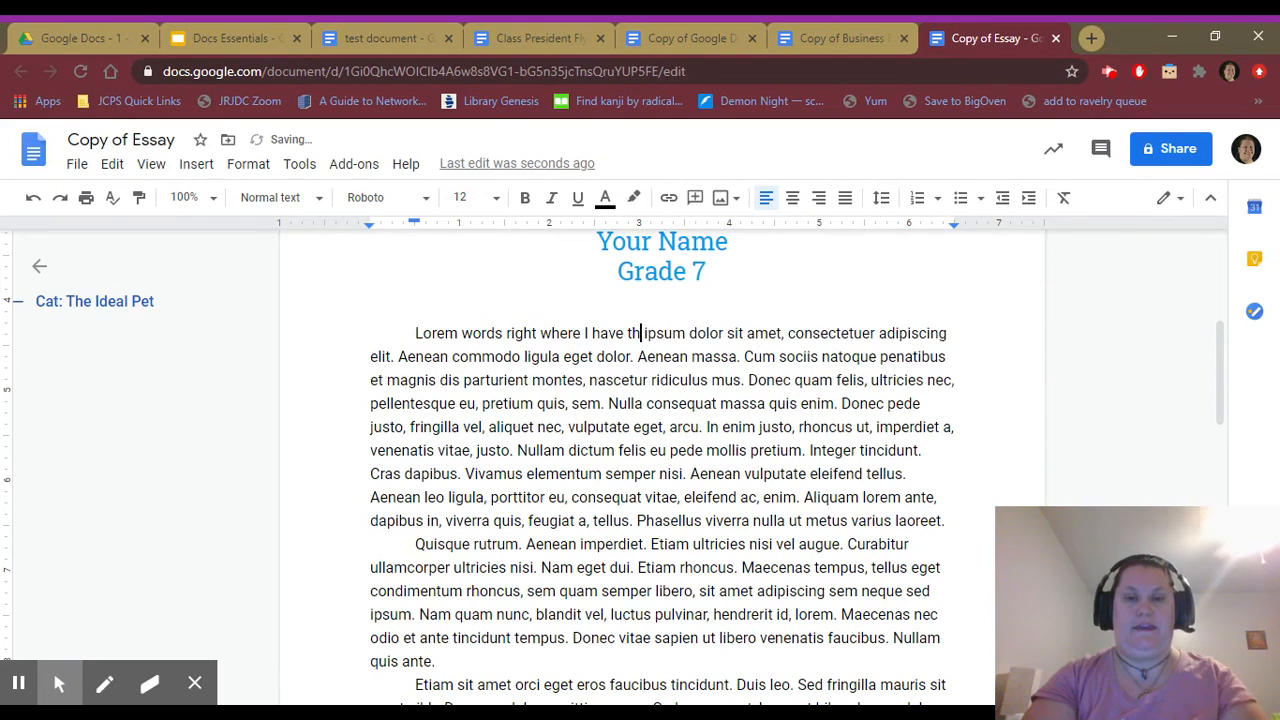
{"action": "type", "text": "e cursor"}
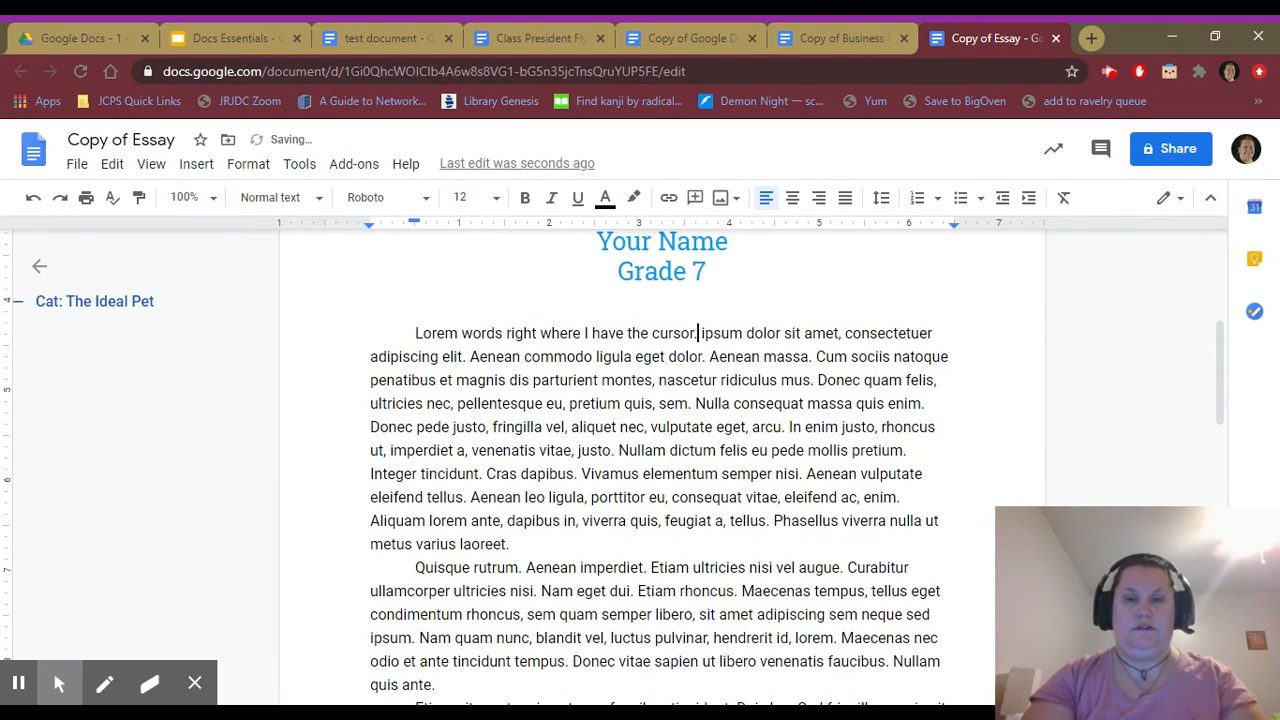
{"action": "type", "text": " aka insert"}
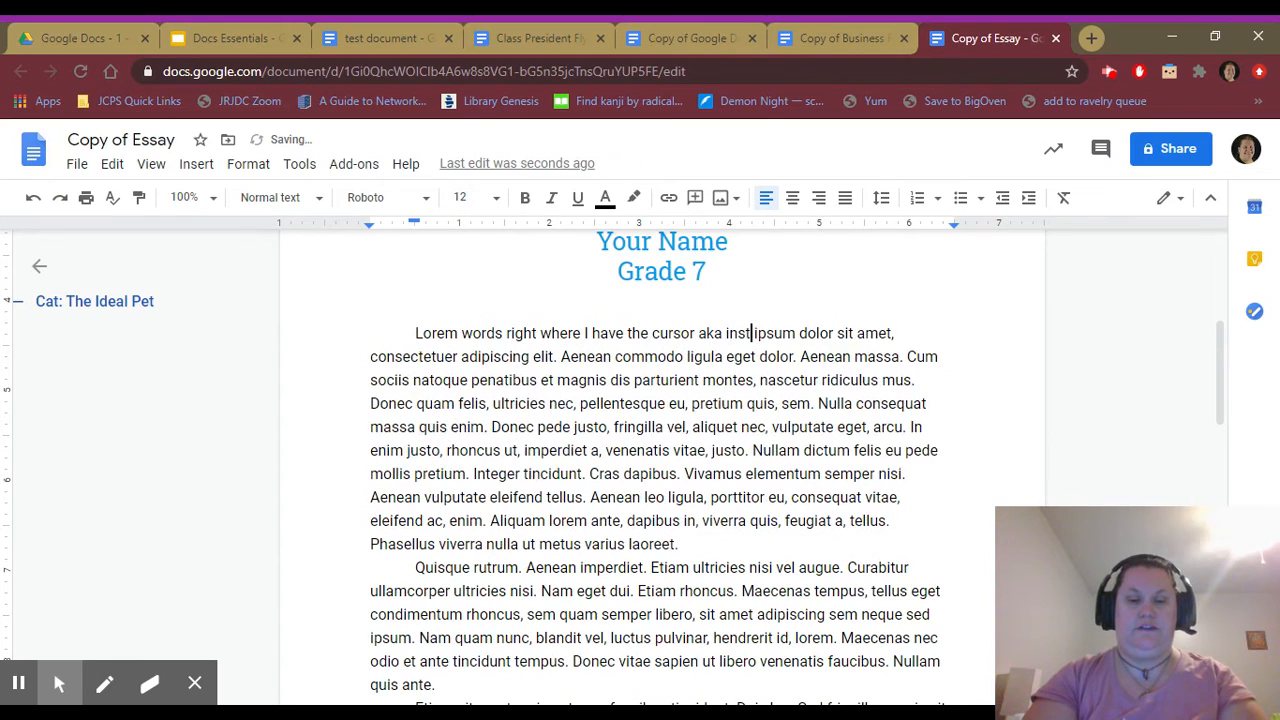
{"action": "type", "text": "ion point."}
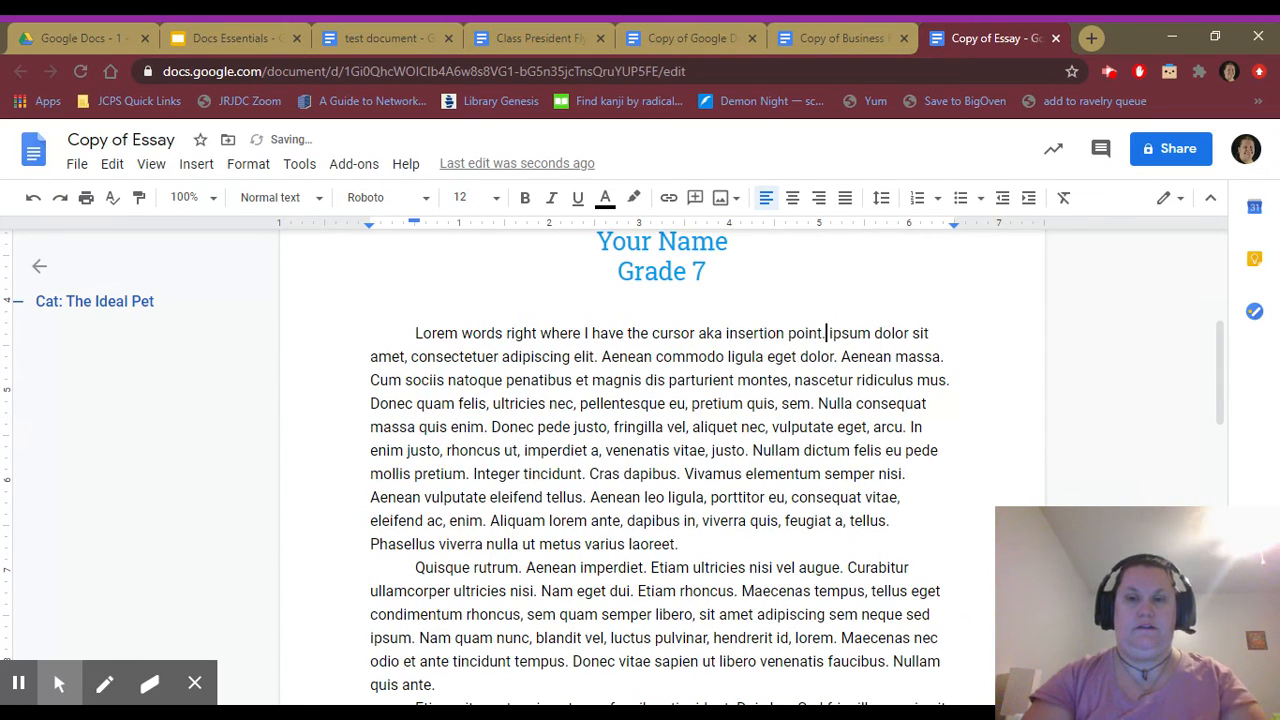
Step: Consult the "Deleting Text" slide in Docs Essentials and return to Copy of Essay
{"action": "left_click", "coordinate": [202, 32]}
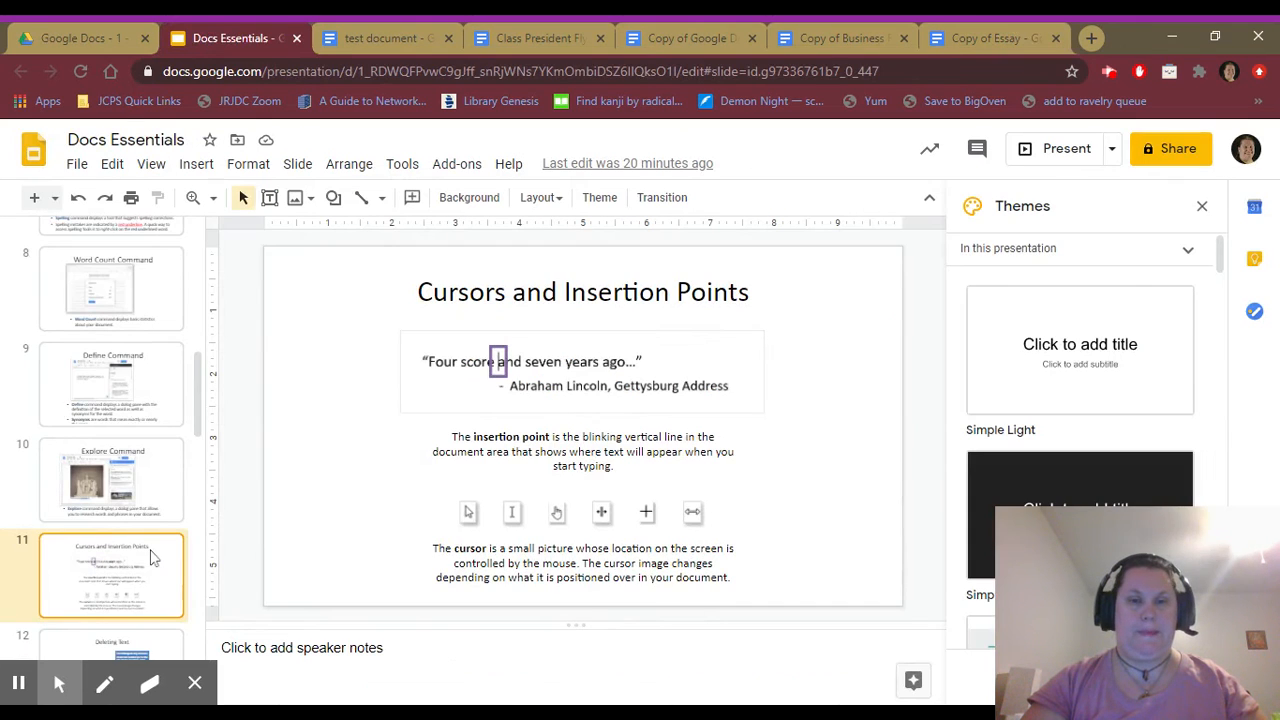
{"action": "left_click_drag", "start_coordinate": [197, 410], "coordinate": [197, 480]}
{"action": "left_click", "coordinate": [128, 470]}
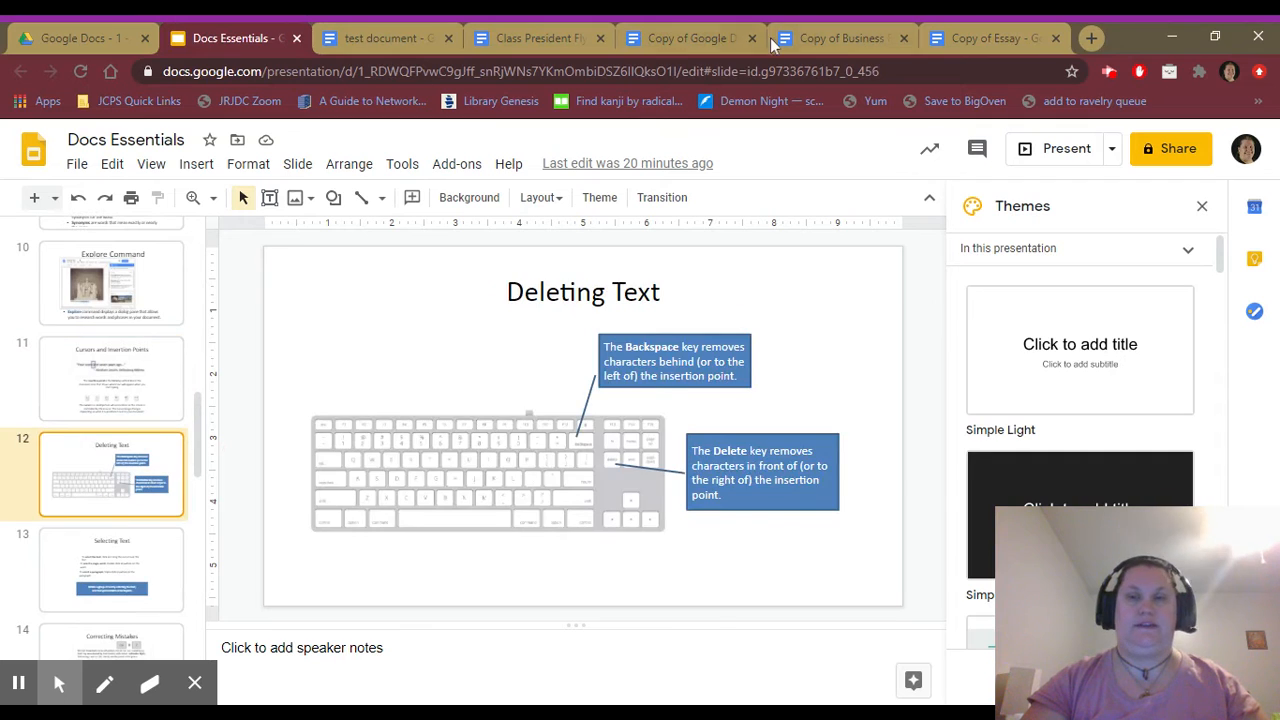
{"action": "left_click", "coordinate": [1022, 42]}
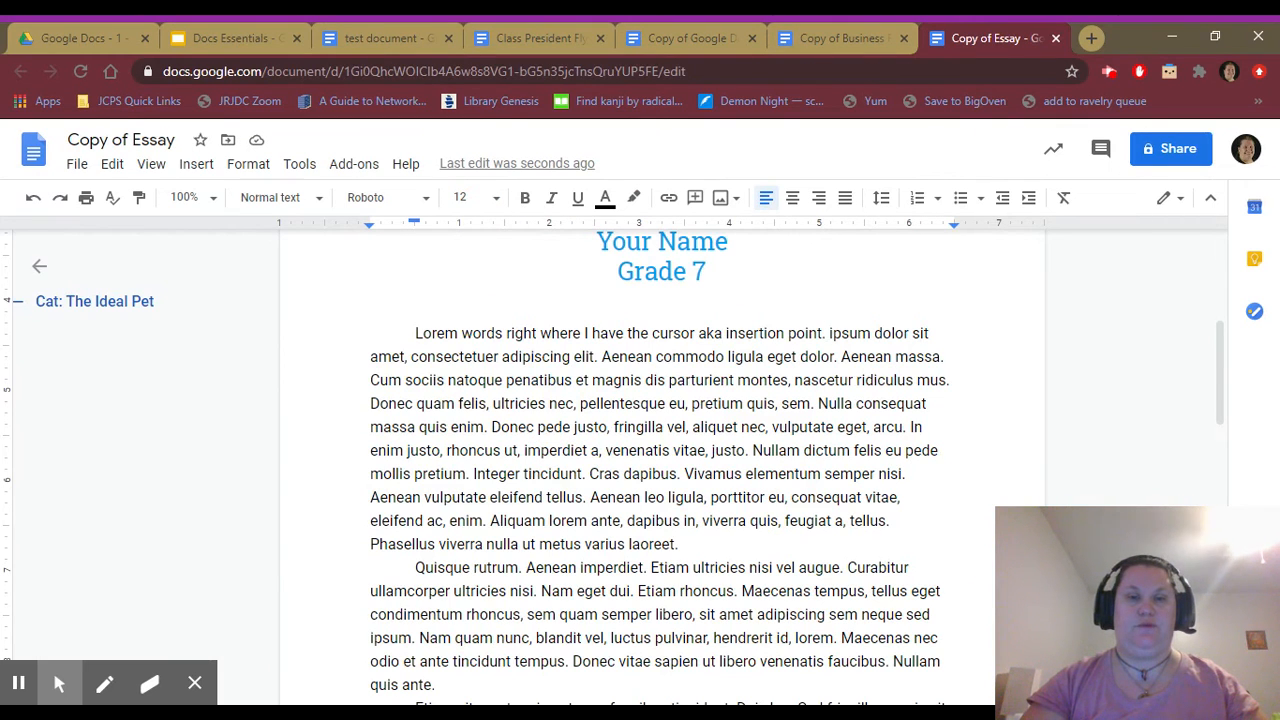
Step: Insert "the middle of the word" inside "consectetuer" after its first two letters
{"action": "left_click", "coordinate": [411, 356]}
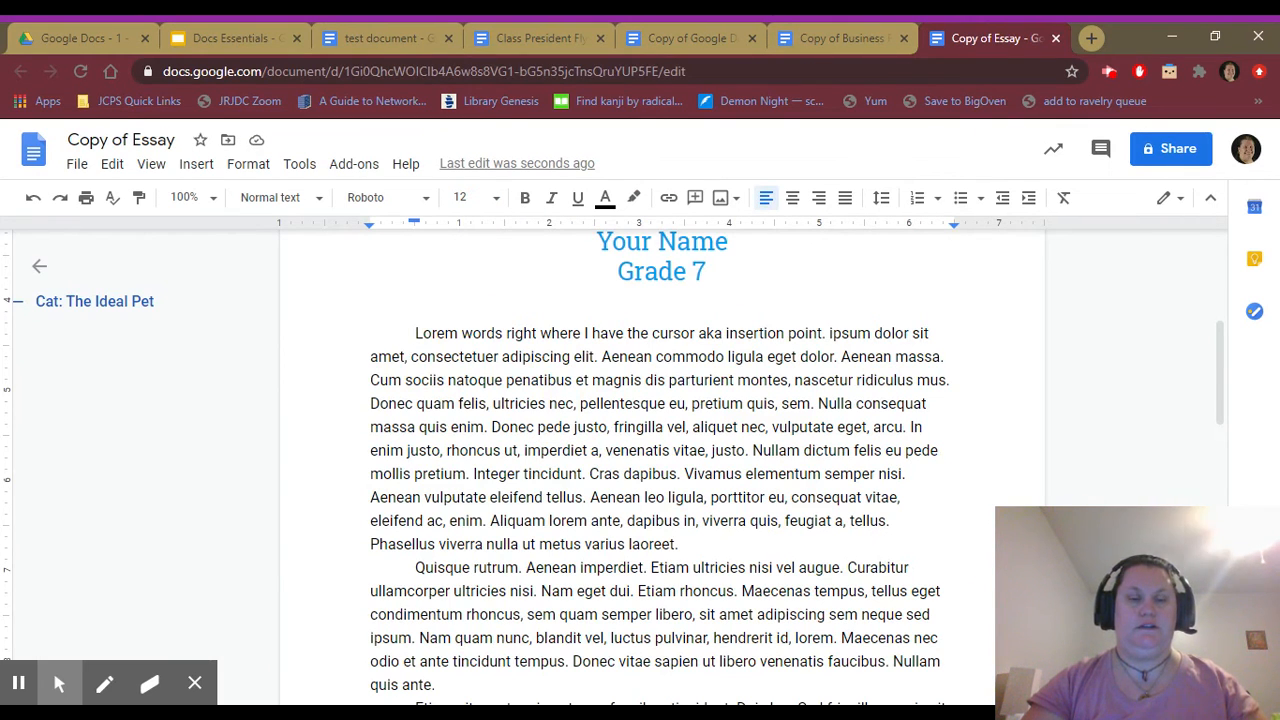
{"action": "key", "text": "Right"}
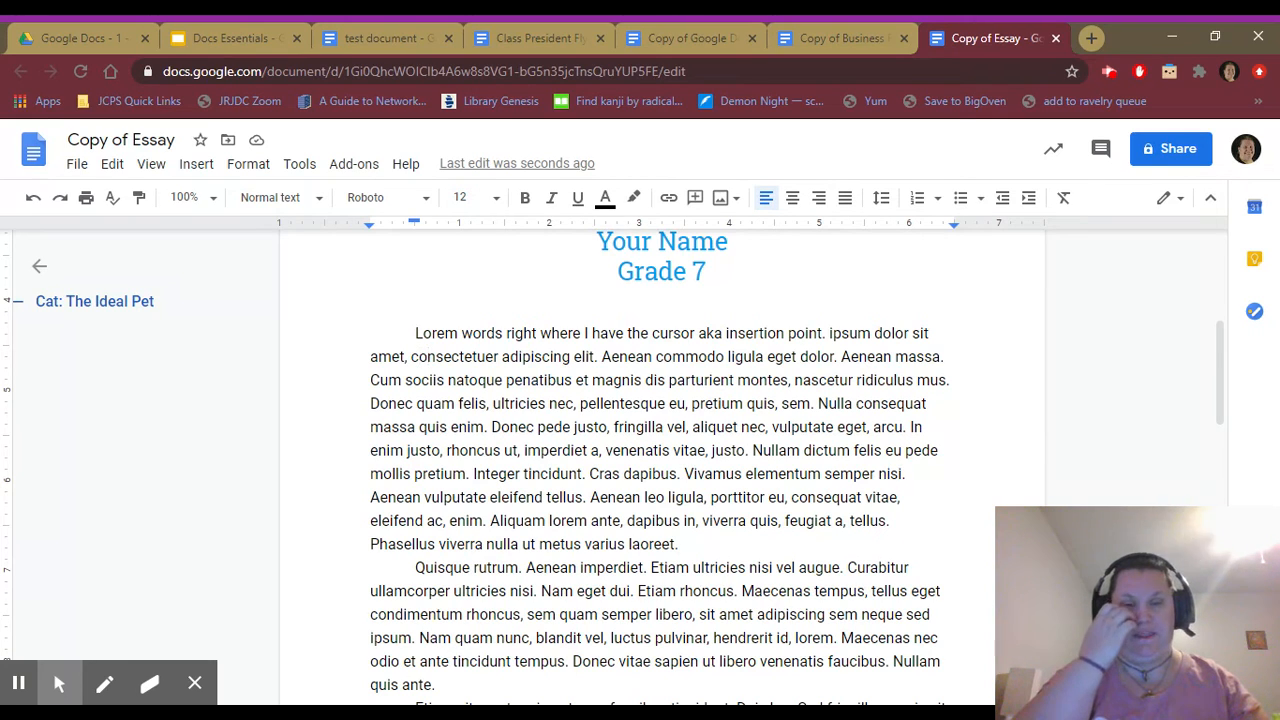
{"action": "key", "text": "Right"}
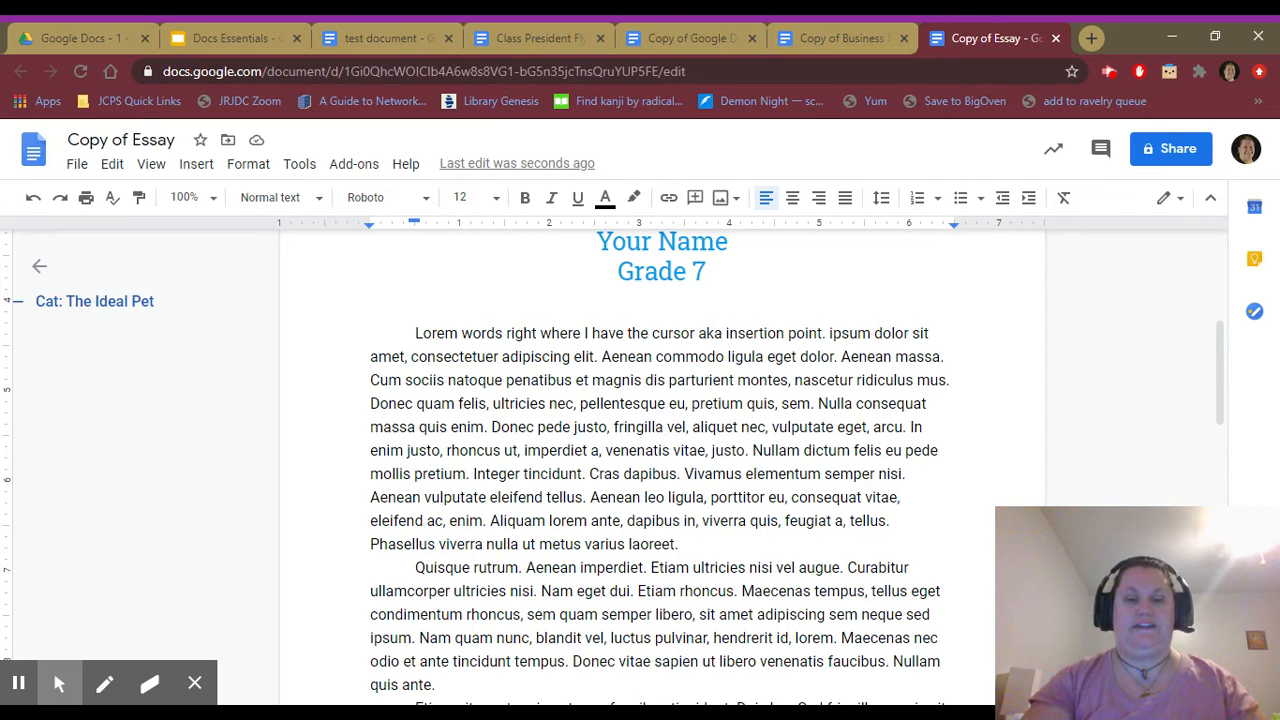
{"action": "type", "text": "the middd"}
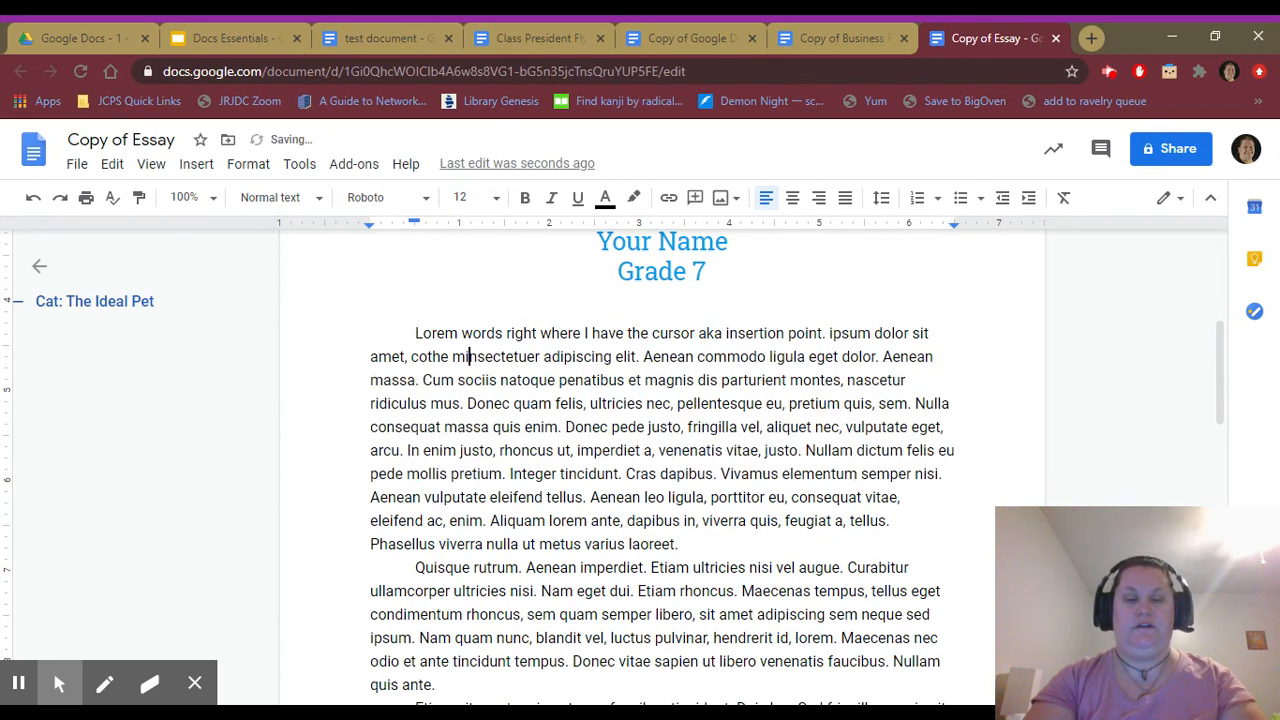
{"action": "key", "text": "BackSpace"}
{"action": "type", "text": "le of the wo"}
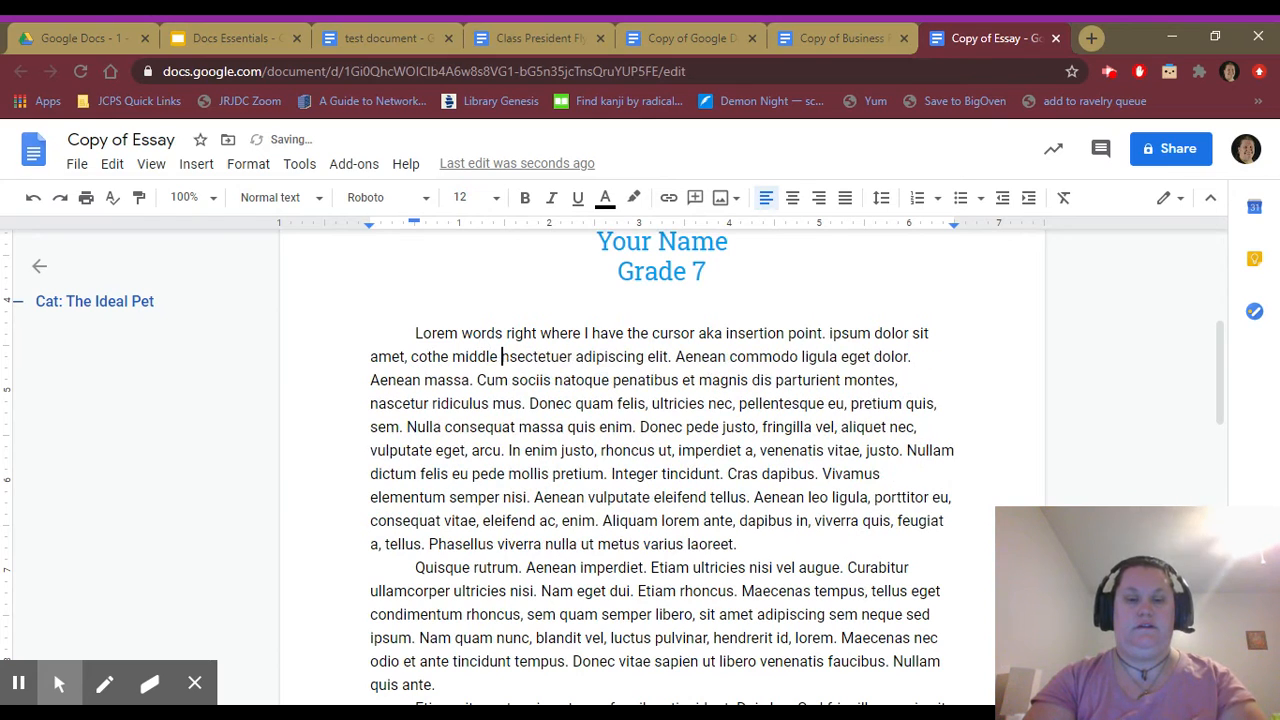
{"action": "type", "text": "rd"}
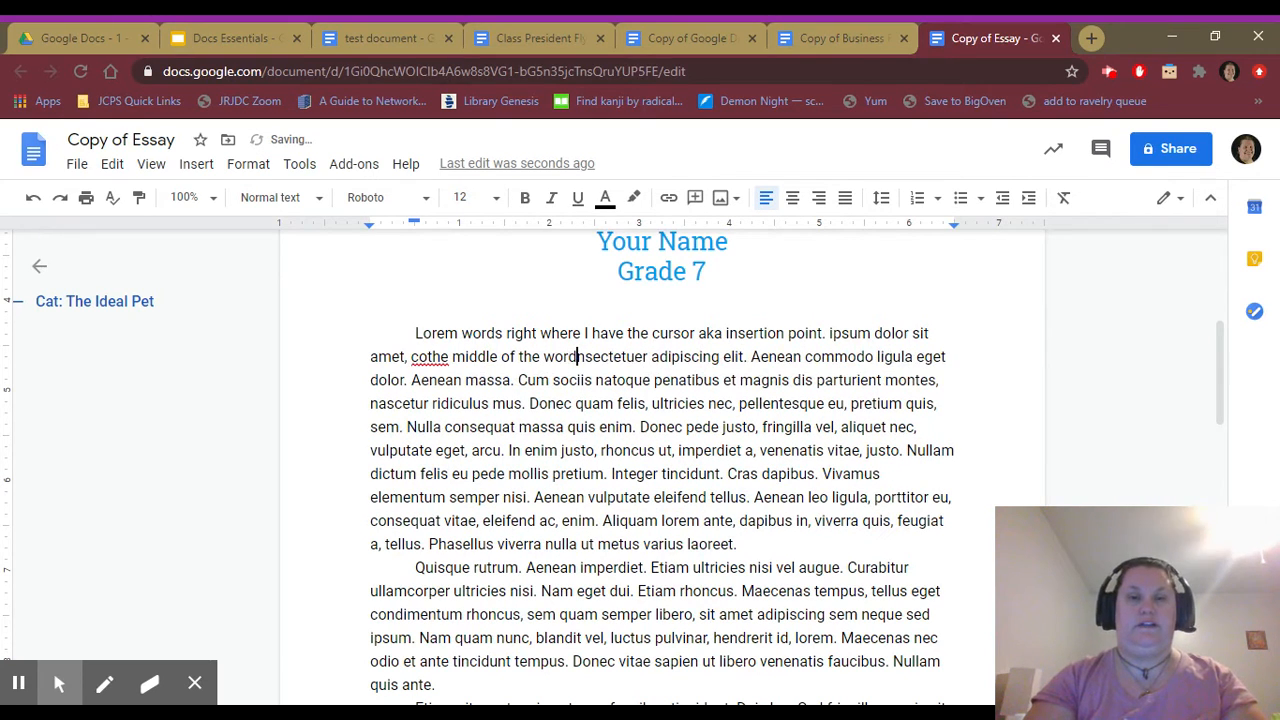
Step: Check the "Deleting Text" slide again and delete "the middle of the word" from inside "consectetuer" in Copy of Essay
{"action": "left_click", "coordinate": [242, 32]}
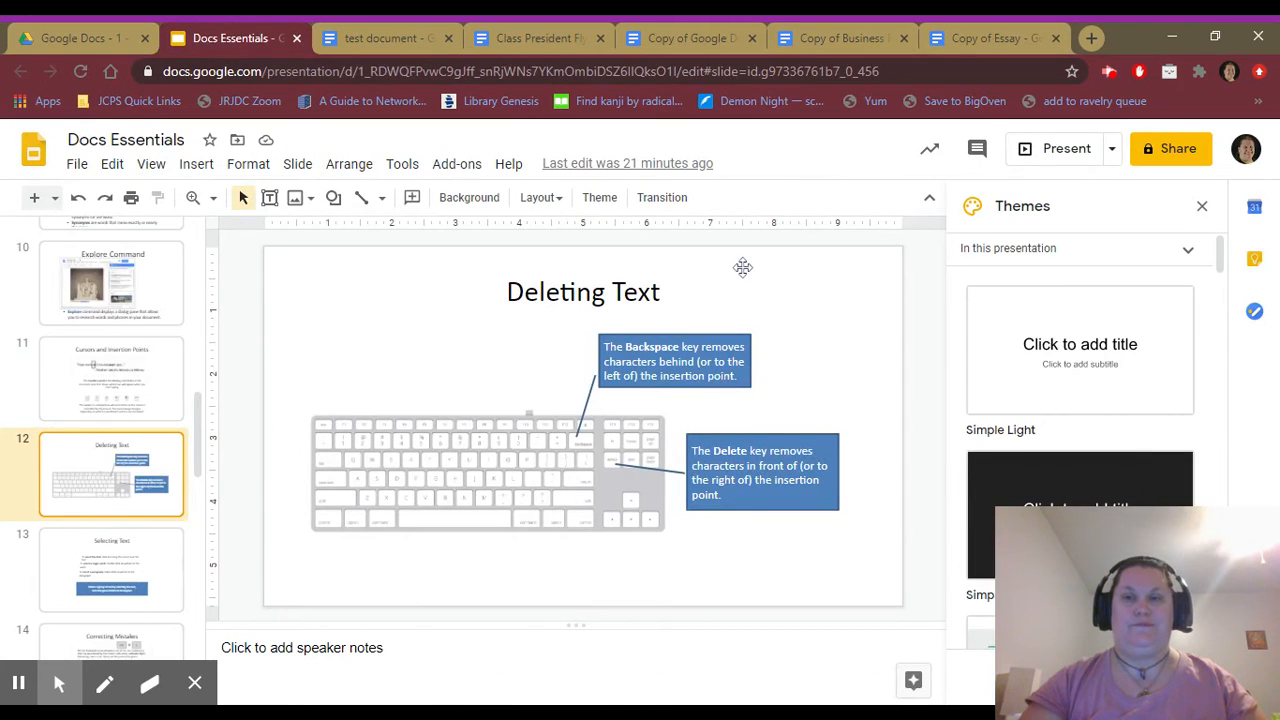
{"action": "left_click", "coordinate": [966, 36]}
{"action": "key", "text": "BackSpace"}
{"action": "key", "text": "BackSpace"}
{"action": "key", "text": "BackSpace"}
{"action": "key", "text": "BackSpace"}
{"action": "key", "text": "BackSpace"}
{"action": "key", "text": "BackSpace"}
{"action": "key", "text": "BackSpace"}
{"action": "key", "text": "BackSpace"}
{"action": "key", "text": "BackSpace"}
{"action": "key", "text": "BackSpace"}
{"action": "key", "text": "BackSpace"}
{"action": "key", "text": "BackSpace"}
{"action": "key", "text": "BackSpace"}
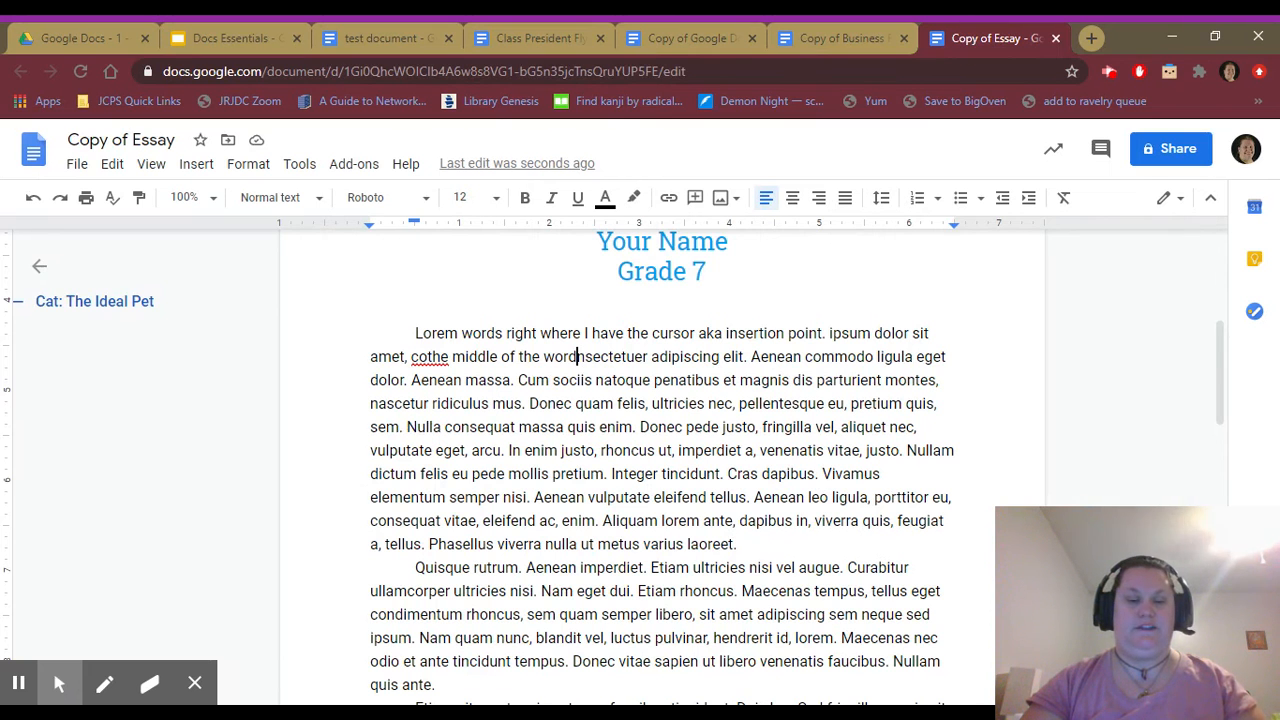
{"action": "key", "text": "BackSpace"}
{"action": "key", "text": "BackSpace"}
{"action": "key", "text": "BackSpace"}
{"action": "key", "text": "BackSpace"}
{"action": "key", "text": "BackSpace"}
{"action": "key", "text": "BackSpace"}
{"action": "key", "text": "BackSpace"}
{"action": "key", "text": "BackSpace"}
{"action": "key", "text": "BackSpace"}
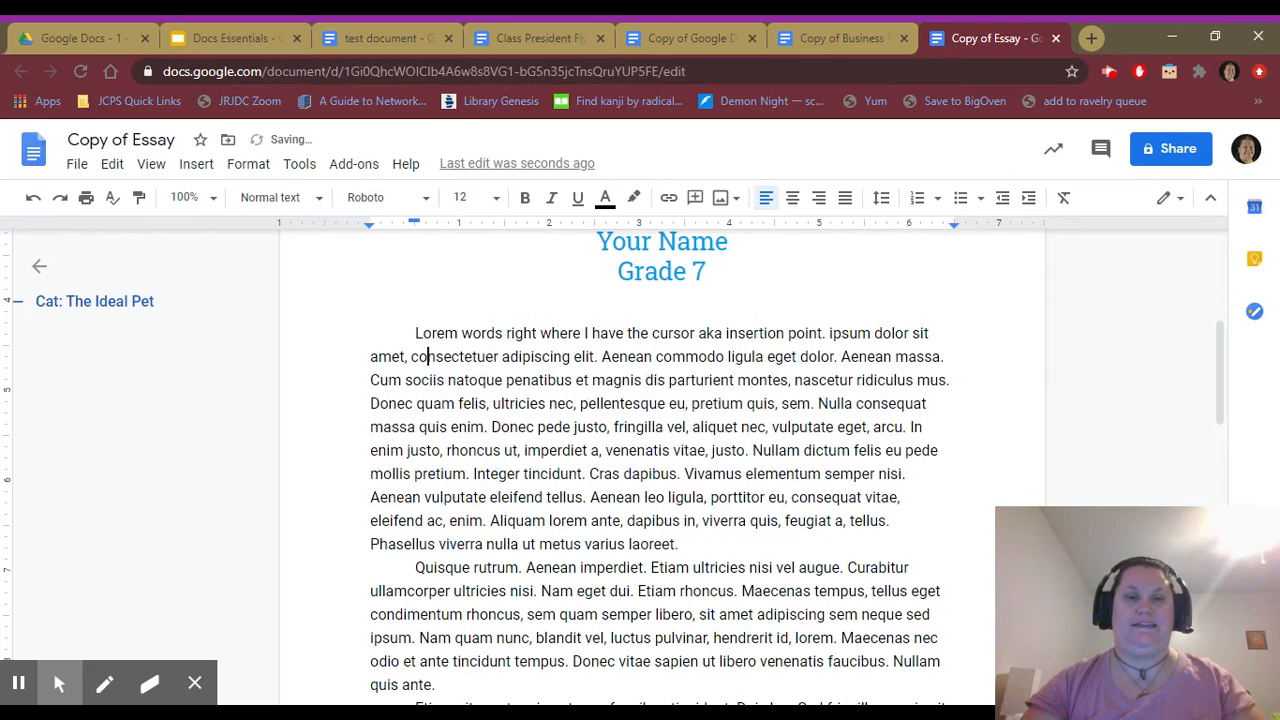
Step: Undo the text inserted after "Lorem" in the first body paragraph and erase its leftover characters
{"action": "key", "text": "ctrl+z"}
{"action": "key", "text": "ctrl+z"}
{"action": "key", "text": "ctrl+z"}
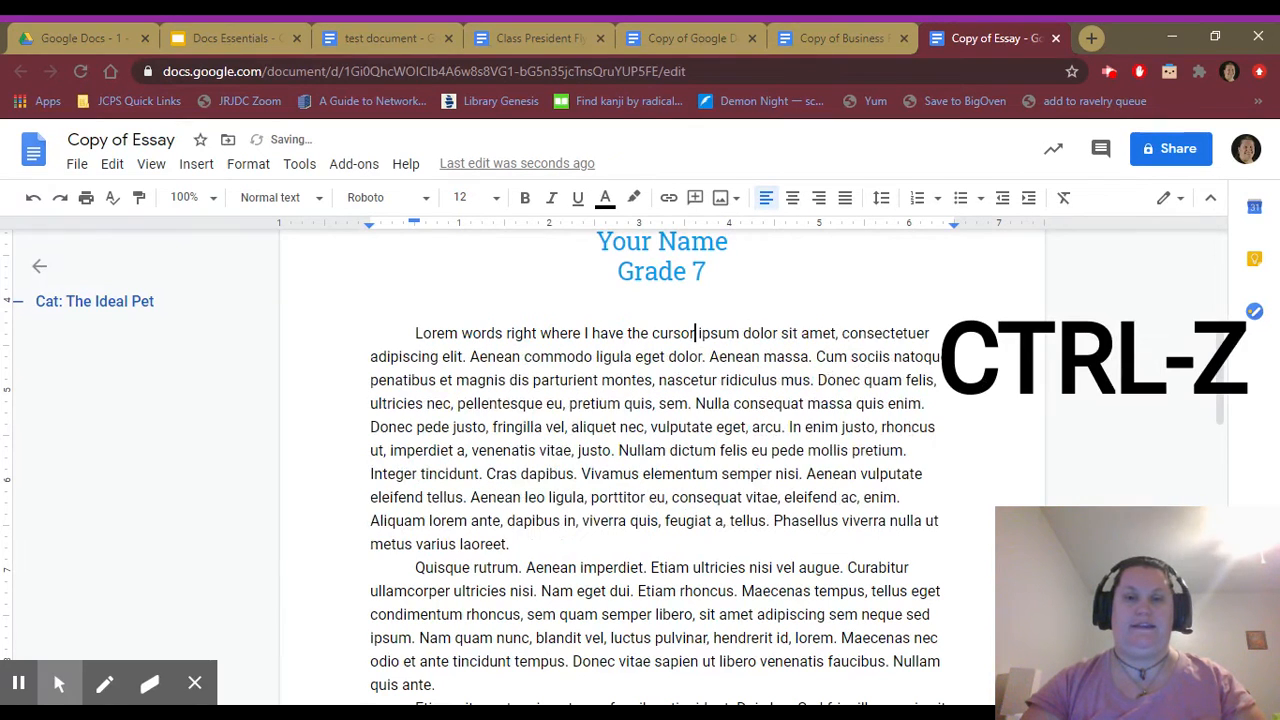
{"action": "key", "text": "ctrl+z"}
{"action": "key", "text": "ctrl+z"}
{"action": "key", "text": "ctrl+z"}
{"action": "key", "text": "ctrl+z"}
{"action": "key", "text": "ctrl+z"}
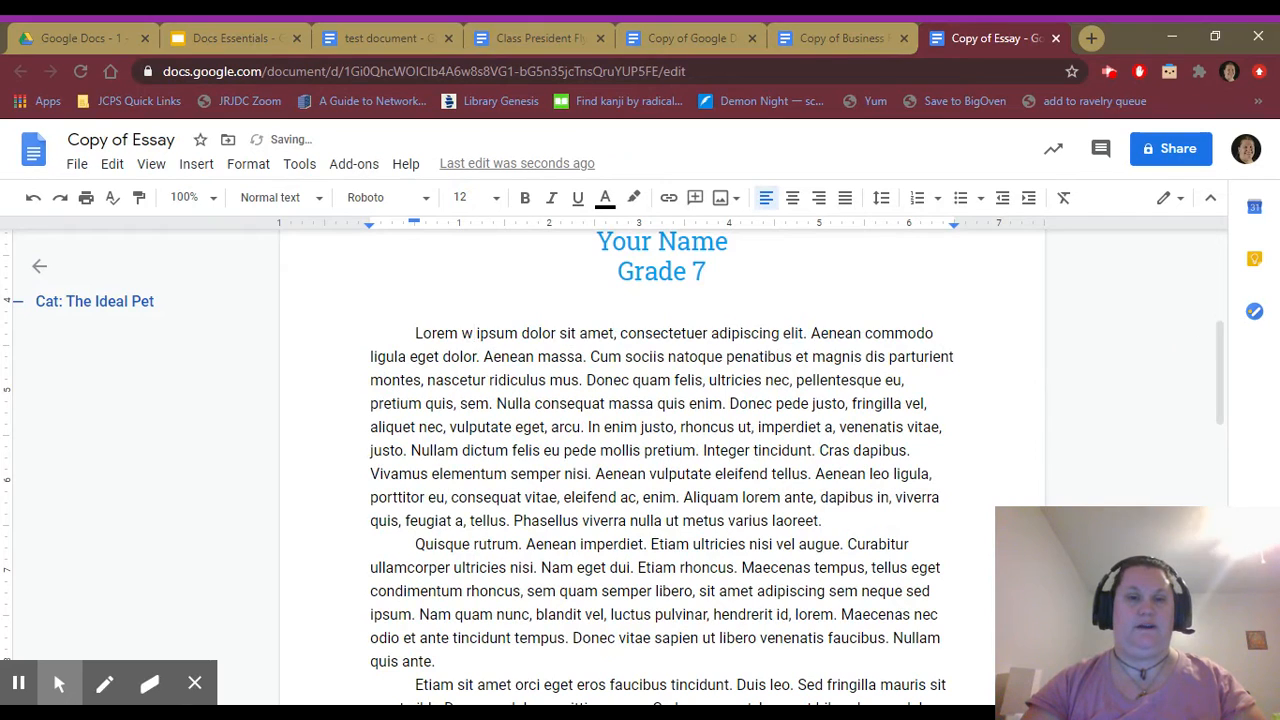
{"action": "key", "text": "BackSpace"}
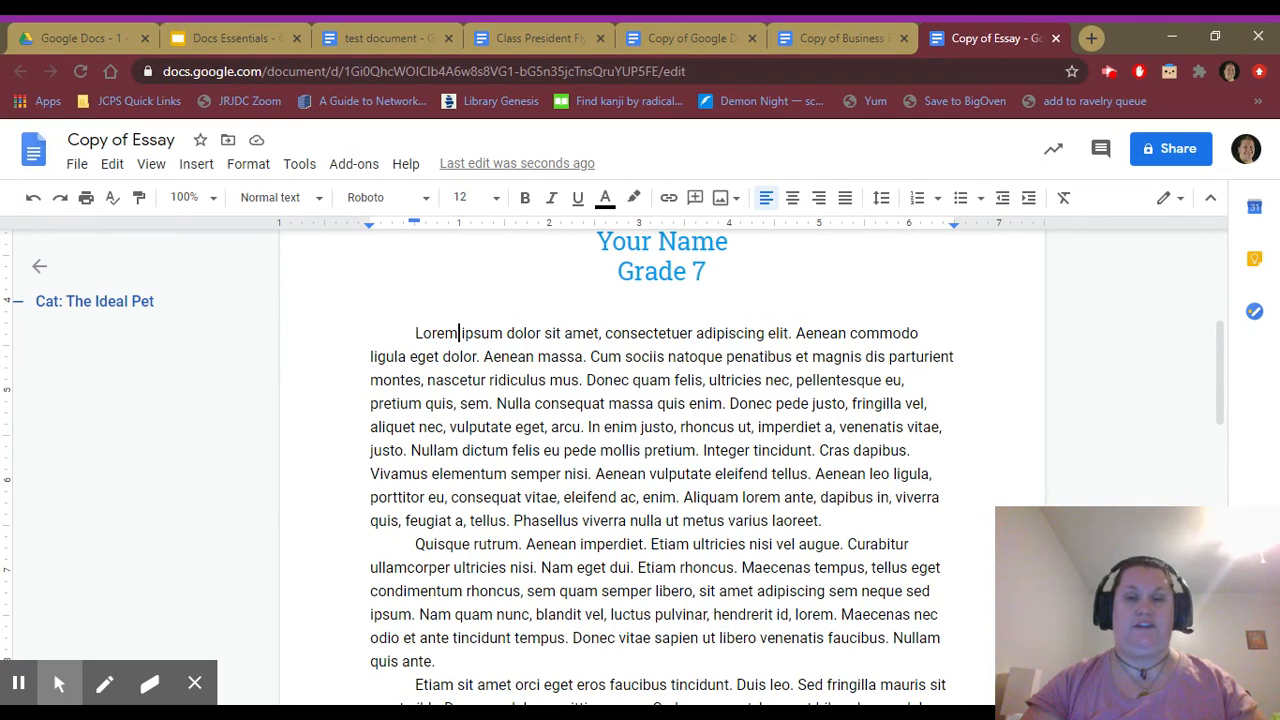
Step: Delete the word "quam" between "Donec" and "felis" in the first body paragraph
{"action": "double_click", "coordinate": [652, 380]}
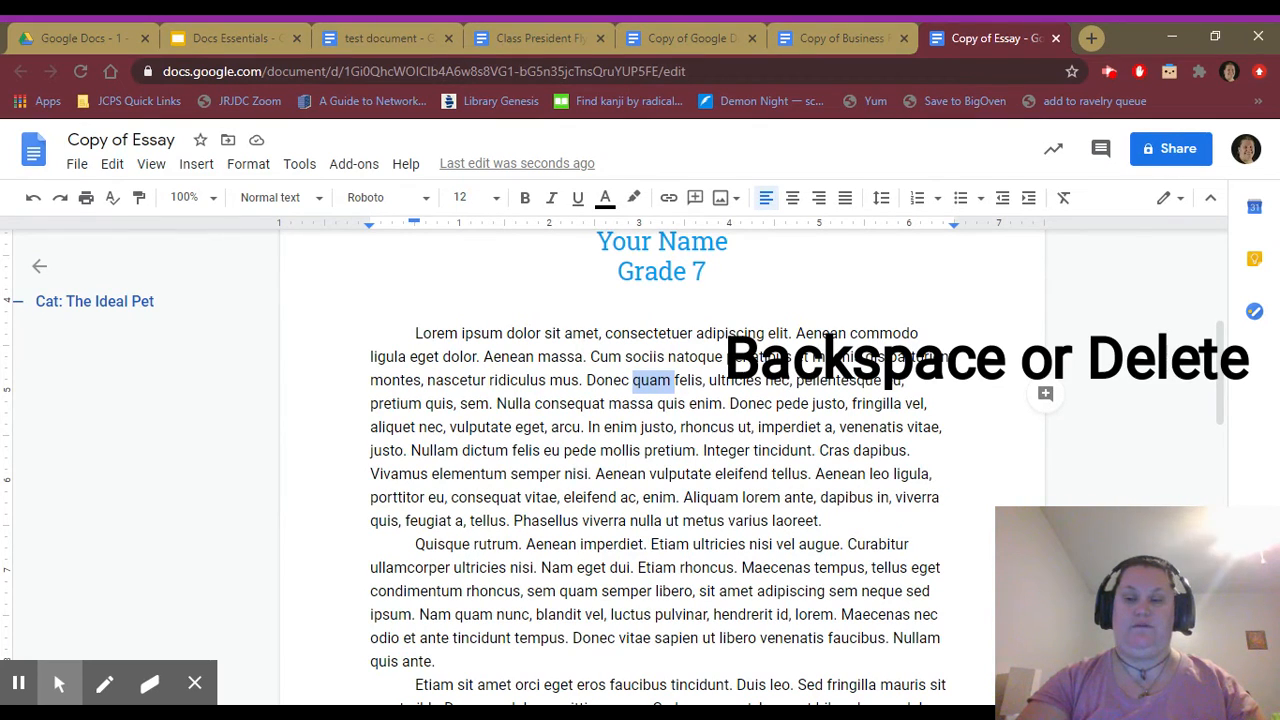
{"action": "key", "text": "BackSpace"}
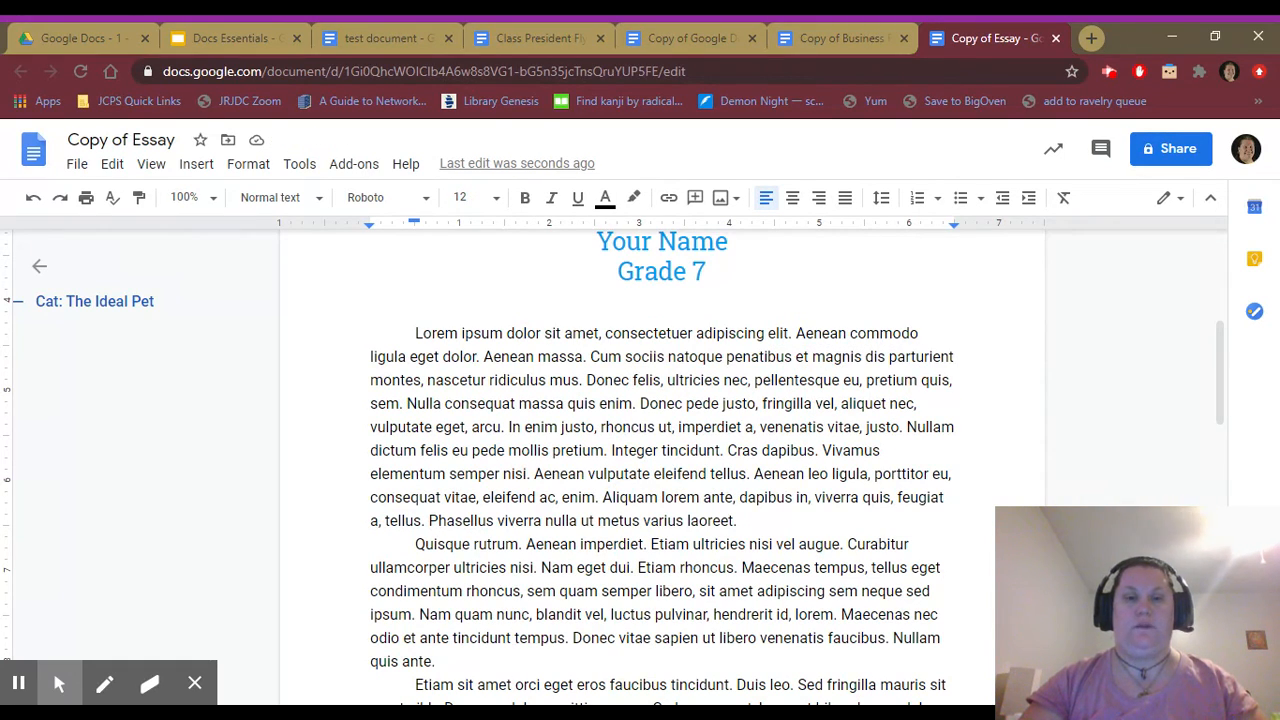
Step: Delete the two sentences from "Donec pede justo" through "venenatis vitae, justo." in the first body paragraph
{"action": "left_click", "coordinate": [416, 332]}
{"action": "left_click_drag", "start_coordinate": [416, 330], "coordinate": [735, 497]}
{"action": "left_click", "coordinate": [621, 404]}
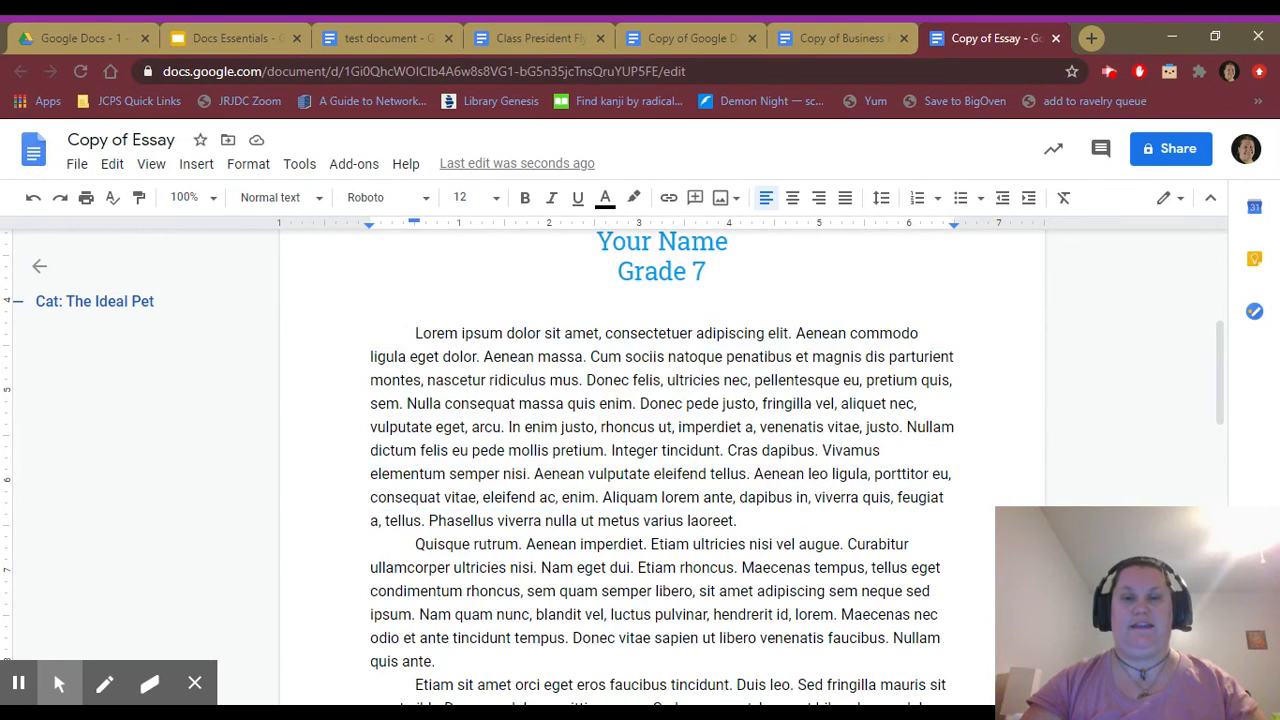
{"action": "left_click_drag", "start_coordinate": [640, 404], "coordinate": [906, 427]}
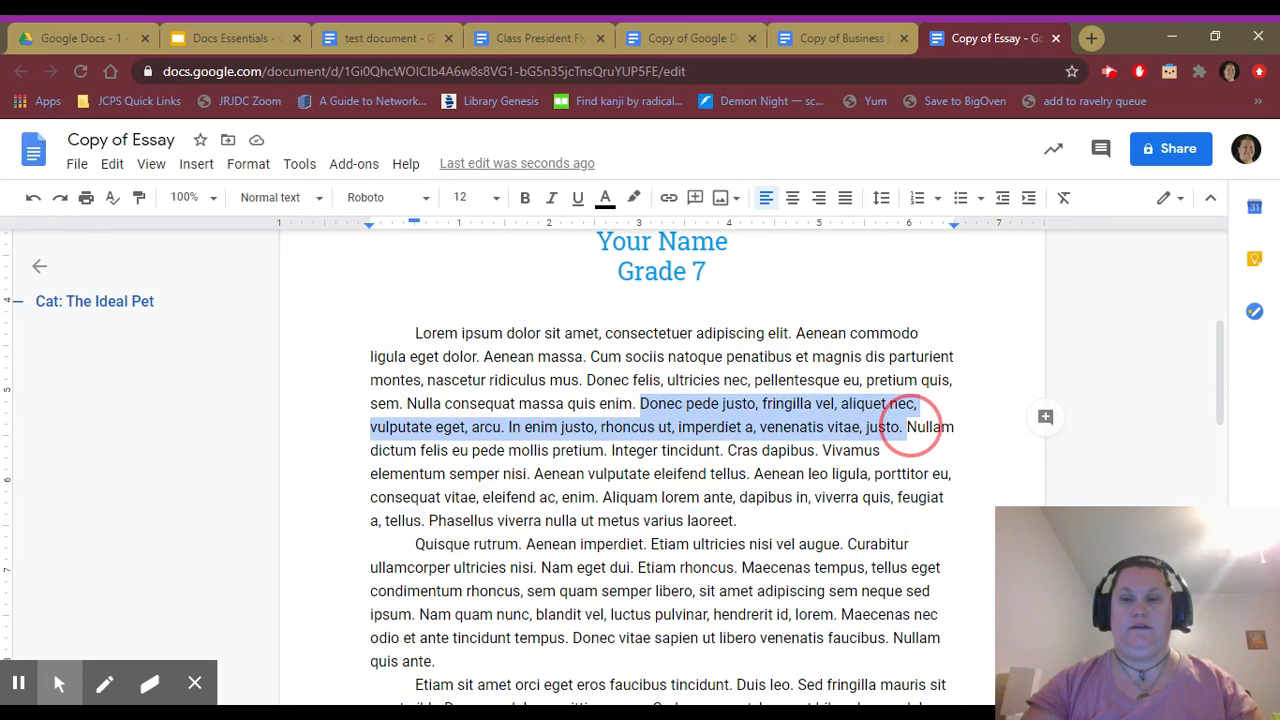
{"action": "right_click", "coordinate": [738, 401]}
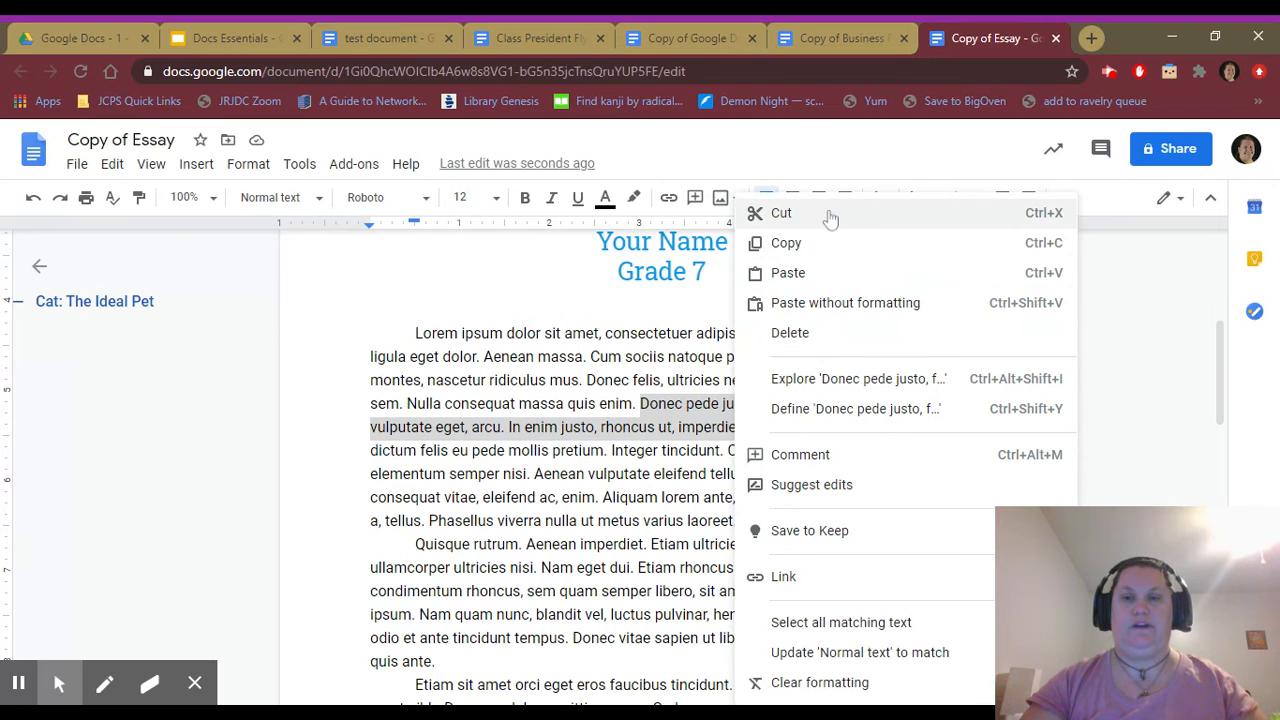
{"action": "left_click", "coordinate": [840, 342]}
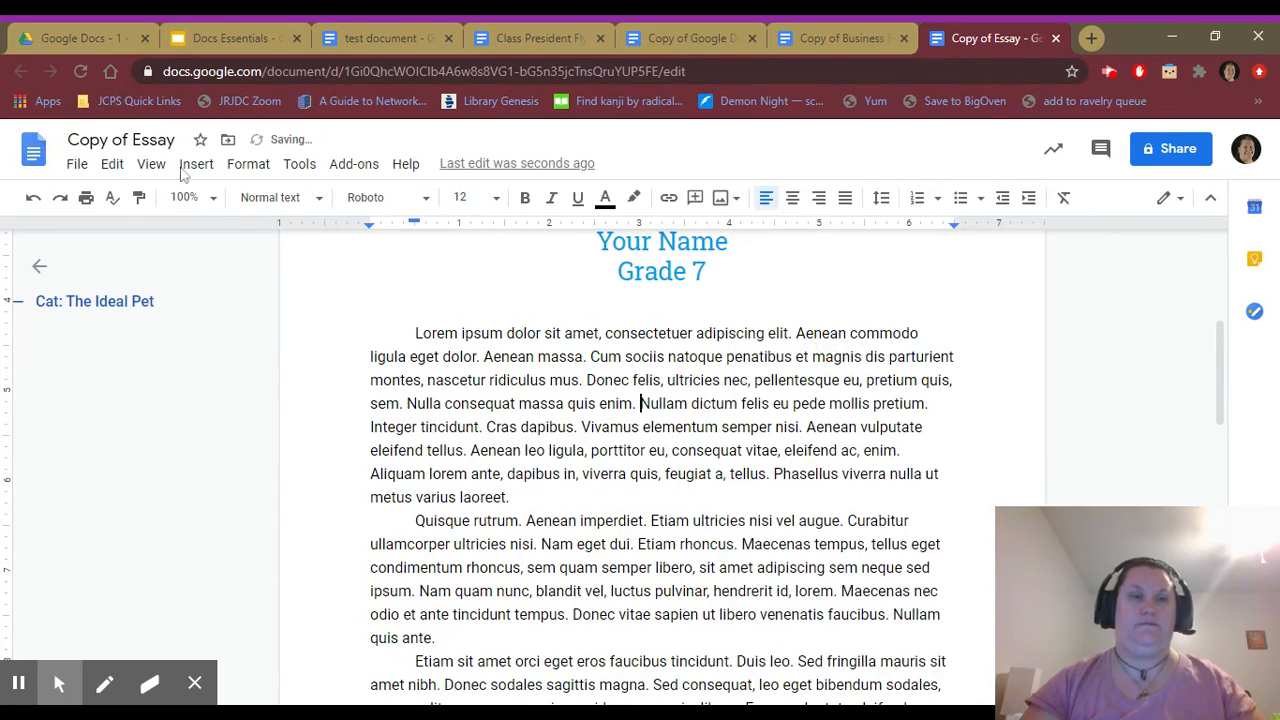
Step: Review the "Selecting Text" slide in the Docs Essentials presentation
{"action": "left_click", "coordinate": [84, 37]}
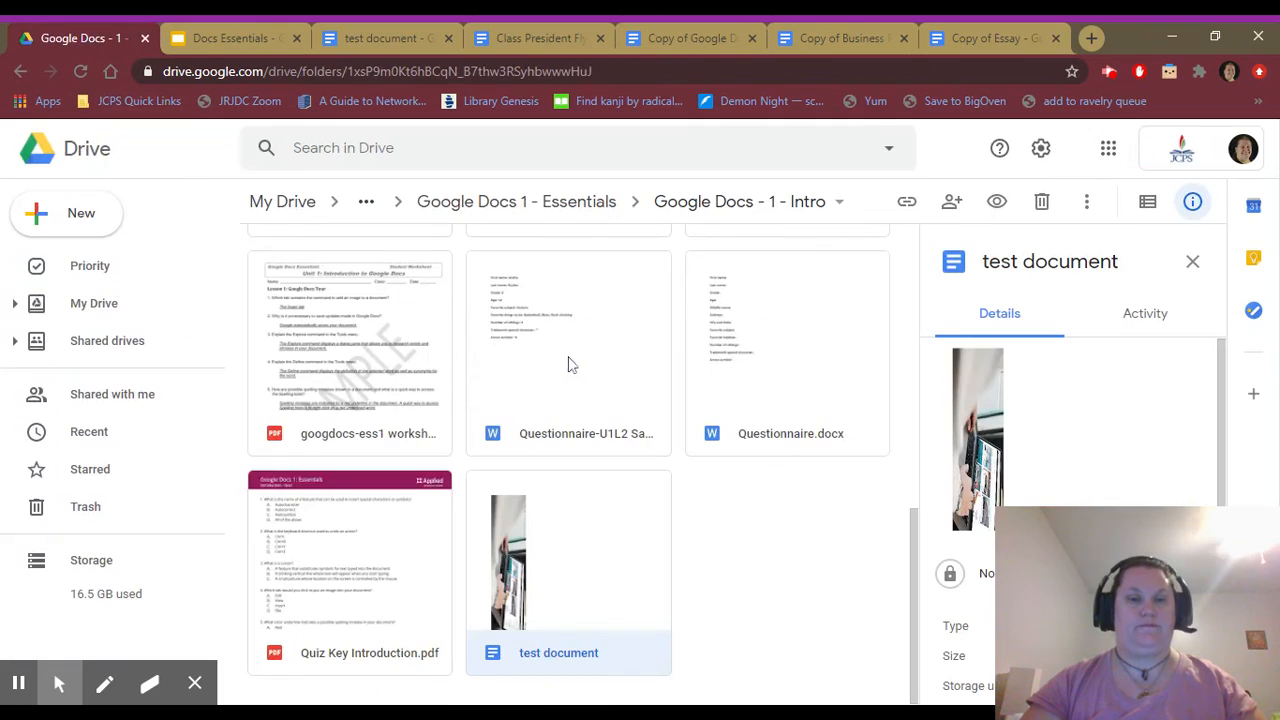
{"action": "left_click", "coordinate": [221, 37]}
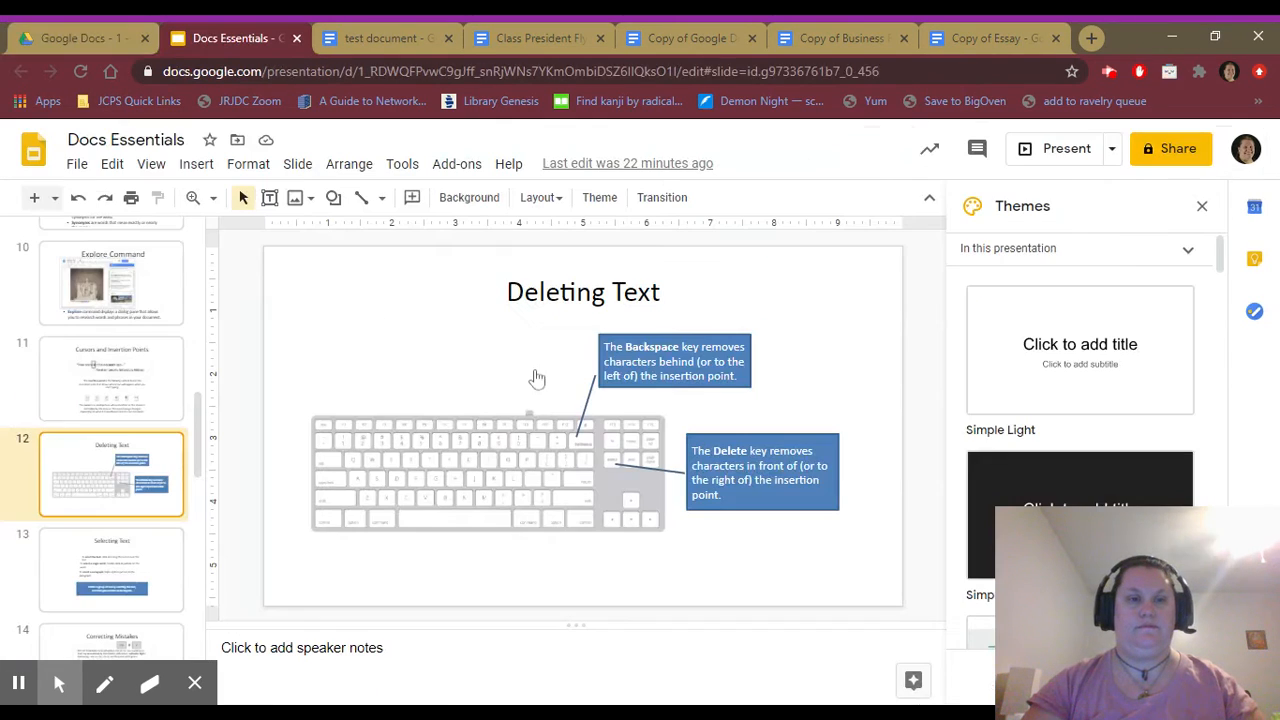
{"action": "left_click", "coordinate": [117, 563]}
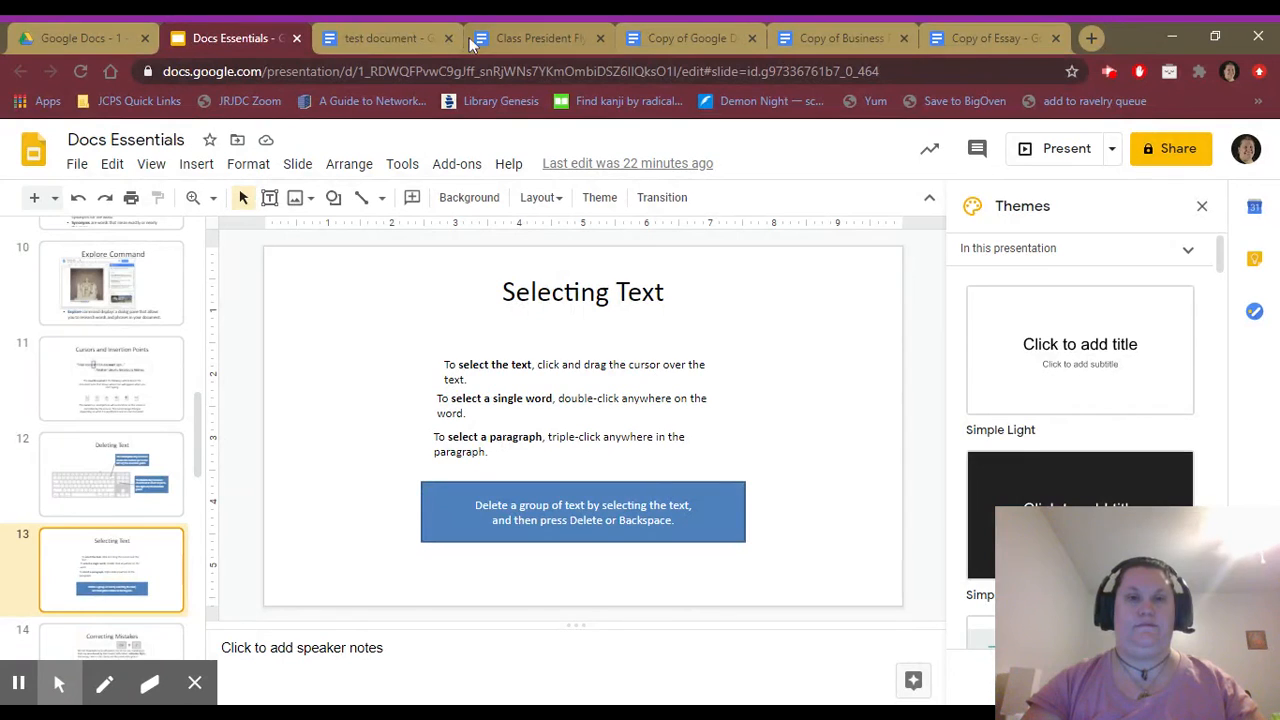
{"action": "left_click", "coordinate": [362, 38]}
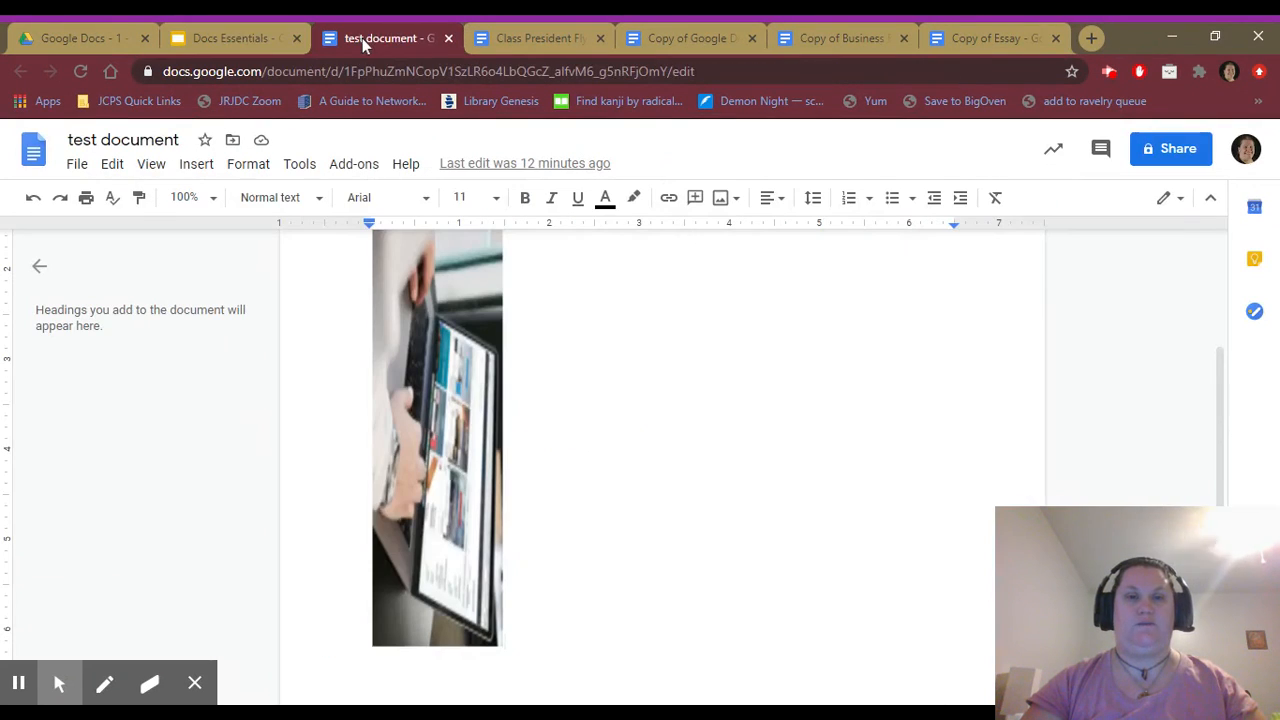
Step: Return to Copy of Essay and erase the sentence "Nulla consequat massa quis enim." from the first body paragraph, character by character
{"action": "left_click", "coordinate": [1005, 32]}
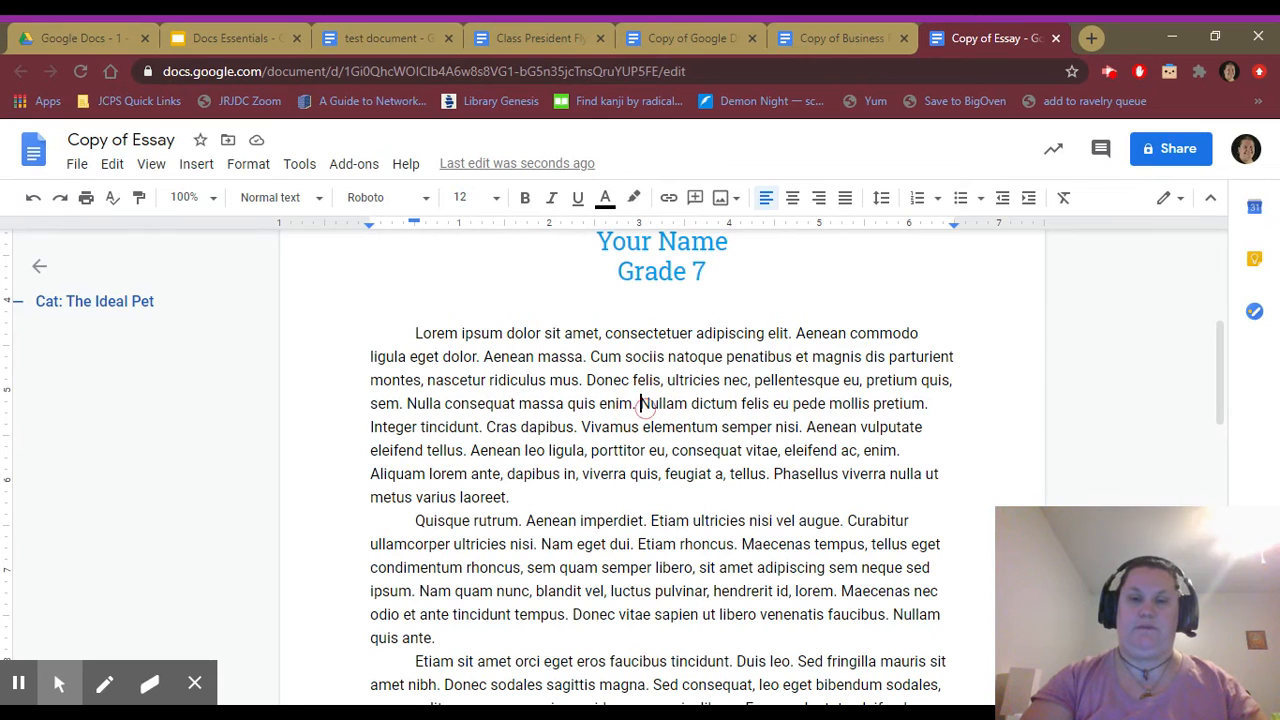
{"action": "key", "text": "BackSpace"}
{"action": "key", "text": "BackSpace"}
{"action": "key", "text": "BackSpace"}
{"action": "key", "text": "BackSpace"}
{"action": "key", "text": "BackSpace"}
{"action": "key", "text": "BackSpace"}
{"action": "key", "text": "BackSpace"}
{"action": "key", "text": "BackSpace"}
{"action": "key", "text": "BackSpace"}
{"action": "key", "text": "BackSpace"}
{"action": "key", "text": "BackSpace"}
{"action": "key", "text": "BackSpace"}
{"action": "key", "text": "BackSpace"}
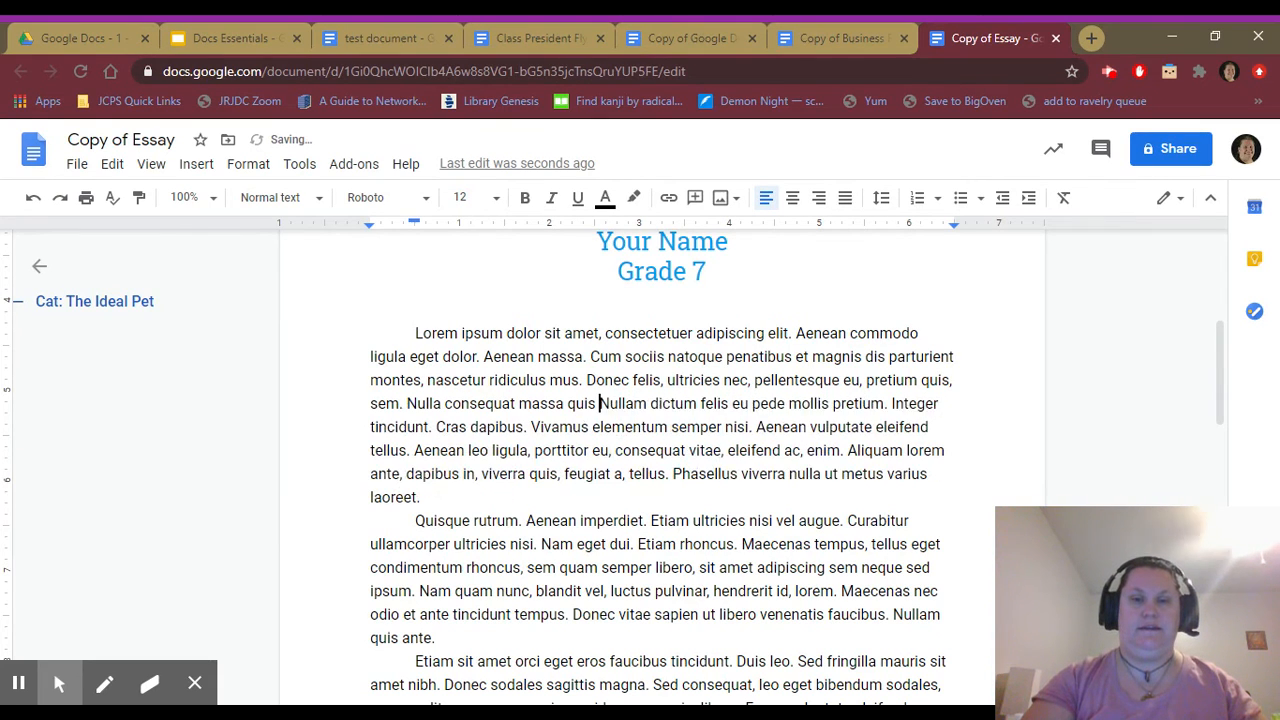
{"action": "key", "text": "BackSpace"}
{"action": "key", "text": "BackSpace"}
{"action": "key", "text": "BackSpace"}
{"action": "key", "text": "BackSpace"}
{"action": "key", "text": "BackSpace"}
{"action": "key", "text": "BackSpace"}
{"action": "key", "text": "BackSpace"}
{"action": "key", "text": "BackSpace"}
{"action": "key", "text": "BackSpace"}
{"action": "key", "text": "BackSpace"}
{"action": "key", "text": "BackSpace"}
{"action": "key", "text": "BackSpace"}
{"action": "key", "text": "BackSpace"}
{"action": "key", "text": "BackSpace"}
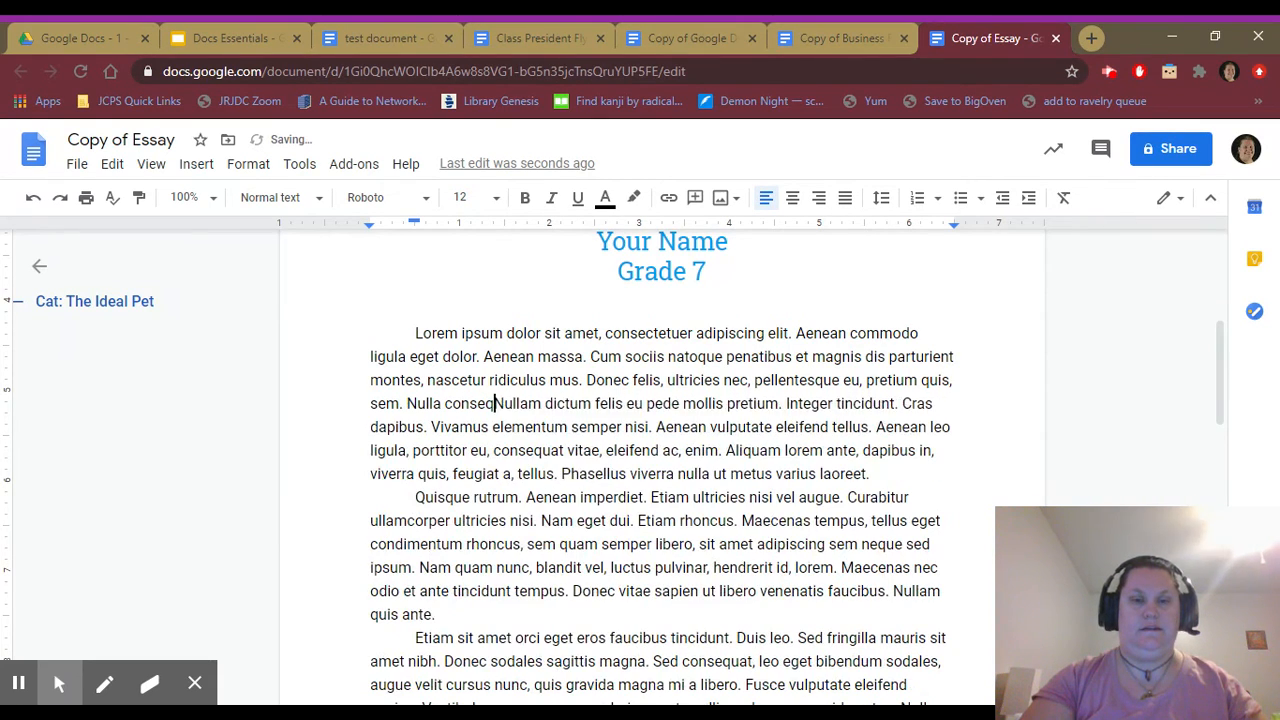
{"action": "key", "text": "BackSpace"}
{"action": "key", "text": "BackSpace"}
{"action": "key", "text": "BackSpace"}
{"action": "key", "text": "BackSpace"}
{"action": "key", "text": "BackSpace"}
{"action": "key", "text": "BackSpace"}
{"action": "key", "text": "BackSpace"}
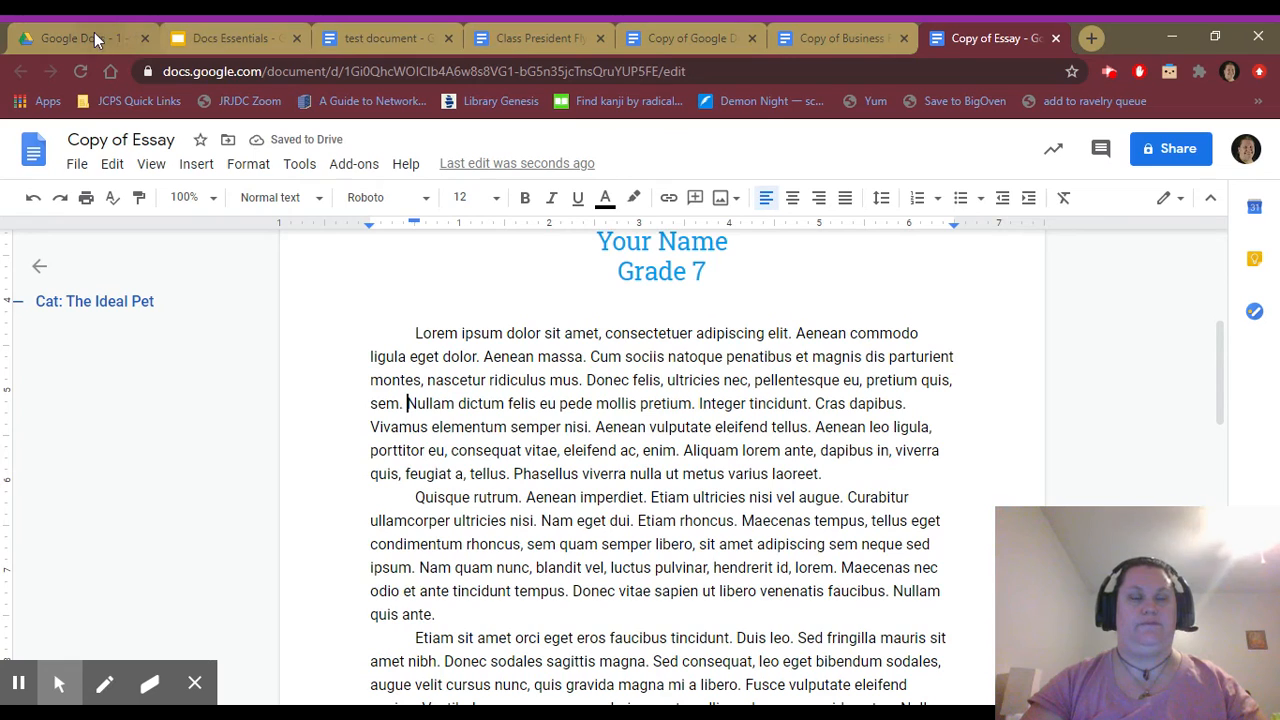
Step: Read the "Correcting Mistakes" and "Replacing Text" slides in the Docs Essentials presentation
{"action": "left_click", "coordinate": [242, 39]}
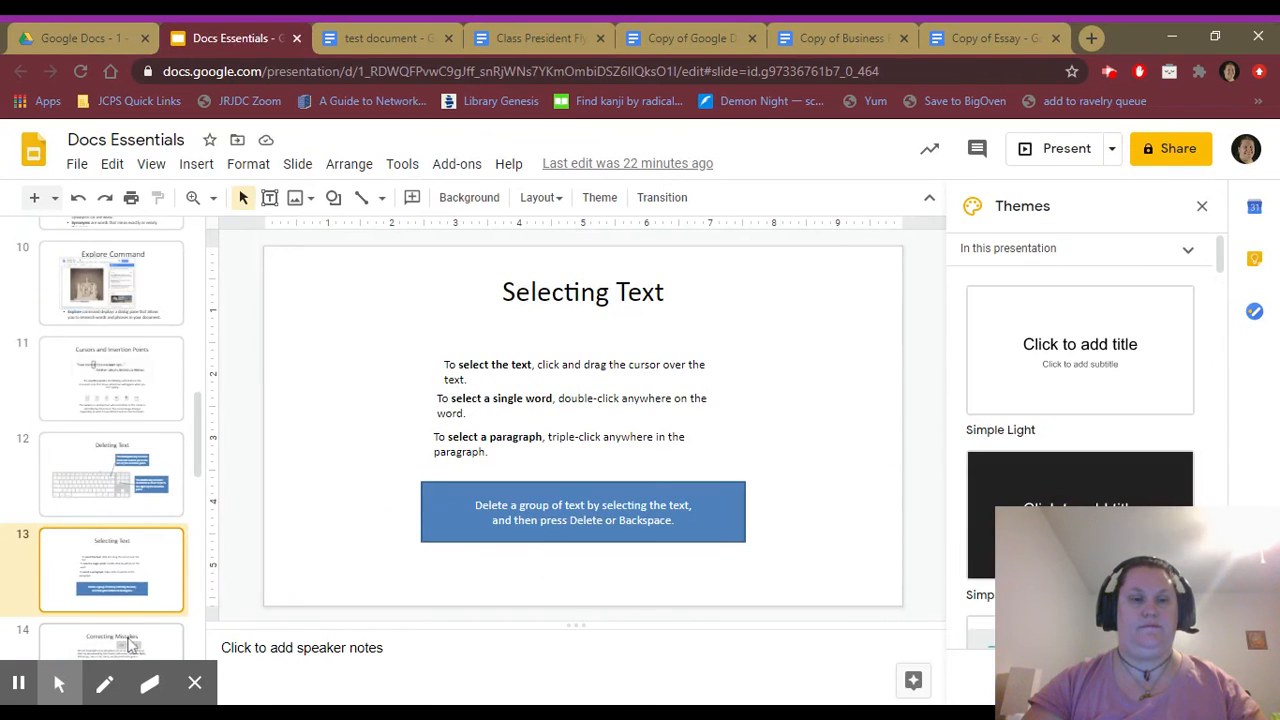
{"action": "left_click", "coordinate": [128, 645]}
{"action": "left_click", "coordinate": [134, 497]}
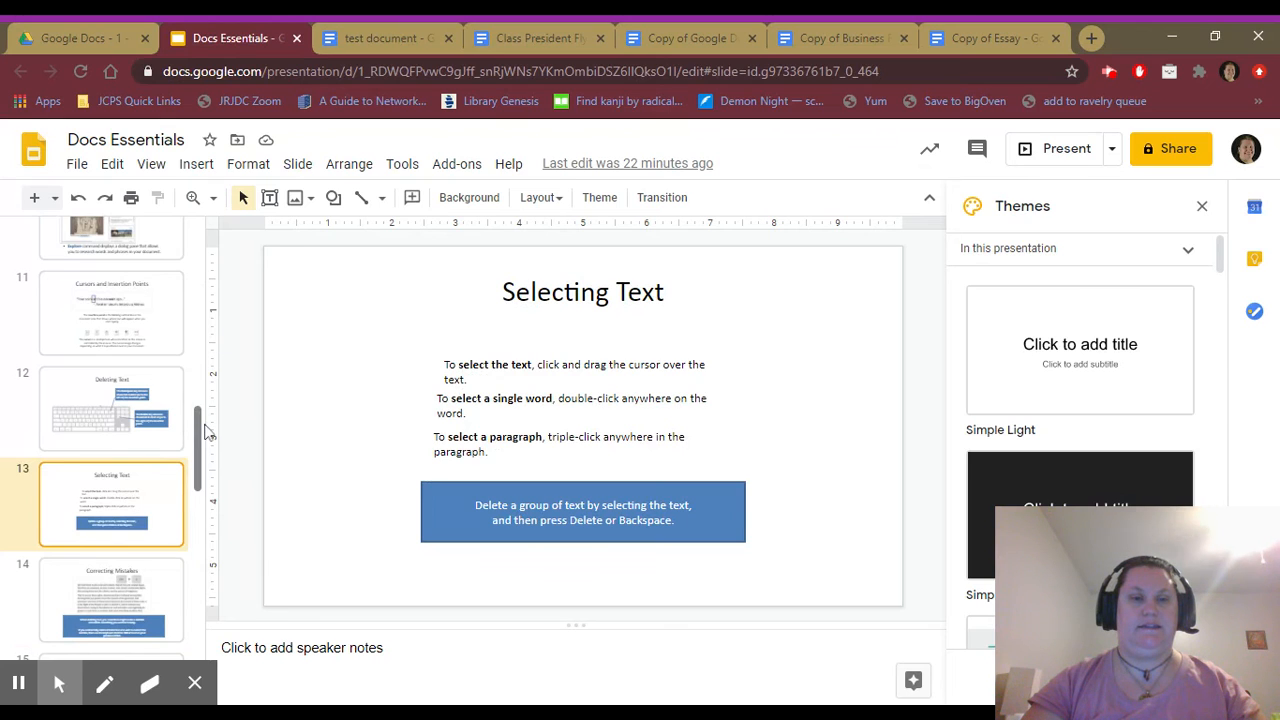
{"action": "left_click_drag", "start_coordinate": [205, 429], "coordinate": [205, 455]}
{"action": "left_click", "coordinate": [132, 452]}
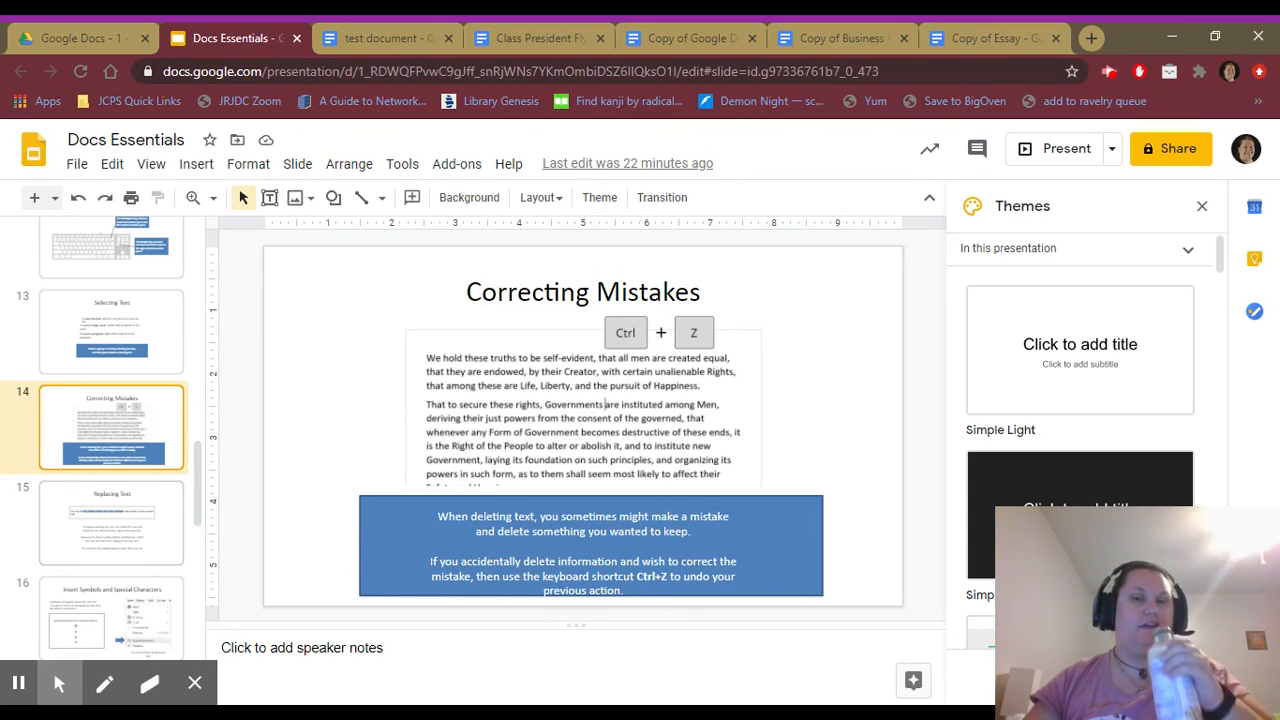
{"action": "left_click", "coordinate": [115, 512]}
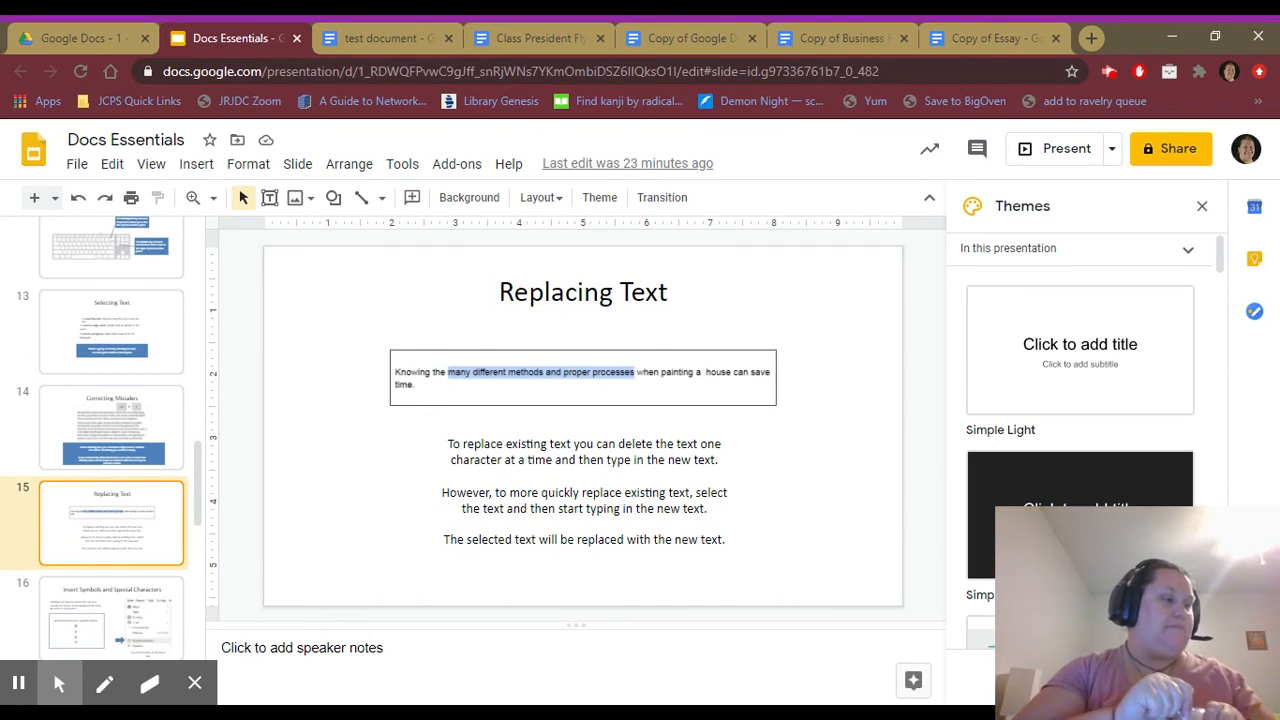
Step: In Copy of Essay, replace the sentence starting "Cum sociis natoque" with "I want to entirely replace the sentence I highlighted."
{"action": "left_click", "coordinate": [976, 39]}
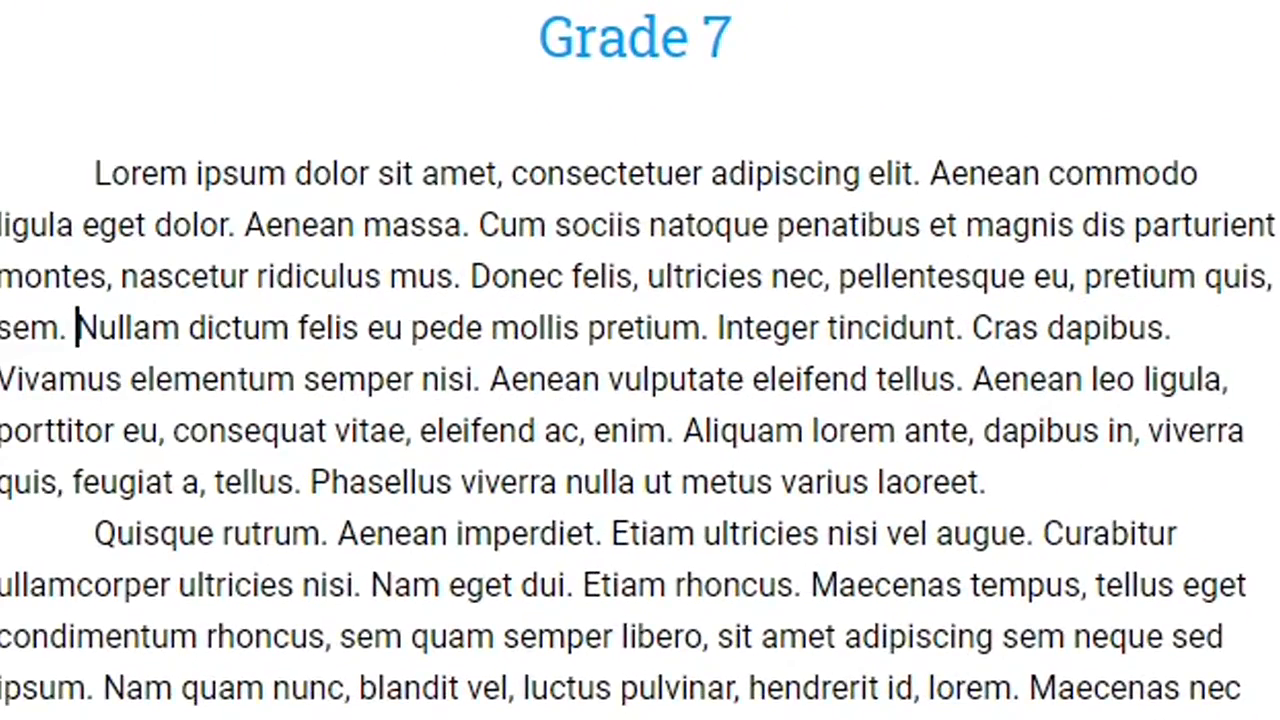
{"action": "left_click_drag", "start_coordinate": [476, 228], "coordinate": [466, 298]}
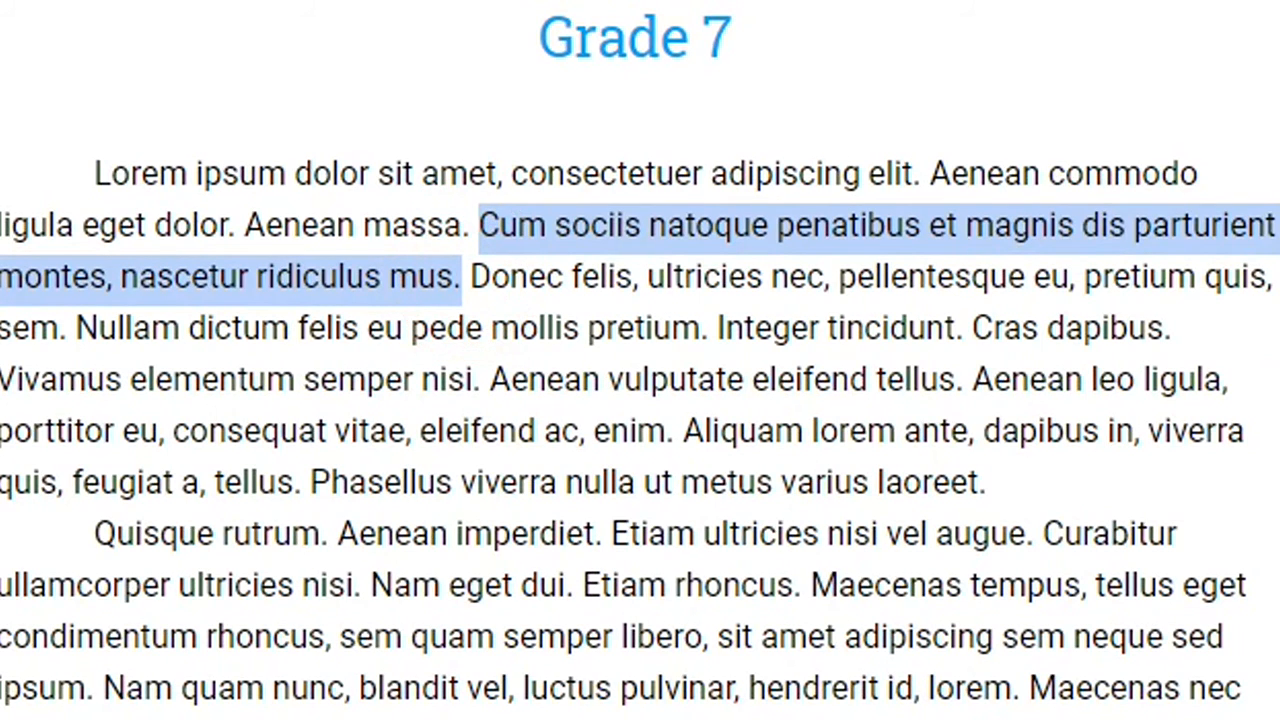
{"action": "type", "text": "I wasn'tDonec felis, ultricie"}
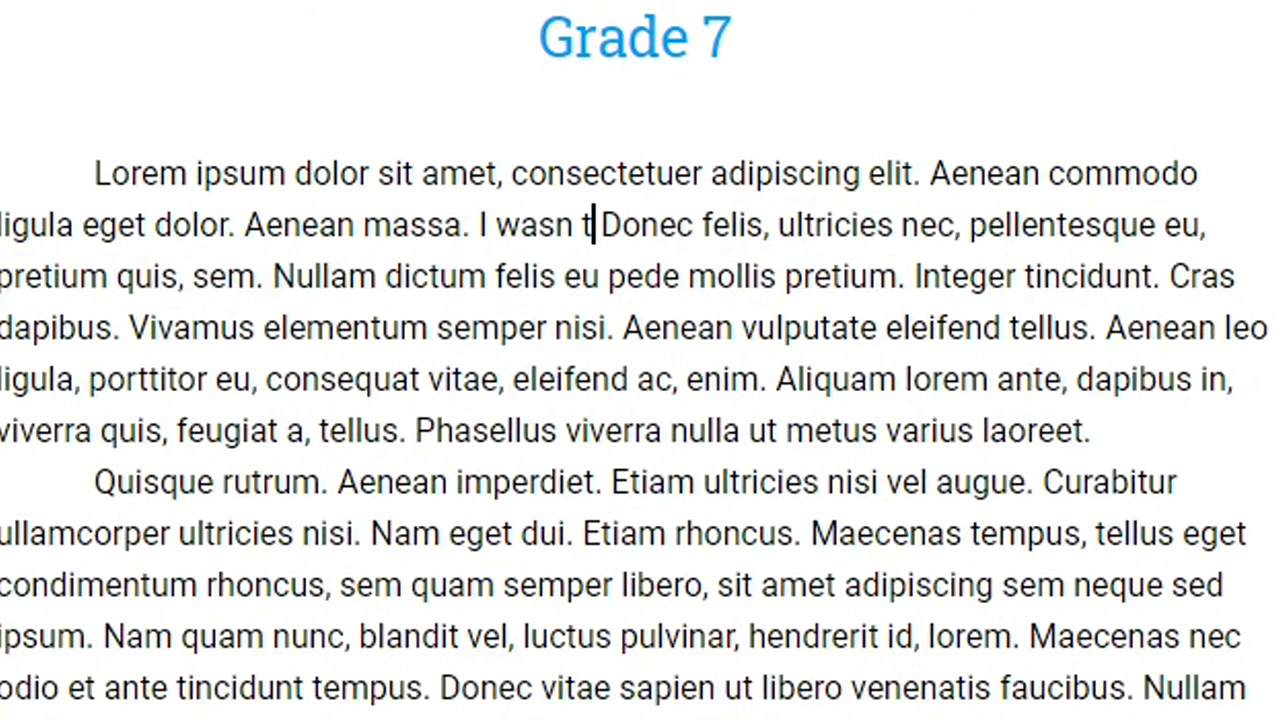
{"action": "key", "text": "BackSpace"}
{"action": "key", "text": "BackSpace"}
{"action": "key", "text": "BackSpace"}
{"action": "key", "text": "BackSpace"}
{"action": "type", "text": "nt to ent"}
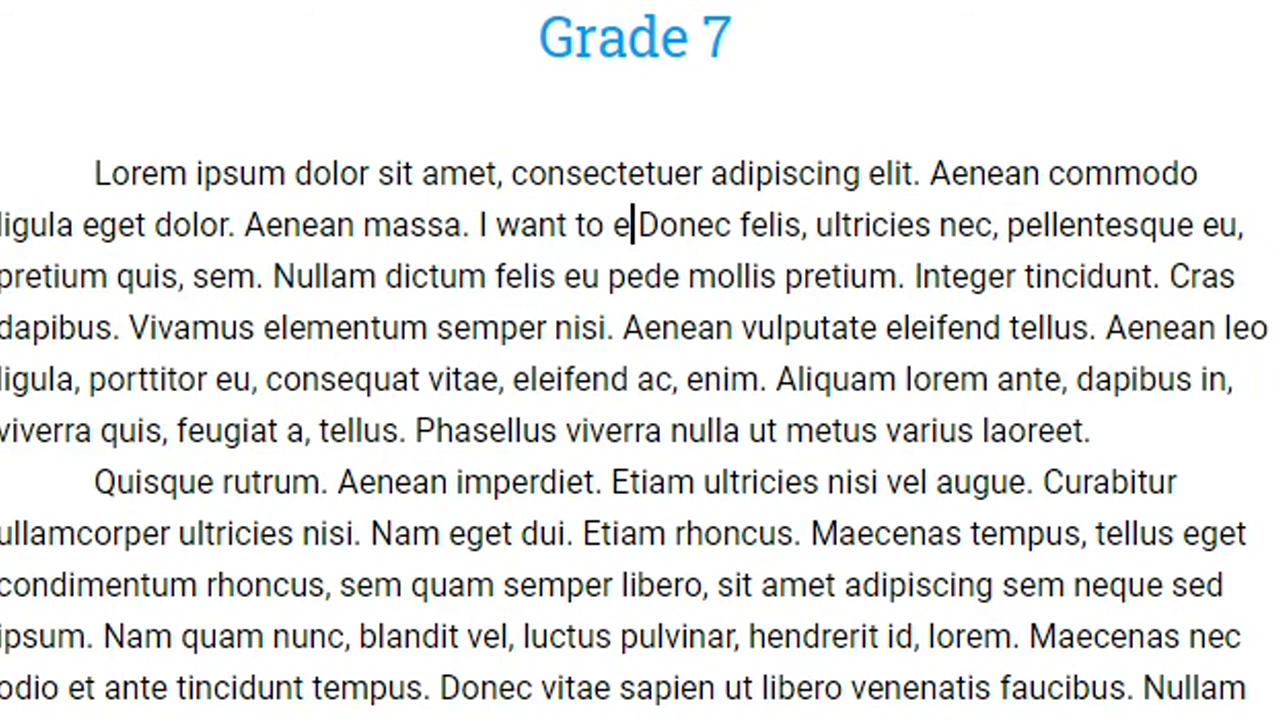
{"action": "type", "text": "irely re"}
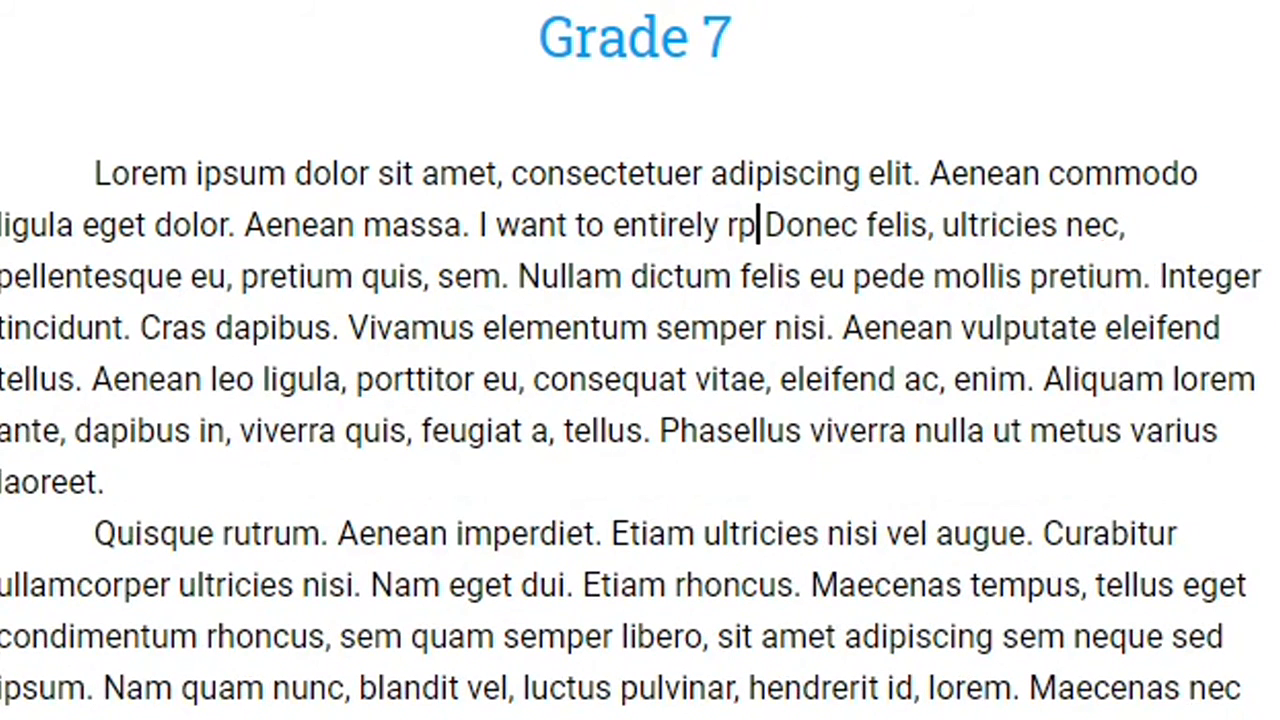
{"action": "type", "text": "place the sen"}
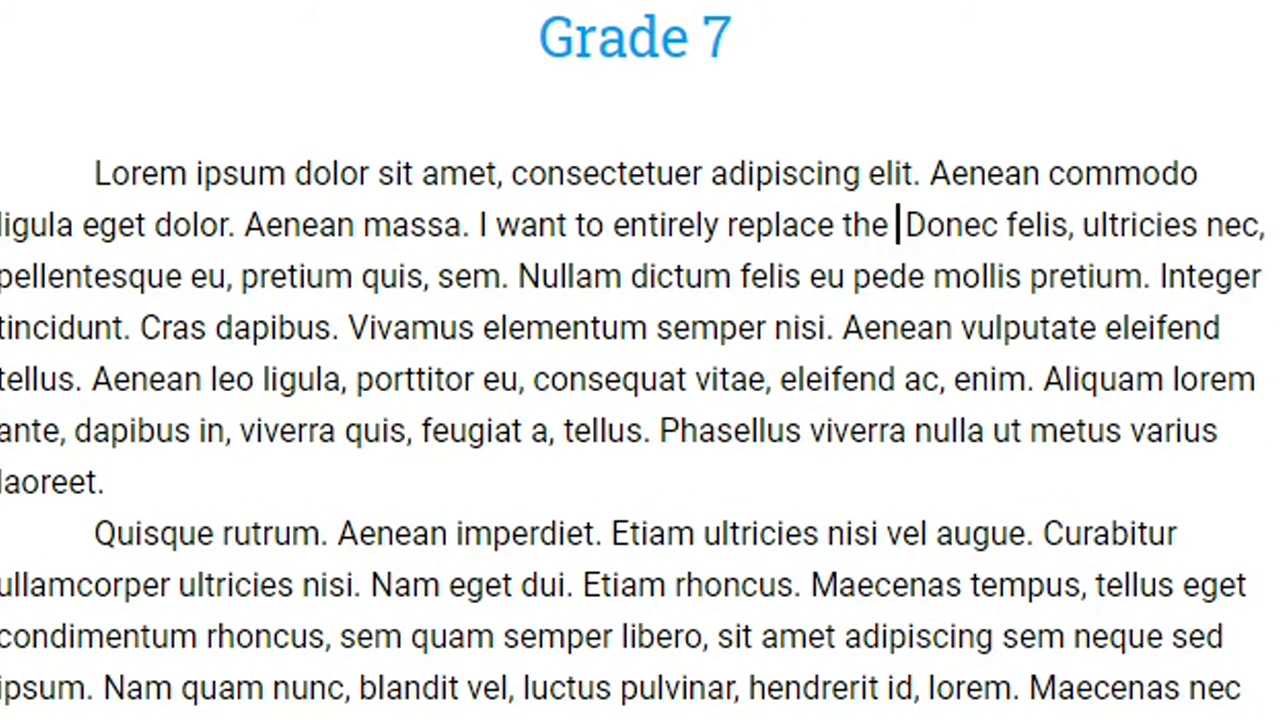
{"action": "type", "text": "tence I Donec felis, ultricie"}
{"action": "key", "text": "BackSpace"}
{"action": "key", "text": "BackSpace"}
{"action": "type", "text": "ence I "}
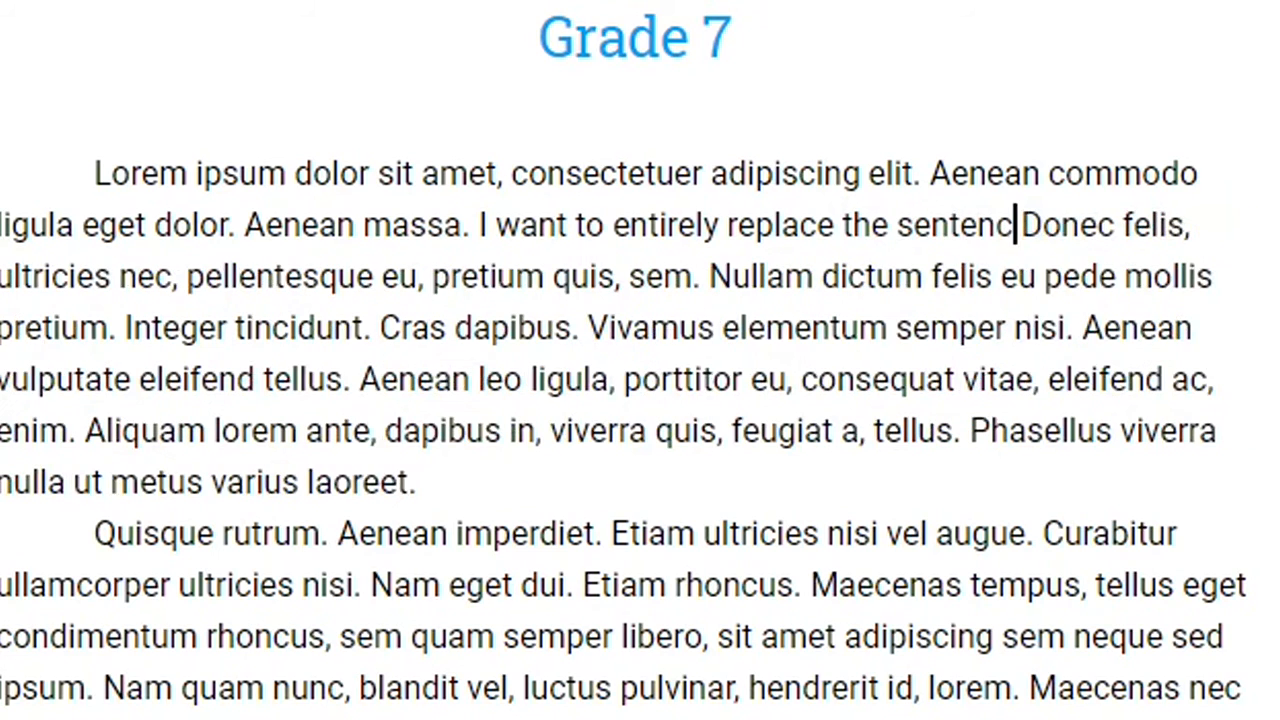
{"action": "type", "text": "highlight"}
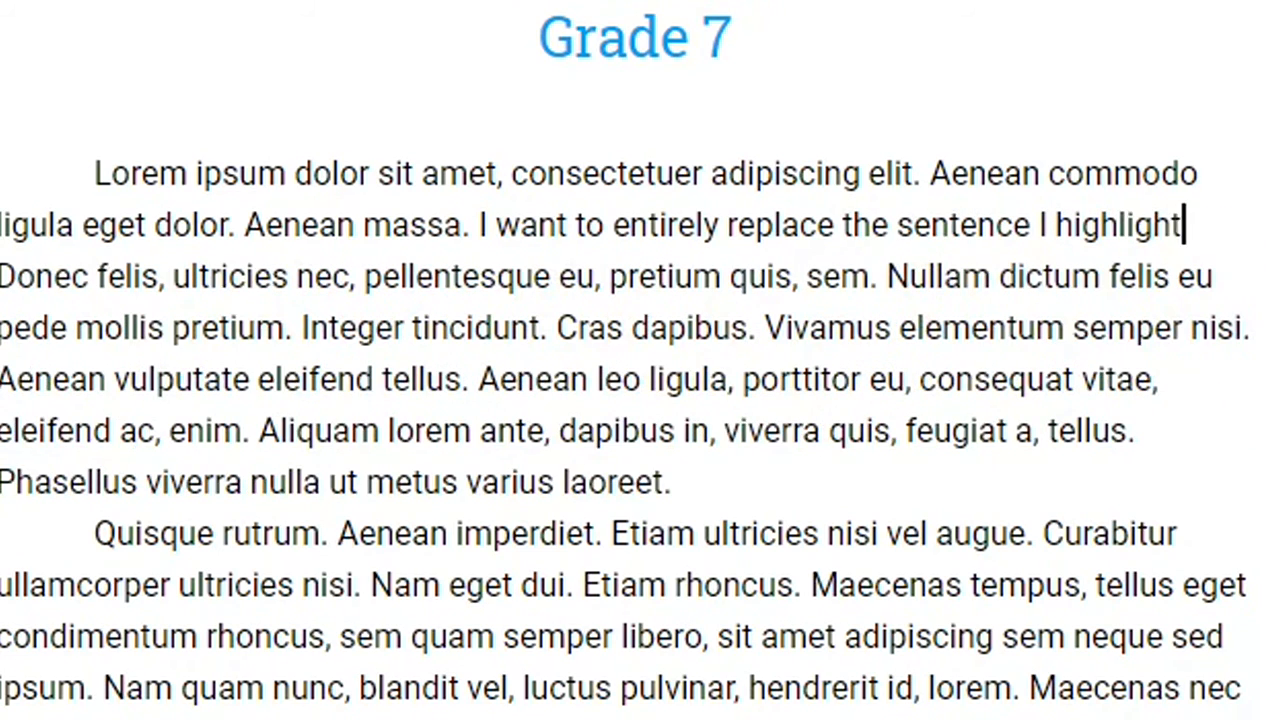
{"action": "type", "text": "ed."}
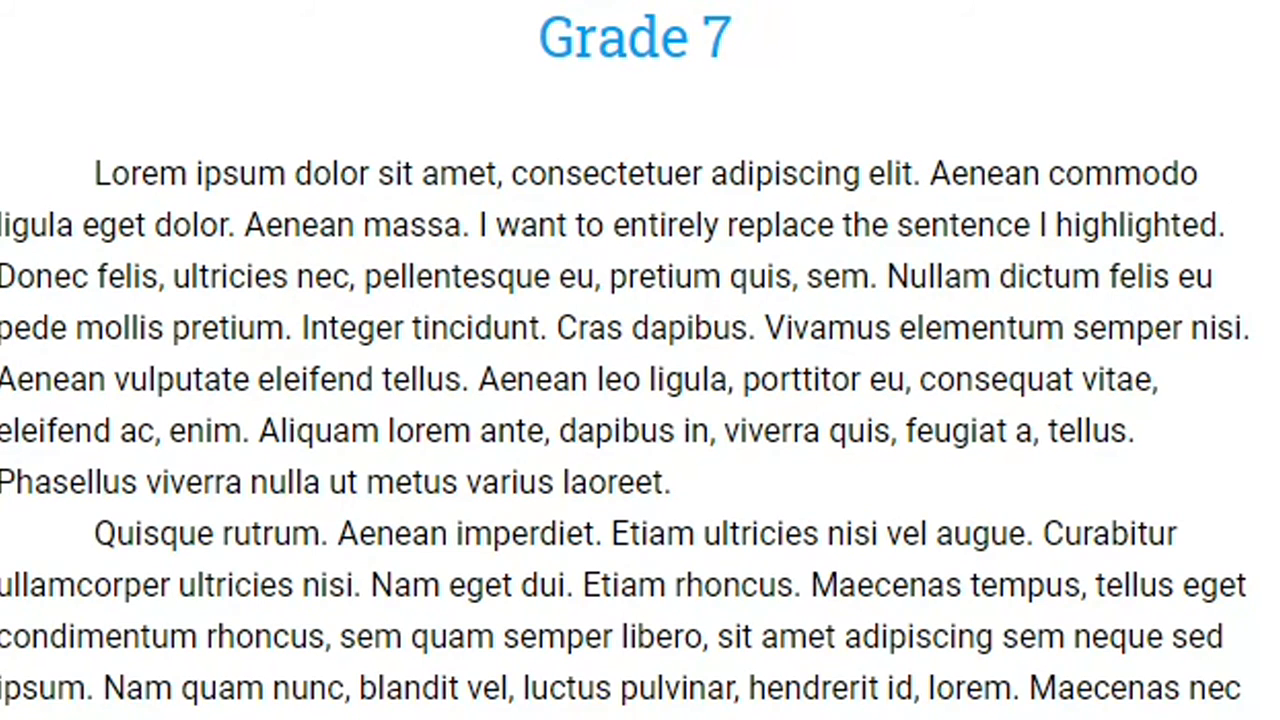
Step: Replace the sentence "Cras dapibus." in the first body paragraph with "I started typing."
{"action": "left_click_drag", "start_coordinate": [557, 328], "coordinate": [757, 322]}
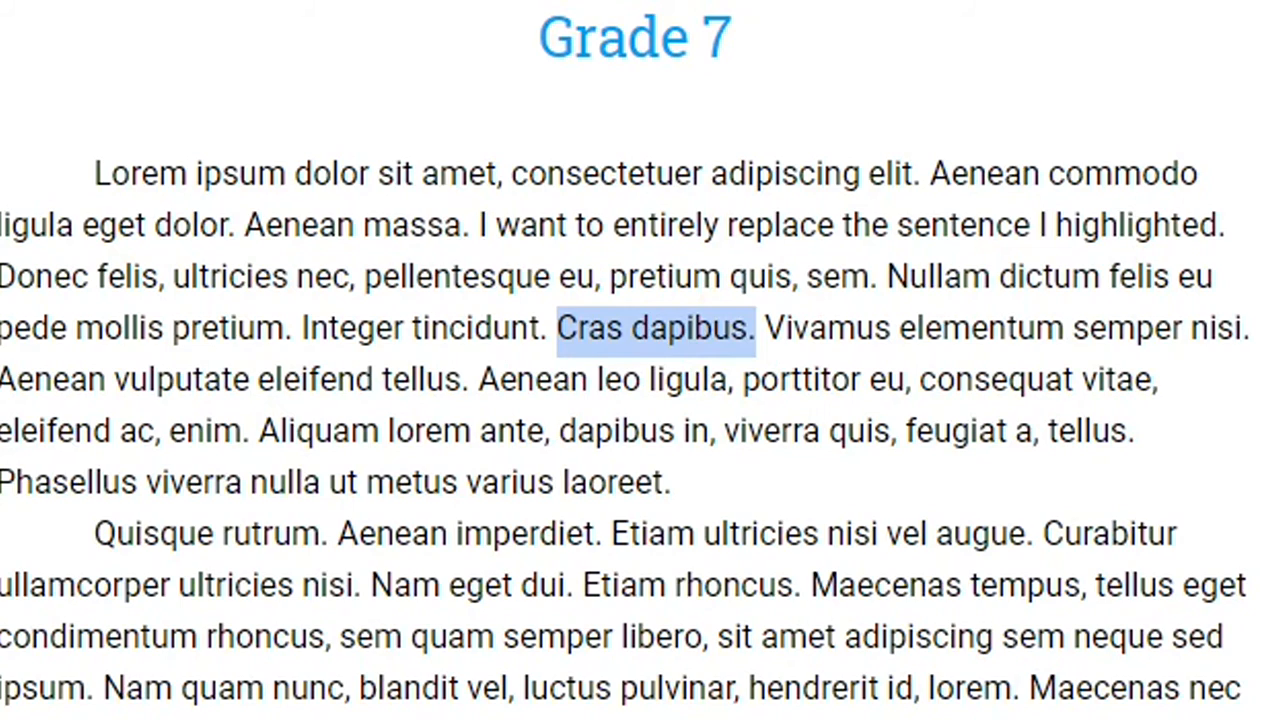
{"action": "type", "text": "I started typing"}
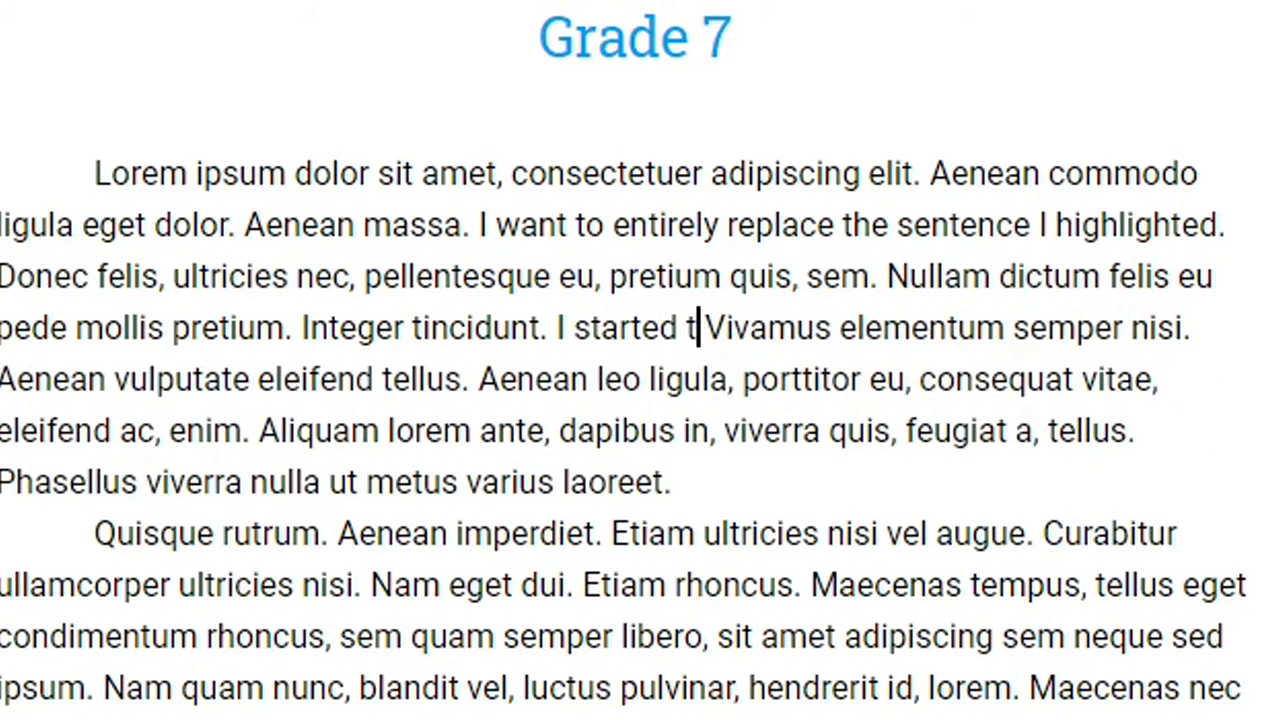
{"action": "type", "text": "."}
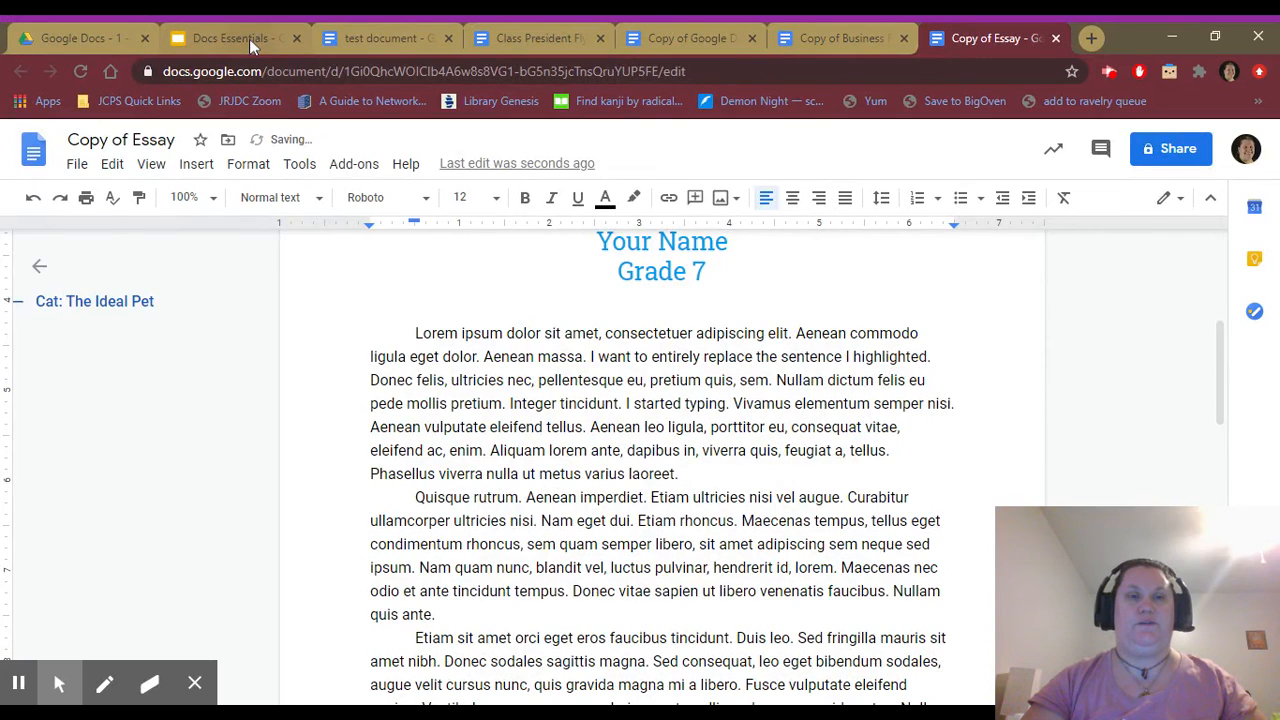
Step: Check the "Insert Symbols and Special Characters" slide and insert the copyright sign (©) at the end of Copy of Essay's first body paragraph
{"action": "left_click", "coordinate": [249, 38]}
{"action": "left_click", "coordinate": [137, 615]}
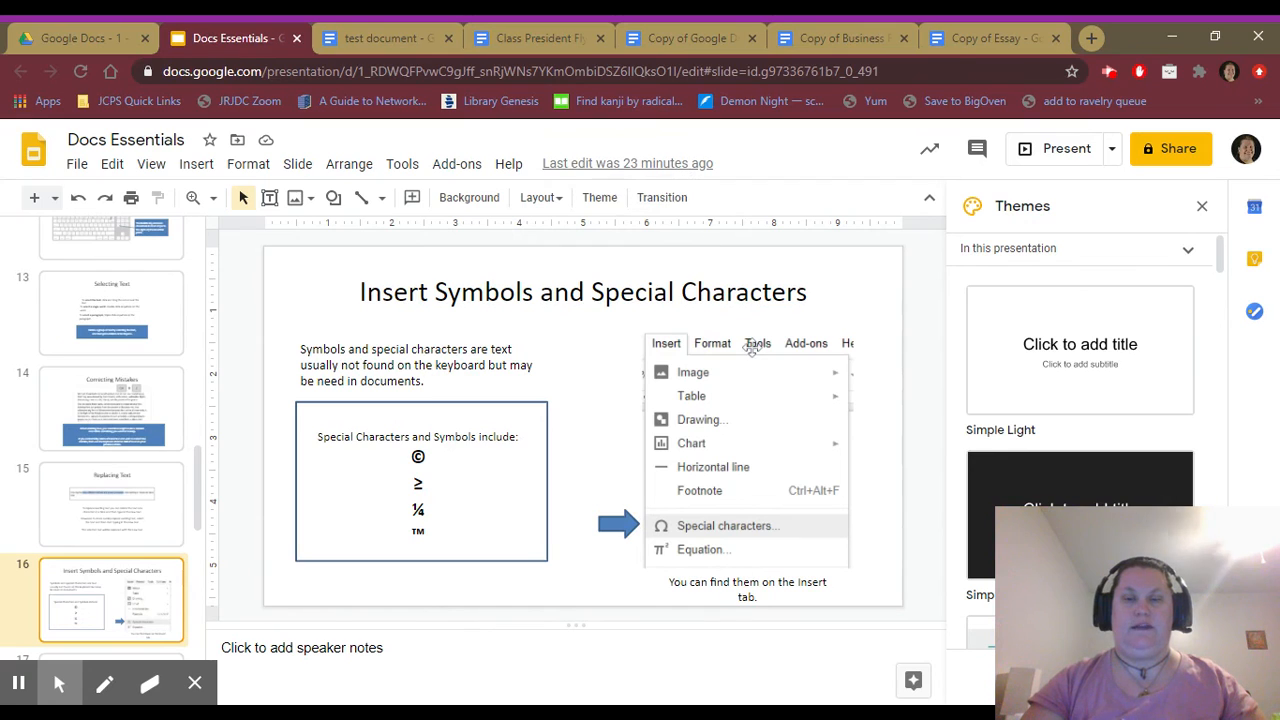
{"action": "left_click", "coordinate": [969, 38]}
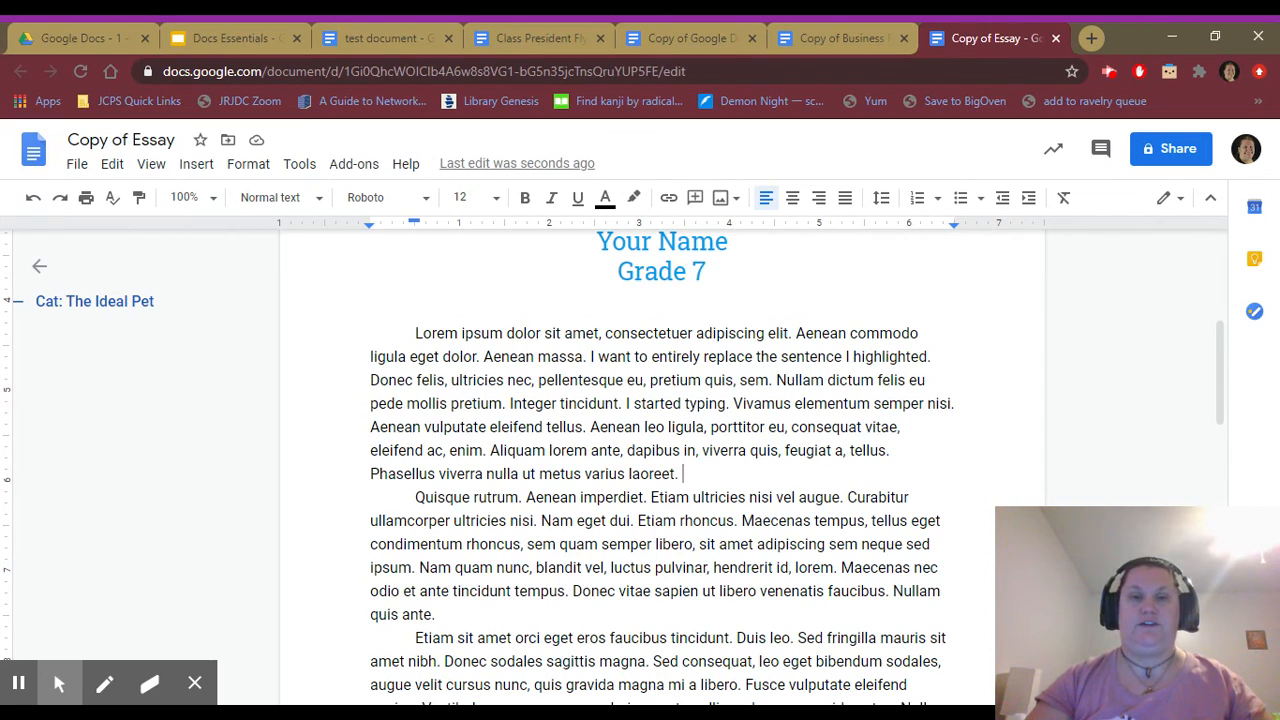
{"action": "left_click", "coordinate": [195, 165]}
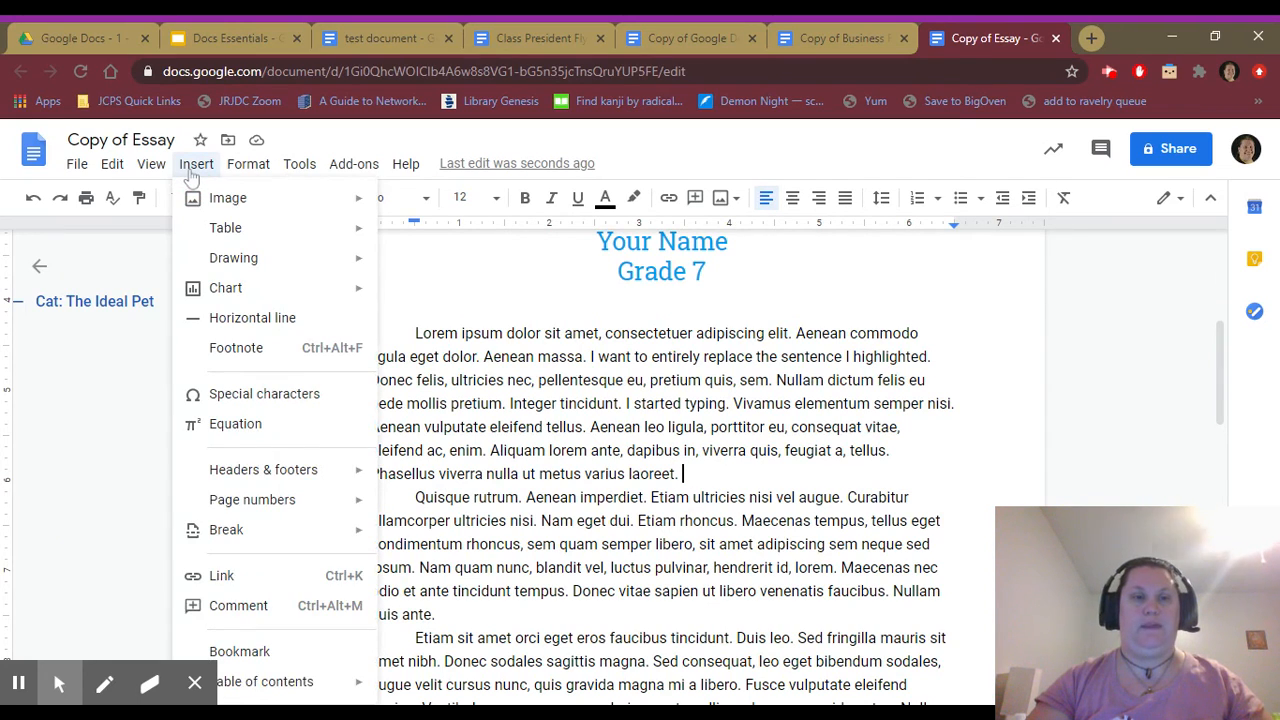
{"action": "left_click", "coordinate": [322, 394]}
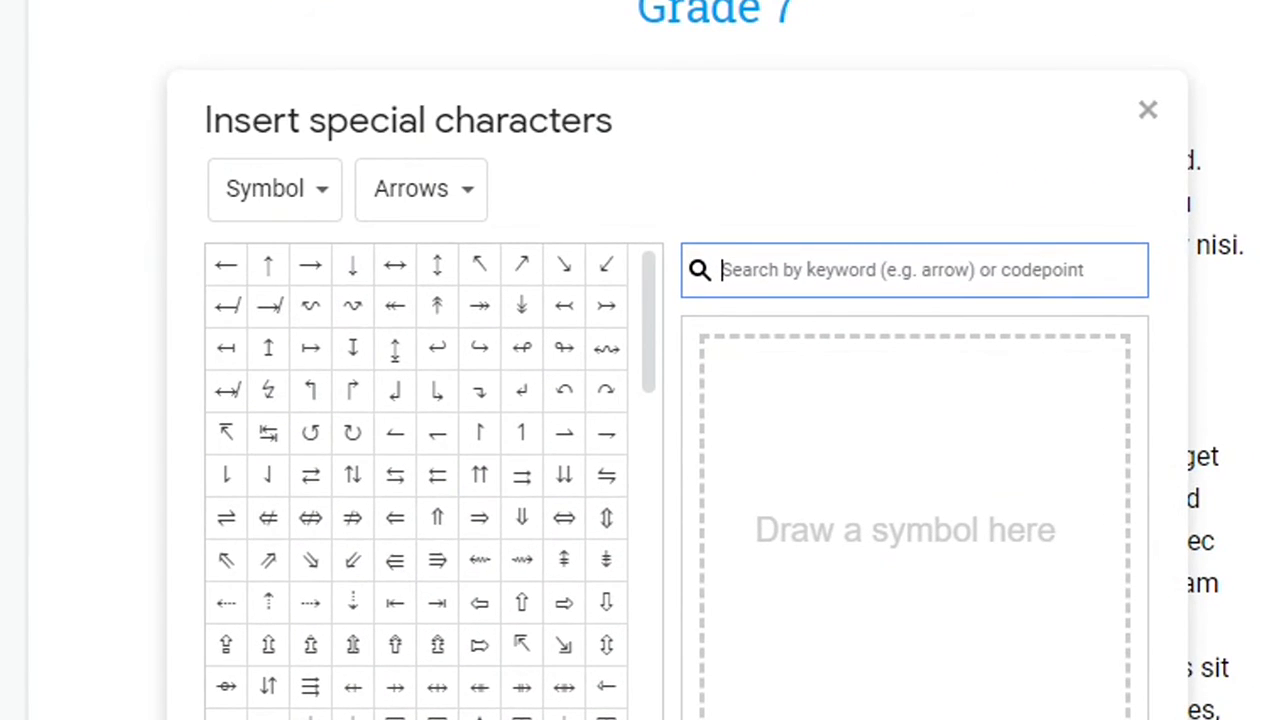
{"action": "type", "text": "copyright"}
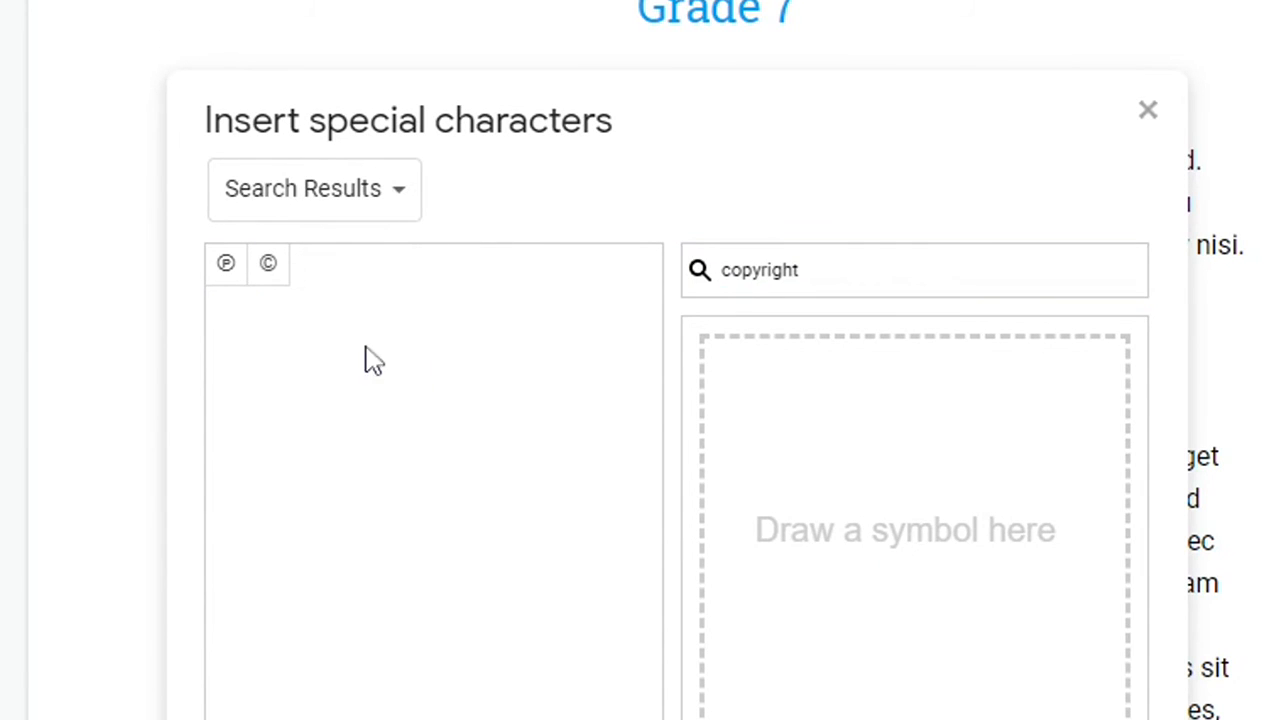
{"action": "mouse_move", "coordinate": [229, 278]}
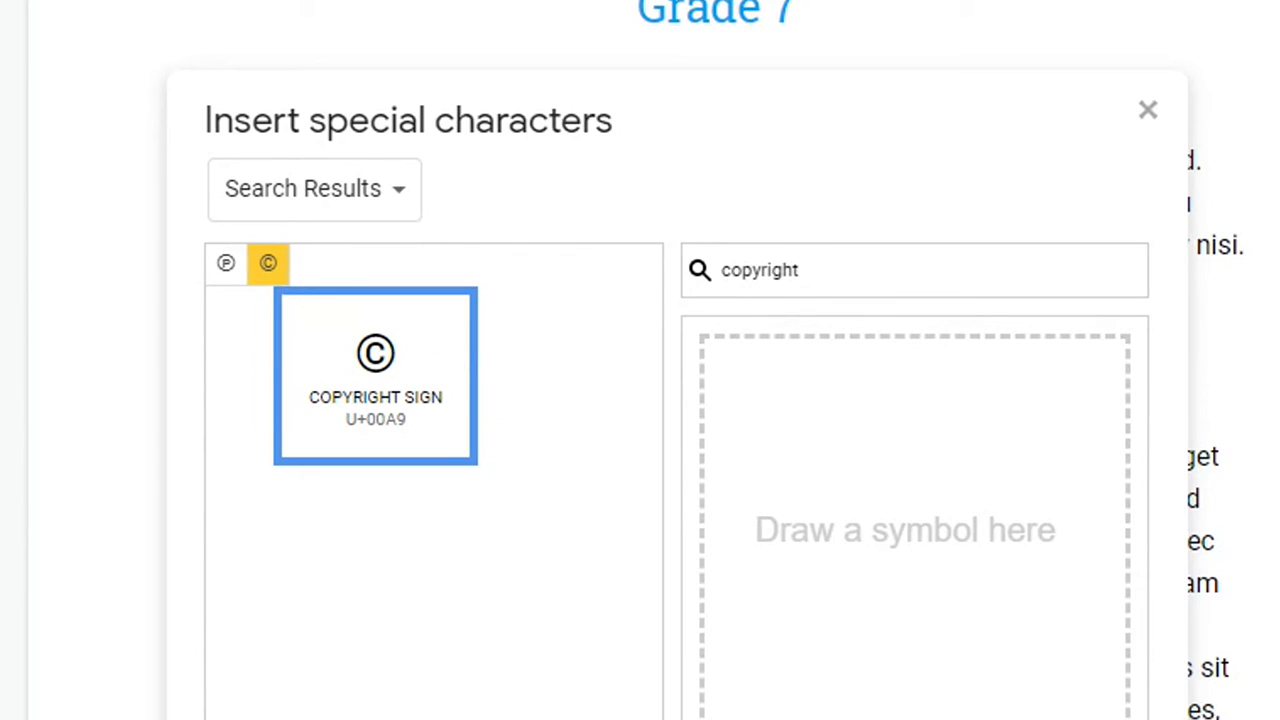
{"action": "left_click", "coordinate": [278, 272]}
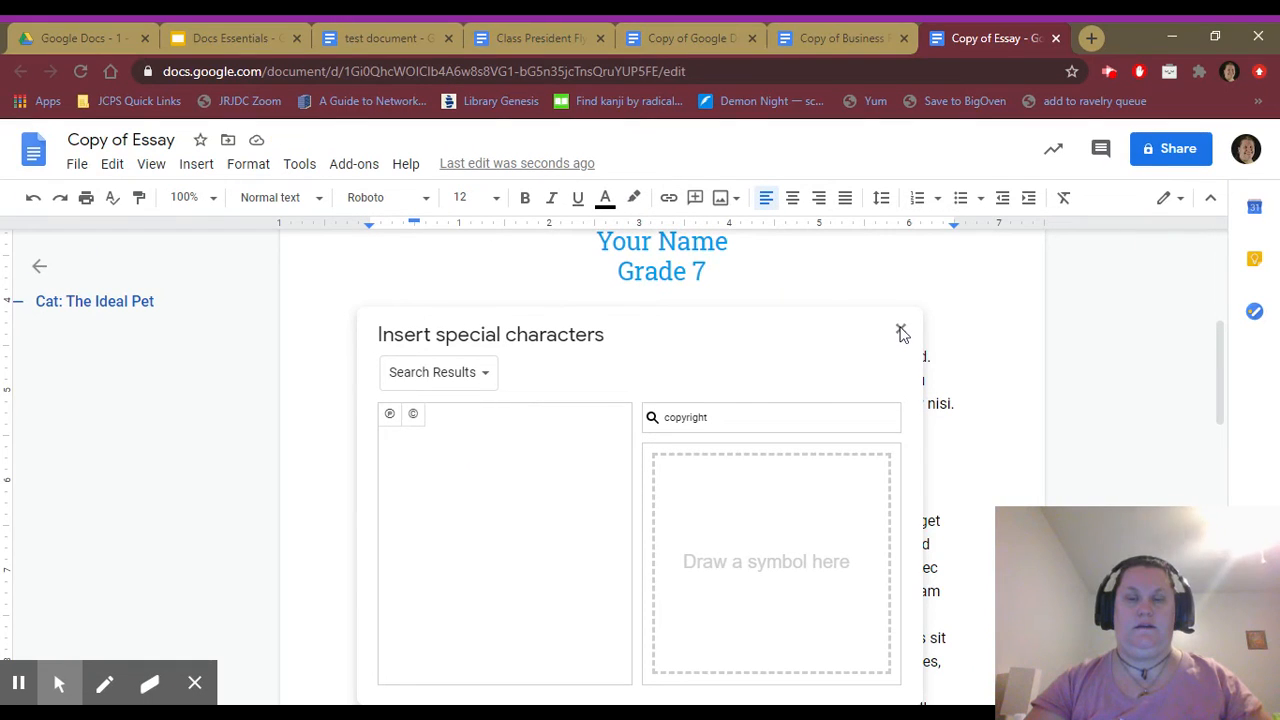
Step: Draw a smiley in the special characters tool and insert the "Smiling face with open mouth" emoji after the © in Copy of Essay
{"action": "left_click", "coordinate": [901, 331]}
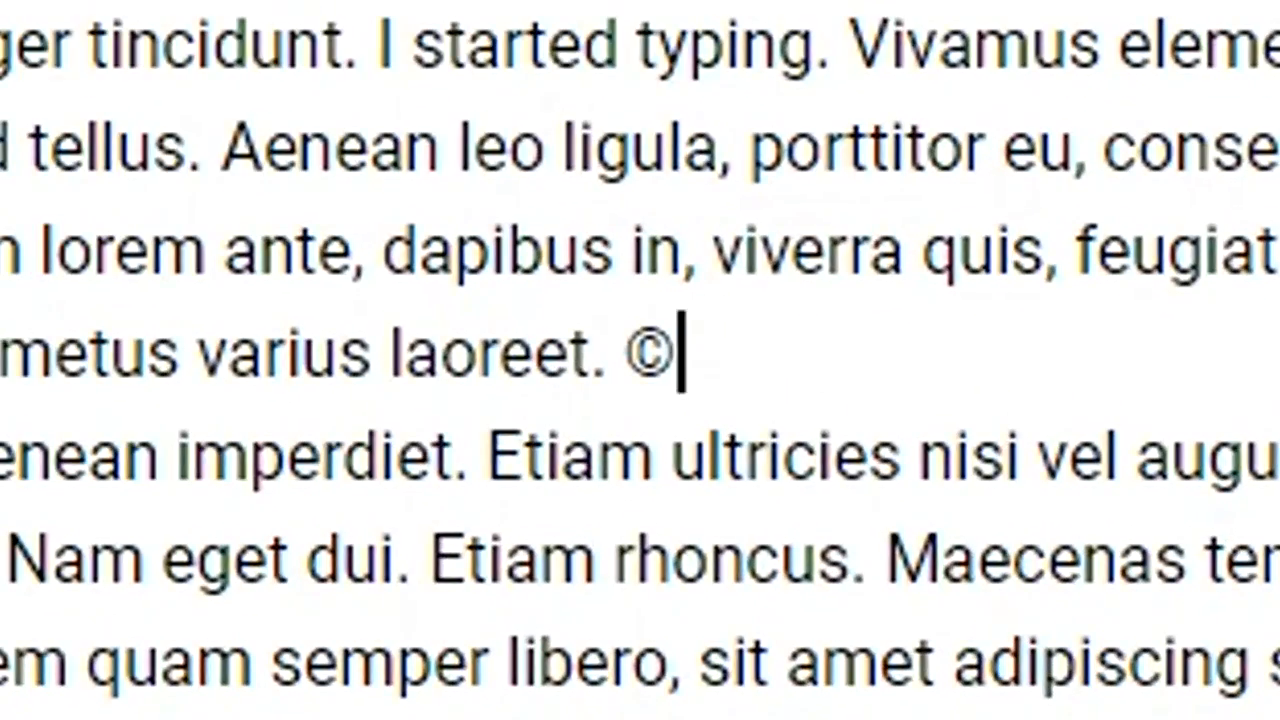
{"action": "left_click_drag", "start_coordinate": [700, 352], "coordinate": [595, 356]}
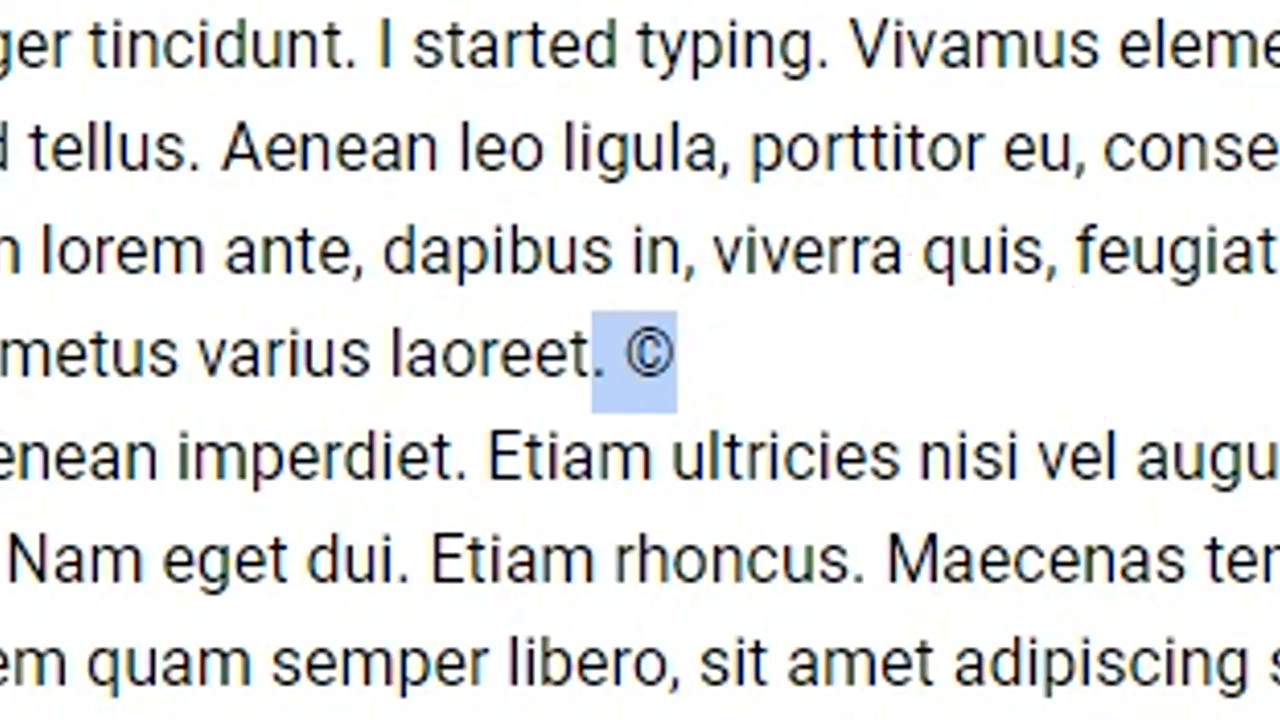
{"action": "left_click", "coordinate": [690, 354]}
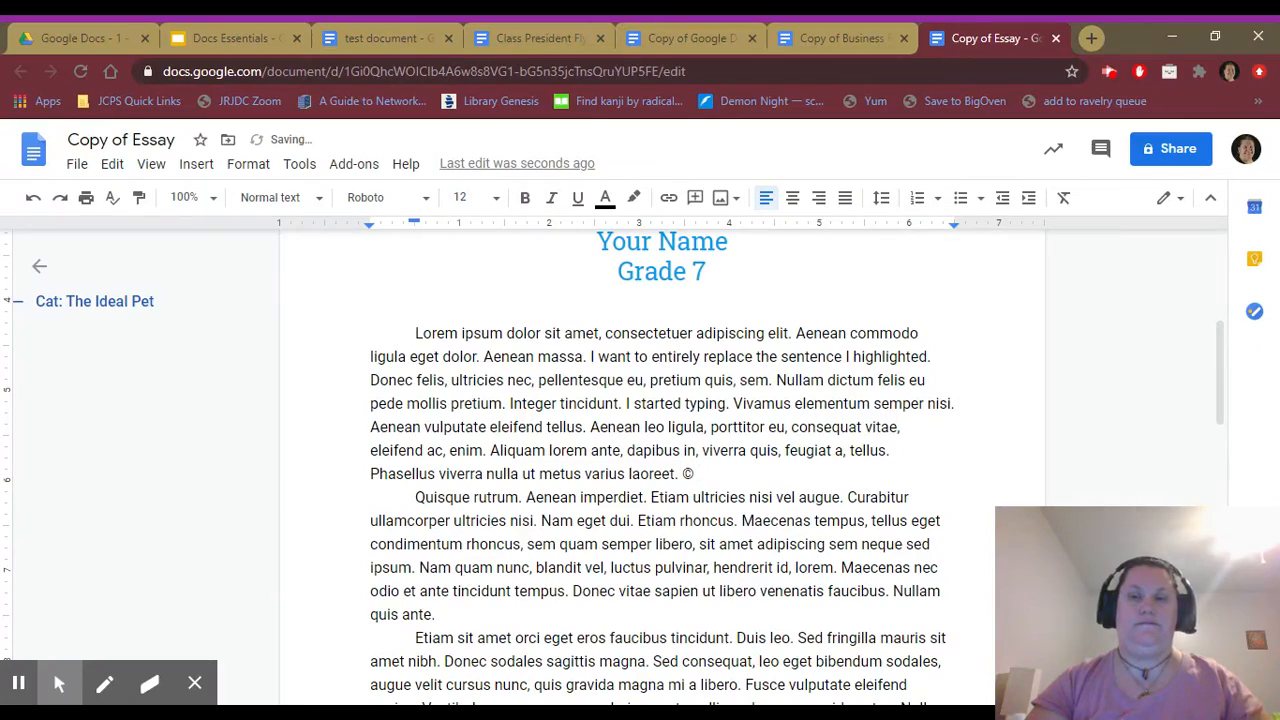
{"action": "left_click", "coordinate": [196, 165]}
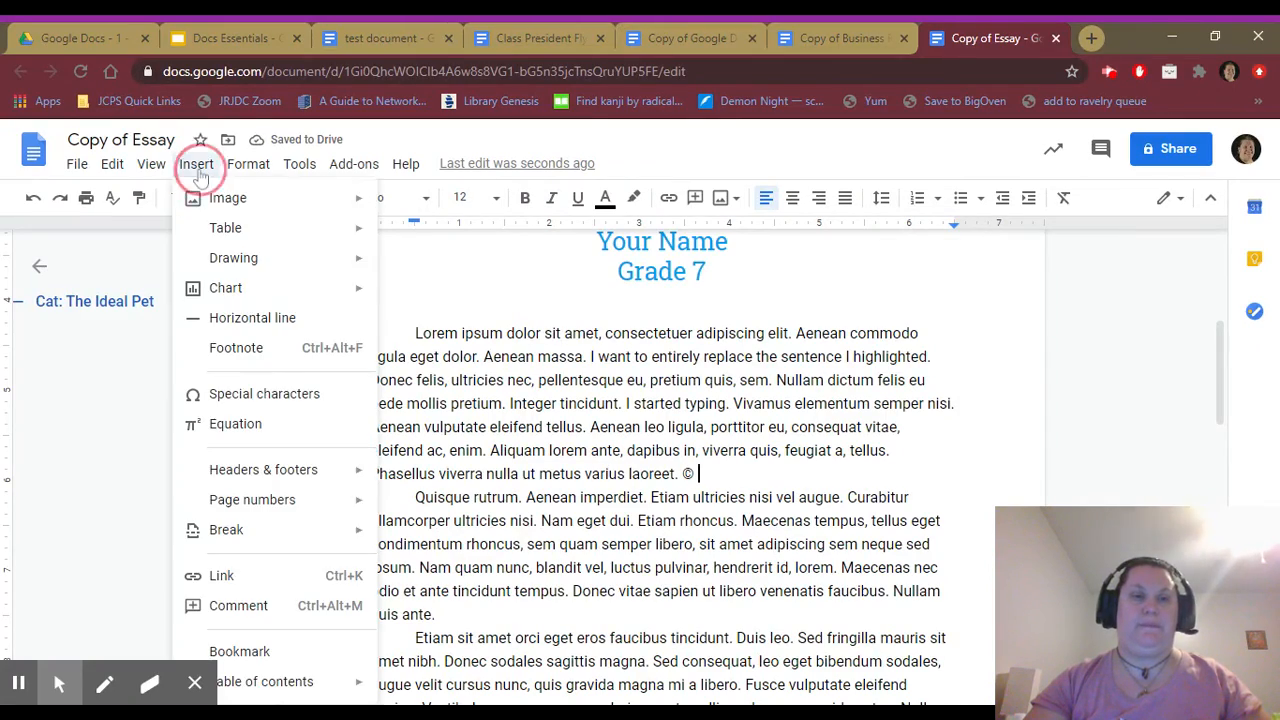
{"action": "left_click", "coordinate": [300, 394]}
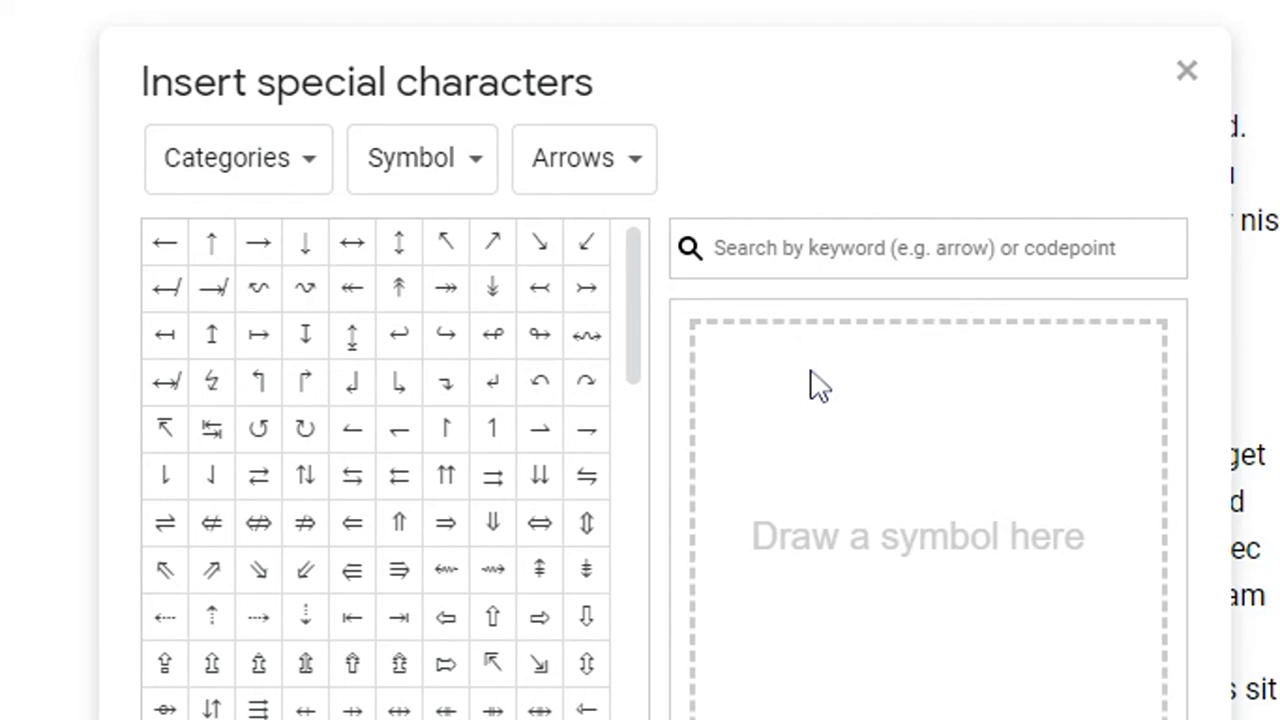
{"action": "left_click_drag", "start_coordinate": [810, 365], "coordinate": [810, 452]}
{"action": "left_click", "coordinate": [909, 365]}
{"action": "left_click_drag", "start_coordinate": [910, 366], "coordinate": [916, 456]}
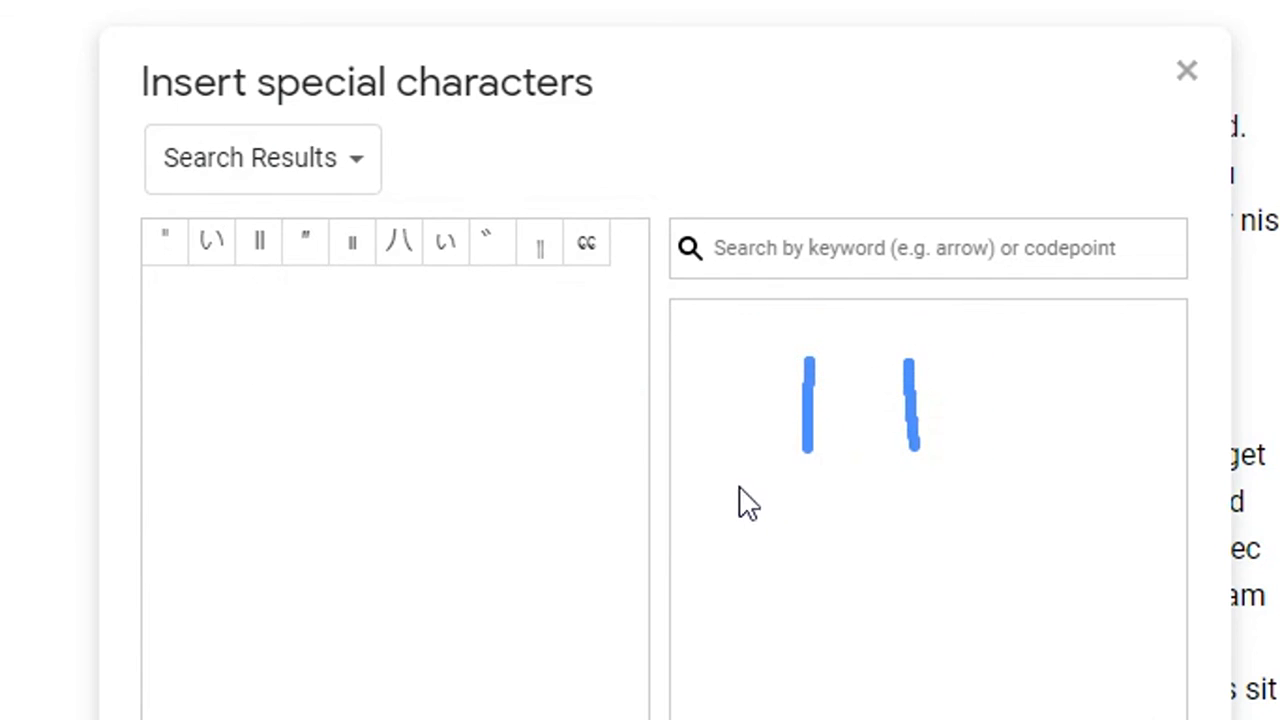
{"action": "mouse_move", "coordinate": [736, 474]}
{"action": "left_mouse_down"}
{"action": "mouse_move", "coordinate": [925, 622]}
{"action": "mouse_move", "coordinate": [1060, 462]}
{"action": "left_mouse_up"}
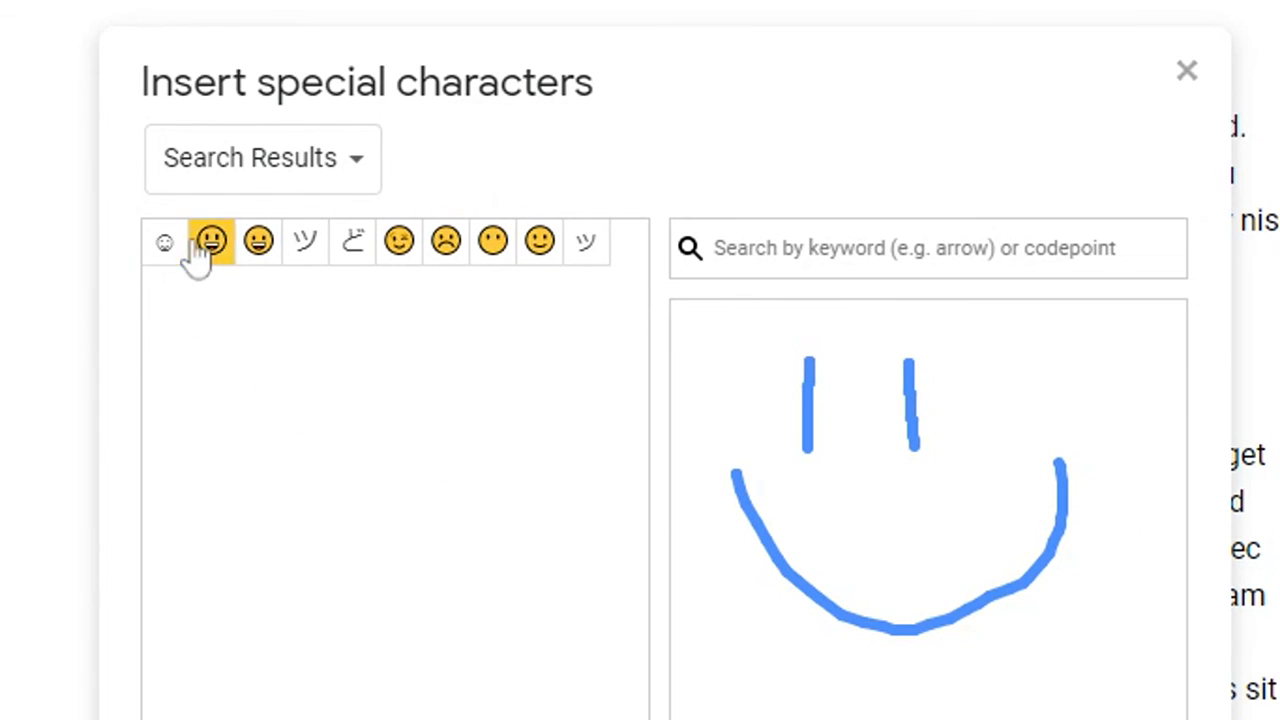
{"action": "mouse_move", "coordinate": [168, 260]}
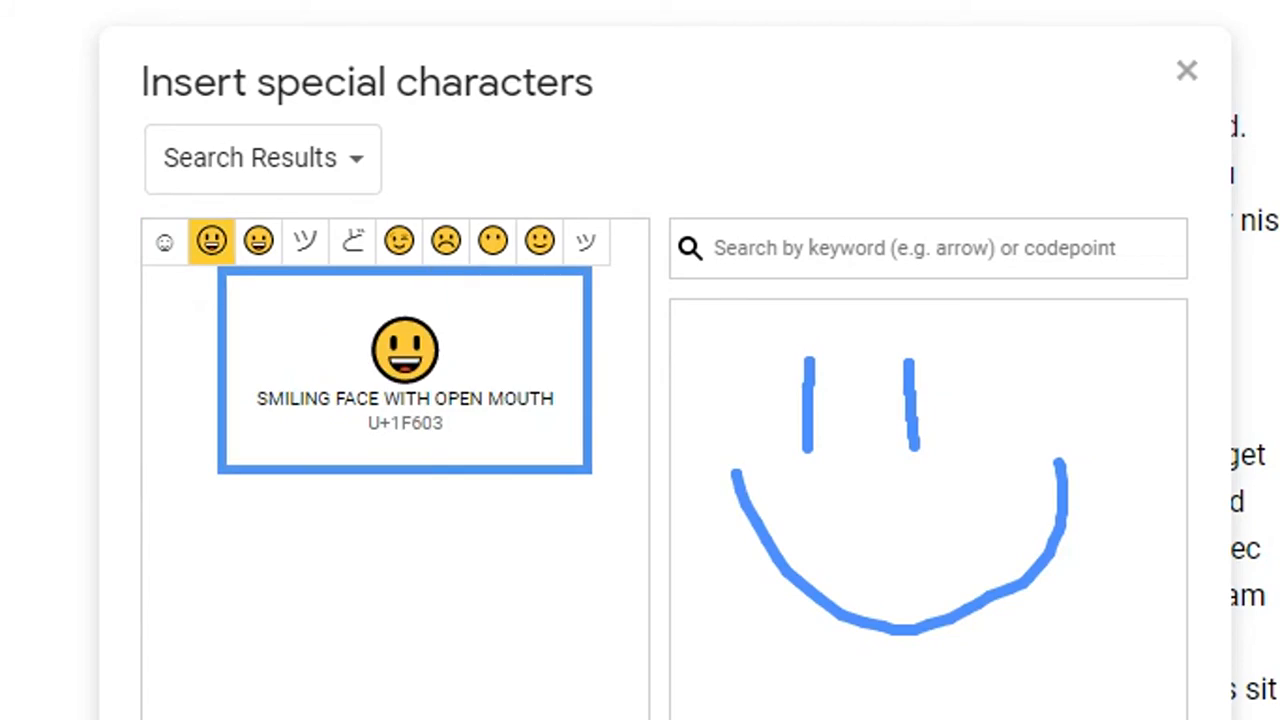
{"action": "left_click", "coordinate": [215, 256]}
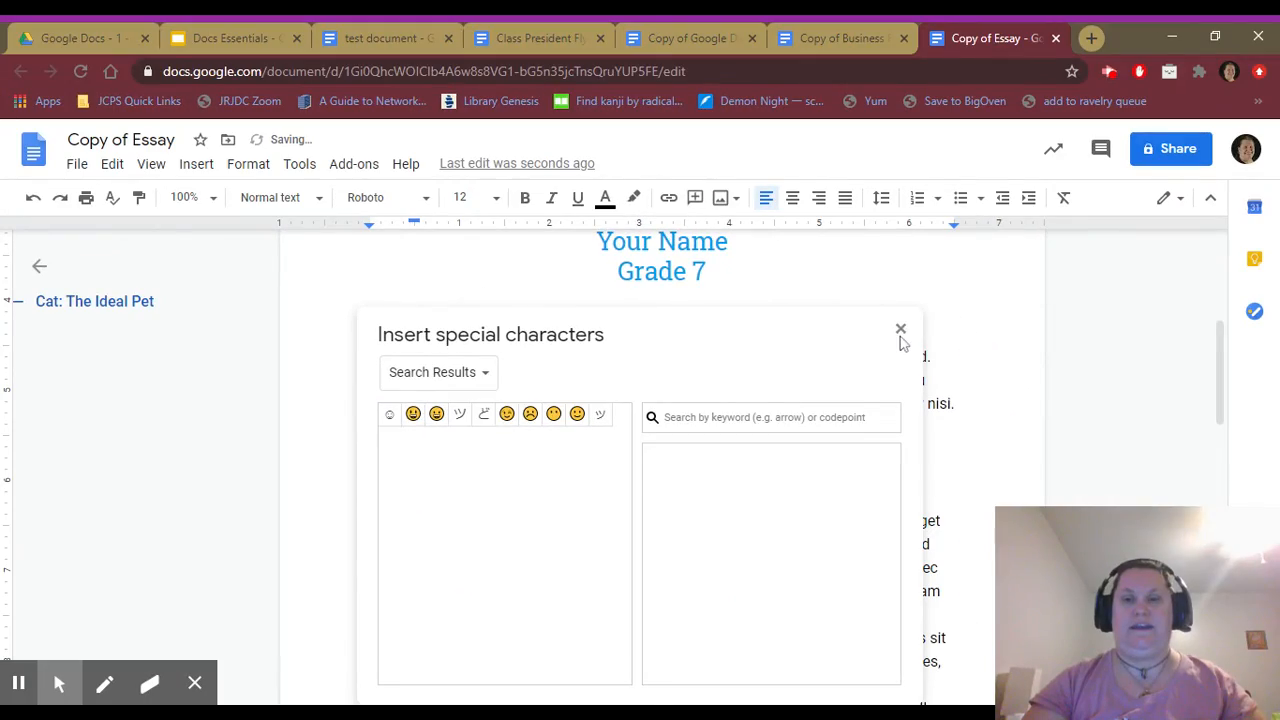
{"action": "left_click", "coordinate": [1186, 70]}
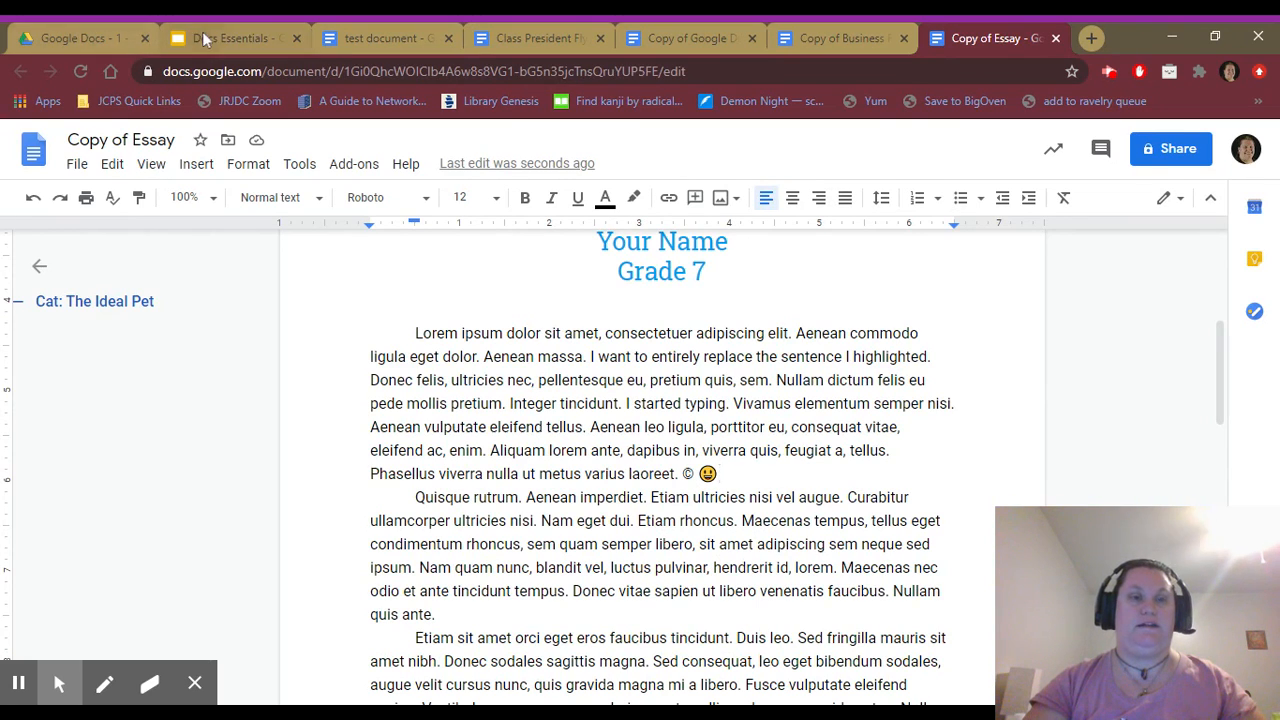
Step: Read the automatic substitution and "Summary" slides in the Docs Essentials presentation, and return to Copy of Essay's body paragraphs
{"action": "left_click", "coordinate": [203, 38]}
{"action": "left_click", "coordinate": [200, 480]}
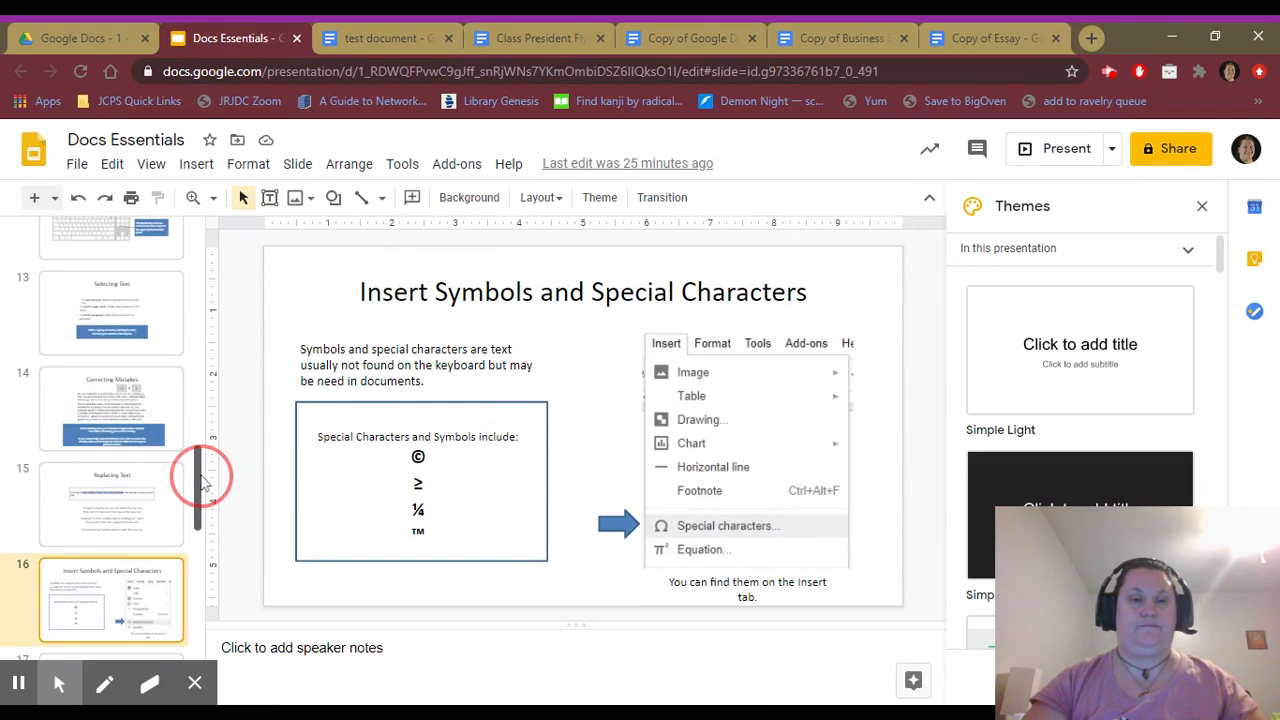
{"action": "scroll", "coordinate": [200, 480], "scroll_direction": "down", "scroll_amount": 3}
{"action": "left_click", "coordinate": [130, 505]}
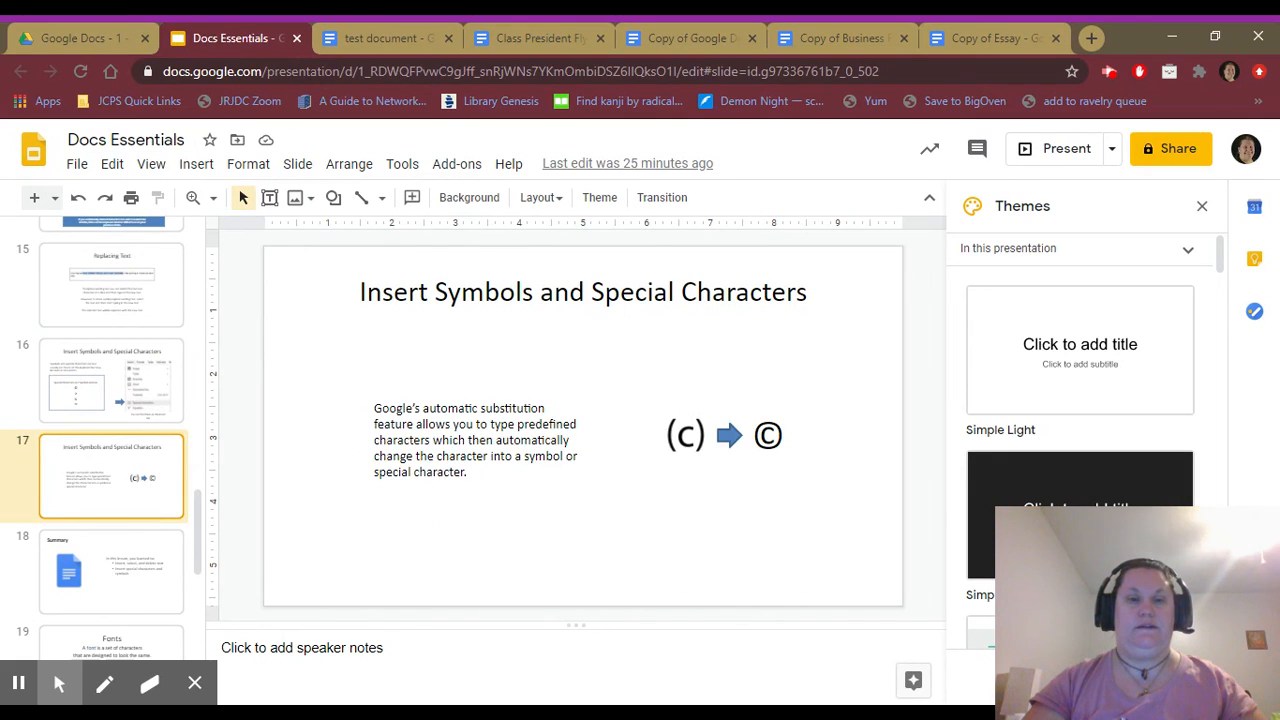
{"action": "left_click", "coordinate": [120, 570]}
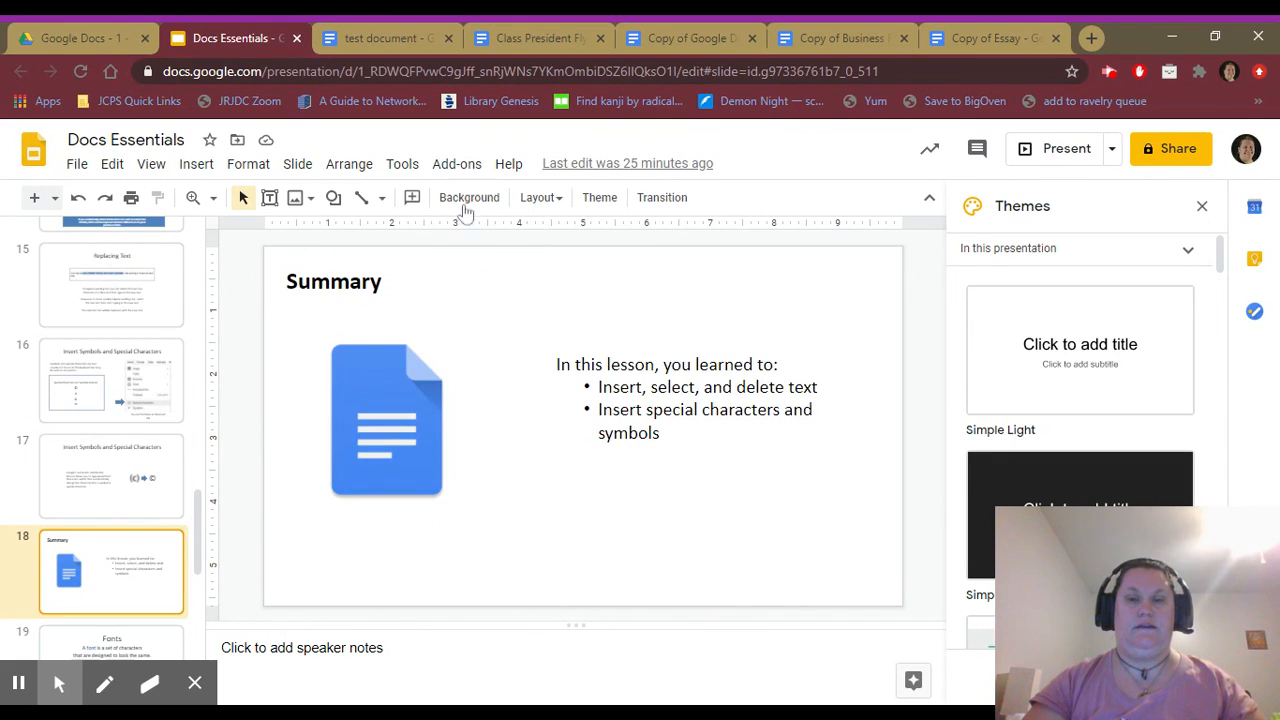
{"action": "left_click", "coordinate": [997, 38]}
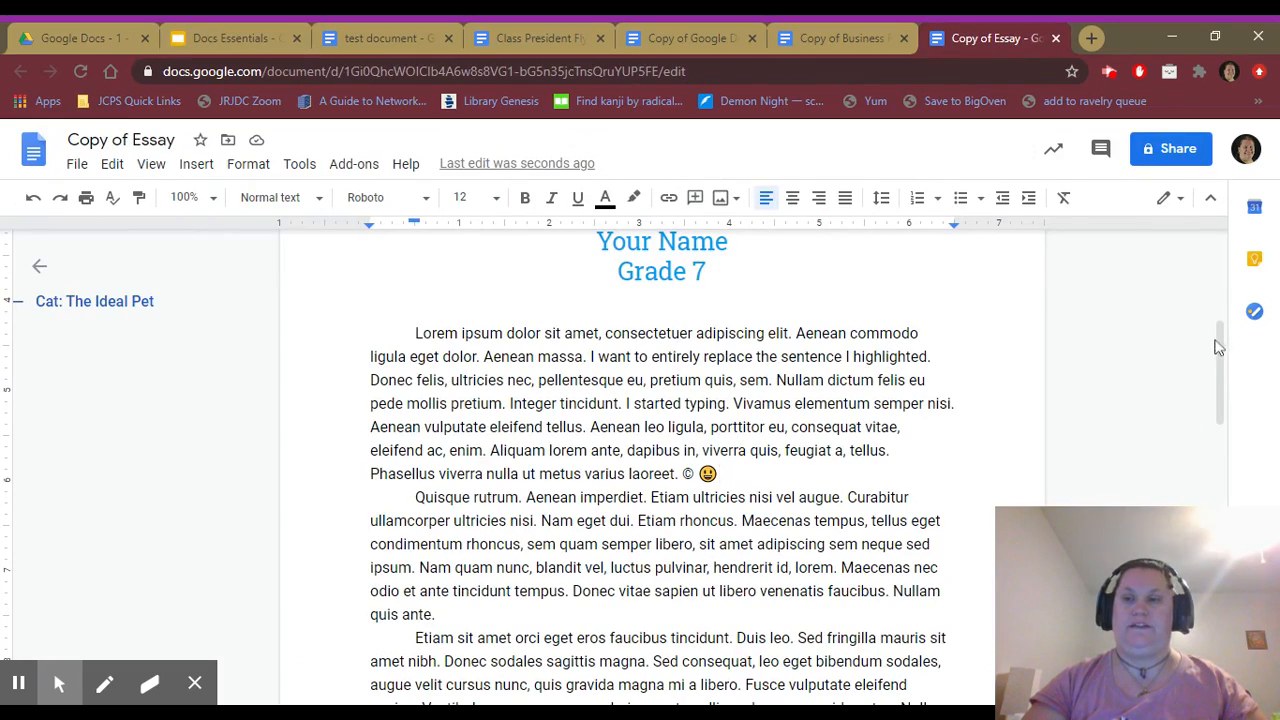
{"action": "left_click_drag", "start_coordinate": [1220, 362], "coordinate": [1220, 391]}
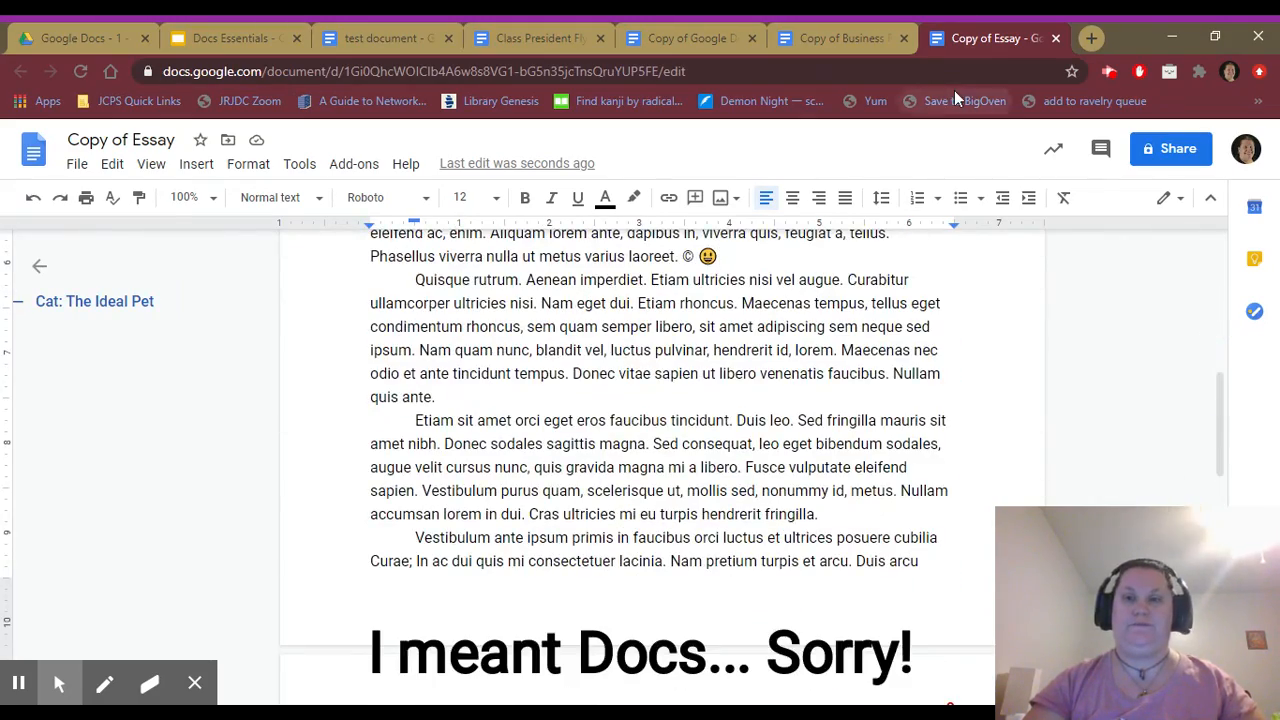